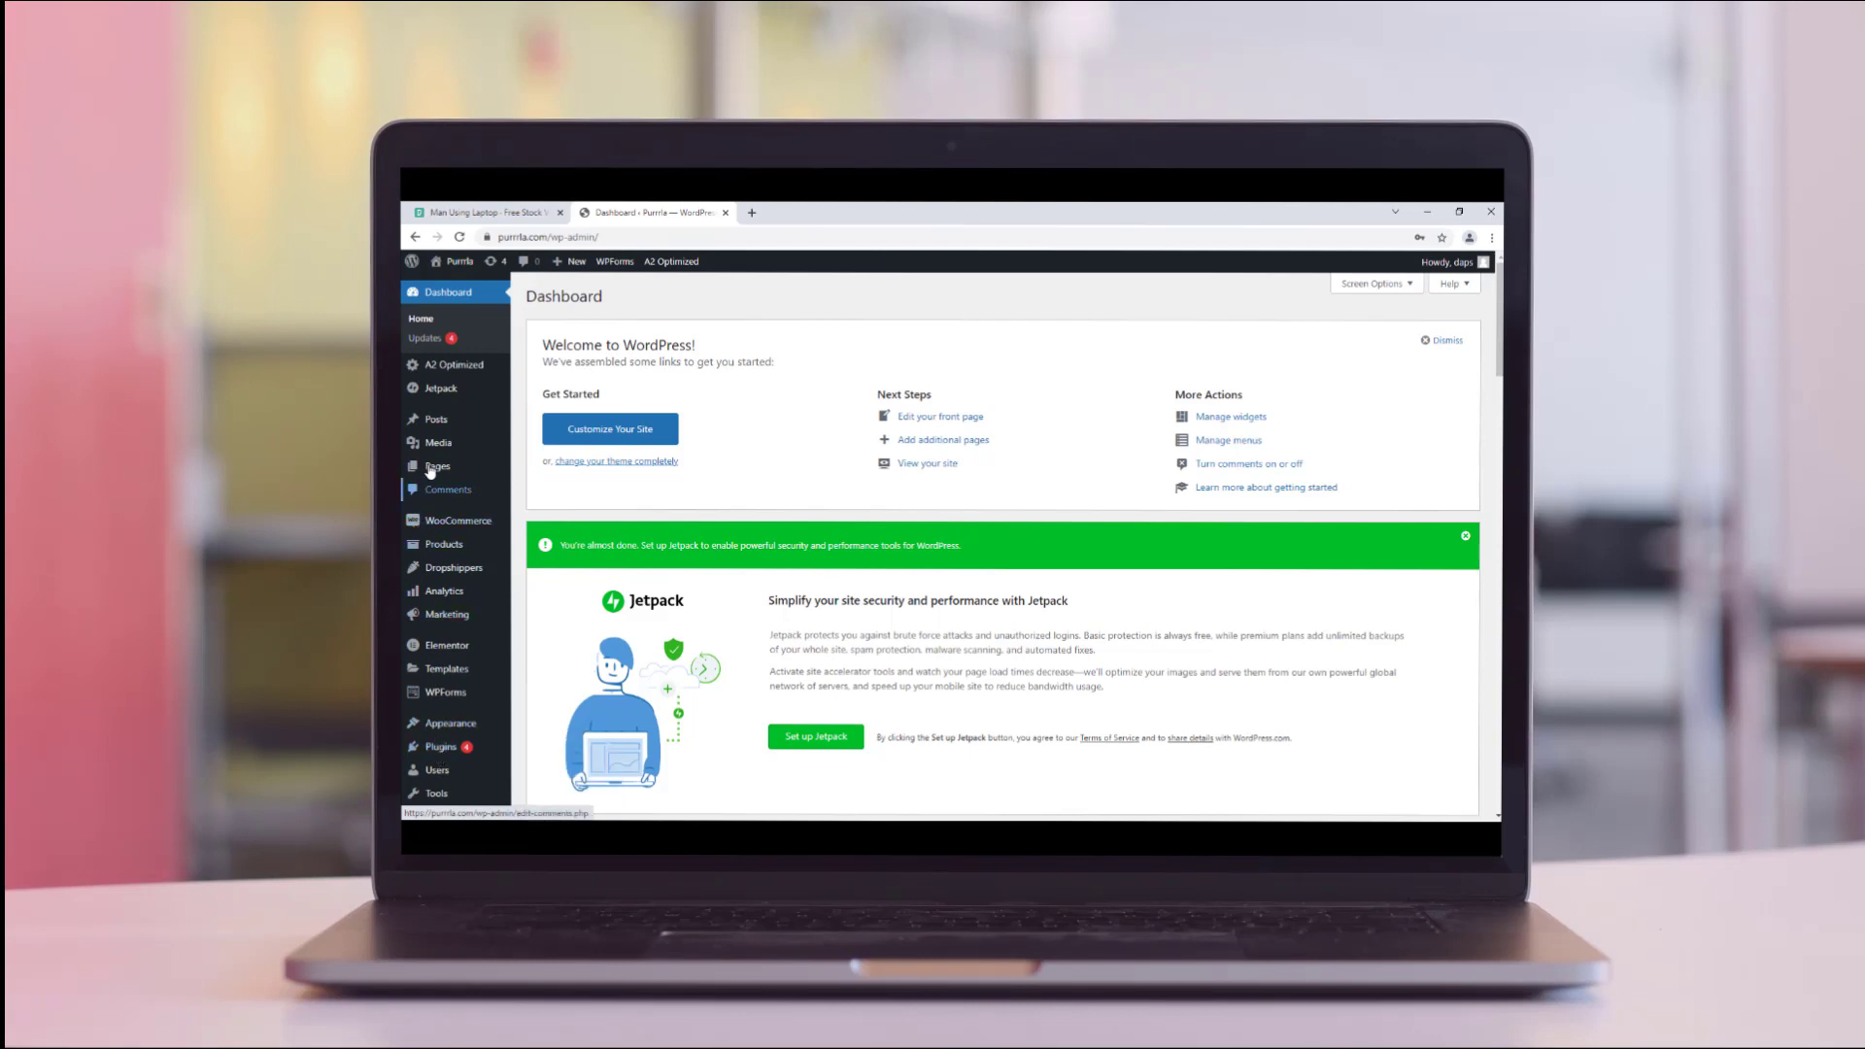
Step: Create a new blog post and dismiss the block editor's welcome guide
{"action": "mouse_move", "coordinate": [435, 423]}
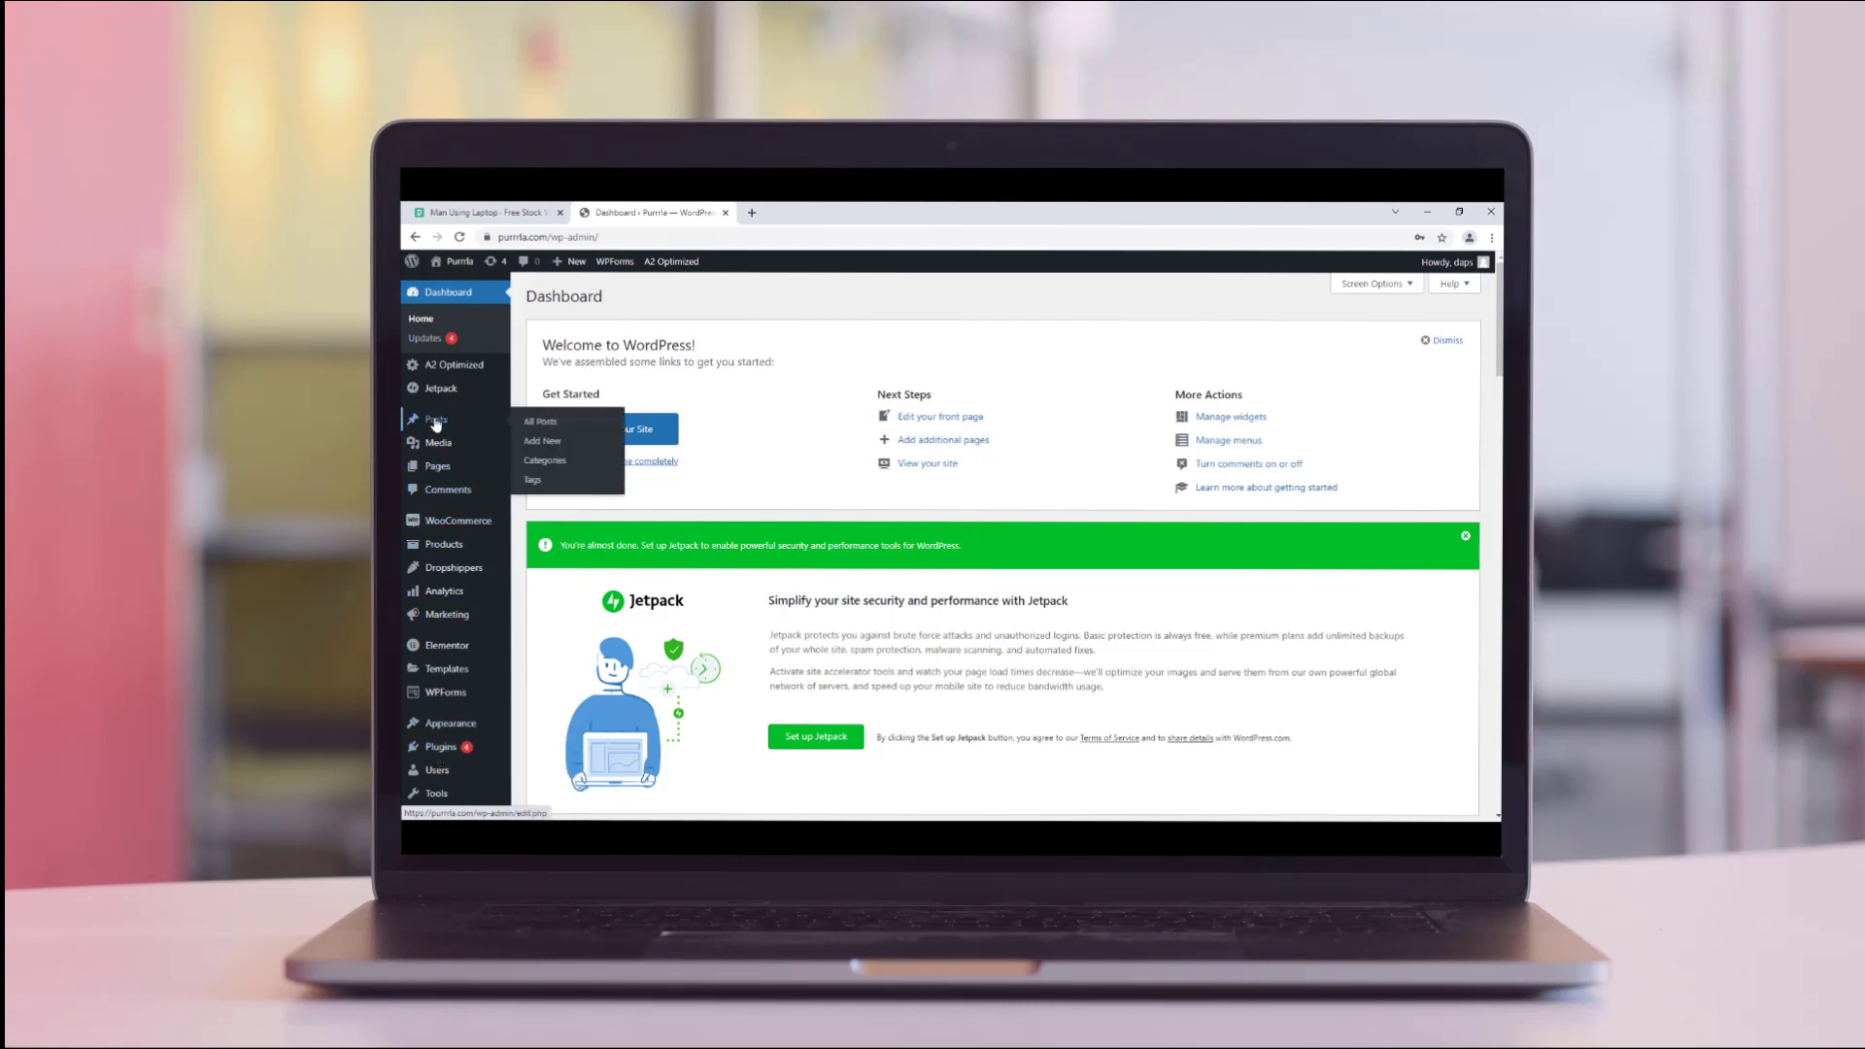
{"action": "left_click", "coordinate": [549, 446]}
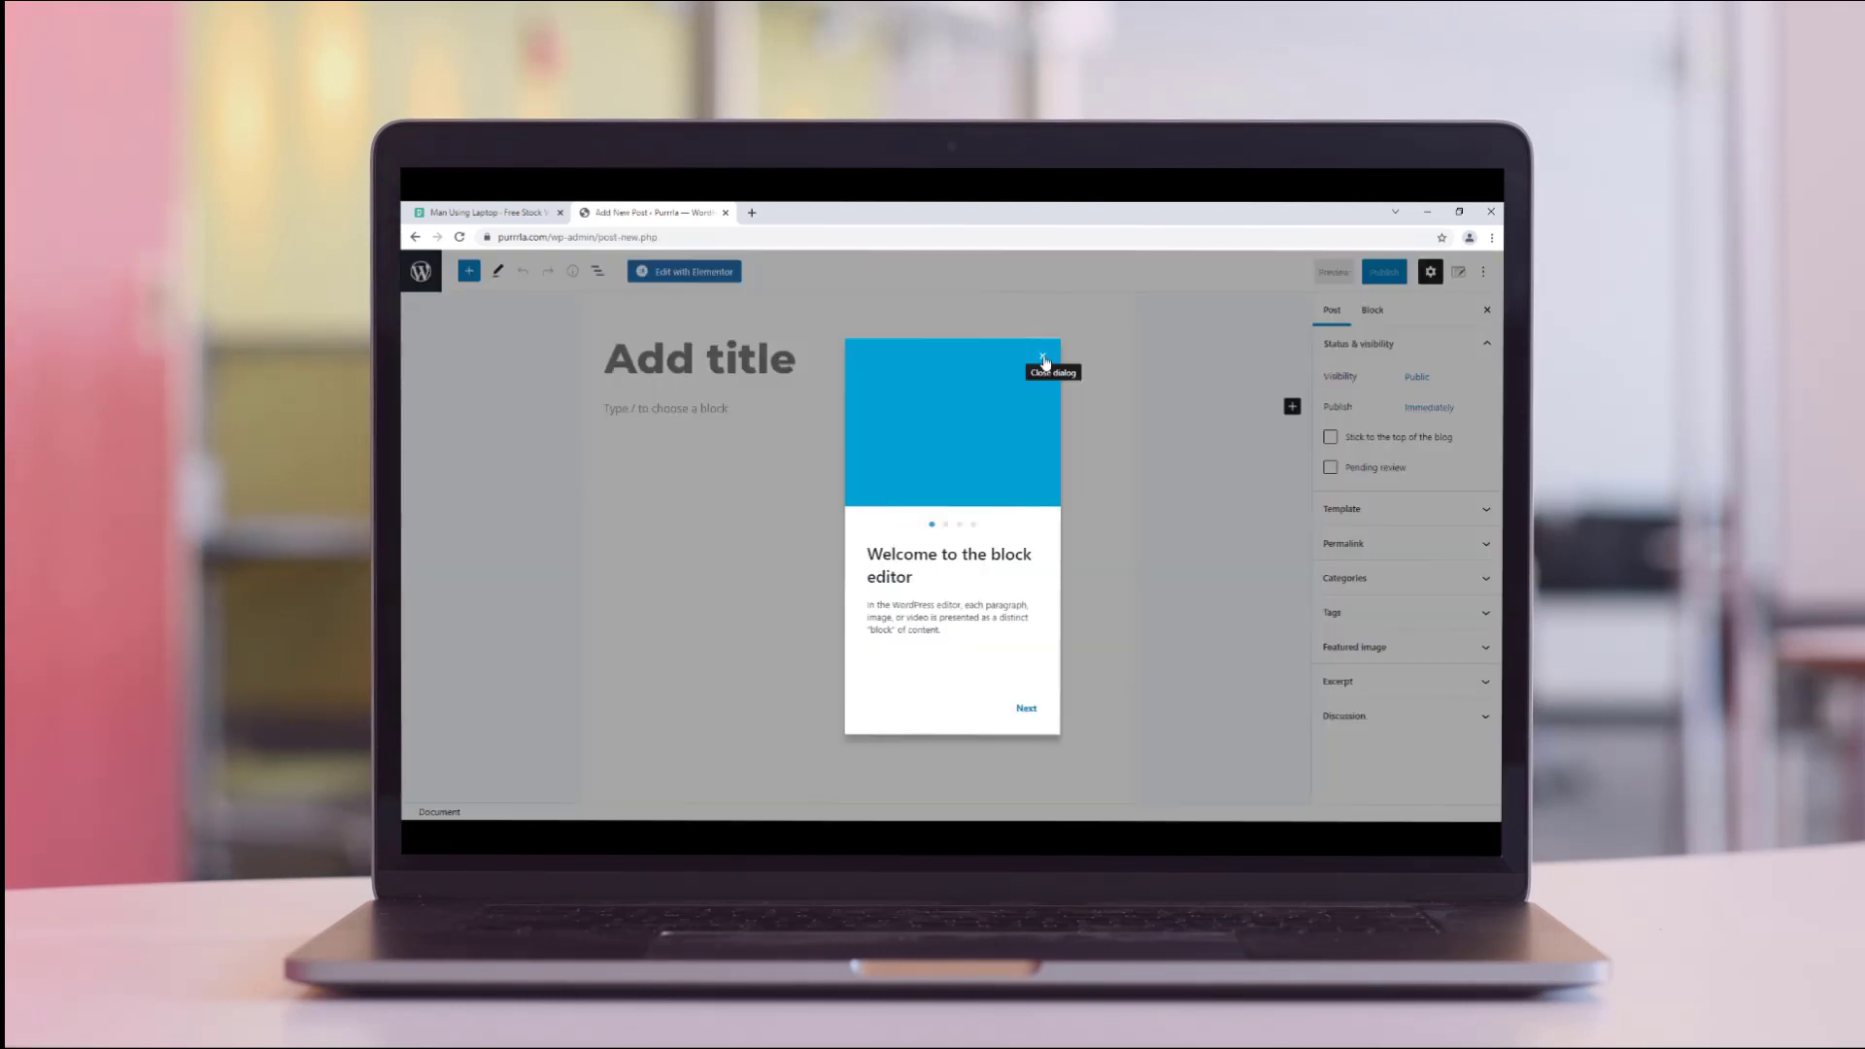
{"action": "left_click", "coordinate": [1044, 358]}
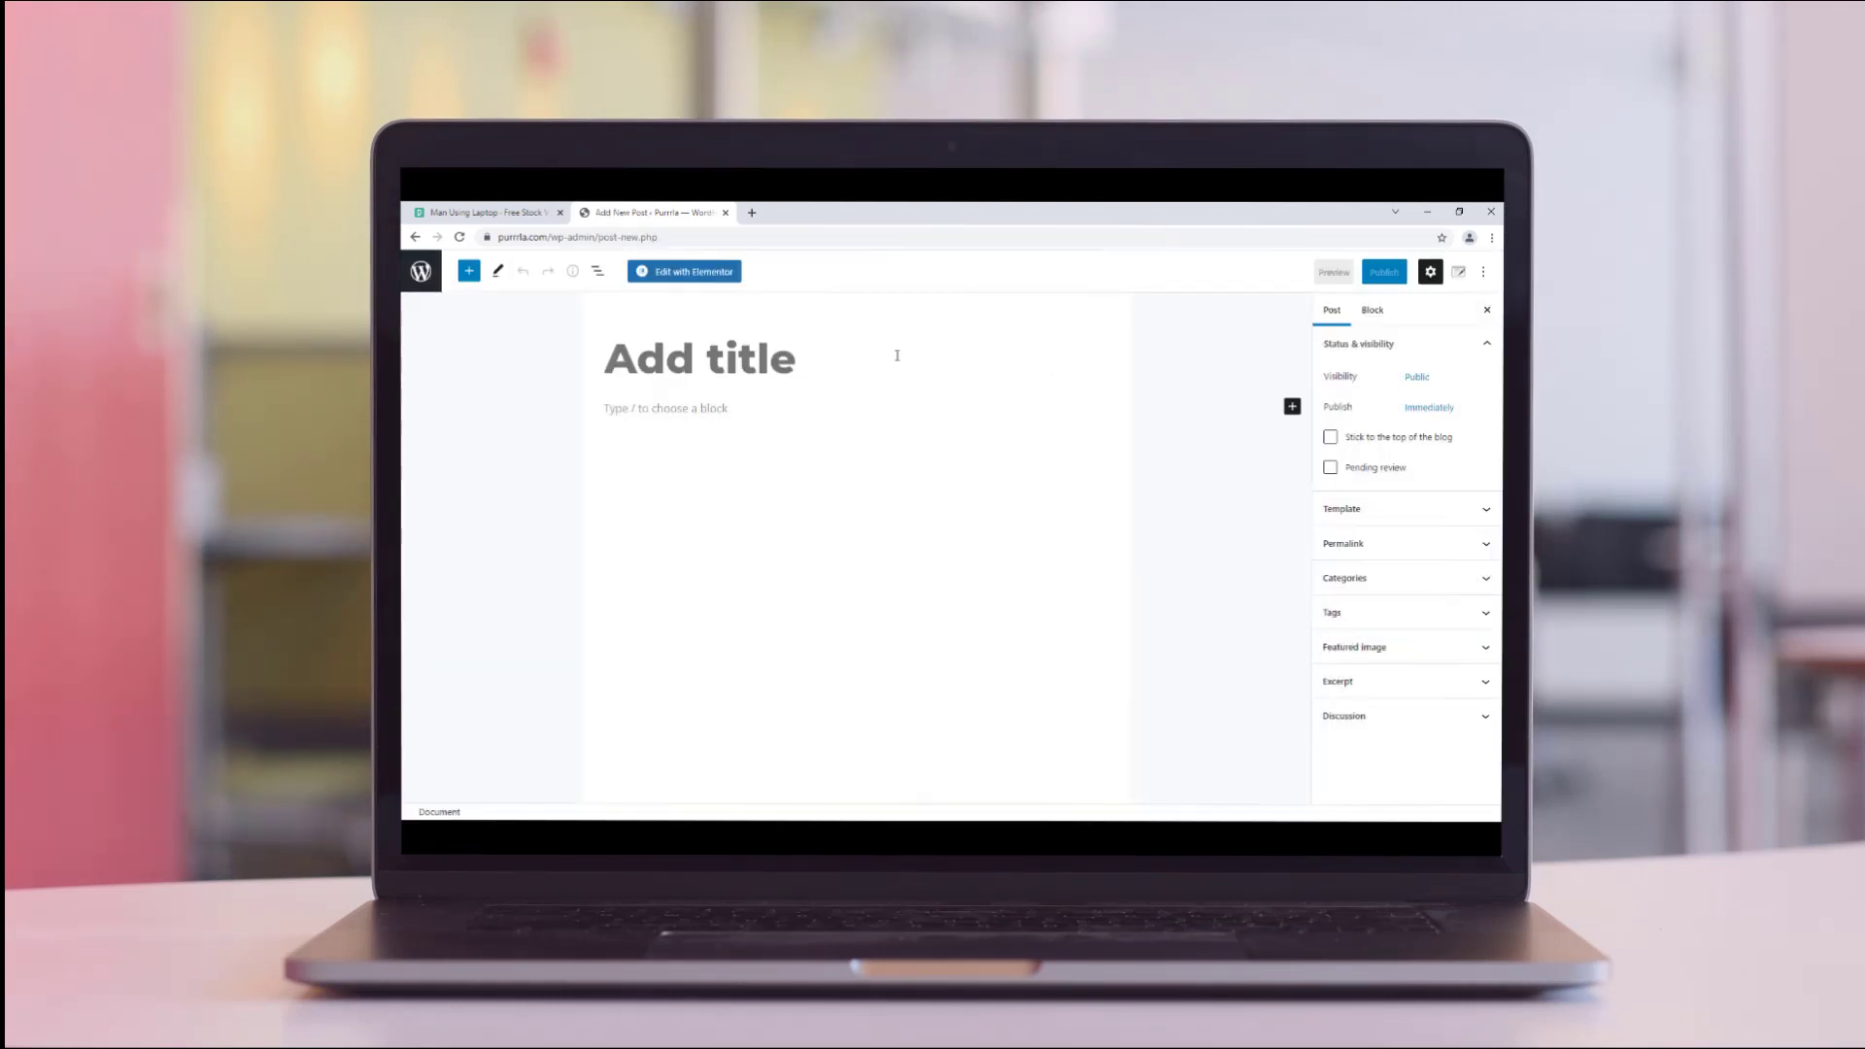
Step: Title the new post "Demo title" and write "Demo content" as its first paragraph
{"action": "type", "text": "Demo title"}
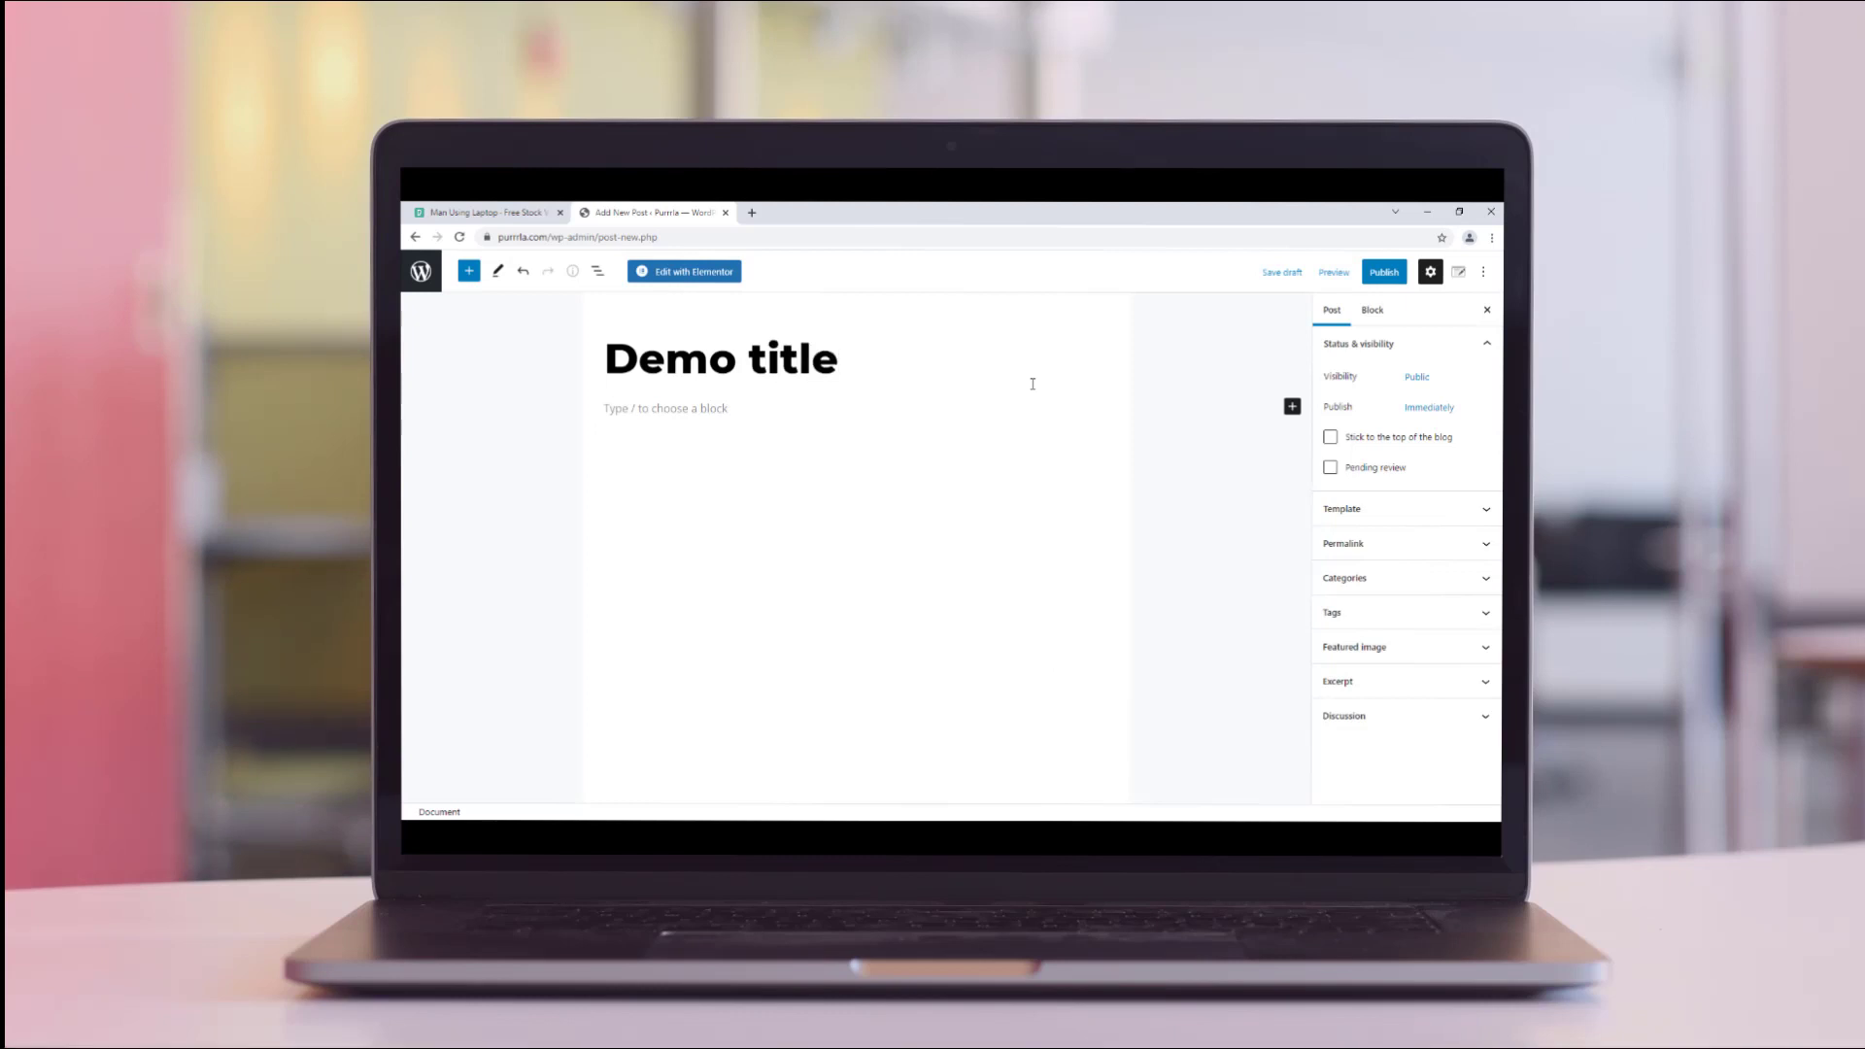
{"action": "key", "text": "Return"}
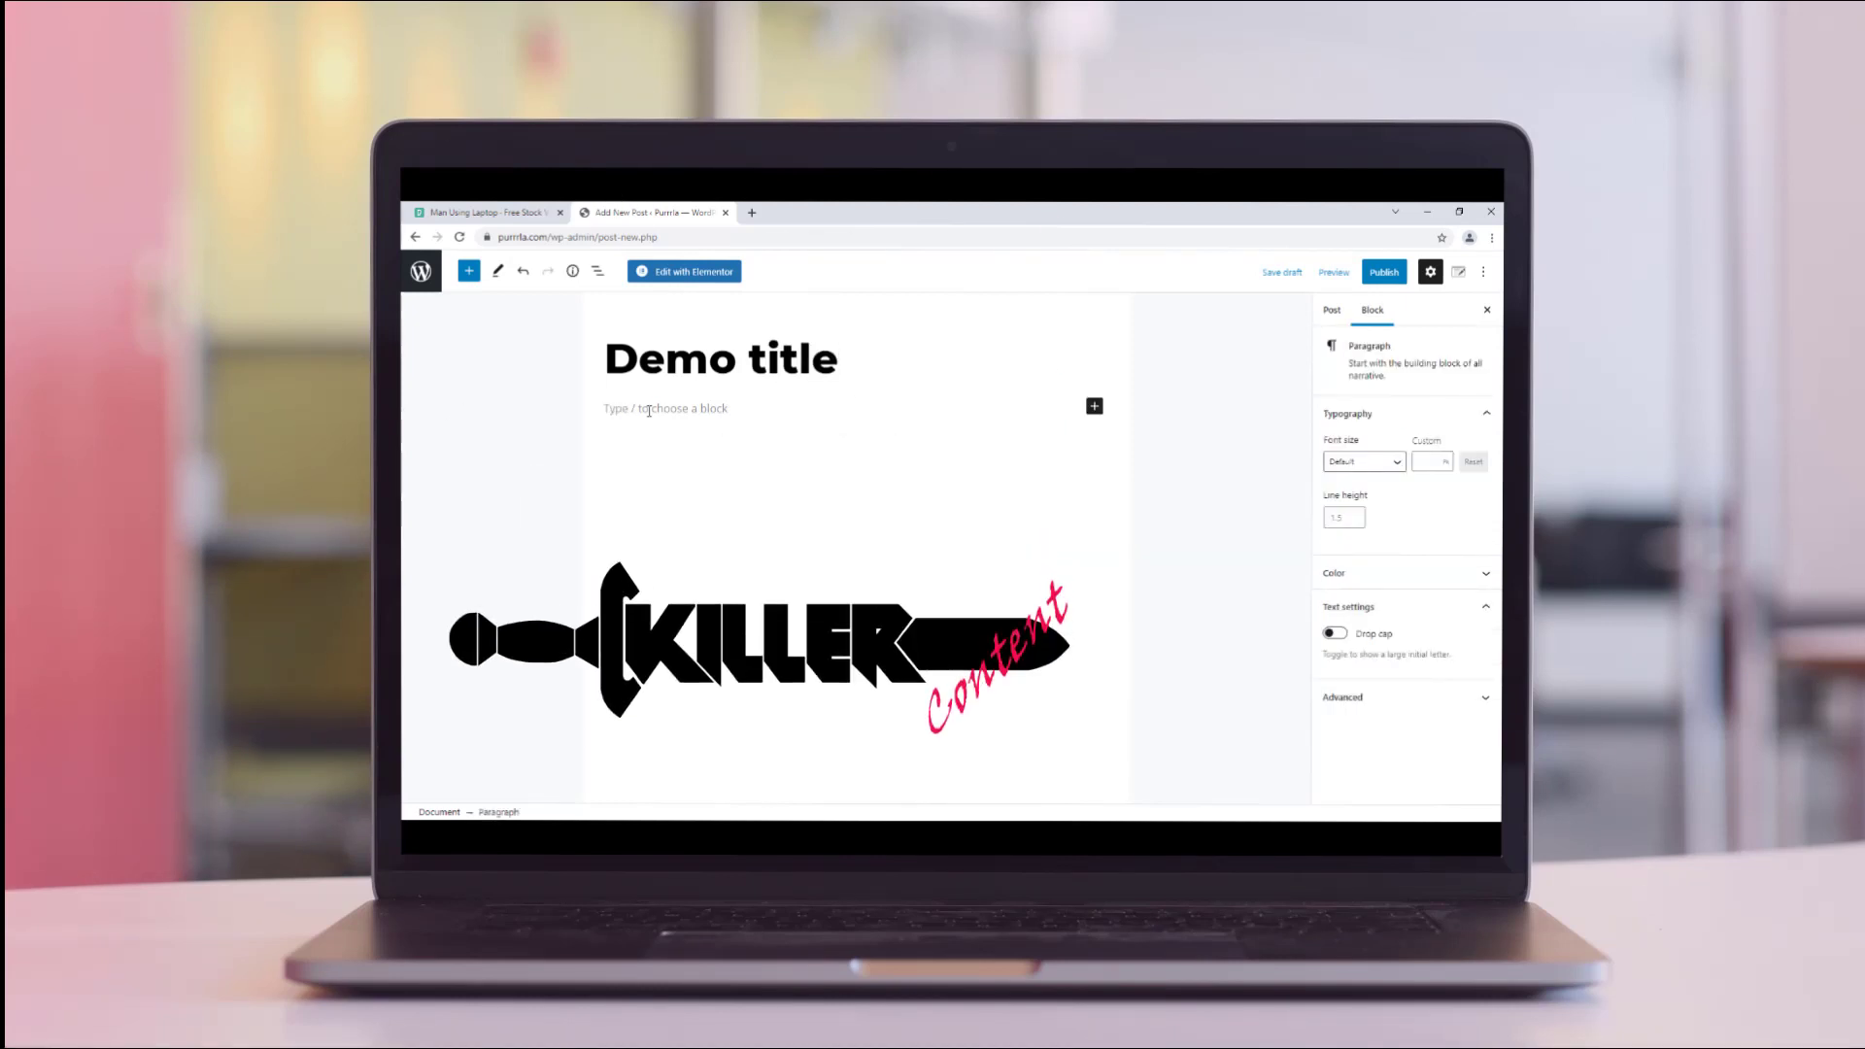
{"action": "type", "text": "Demo conte"}
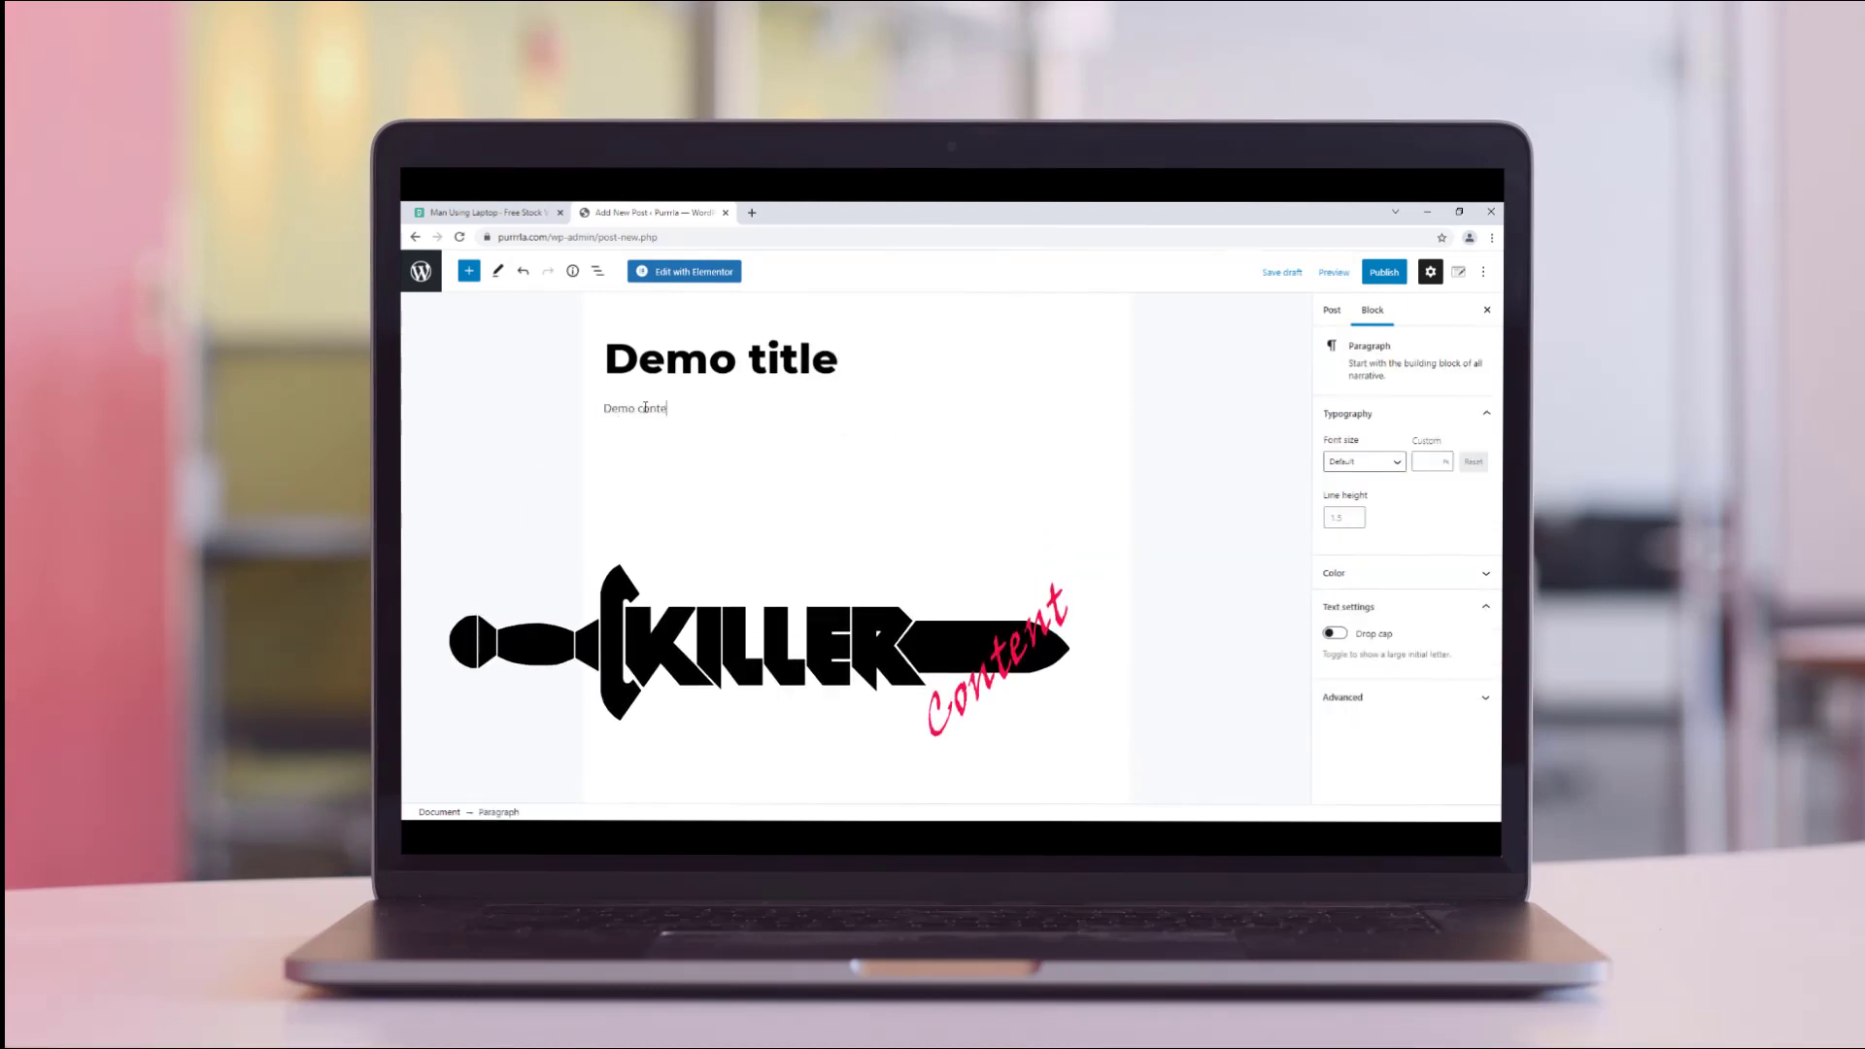
{"action": "type", "text": "nt"}
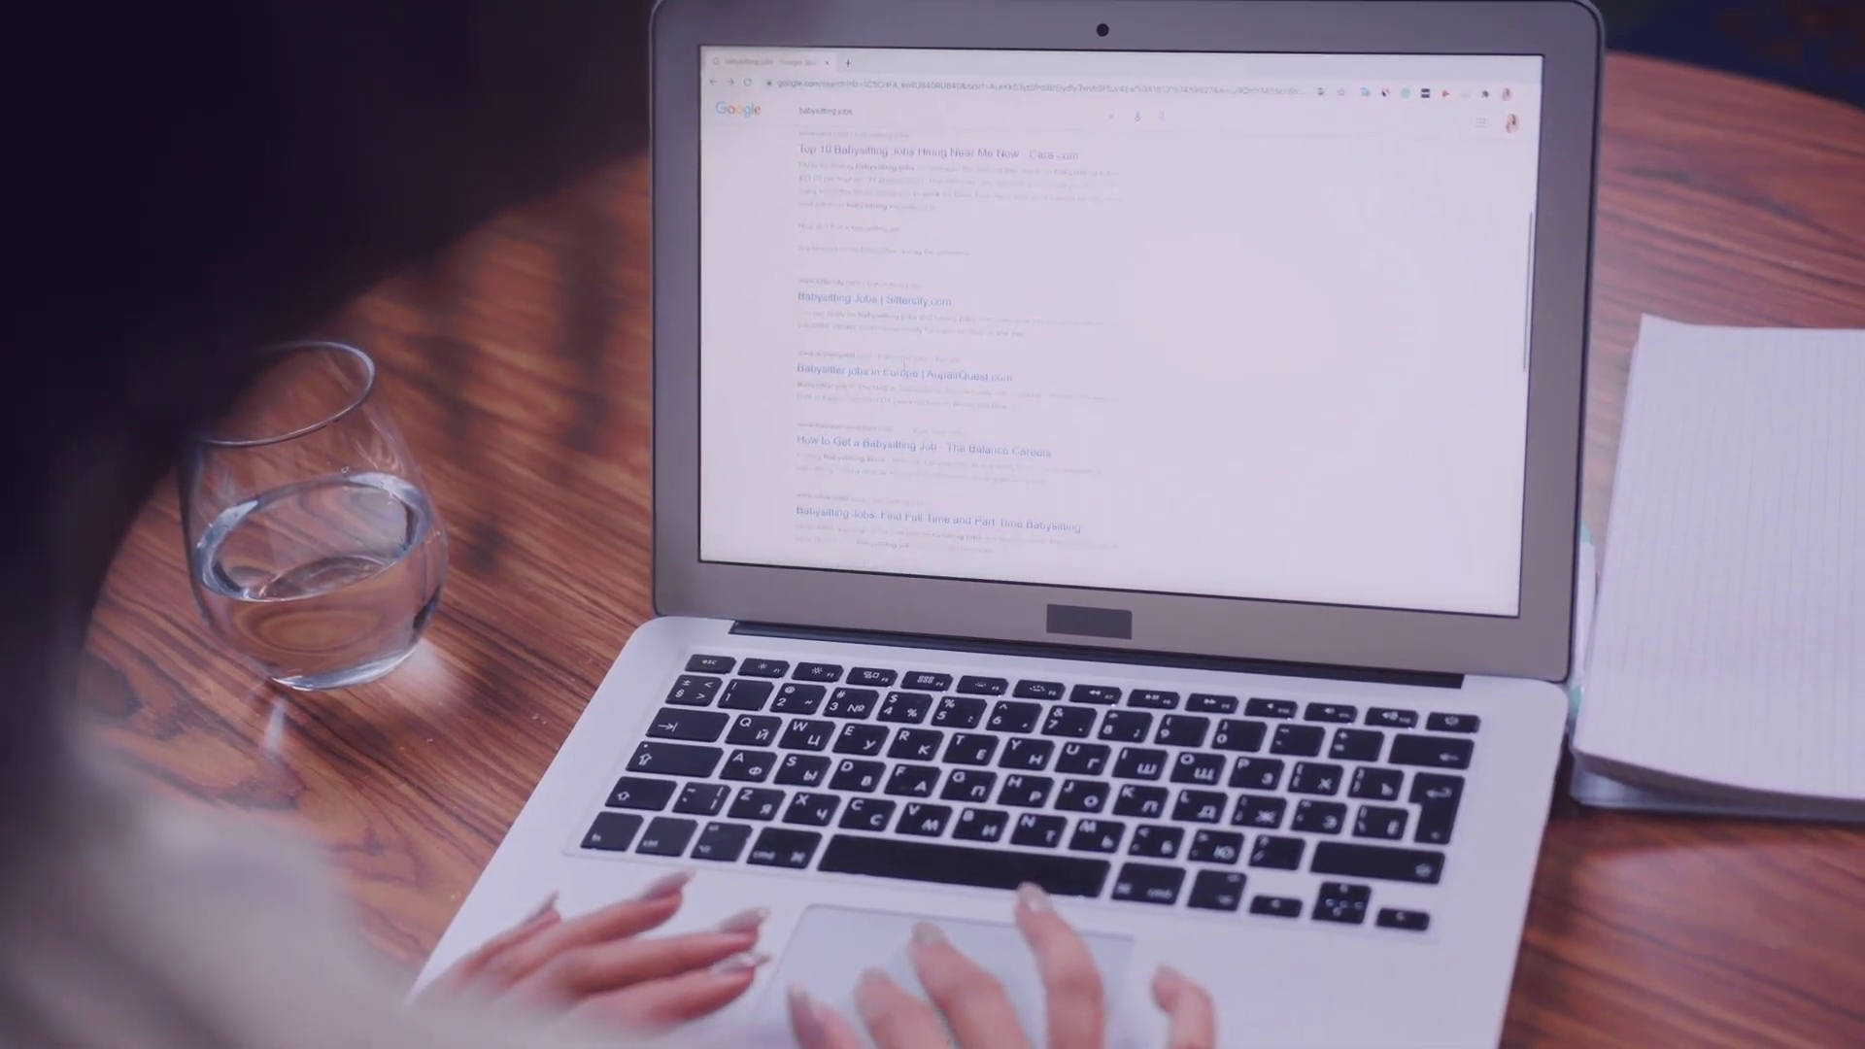
{"action": "scroll", "coordinate": [1117, 340], "scroll_direction": "down", "scroll_amount": 1}
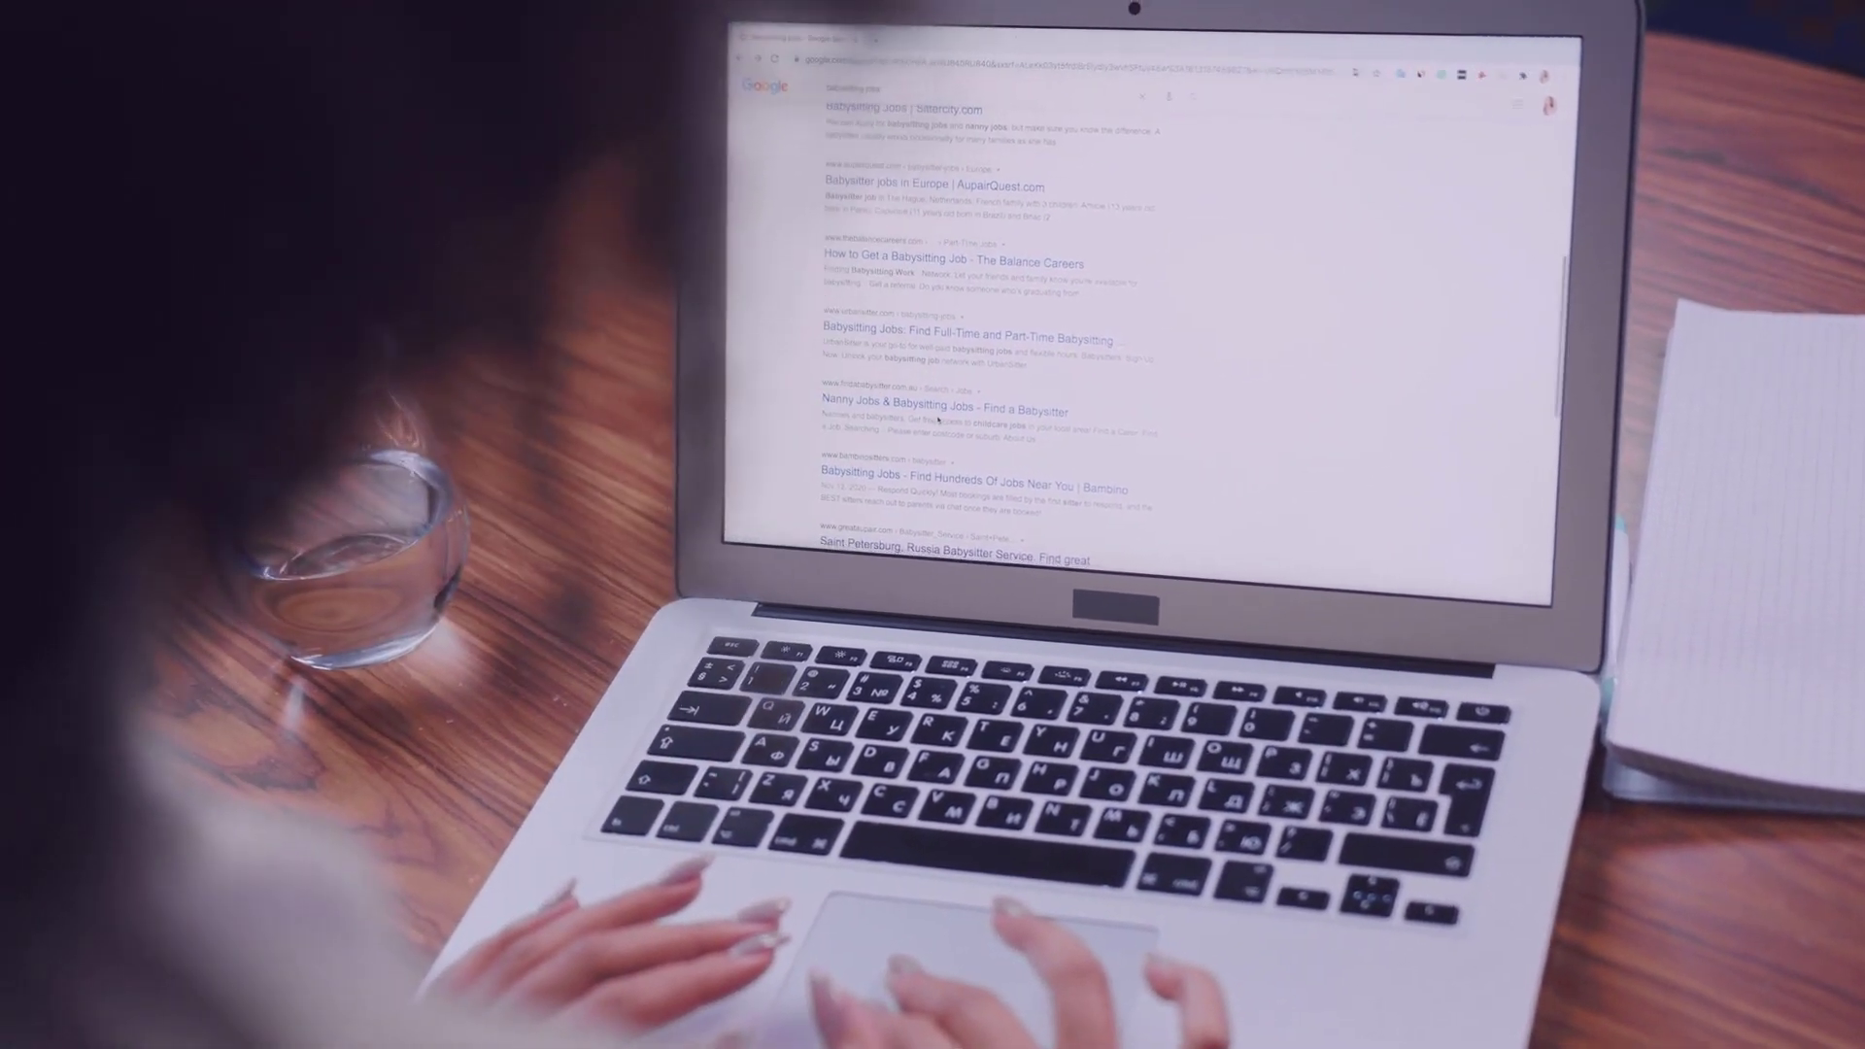
{"action": "scroll", "coordinate": [937, 420], "scroll_direction": "down", "scroll_amount": 1}
{"action": "scroll", "coordinate": [960, 438], "scroll_direction": "down", "scroll_amount": 2}
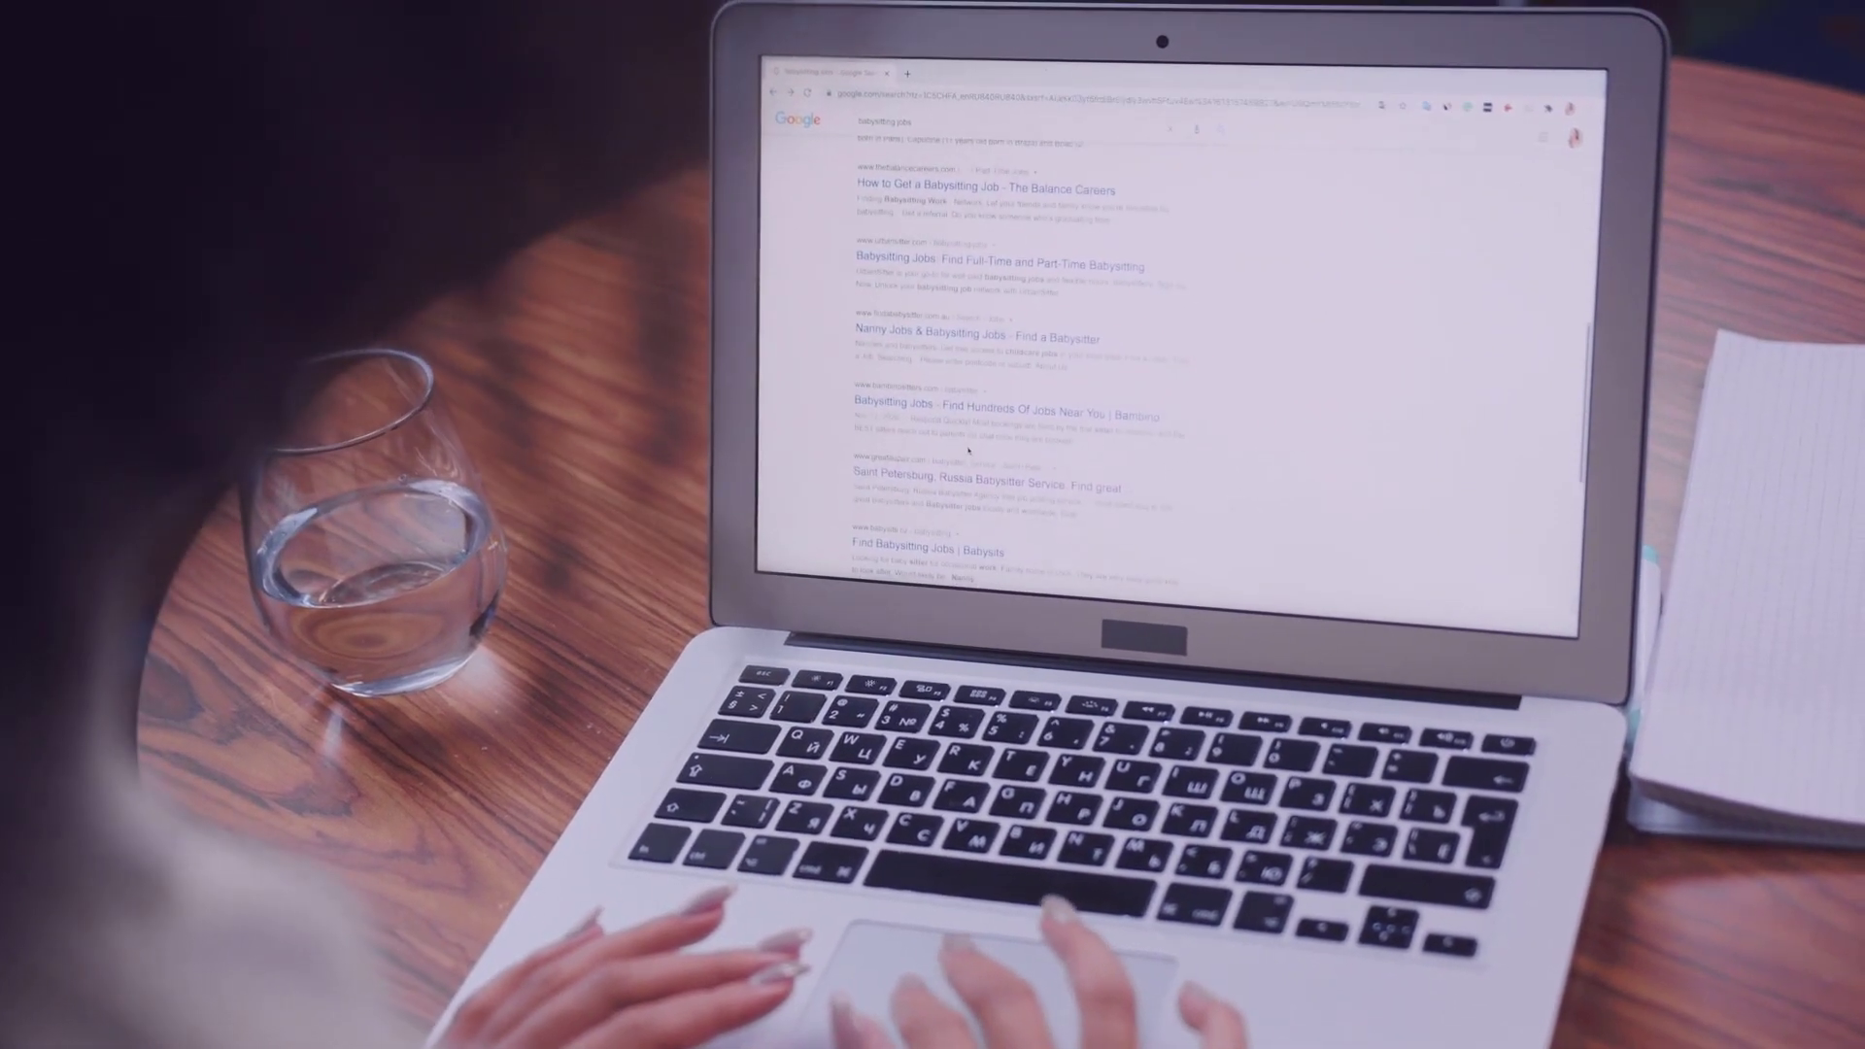
{"action": "scroll", "coordinate": [983, 442], "scroll_direction": "down", "scroll_amount": 3}
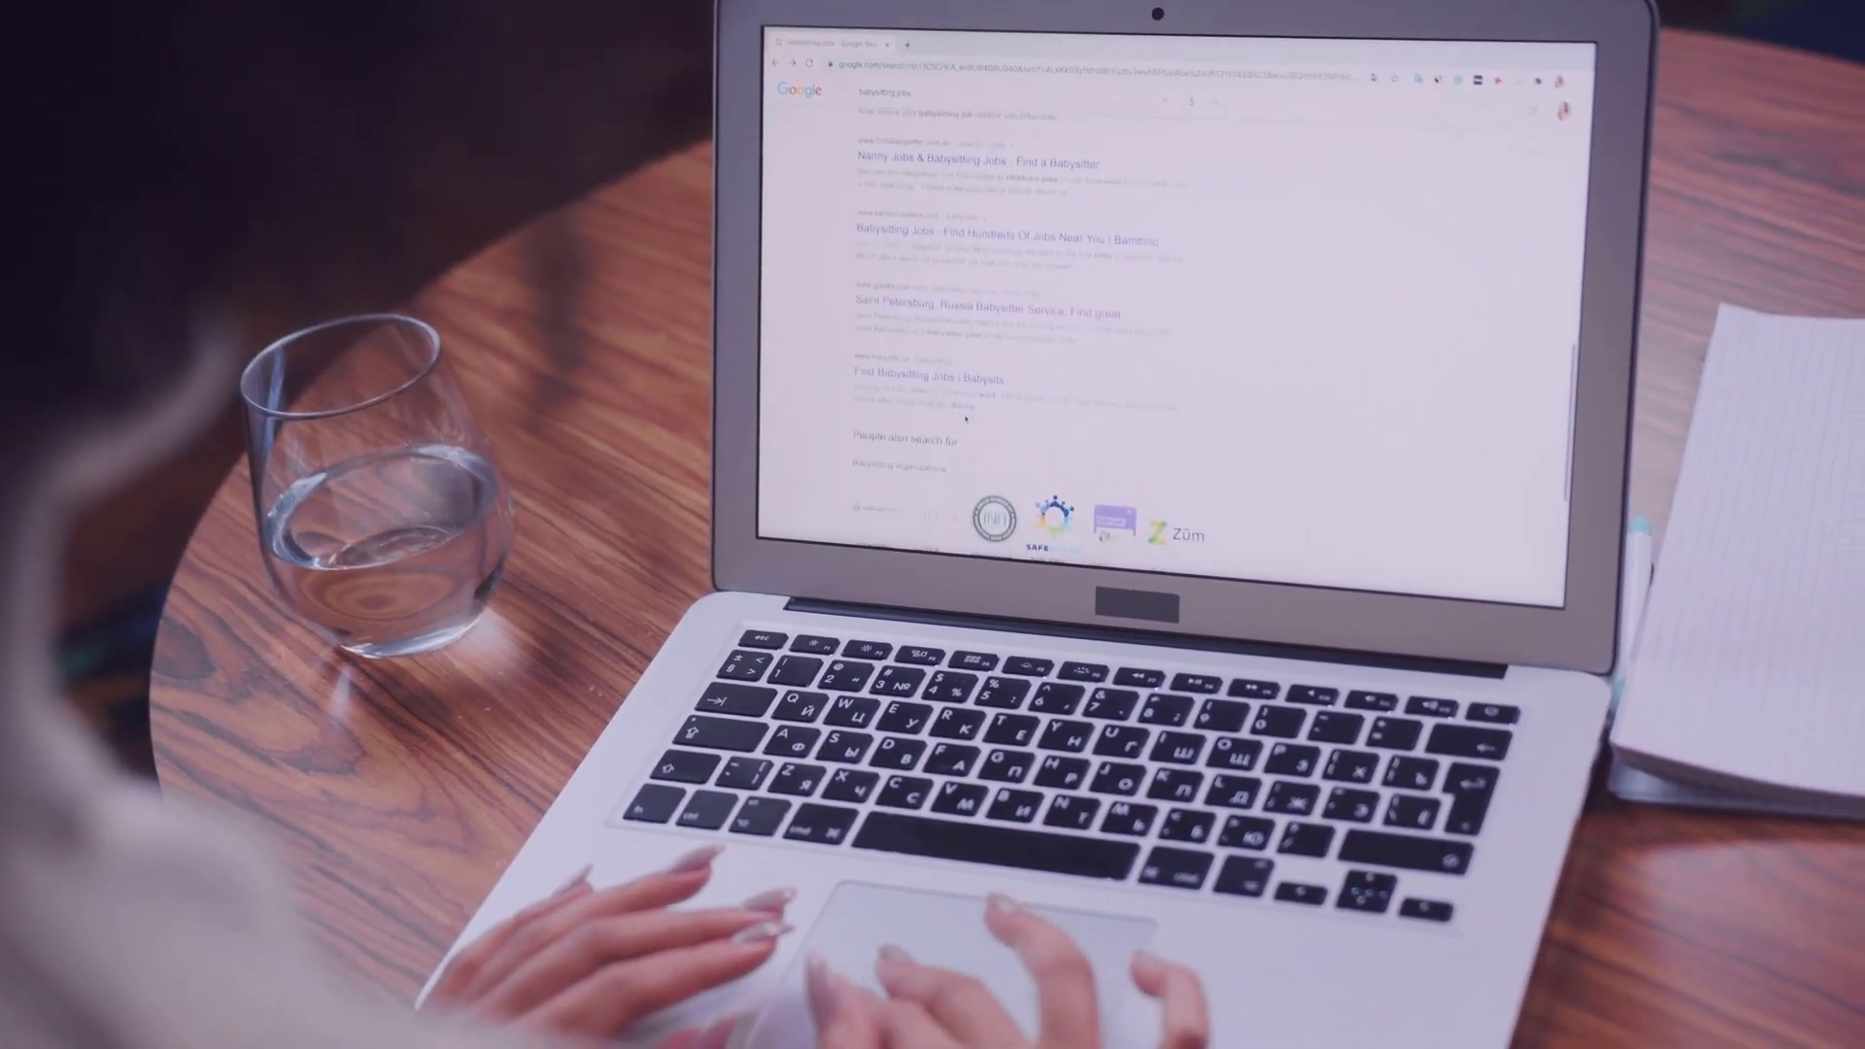
{"action": "scroll", "coordinate": [954, 417], "scroll_direction": "down", "scroll_amount": 2}
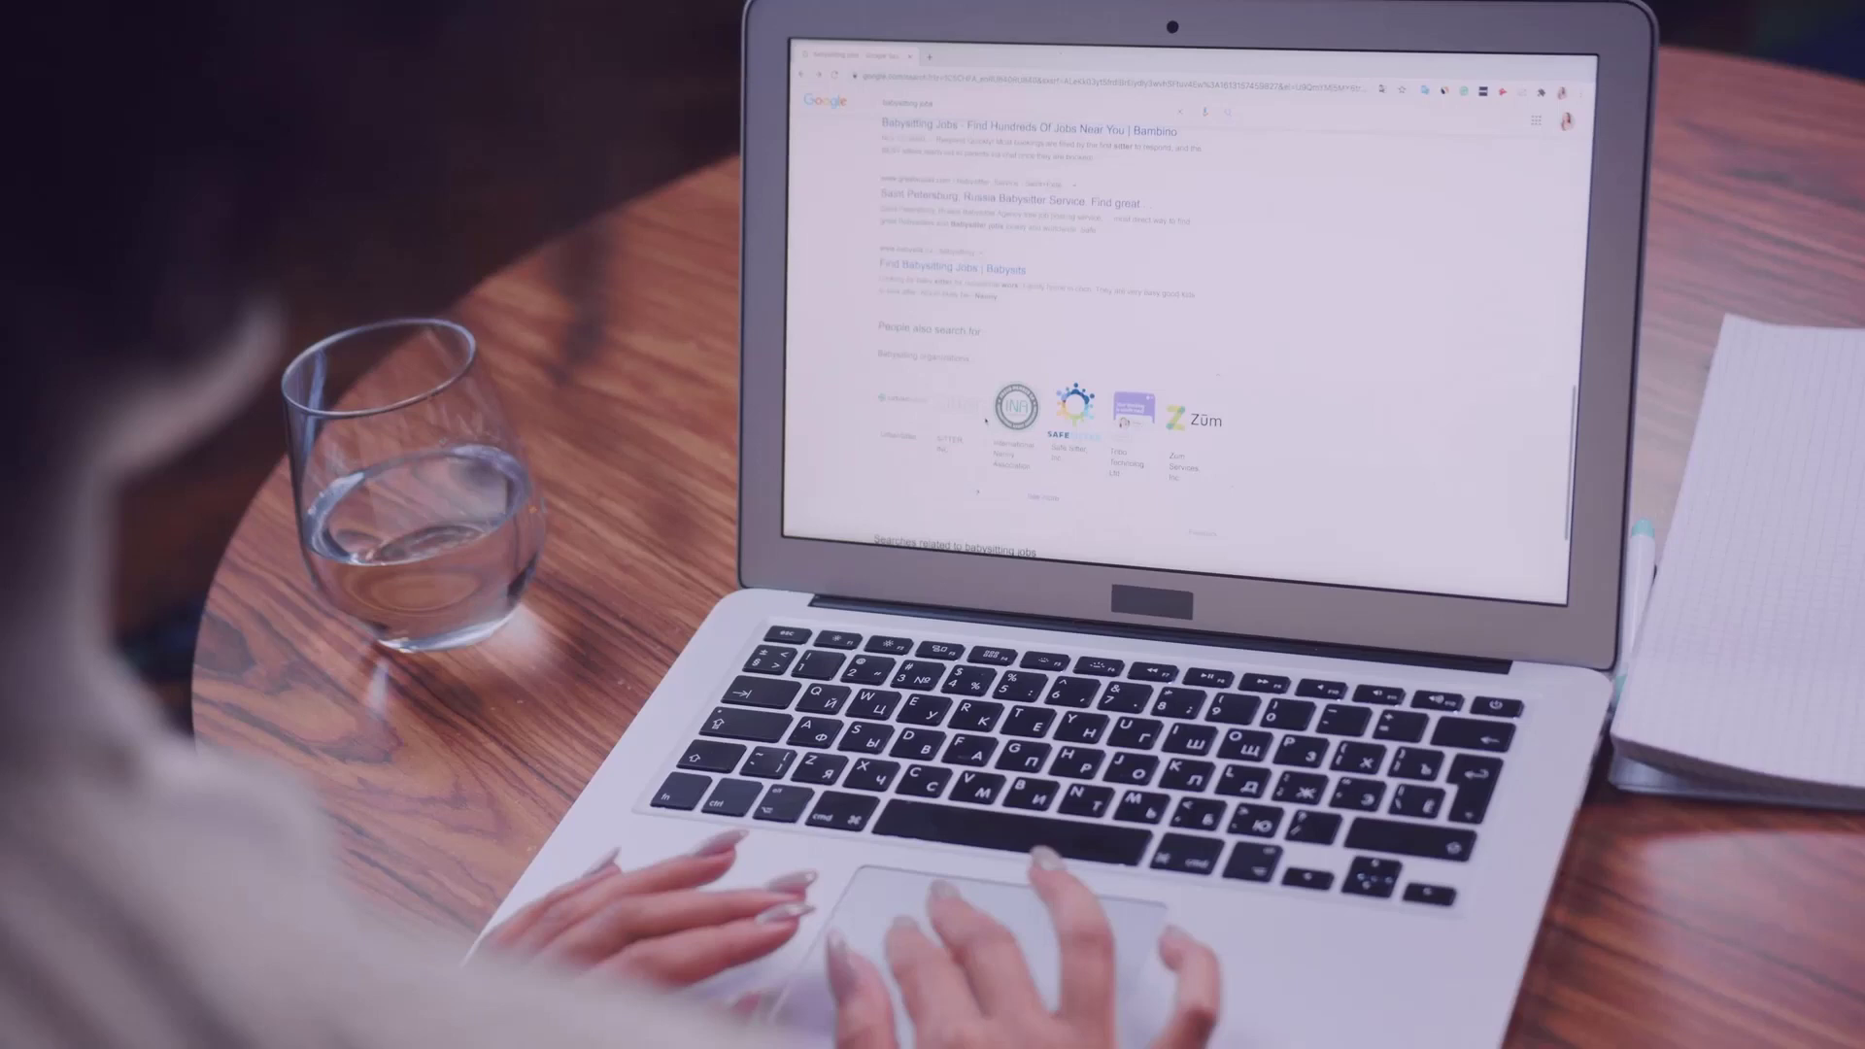
{"action": "scroll", "coordinate": [1009, 373], "scroll_direction": "down", "scroll_amount": 2}
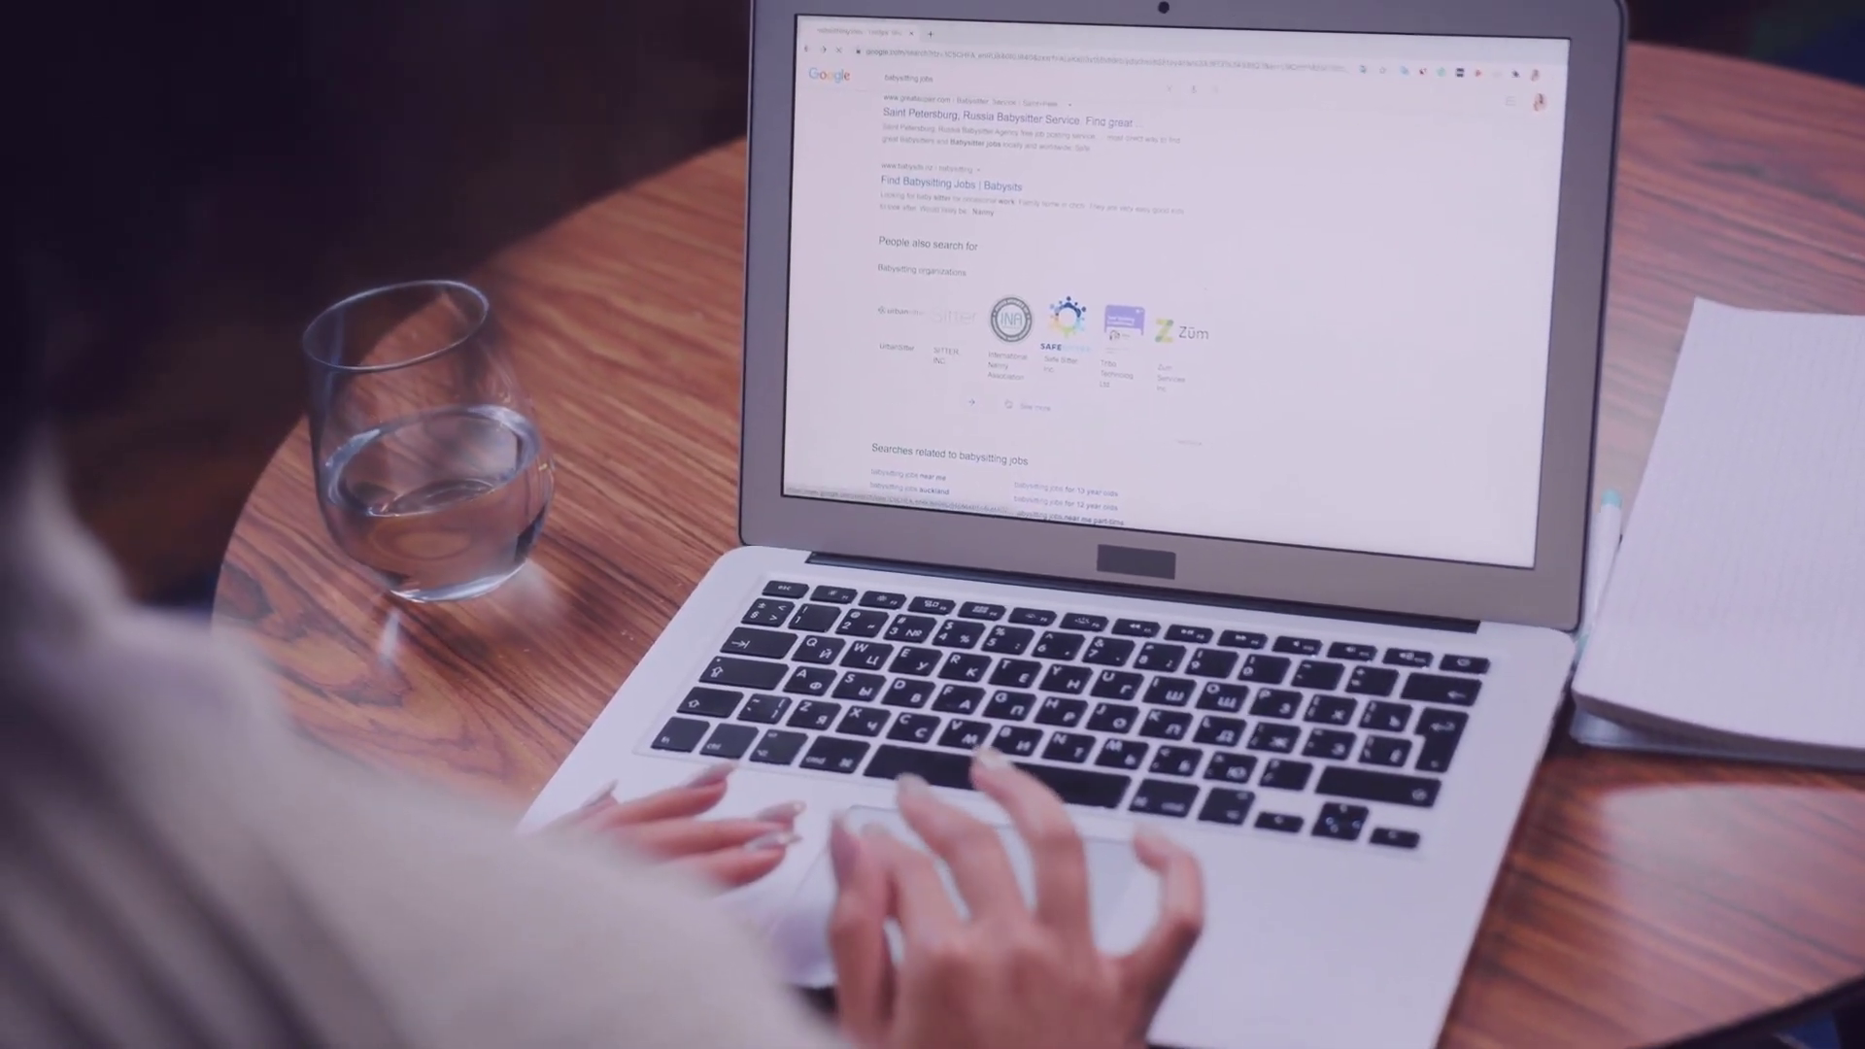
{"action": "left_click", "coordinate": [915, 251]}
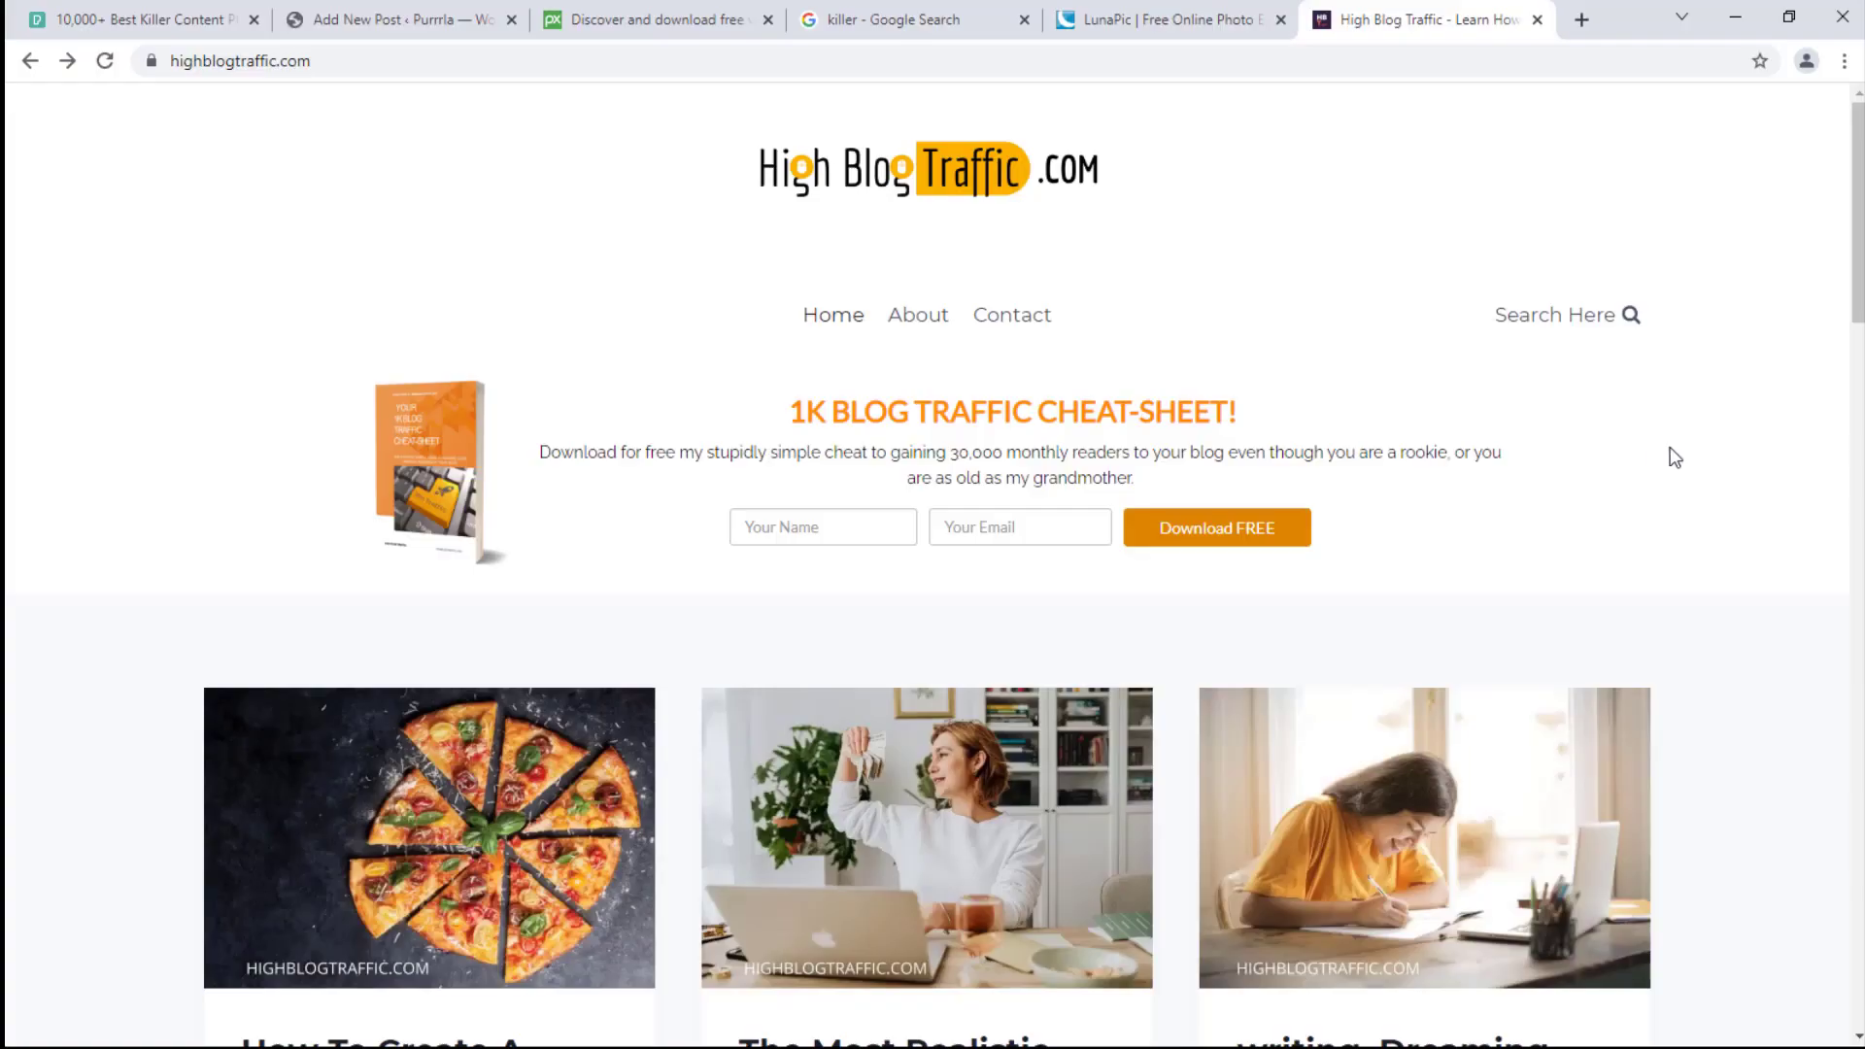
{"action": "scroll", "coordinate": [1673, 476], "scroll_direction": "down", "scroll_amount": 12}
{"action": "scroll", "coordinate": [1676, 483], "scroll_direction": "up", "scroll_amount": 10}
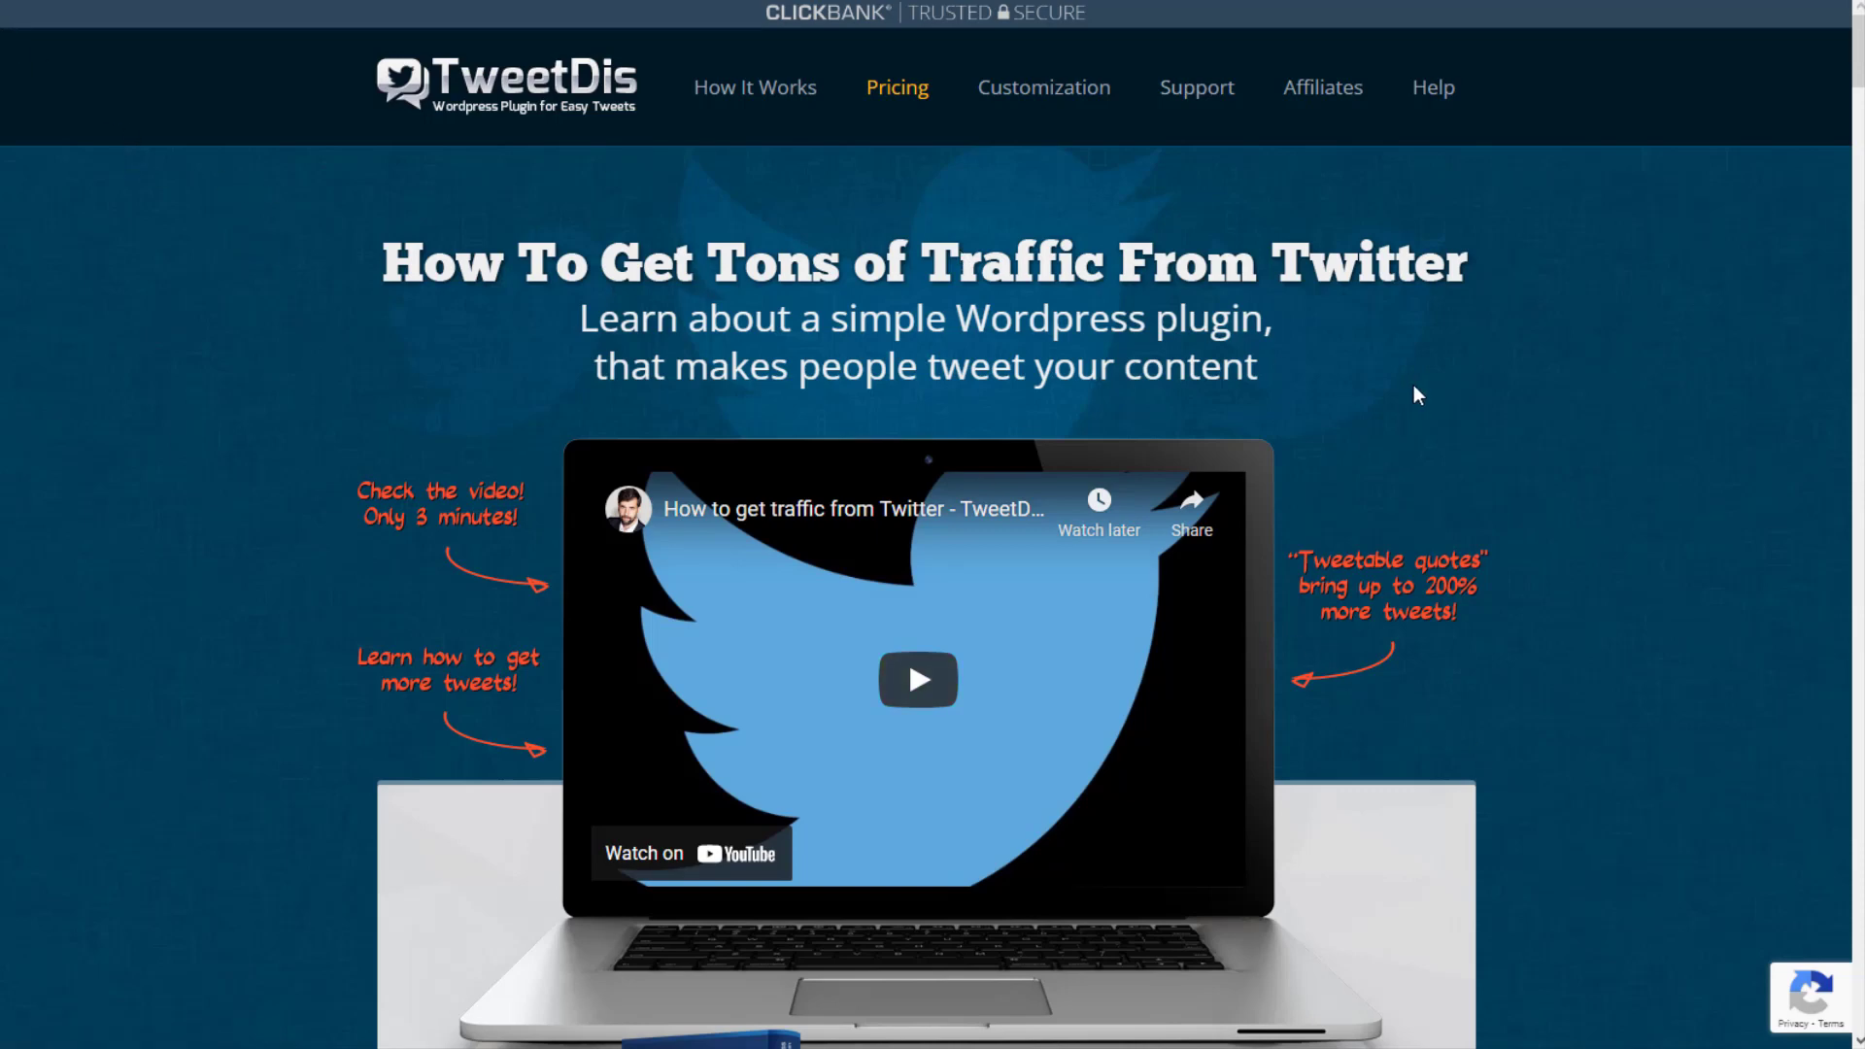
Step: Read through the TweetDis plugin page, covering its tweetable quote examples, box, hint and image designs, and license pricing
{"action": "scroll", "coordinate": [1465, 404], "scroll_direction": "down", "scroll_amount": 8}
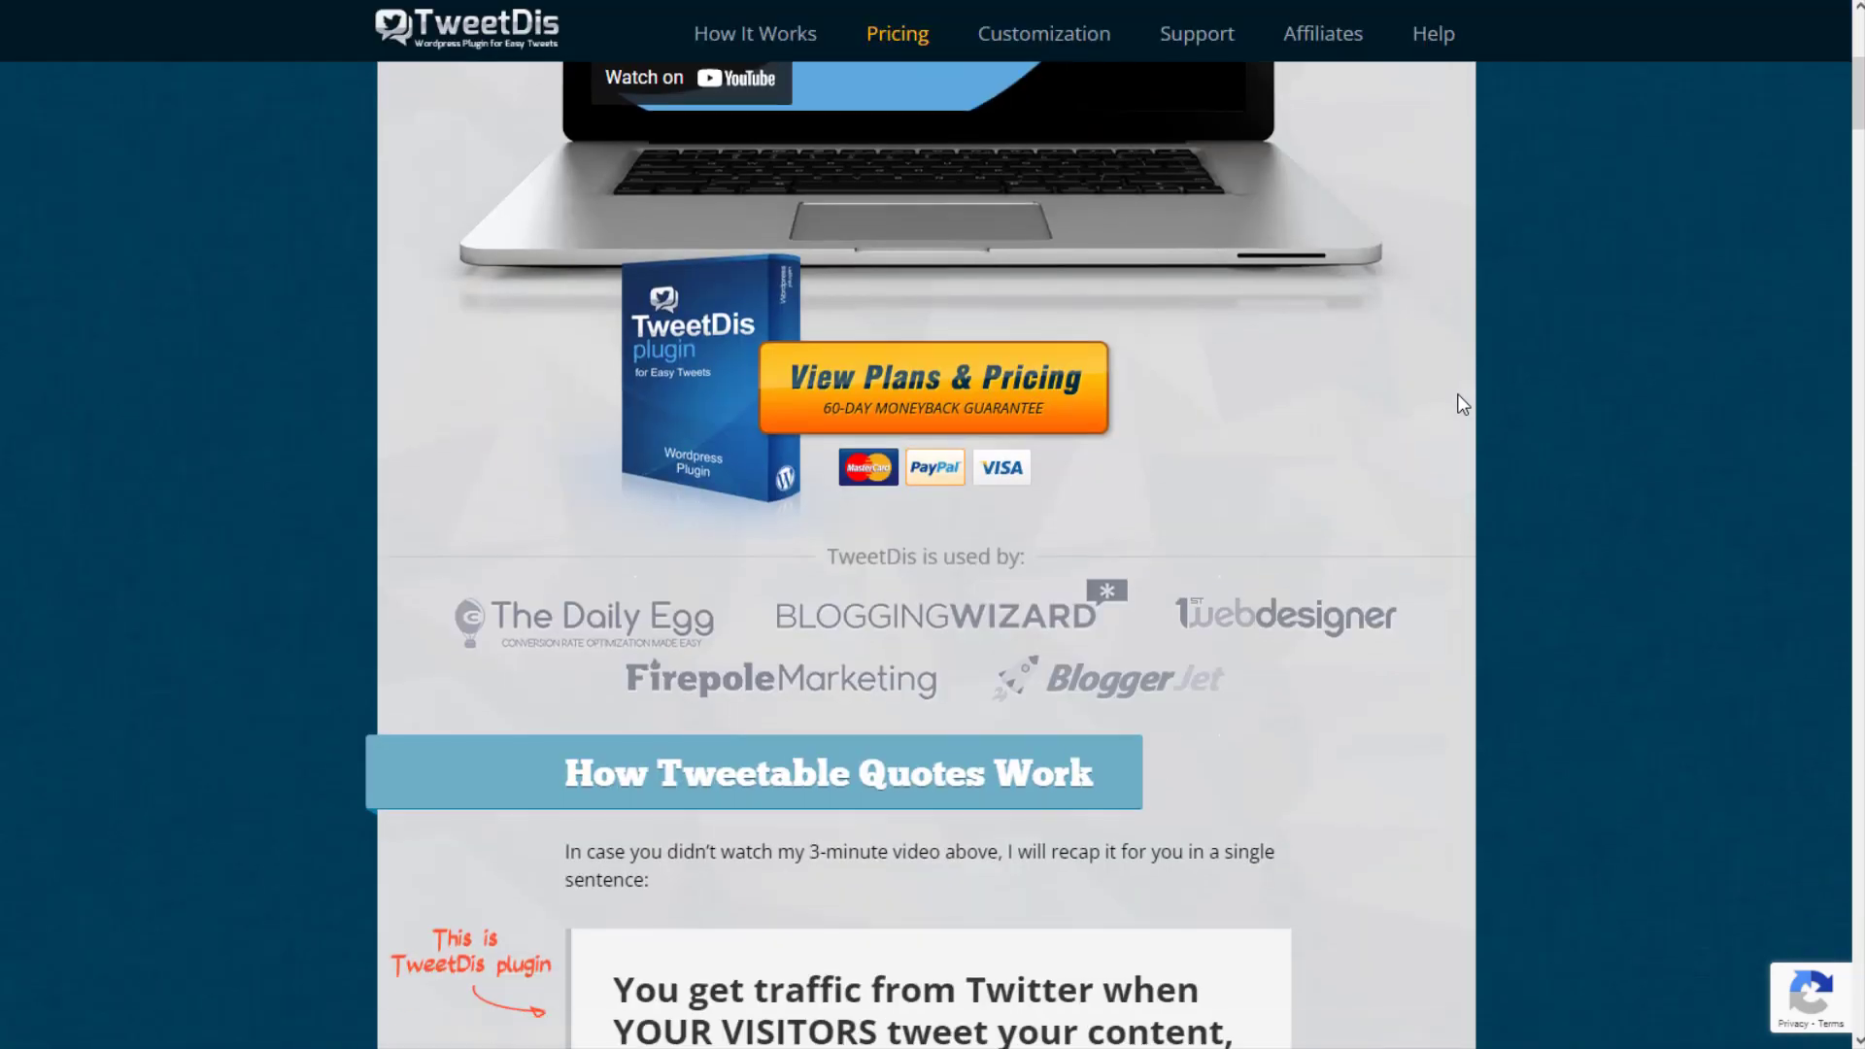
{"action": "scroll", "coordinate": [1453, 389], "scroll_direction": "down", "scroll_amount": 5}
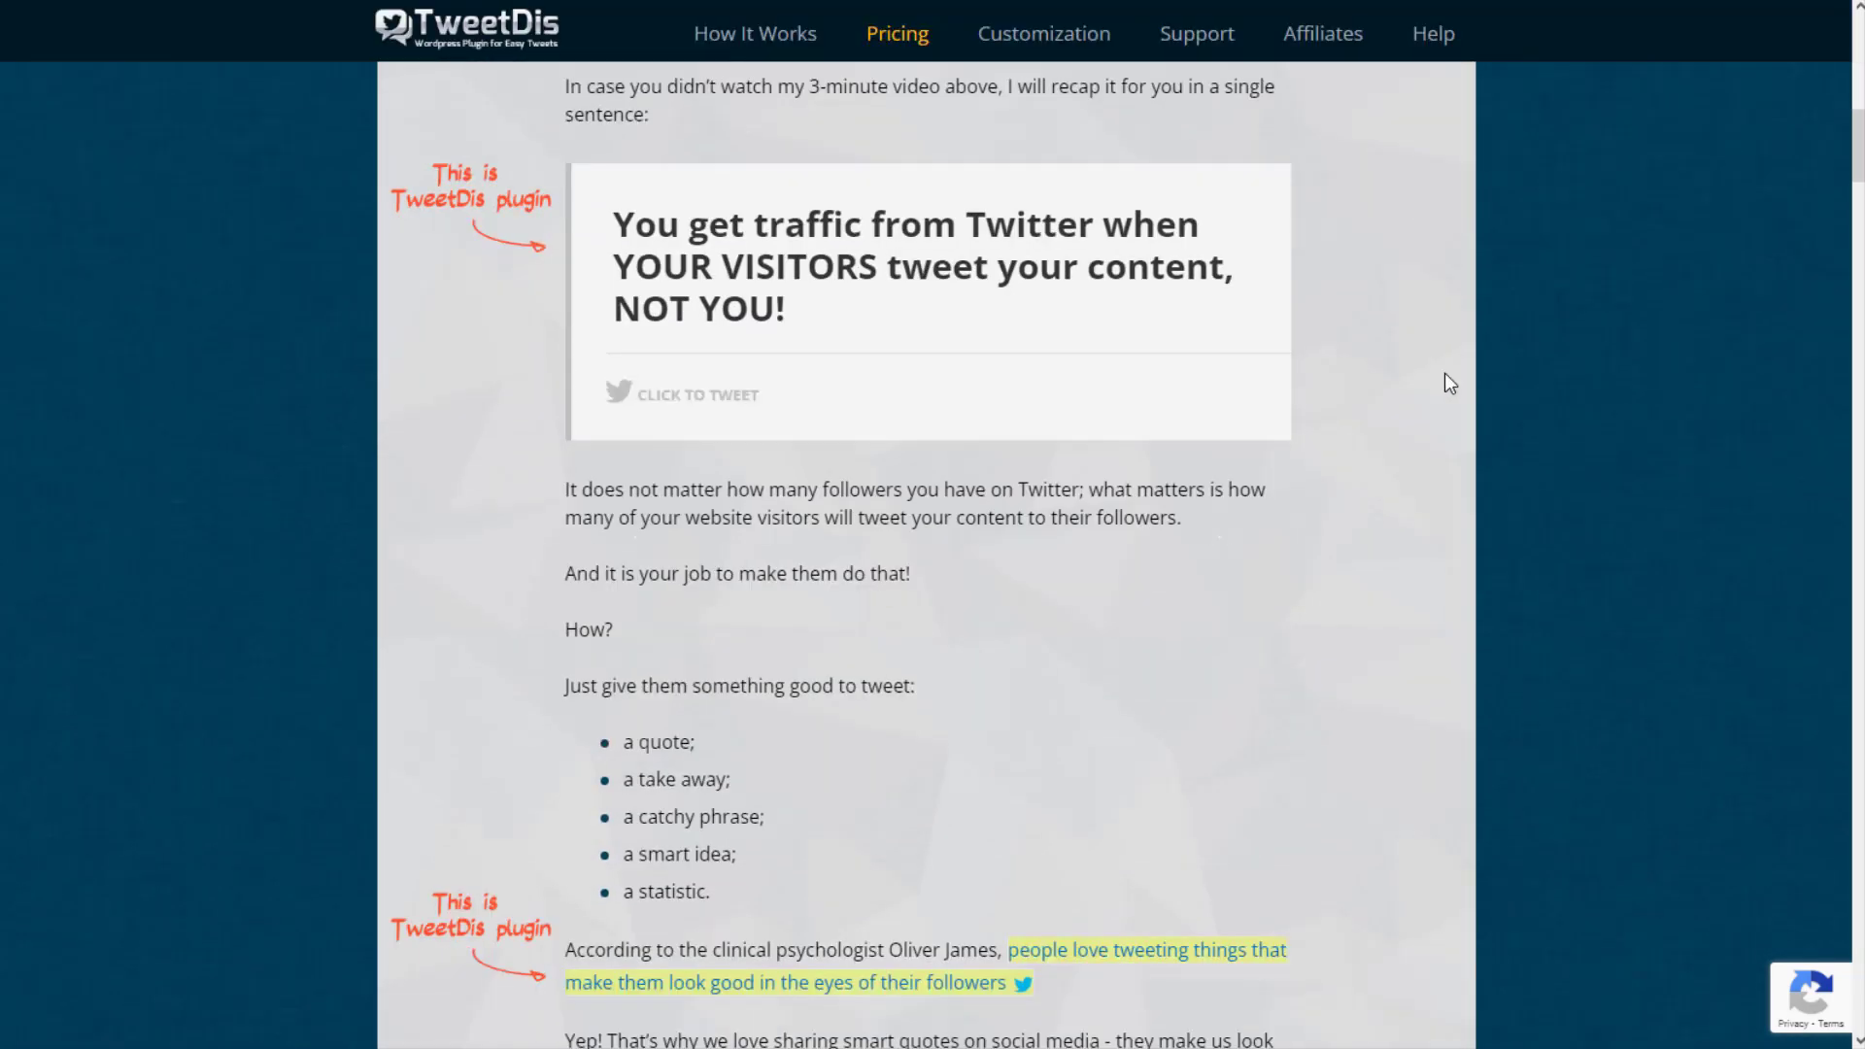
{"action": "scroll", "coordinate": [1444, 375], "scroll_direction": "down", "scroll_amount": 8}
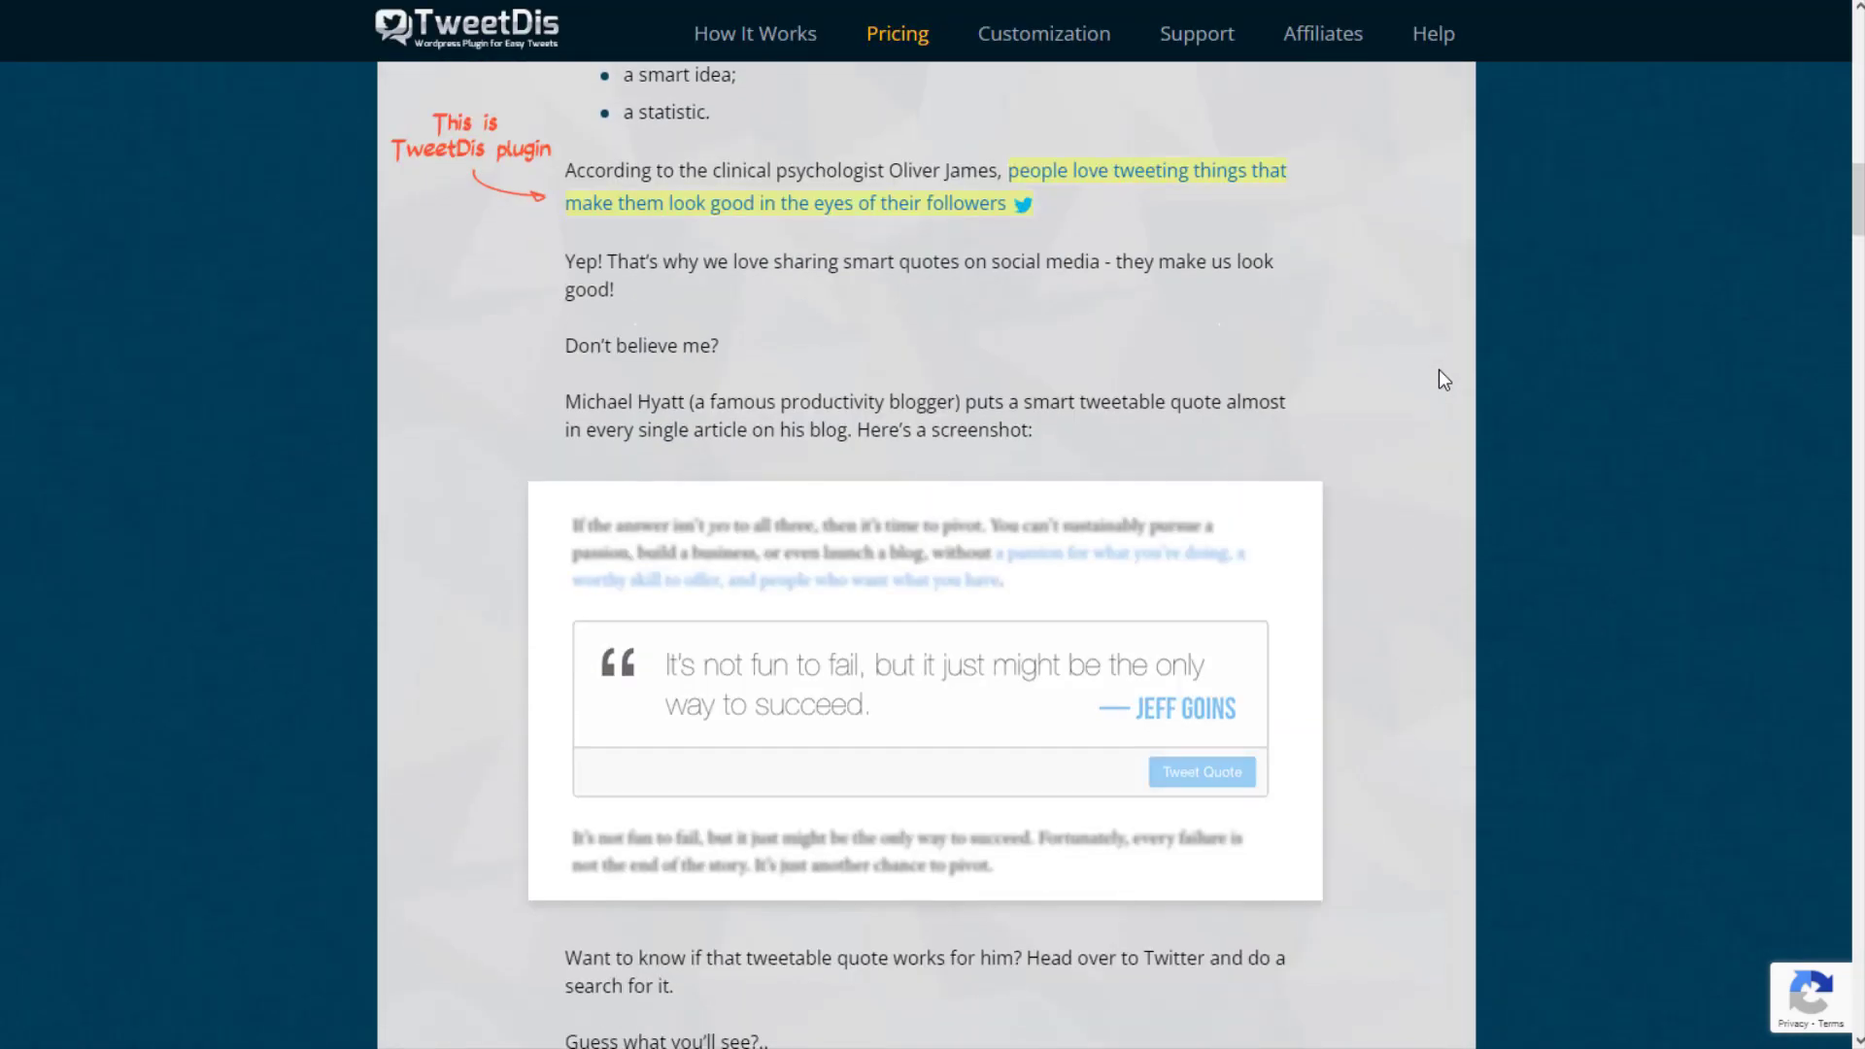
{"action": "scroll", "coordinate": [1443, 377], "scroll_direction": "down", "scroll_amount": 3}
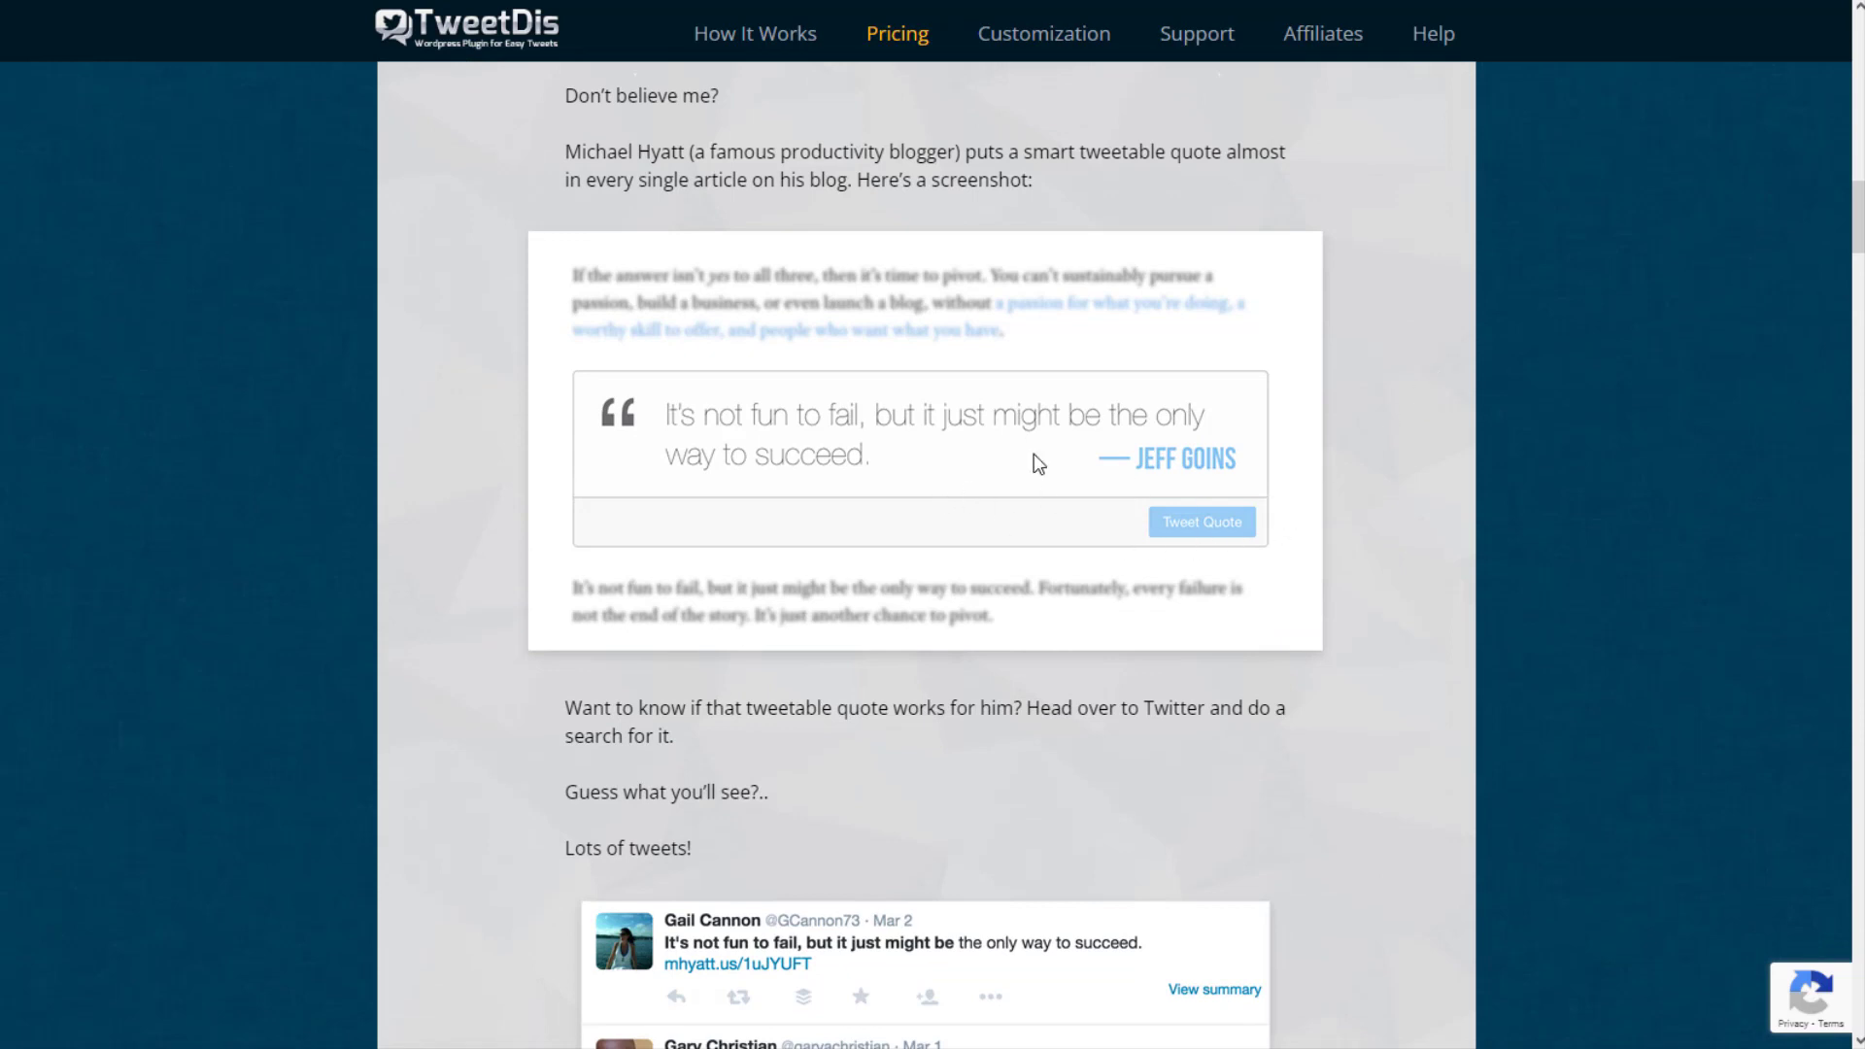
{"action": "scroll", "coordinate": [976, 433], "scroll_direction": "down", "scroll_amount": 6}
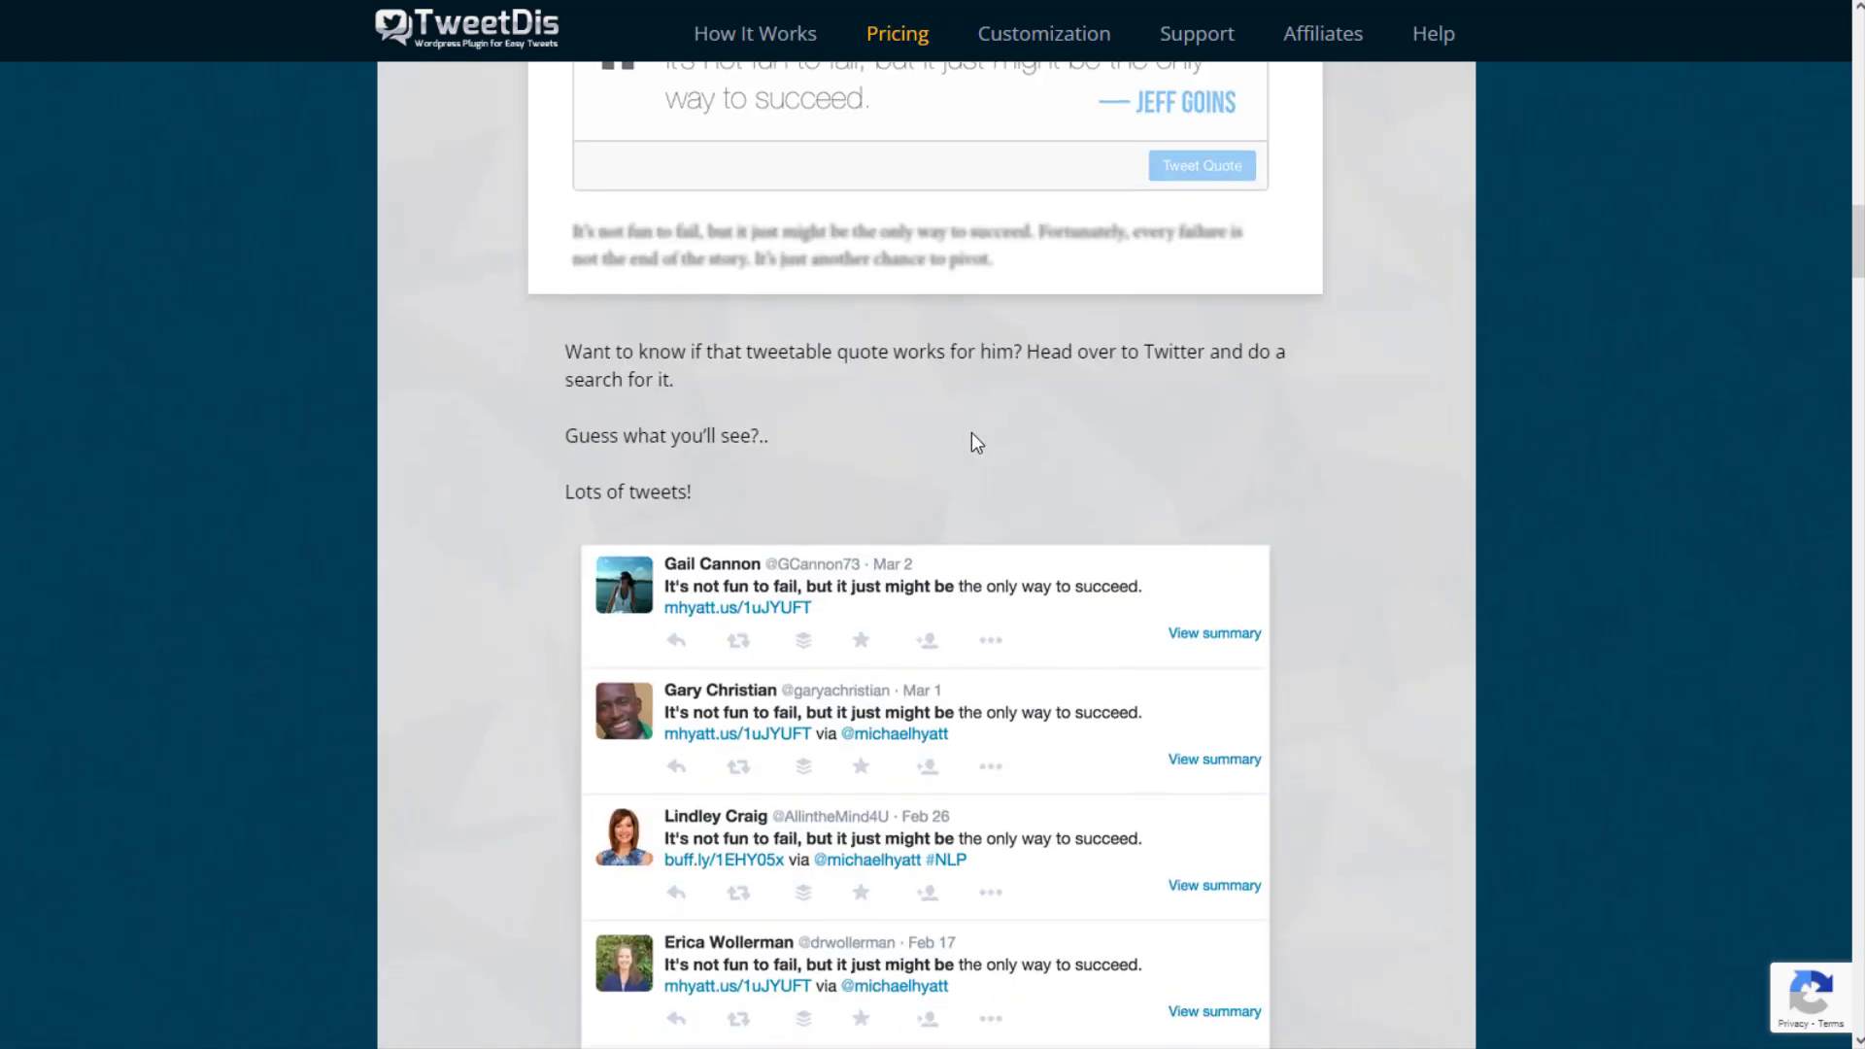
{"action": "scroll", "coordinate": [971, 432], "scroll_direction": "down", "scroll_amount": 8}
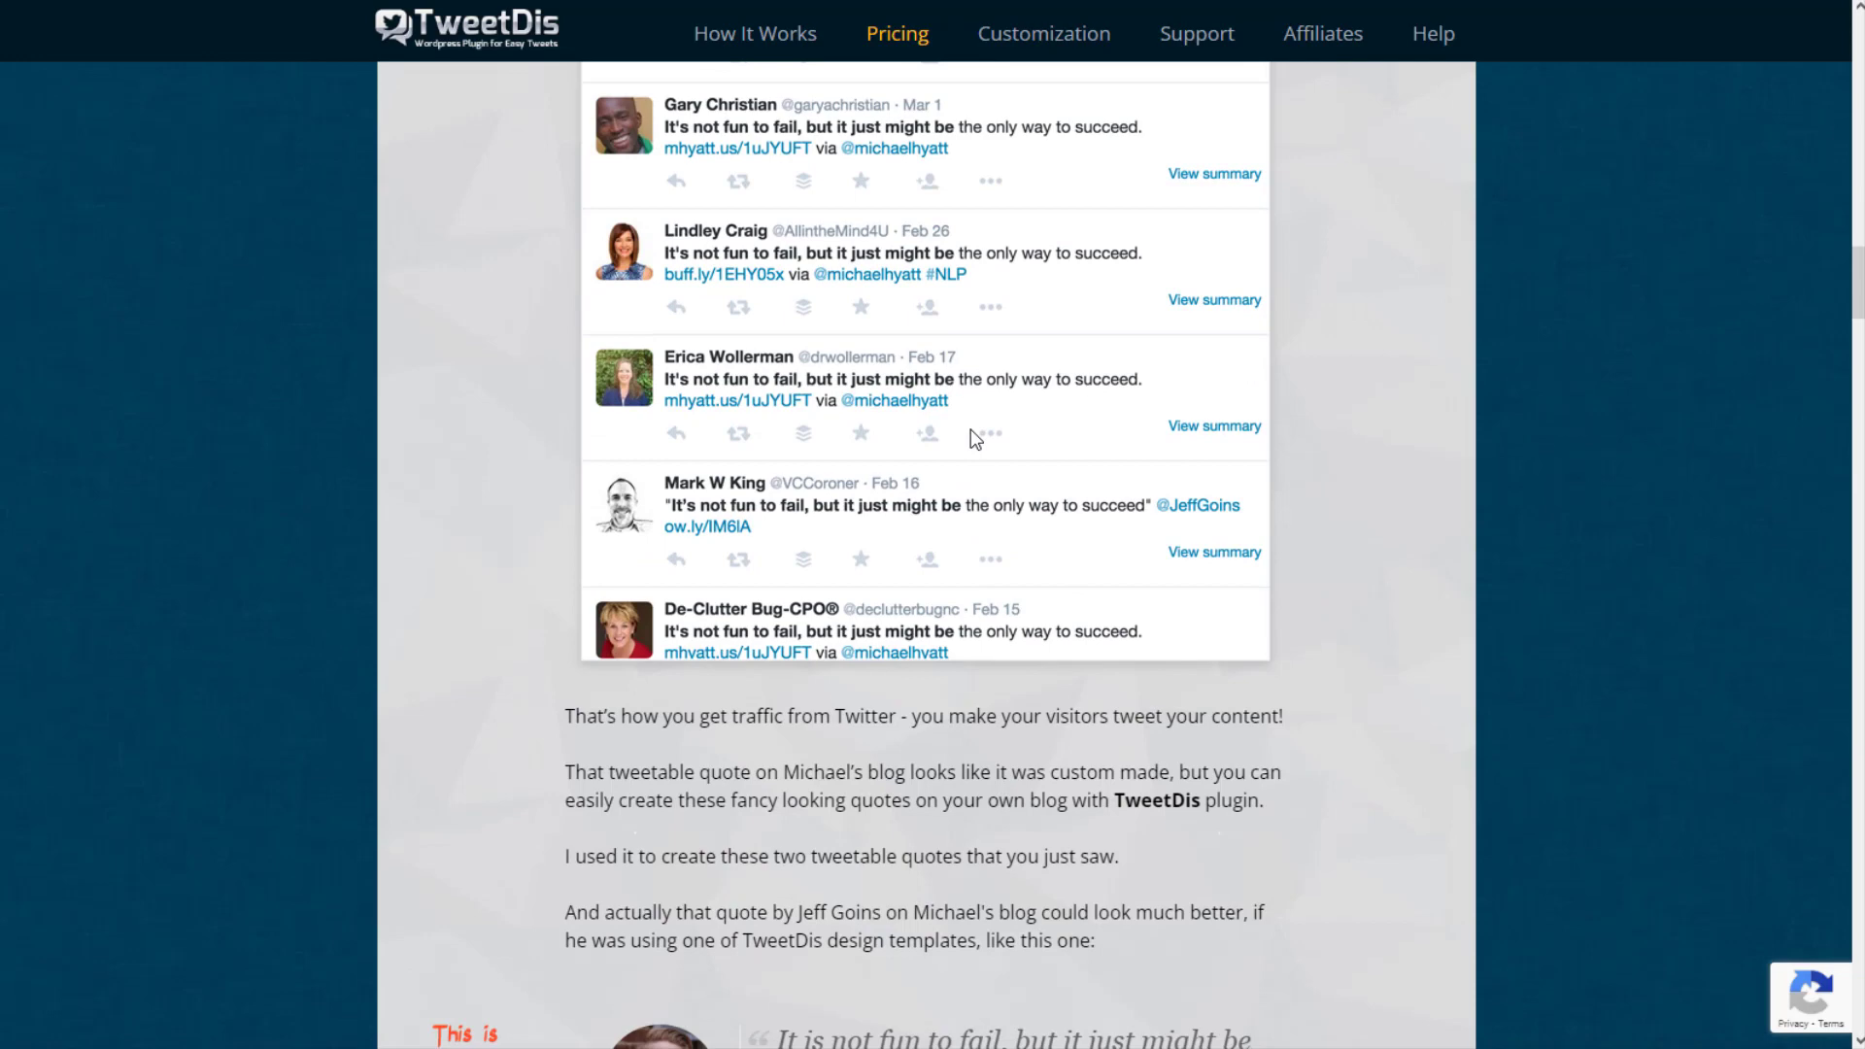
{"action": "scroll", "coordinate": [972, 426], "scroll_direction": "down", "scroll_amount": 3}
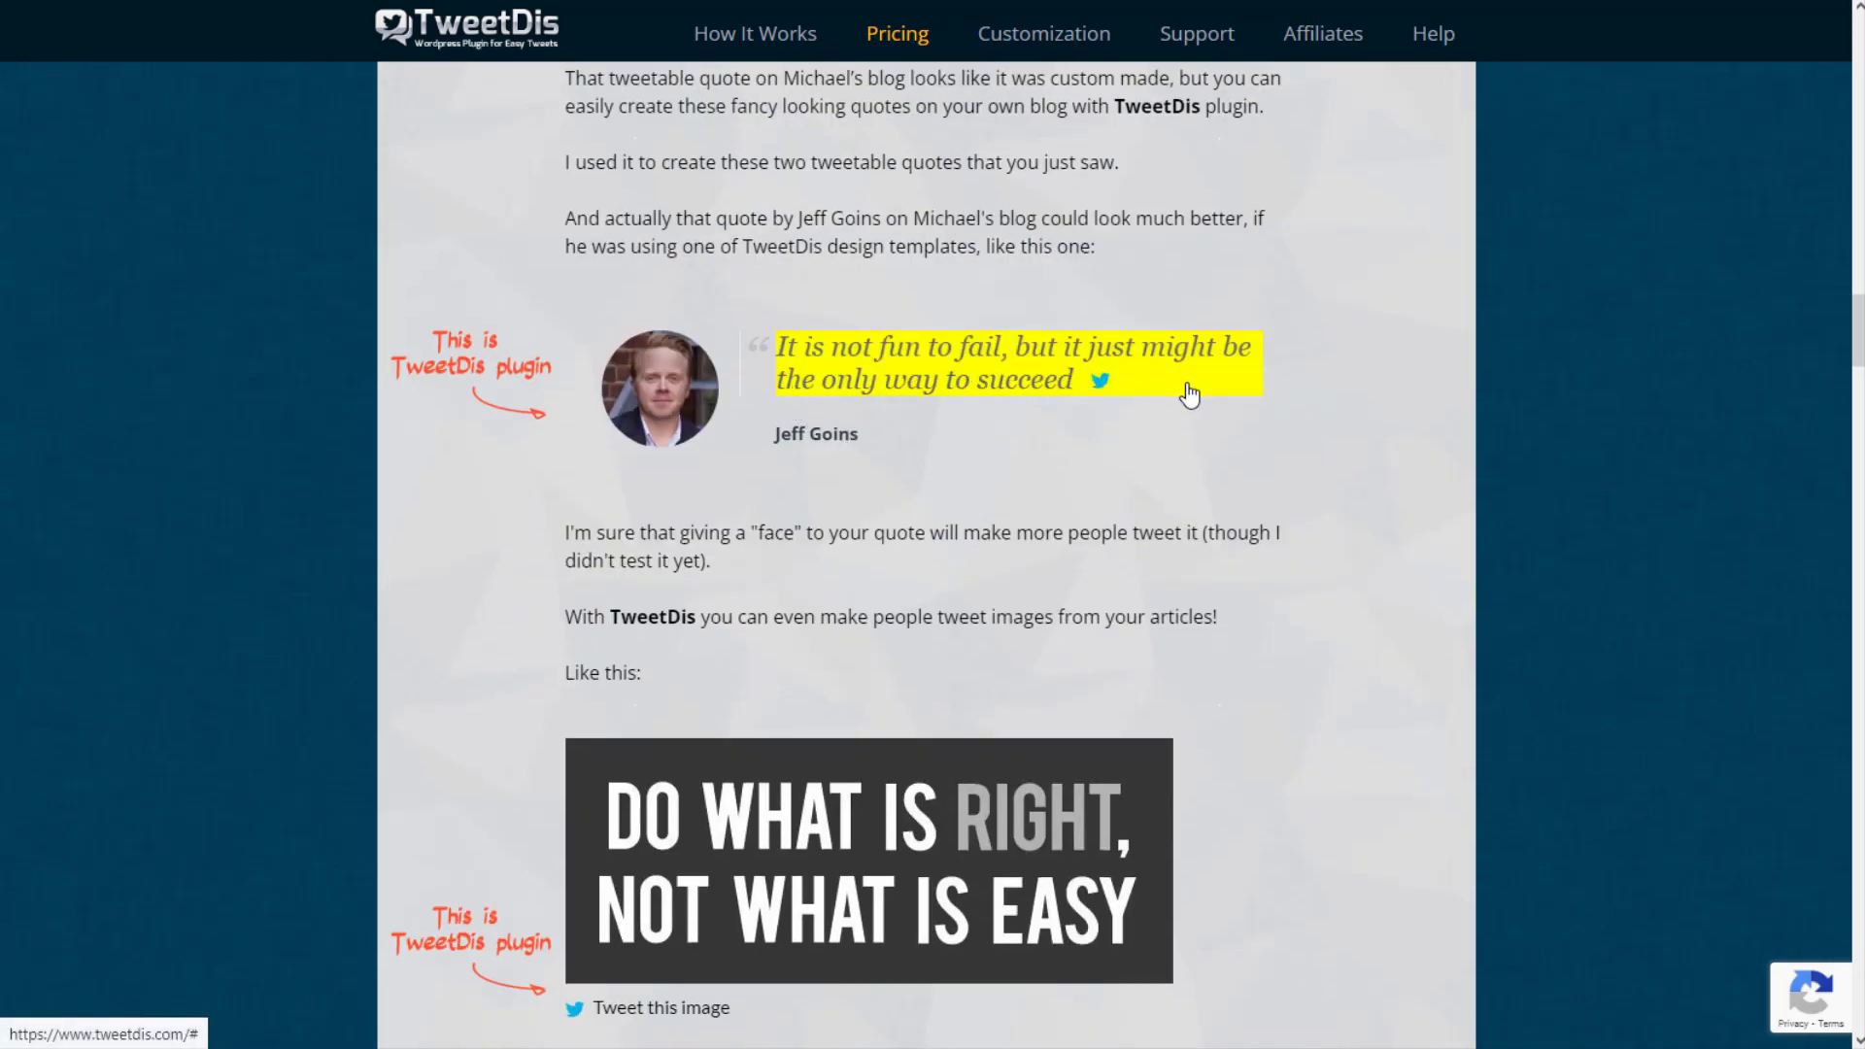
{"action": "scroll", "coordinate": [793, 465], "scroll_direction": "down", "scroll_amount": 3}
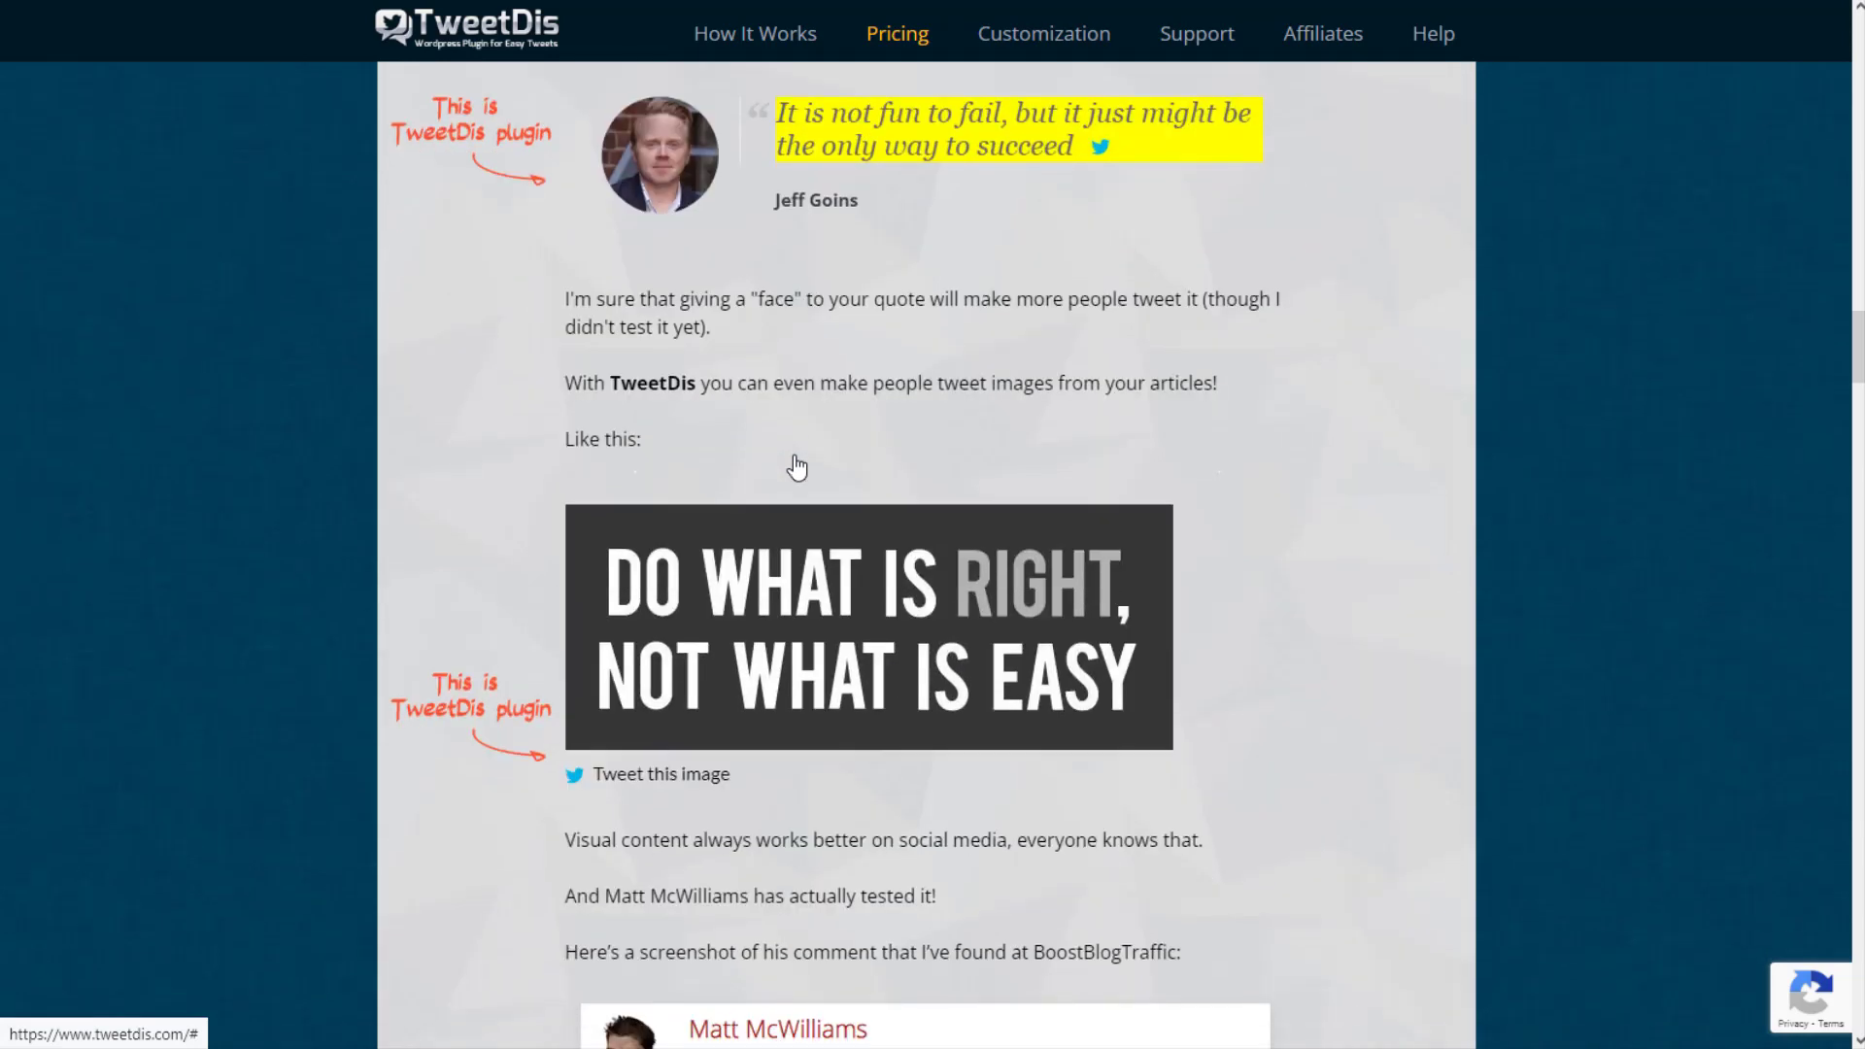
{"action": "scroll", "coordinate": [797, 467], "scroll_direction": "down", "scroll_amount": 3}
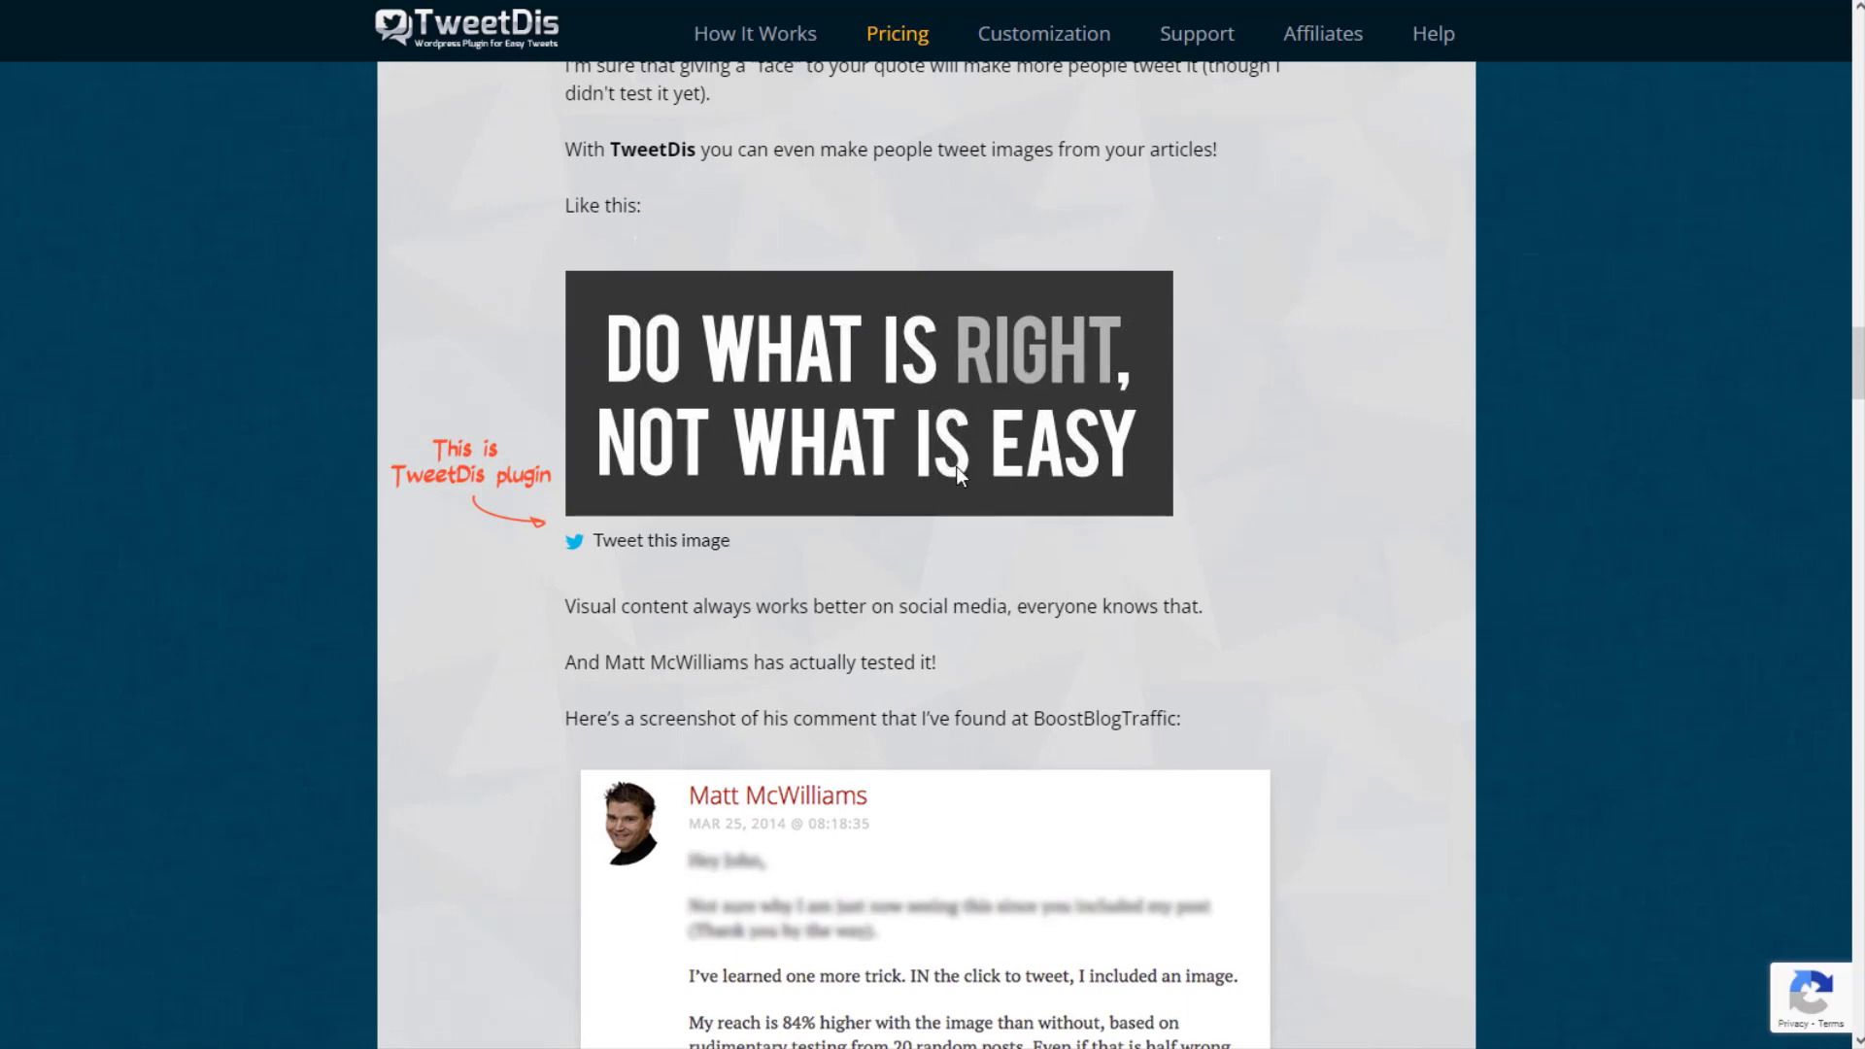
{"action": "scroll", "coordinate": [958, 472], "scroll_direction": "down", "scroll_amount": 5}
{"action": "scroll", "coordinate": [955, 469], "scroll_direction": "down", "scroll_amount": 10}
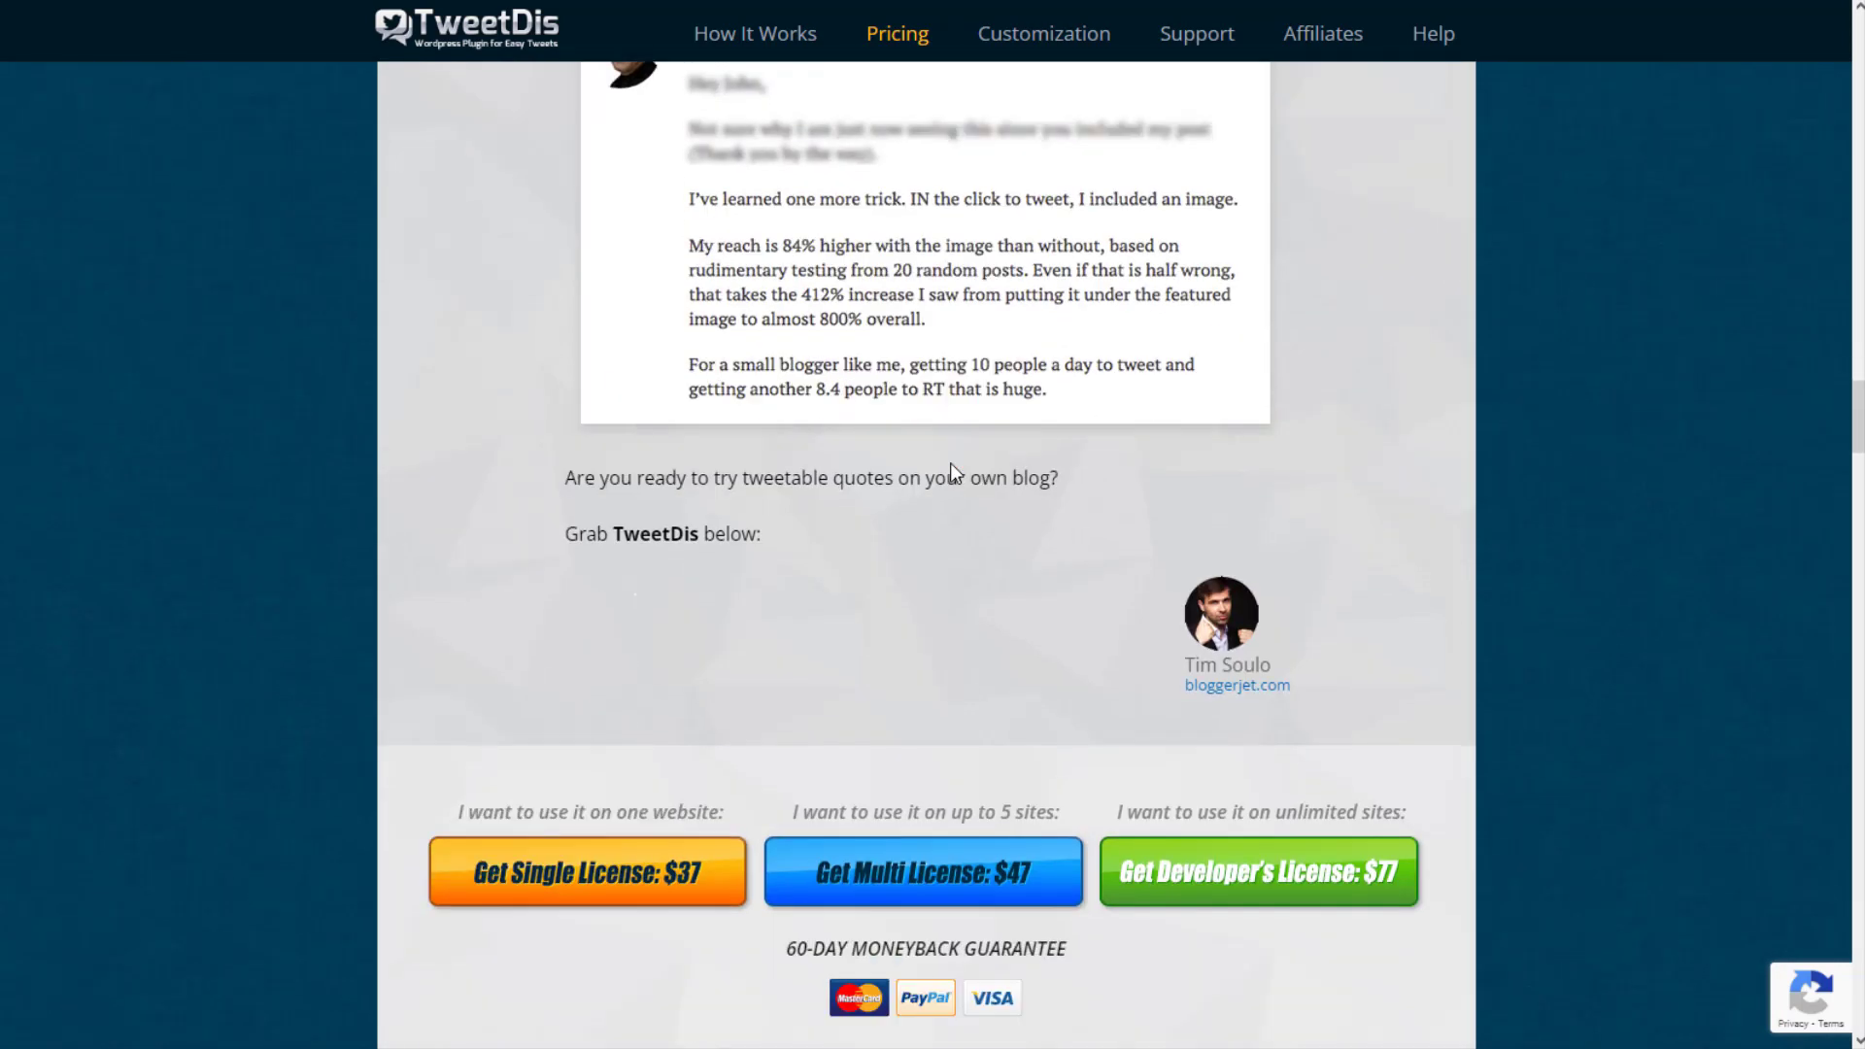
{"action": "scroll", "coordinate": [948, 456], "scroll_direction": "down", "scroll_amount": 3}
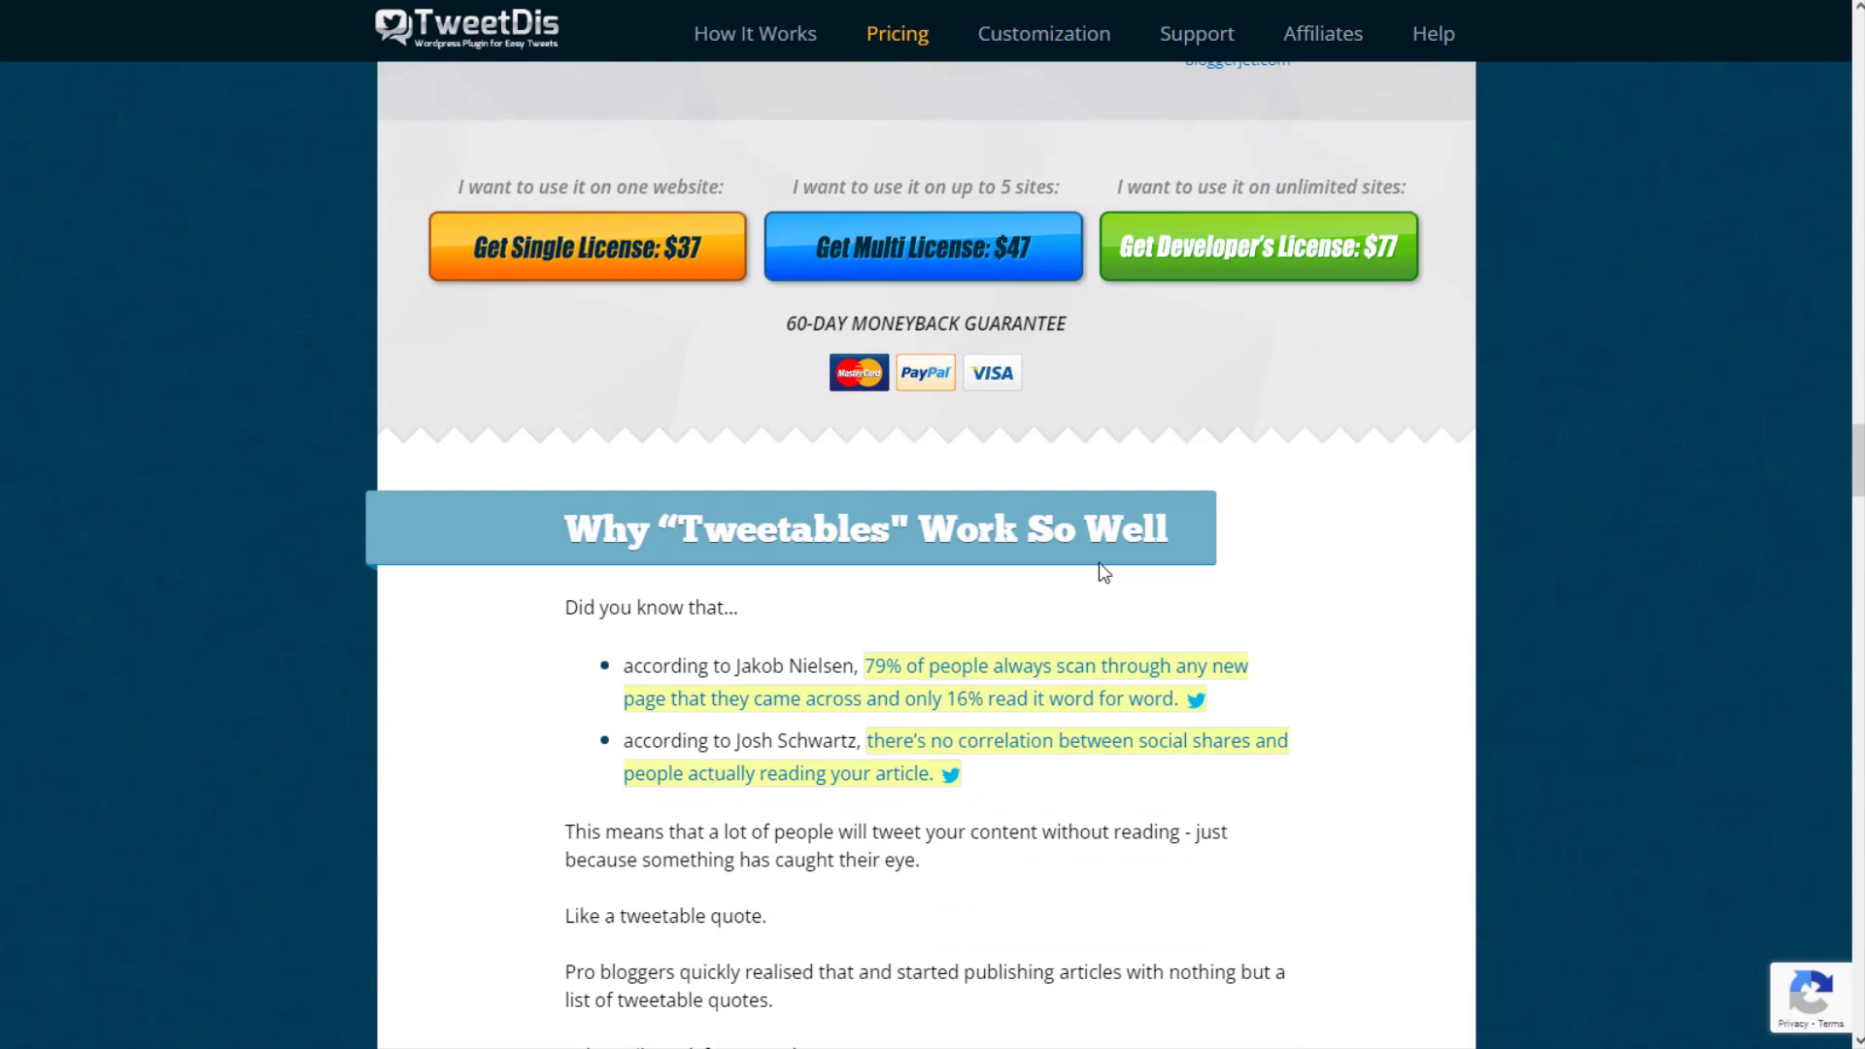
{"action": "scroll", "coordinate": [1117, 566], "scroll_direction": "down", "scroll_amount": 6}
{"action": "scroll", "coordinate": [1117, 559], "scroll_direction": "down", "scroll_amount": 20}
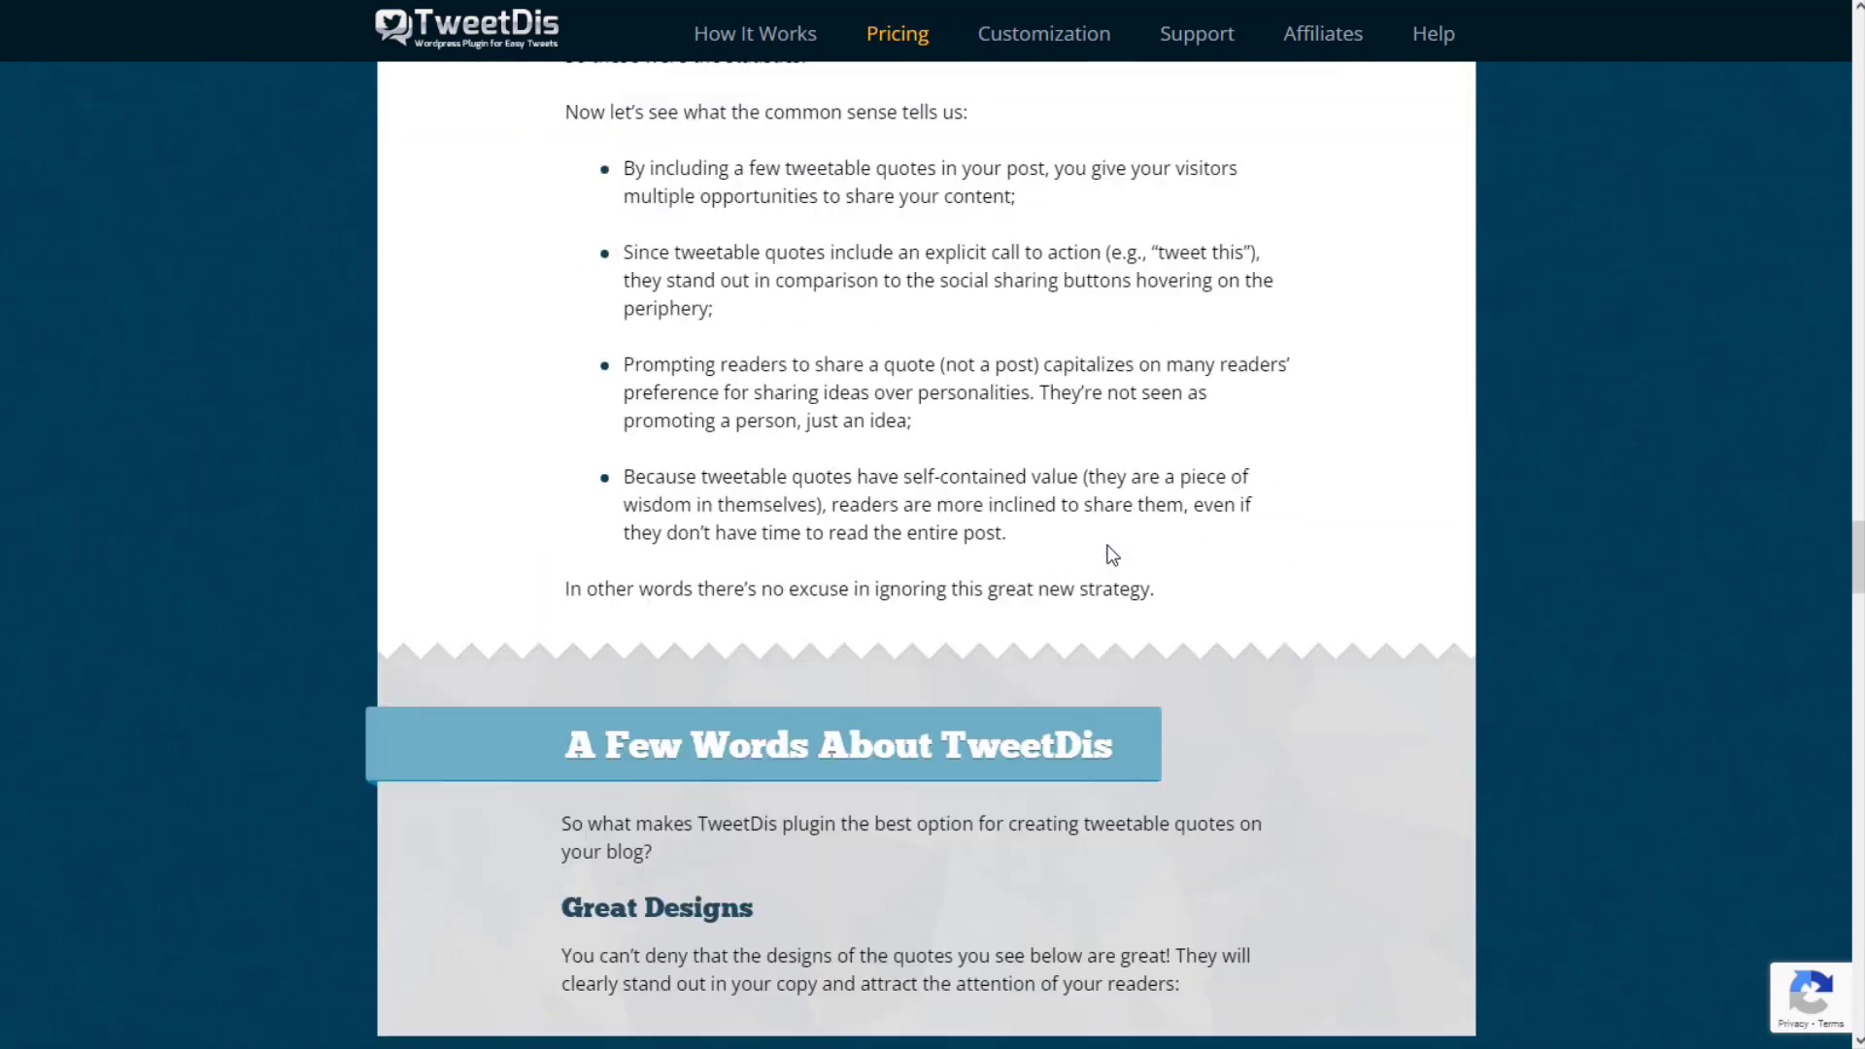
{"action": "scroll", "coordinate": [1101, 551], "scroll_direction": "down", "scroll_amount": 20}
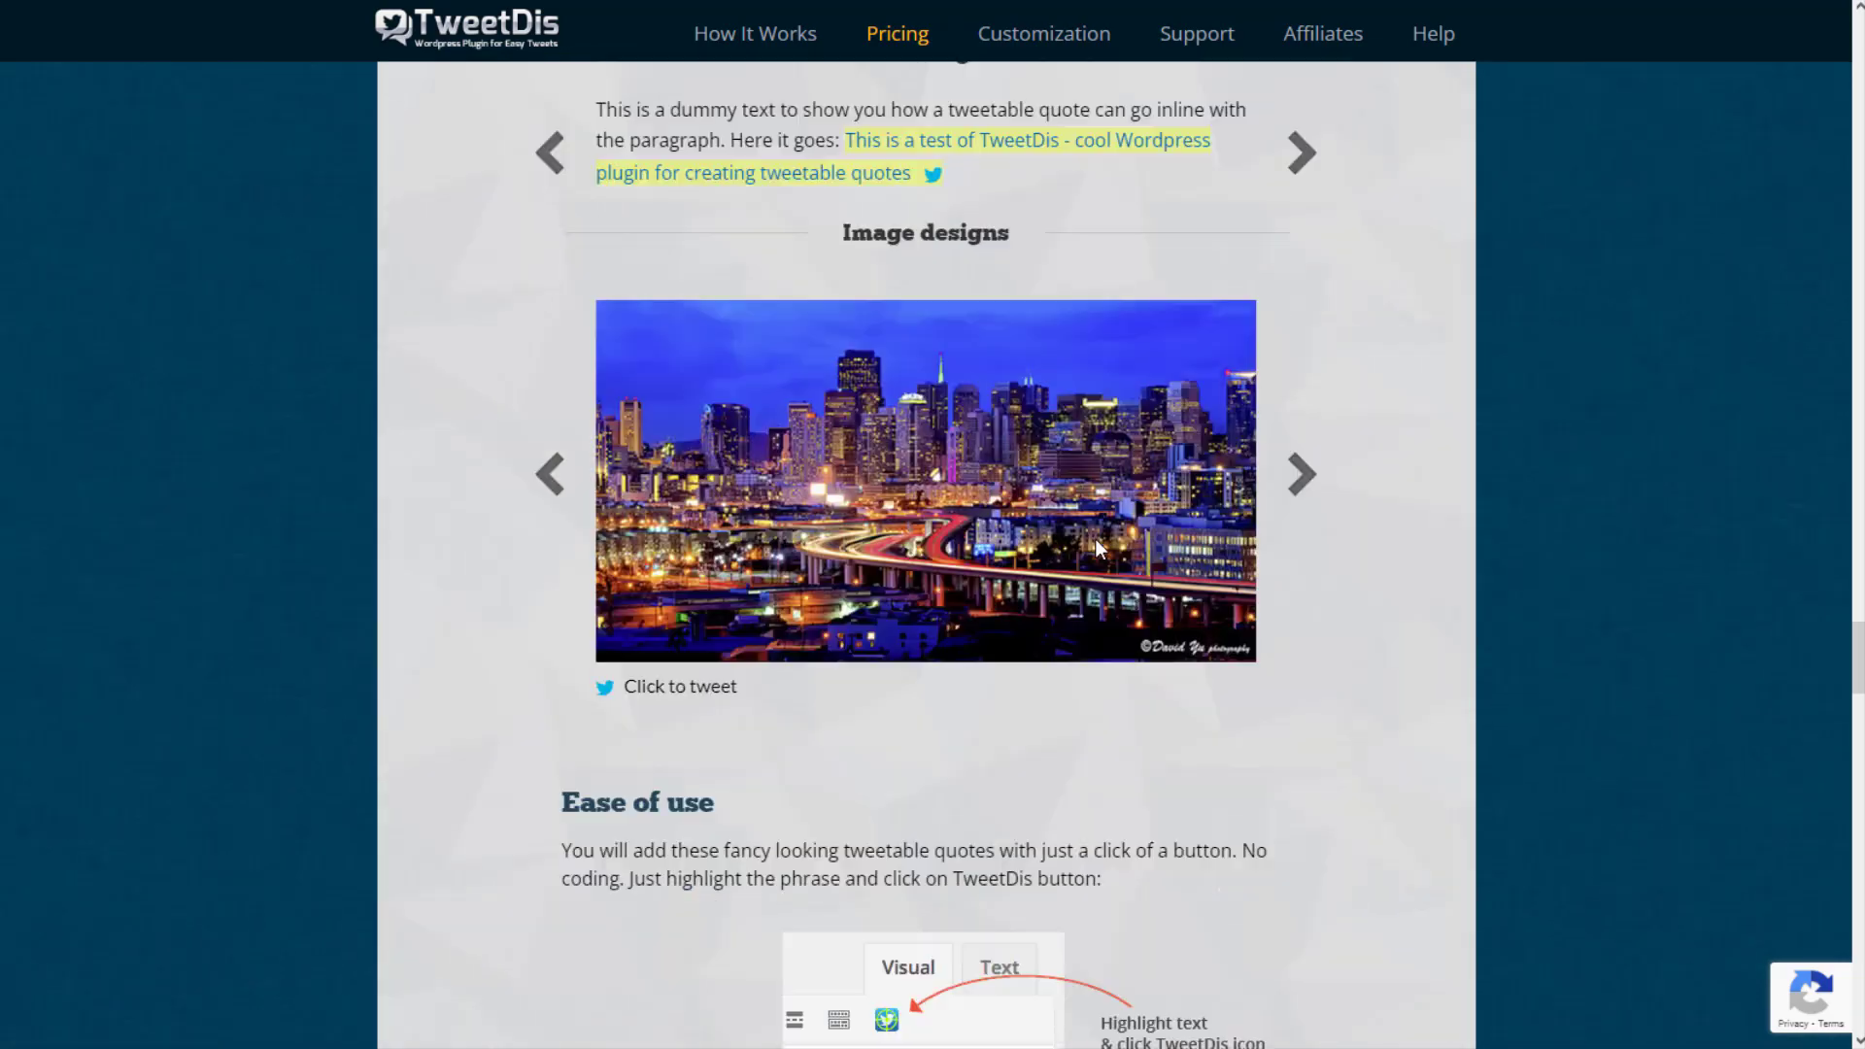
{"action": "scroll", "coordinate": [1093, 539], "scroll_direction": "down", "scroll_amount": 20}
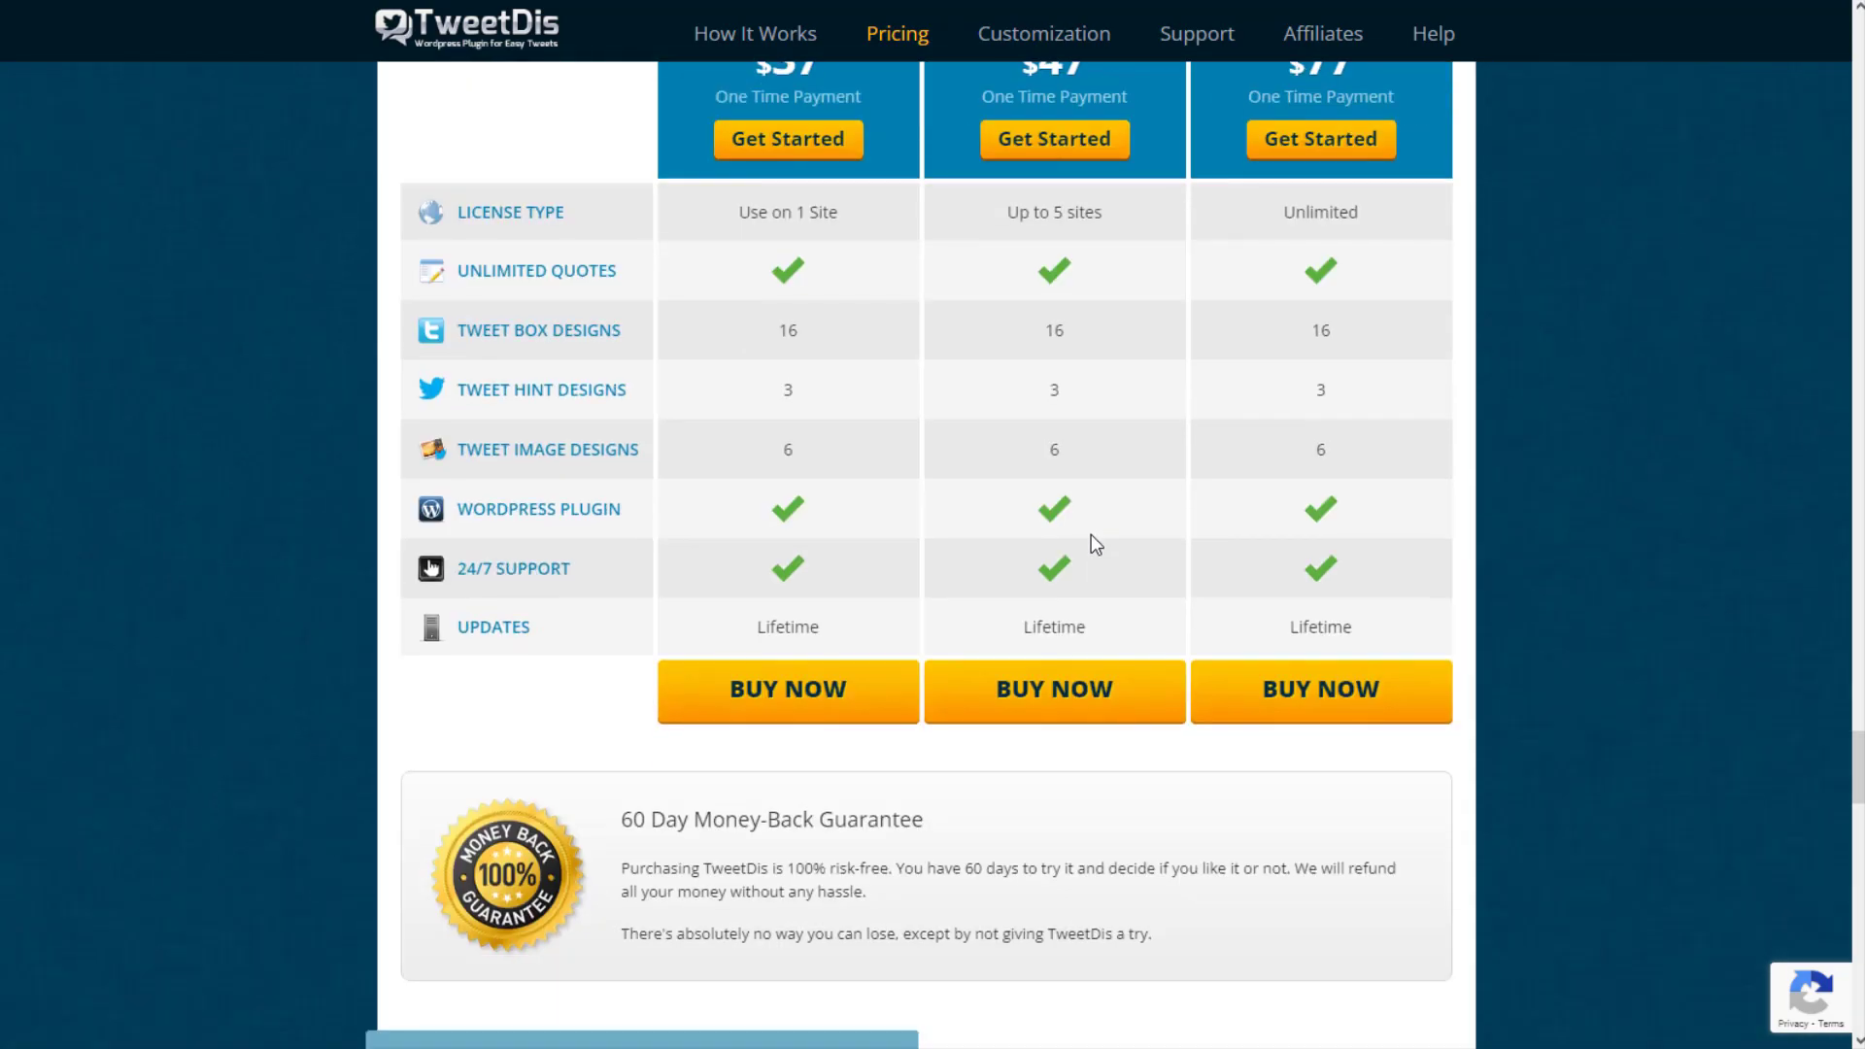
{"action": "scroll", "coordinate": [1096, 542], "scroll_direction": "down", "scroll_amount": 14}
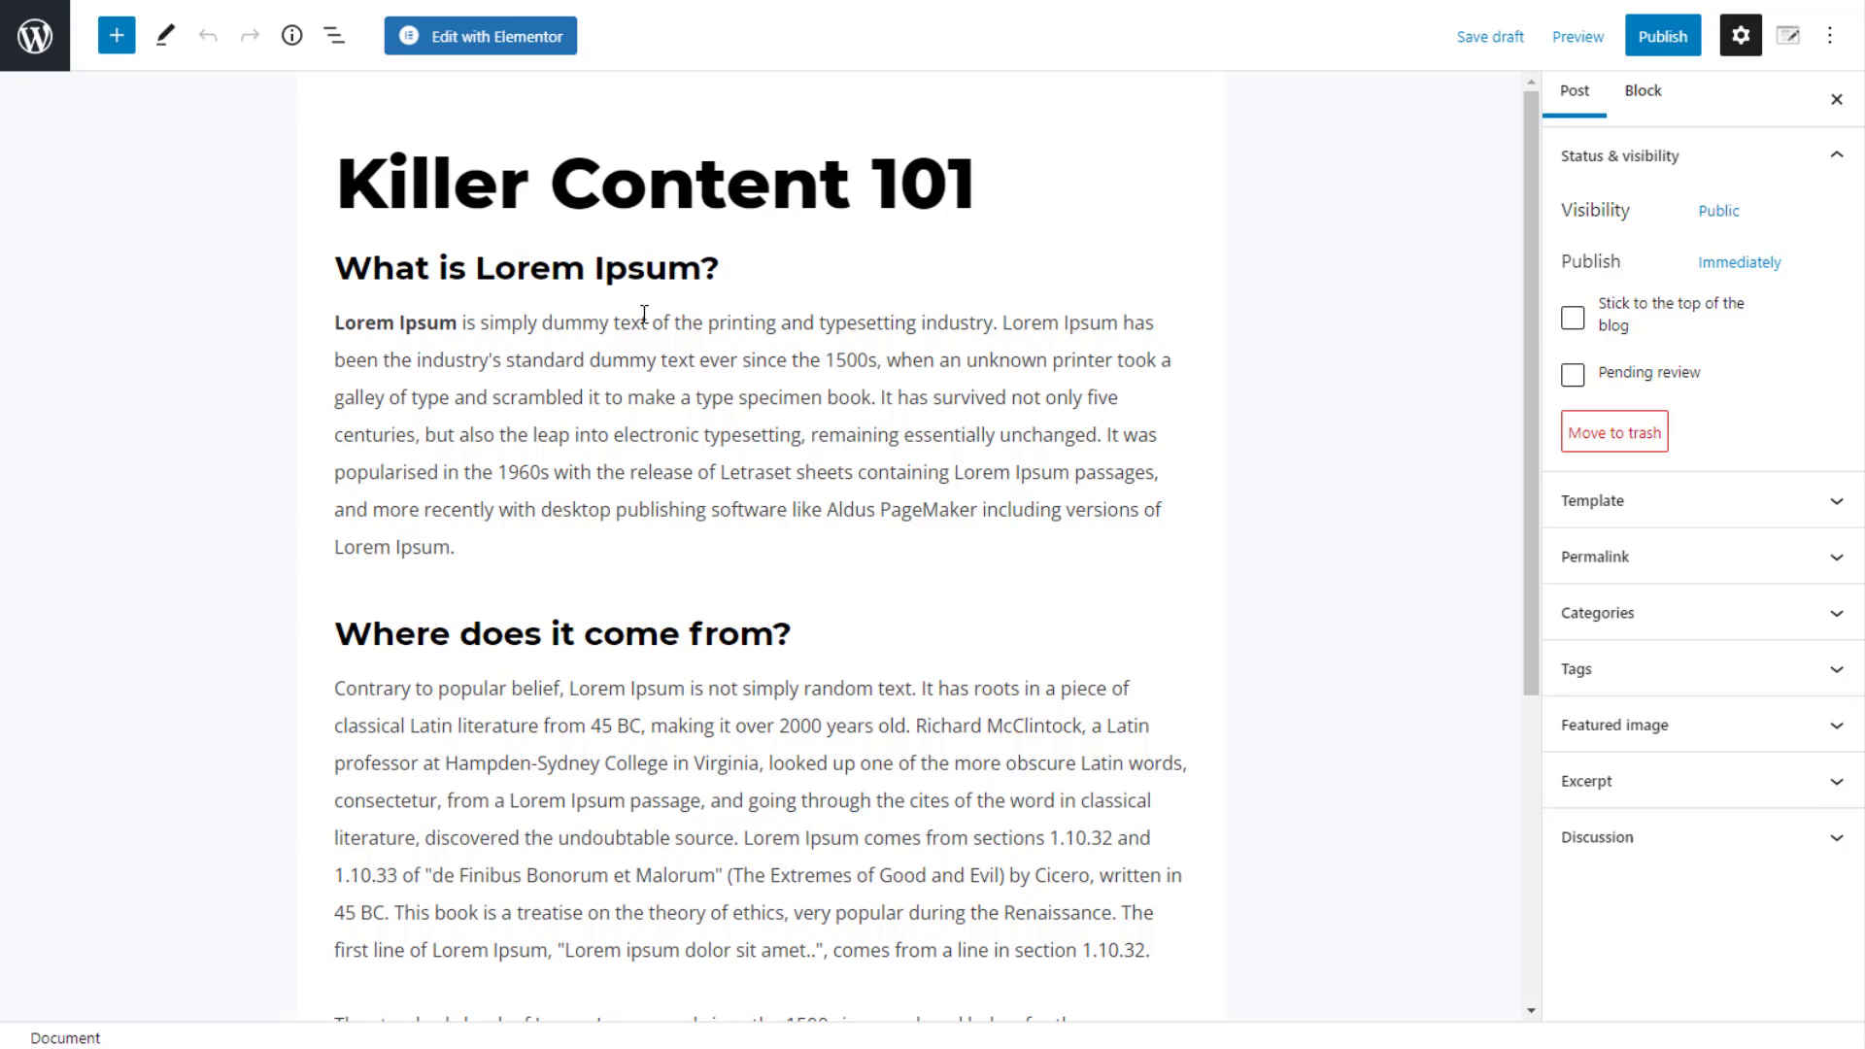
Step: Run the Plagiarism duplicated-content check in instant mode on the "Killer Content 101" post and look over its text
{"action": "scroll", "coordinate": [1265, 360], "scroll_direction": "down", "scroll_amount": 5}
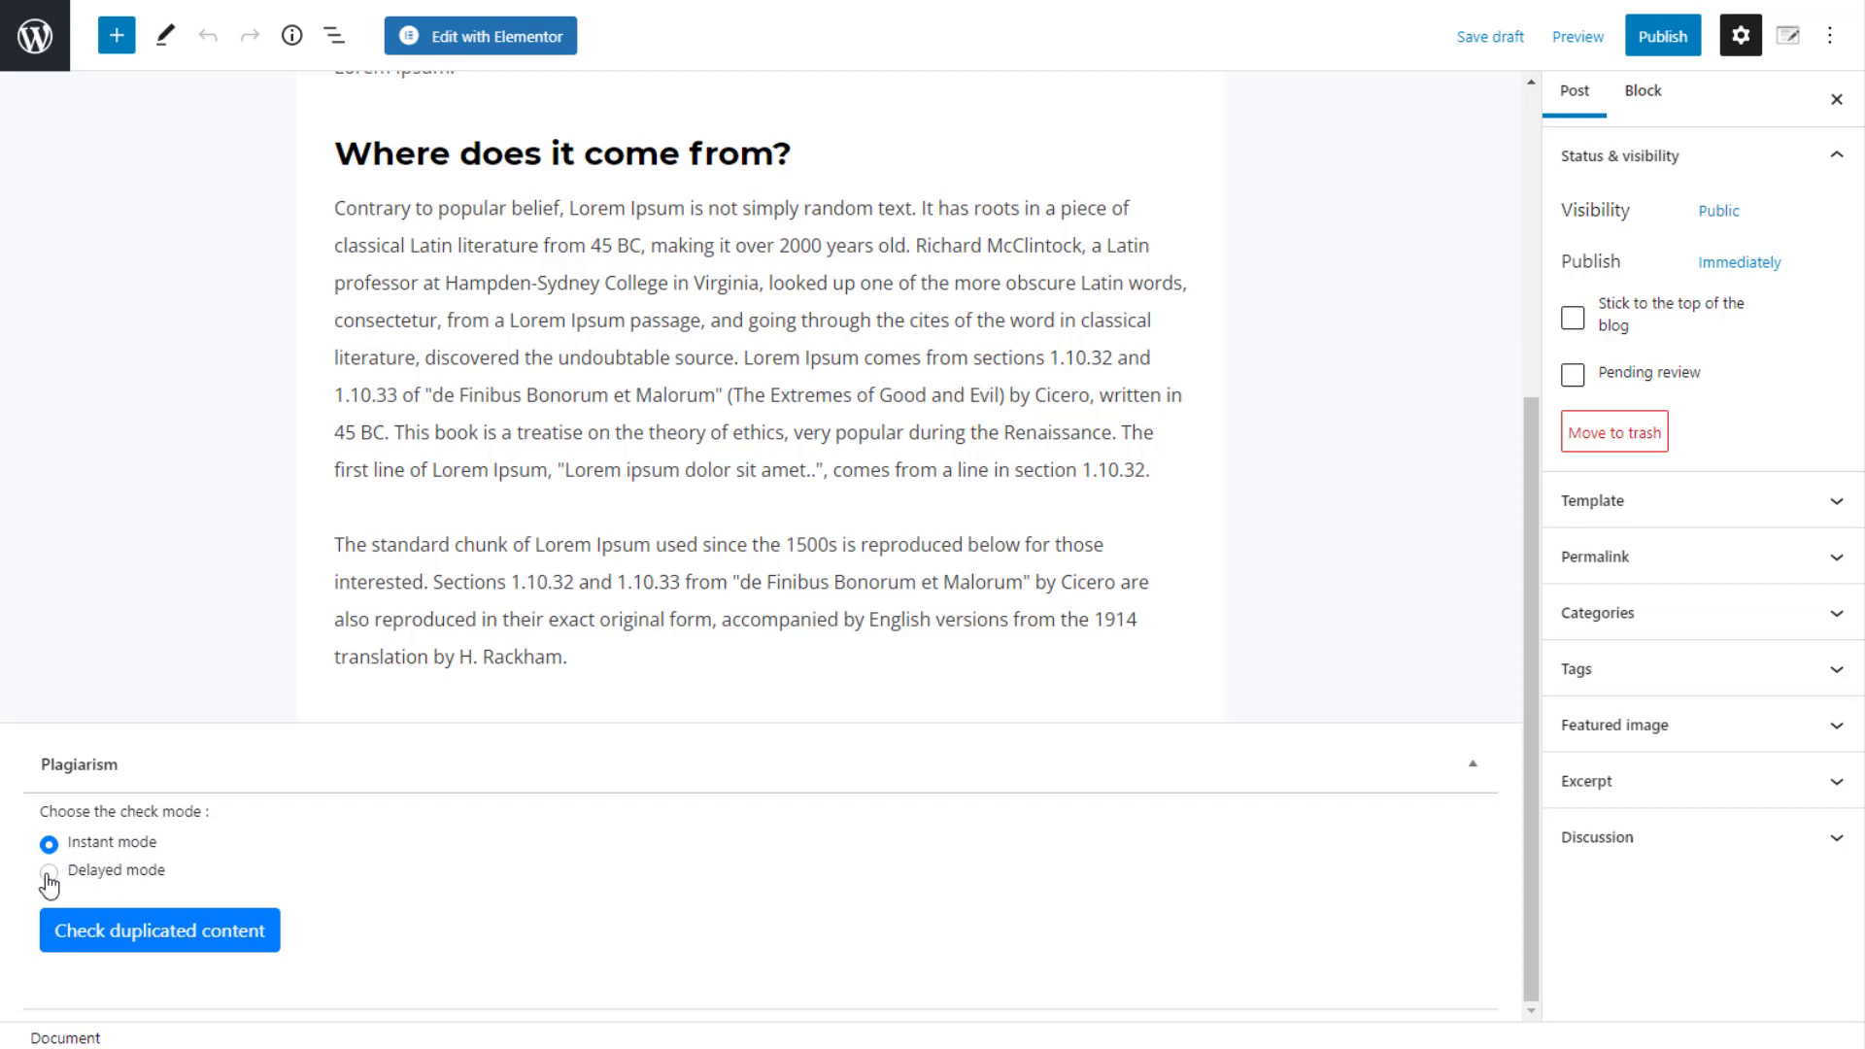
{"action": "left_click", "coordinate": [114, 939]}
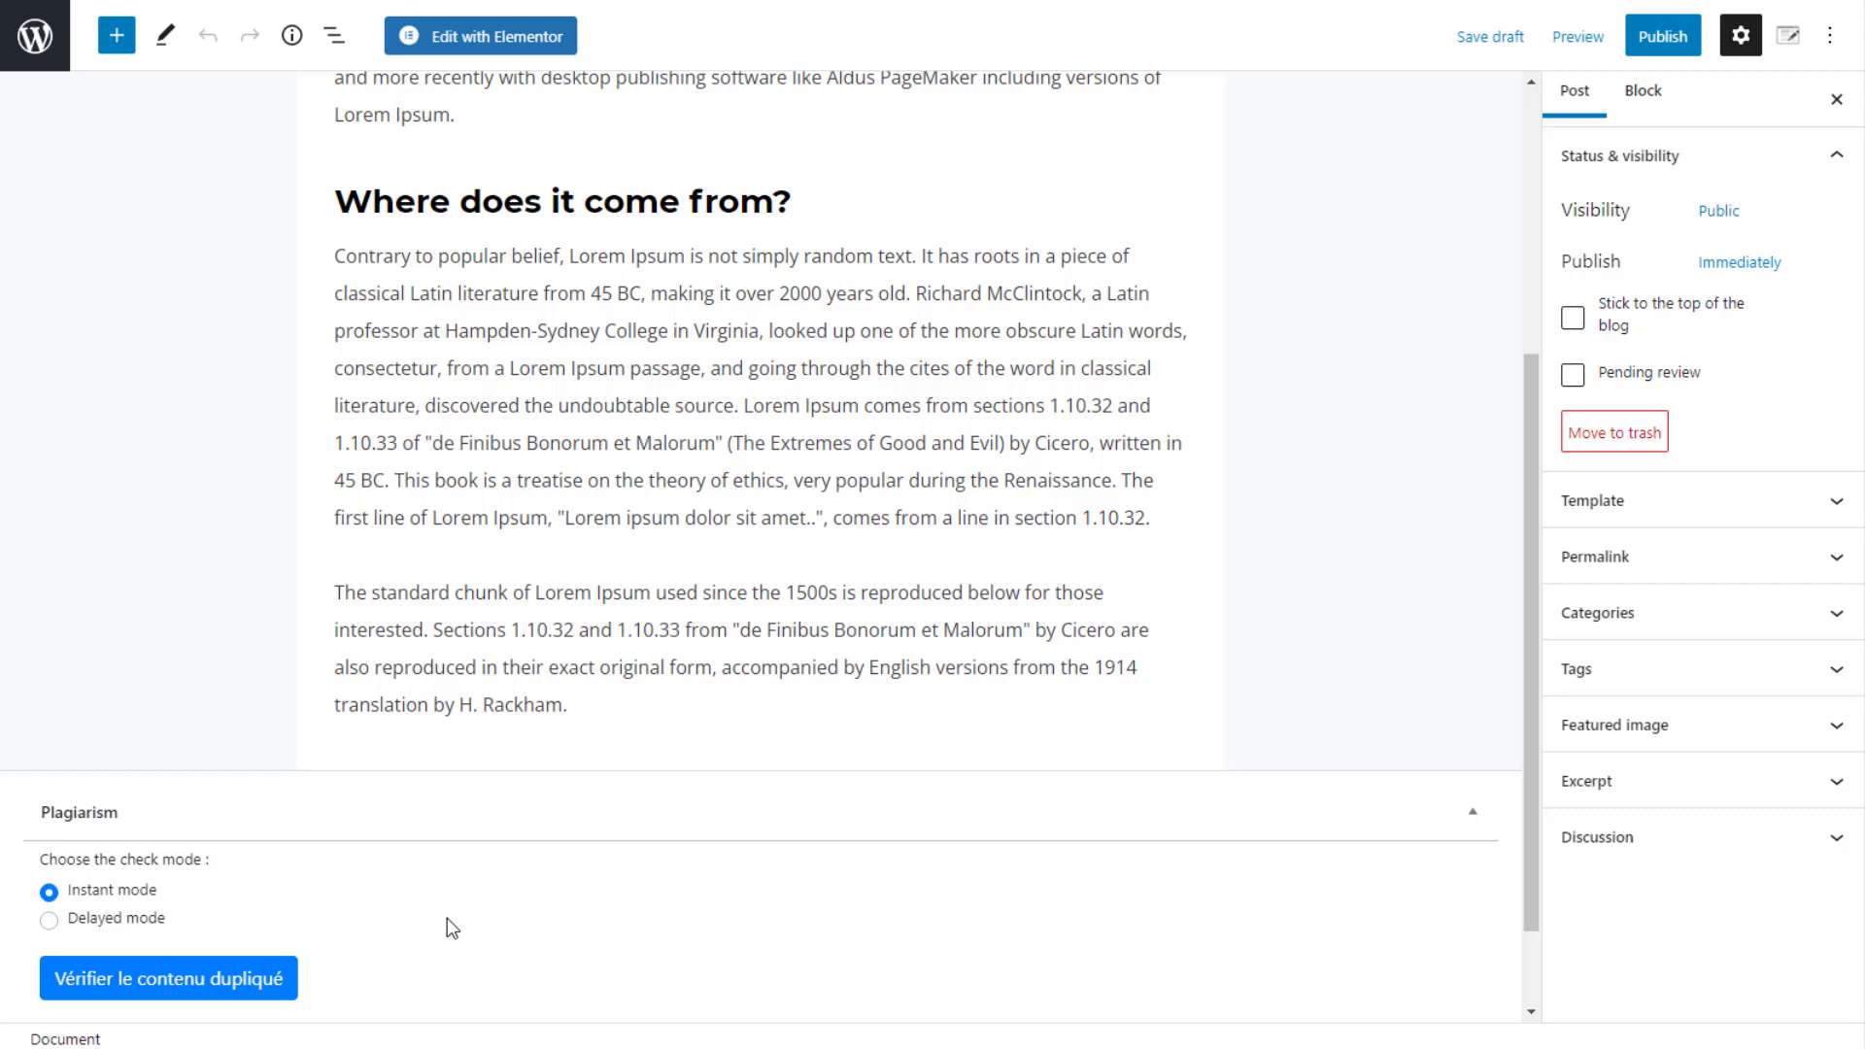
{"action": "scroll", "coordinate": [447, 918], "scroll_direction": "up", "scroll_amount": 5}
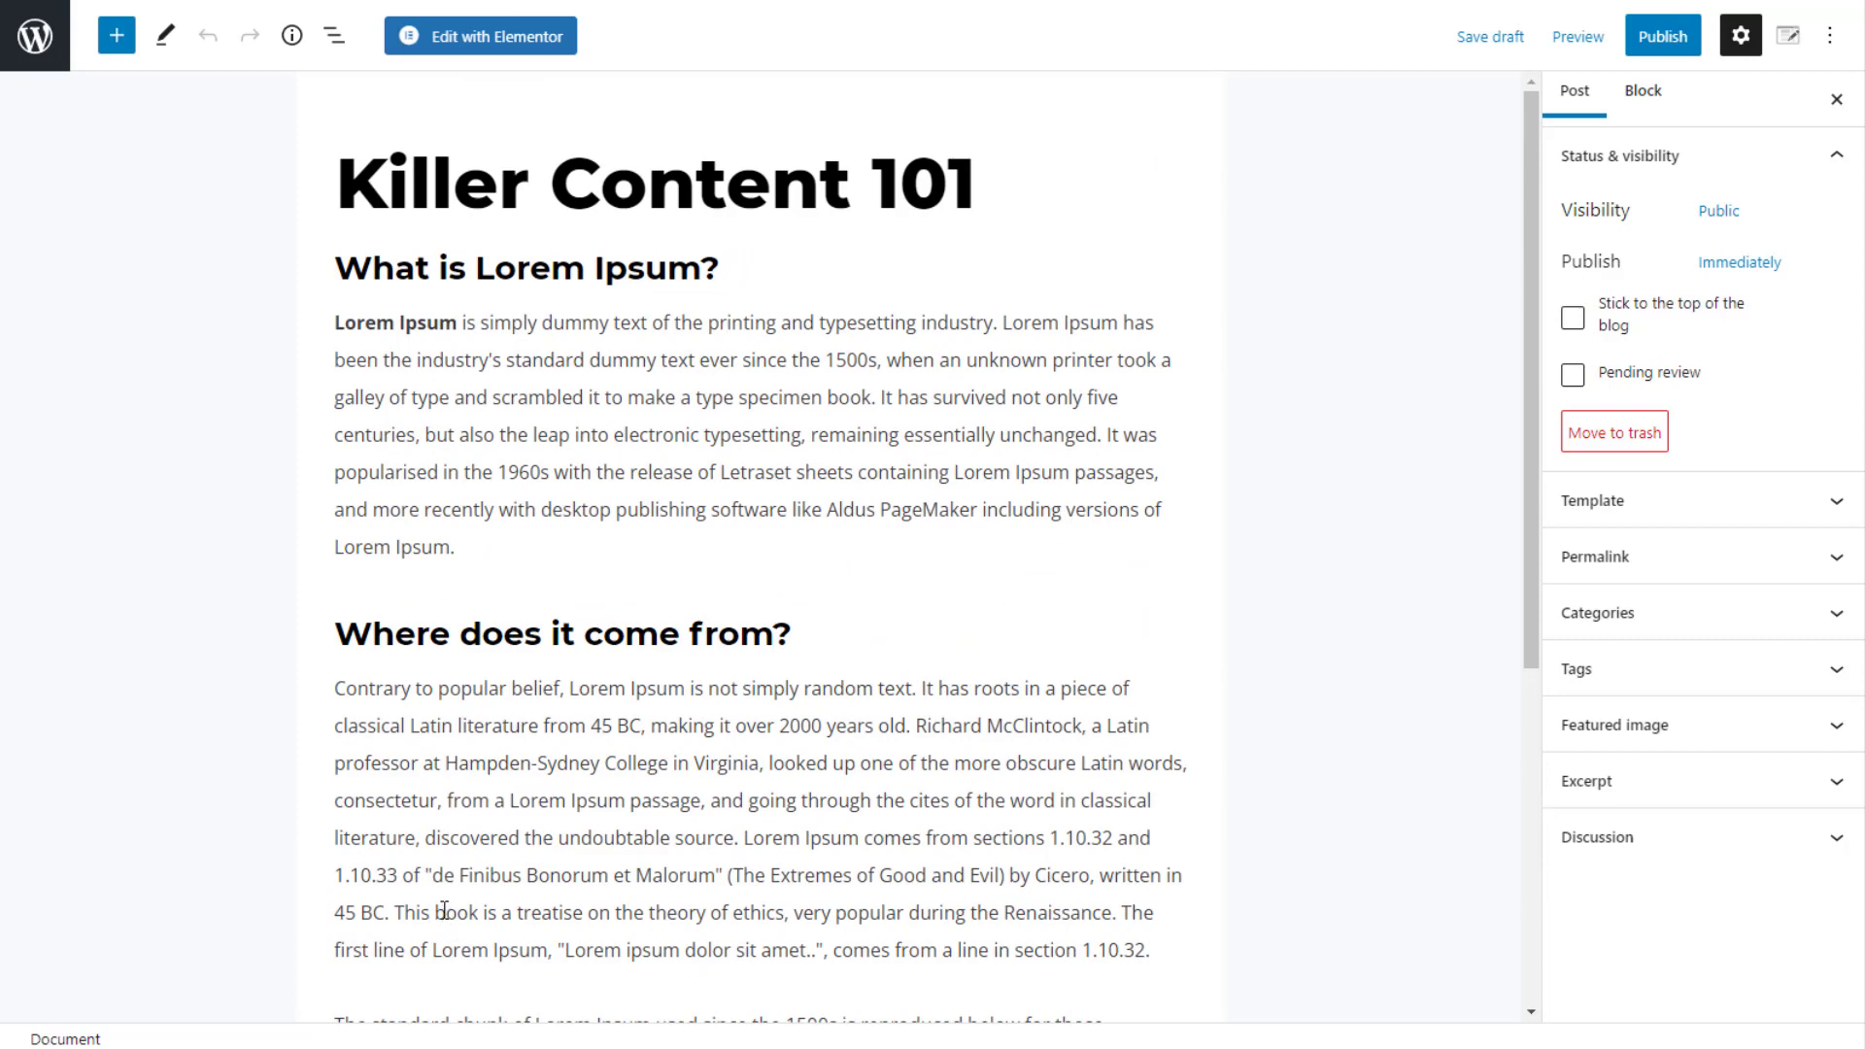
{"action": "scroll", "coordinate": [443, 910], "scroll_direction": "down", "scroll_amount": 3}
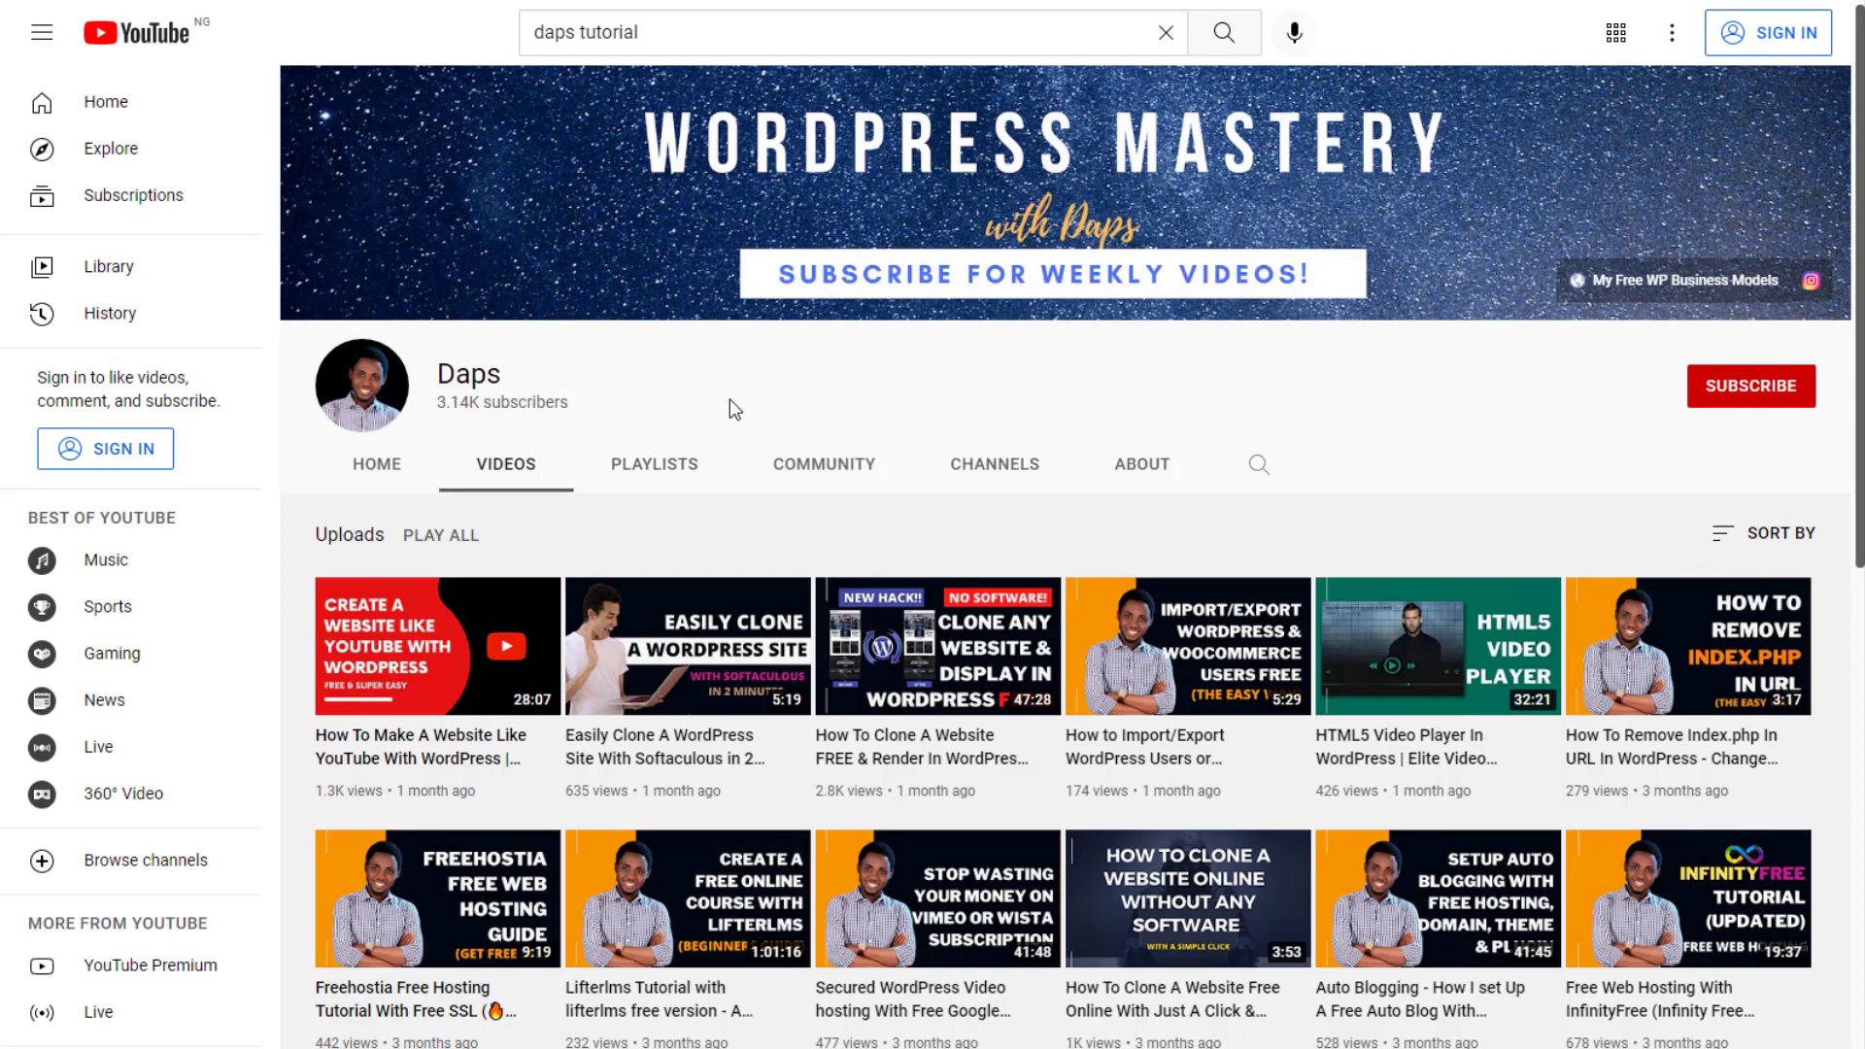
{"action": "scroll", "coordinate": [731, 400], "scroll_direction": "down", "scroll_amount": 6}
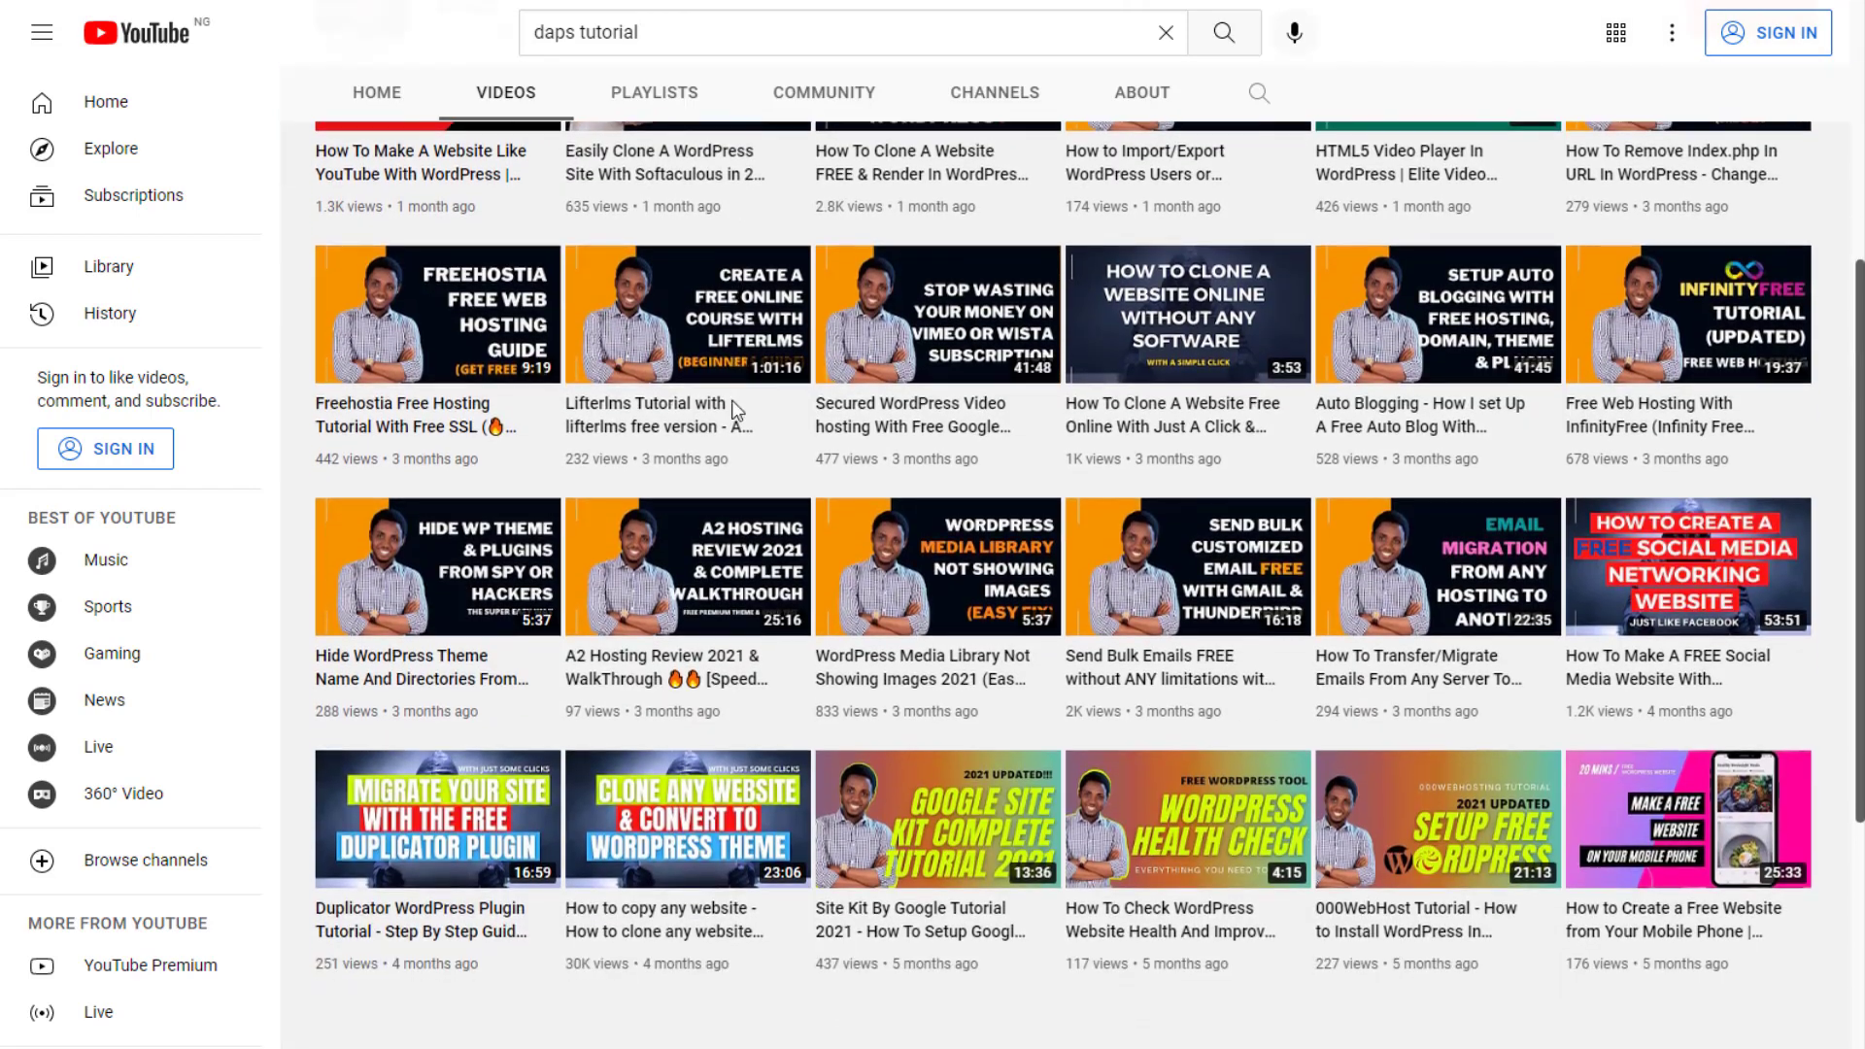
{"action": "scroll", "coordinate": [732, 407], "scroll_direction": "down", "scroll_amount": 2}
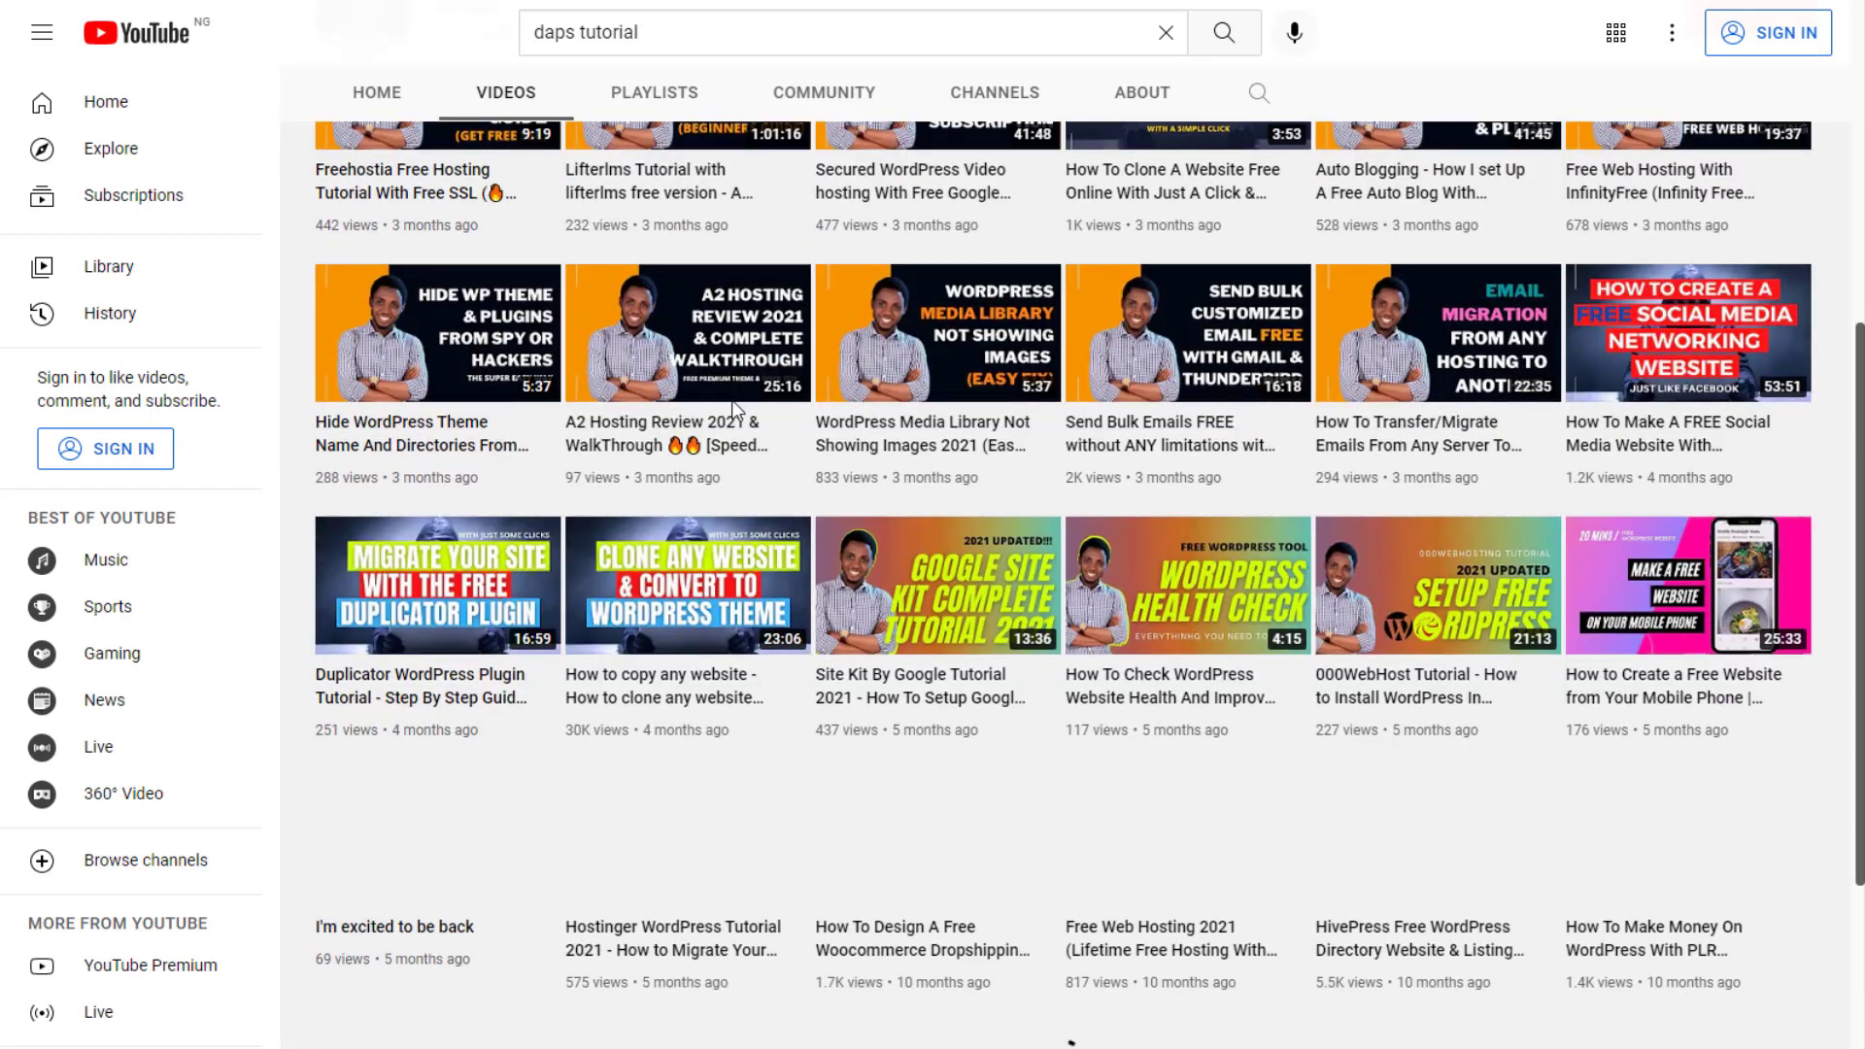
Step: Browse the uploaded videos of the daps tutorial YouTube channel, covering its older and newest WordPress tutorials
{"action": "scroll", "coordinate": [736, 408], "scroll_direction": "down", "scroll_amount": 3}
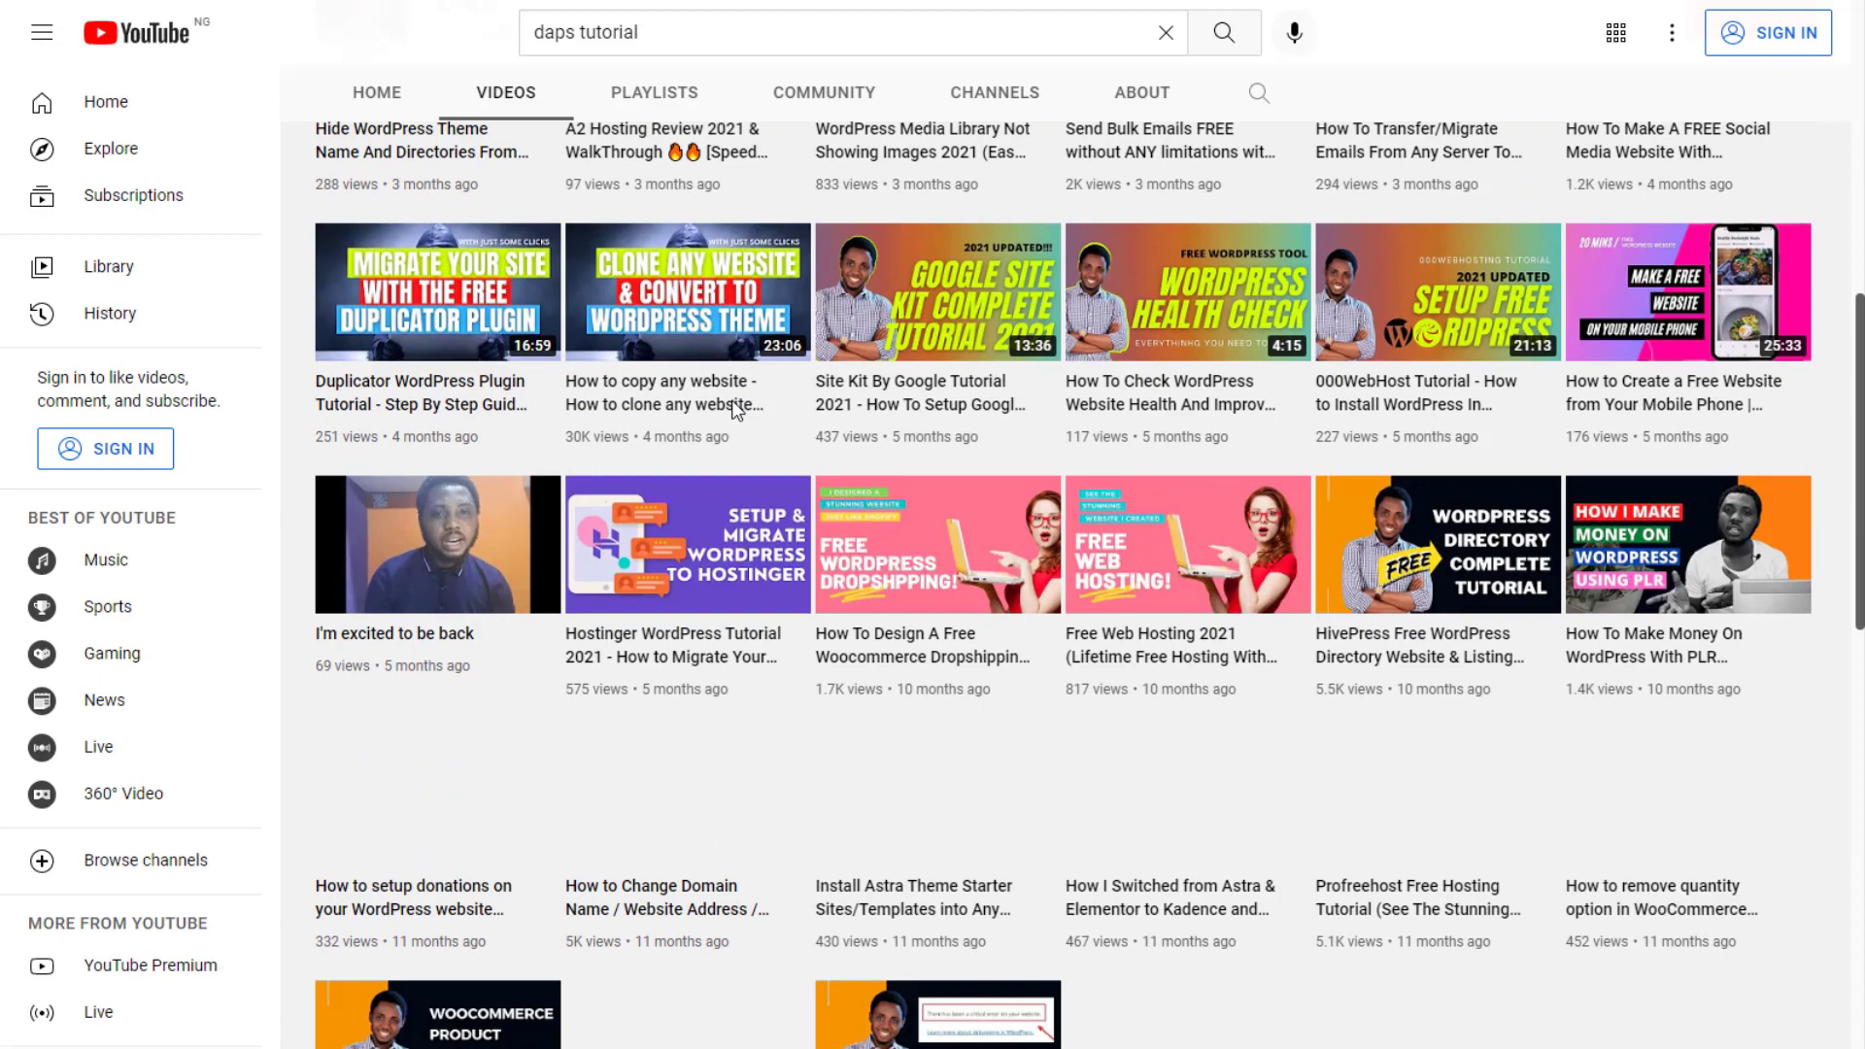
{"action": "scroll", "coordinate": [735, 408], "scroll_direction": "down", "scroll_amount": 4}
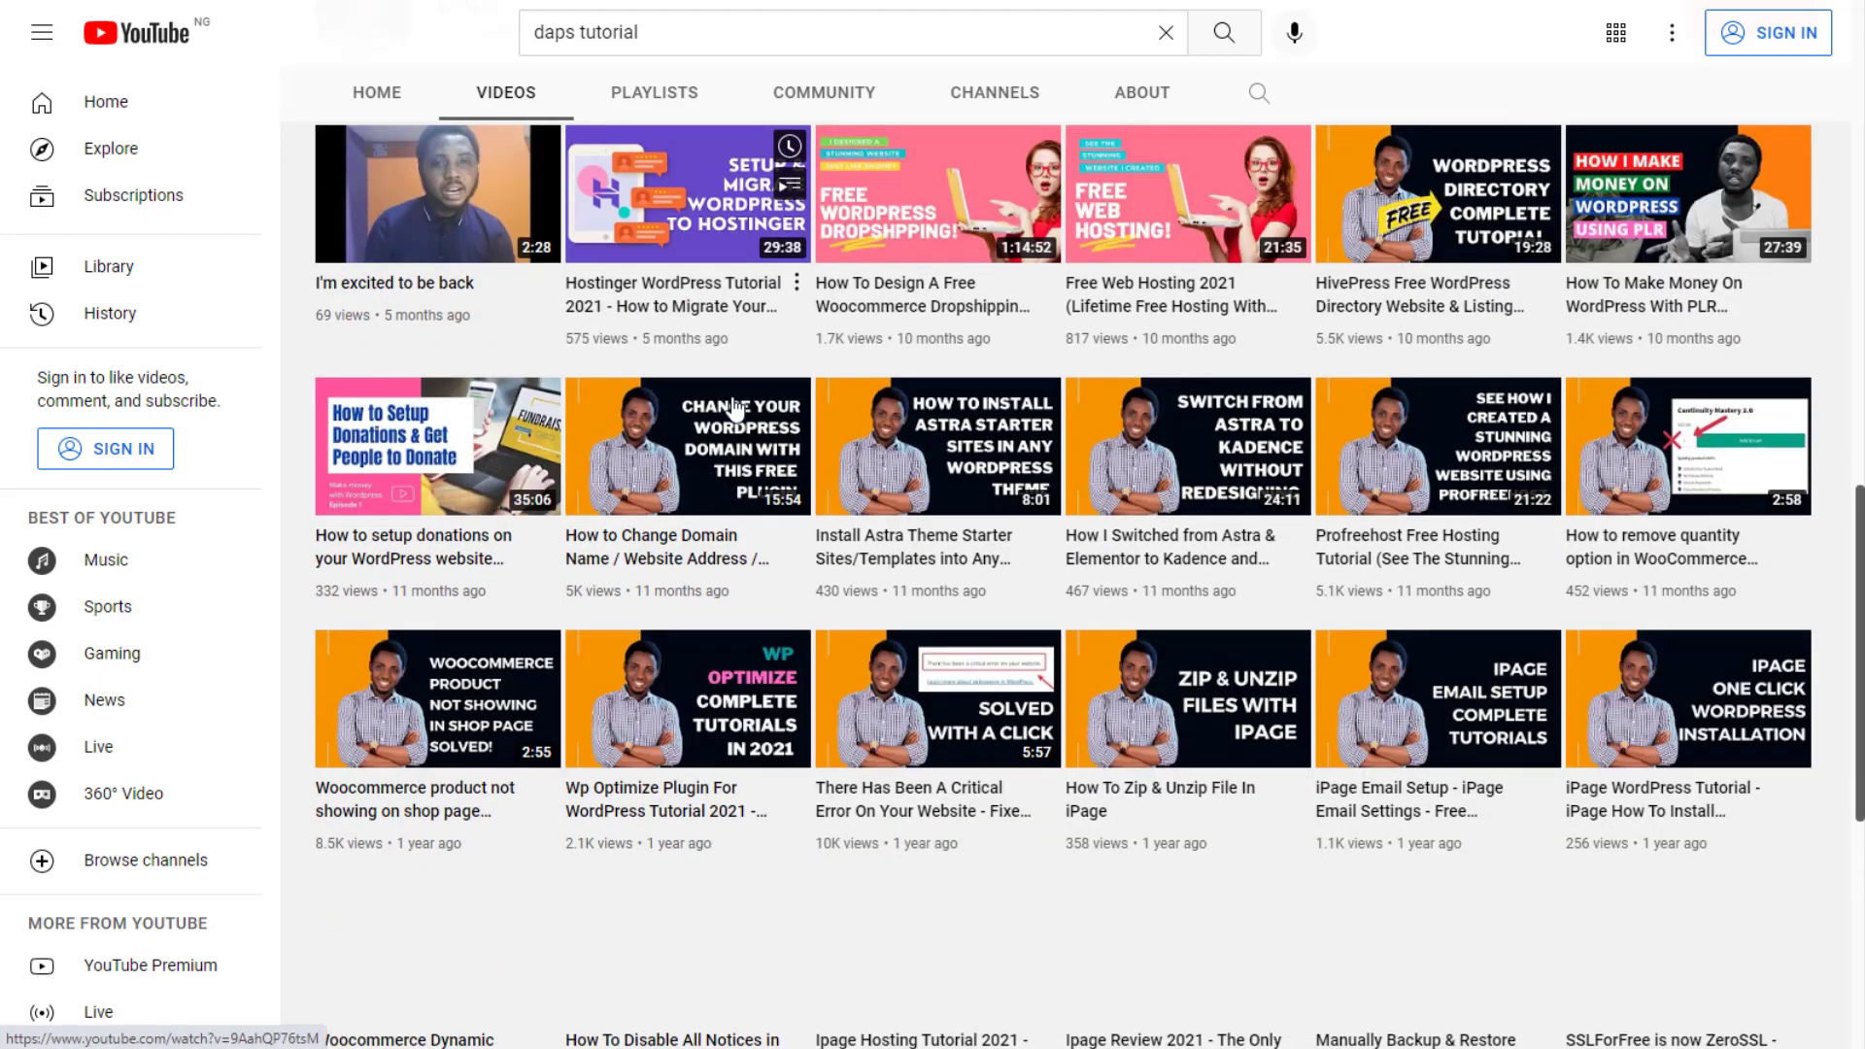
{"action": "scroll", "coordinate": [735, 408], "scroll_direction": "down", "scroll_amount": 4}
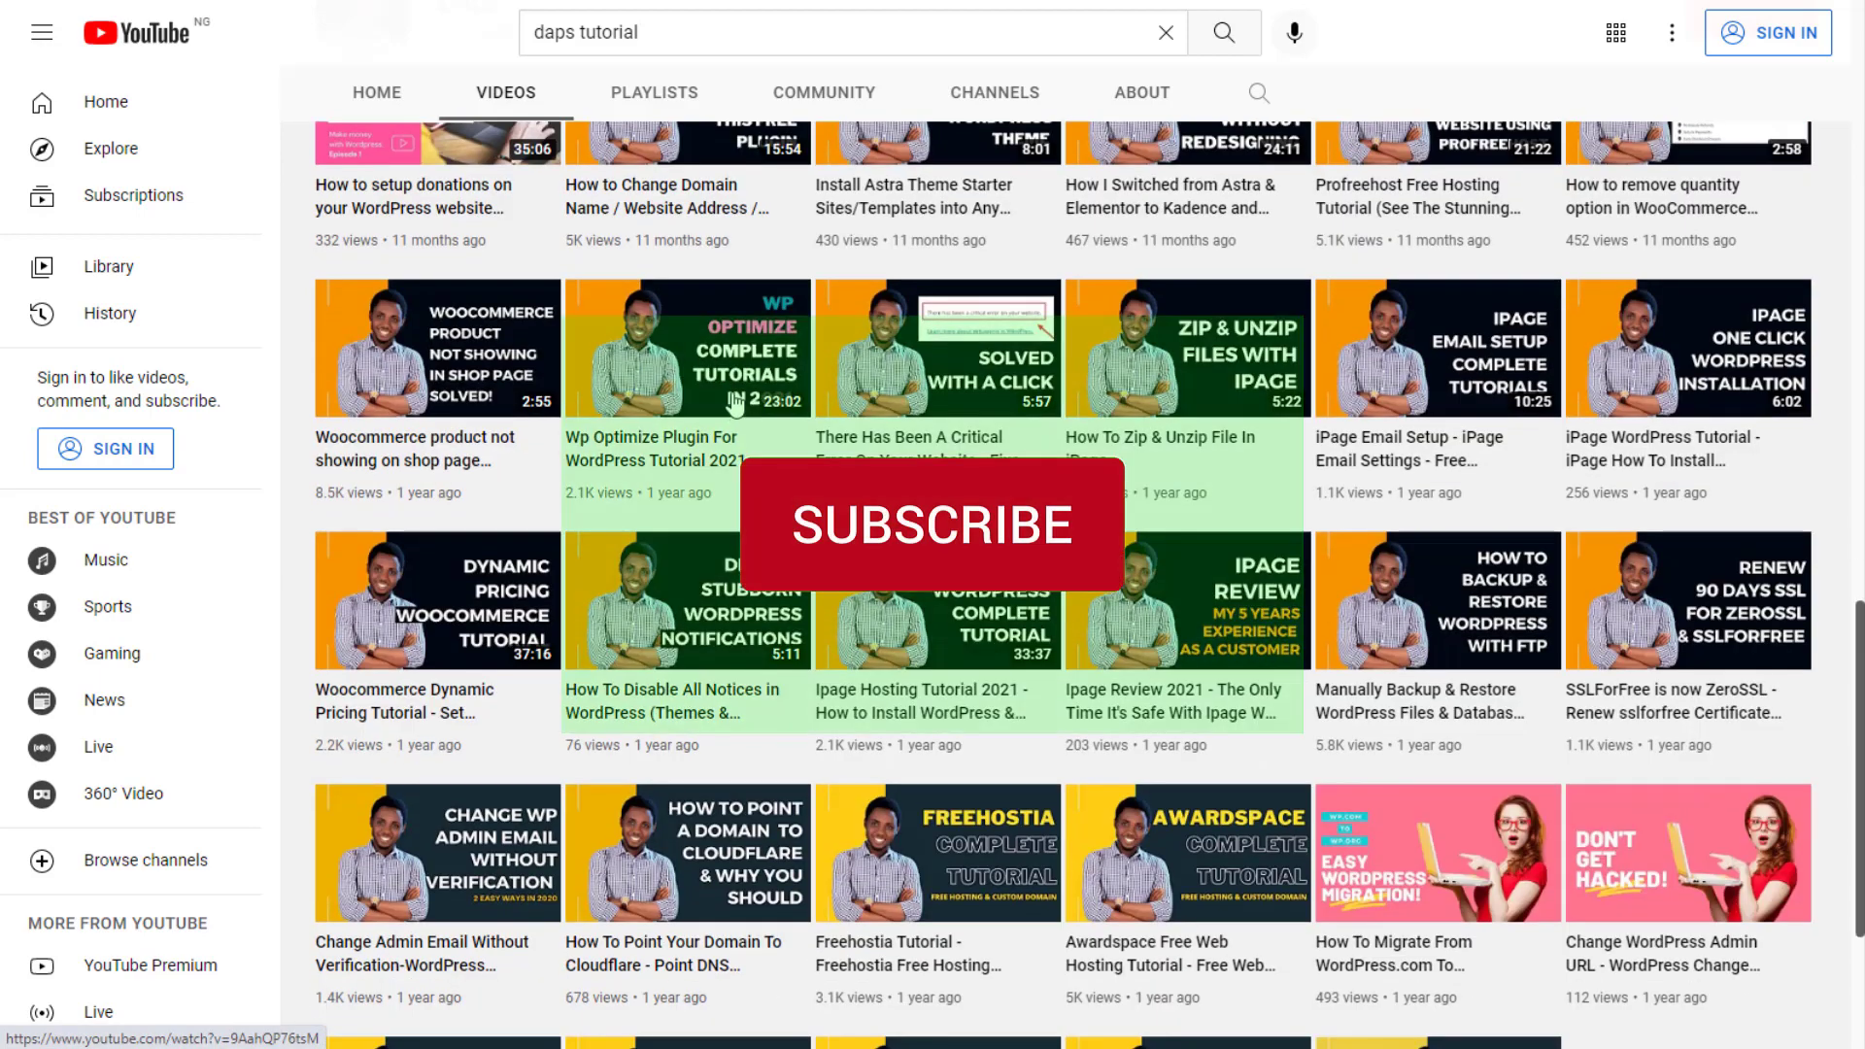
{"action": "scroll", "coordinate": [736, 403], "scroll_direction": "down", "scroll_amount": 3}
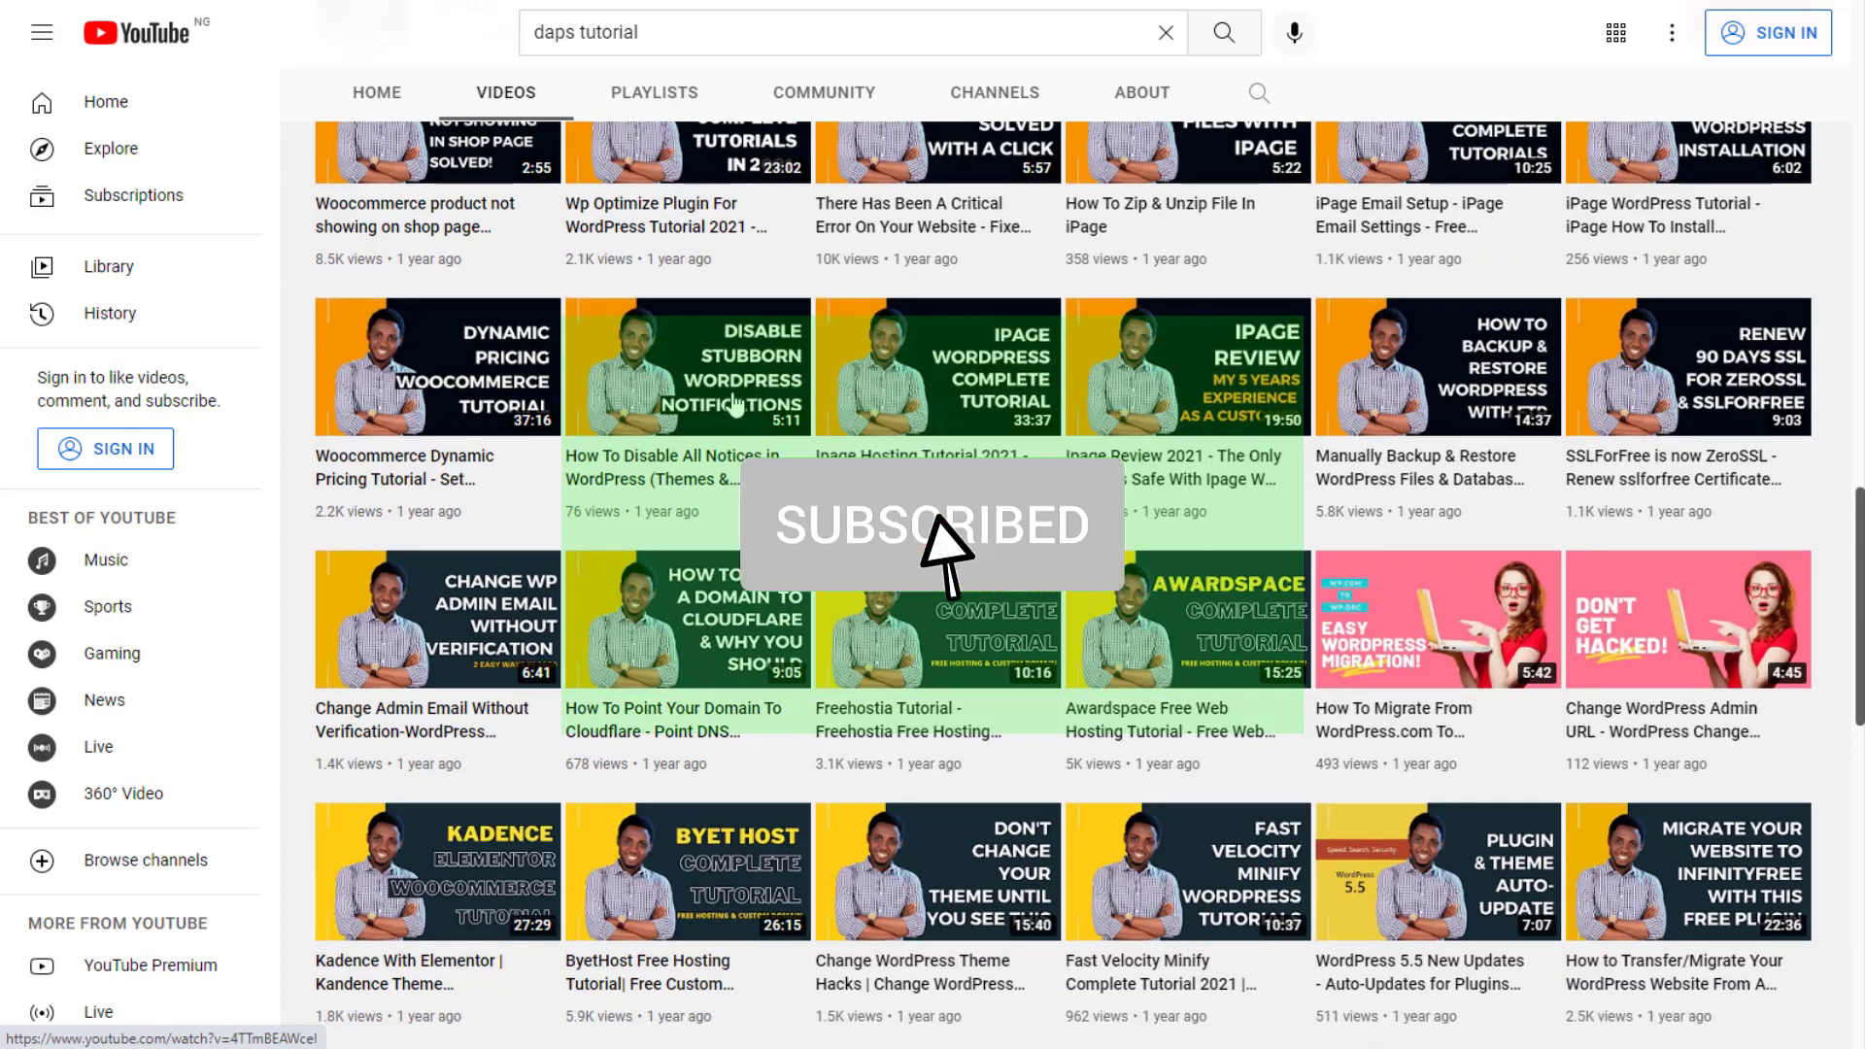
{"action": "scroll", "coordinate": [735, 406], "scroll_direction": "up", "scroll_amount": 18}
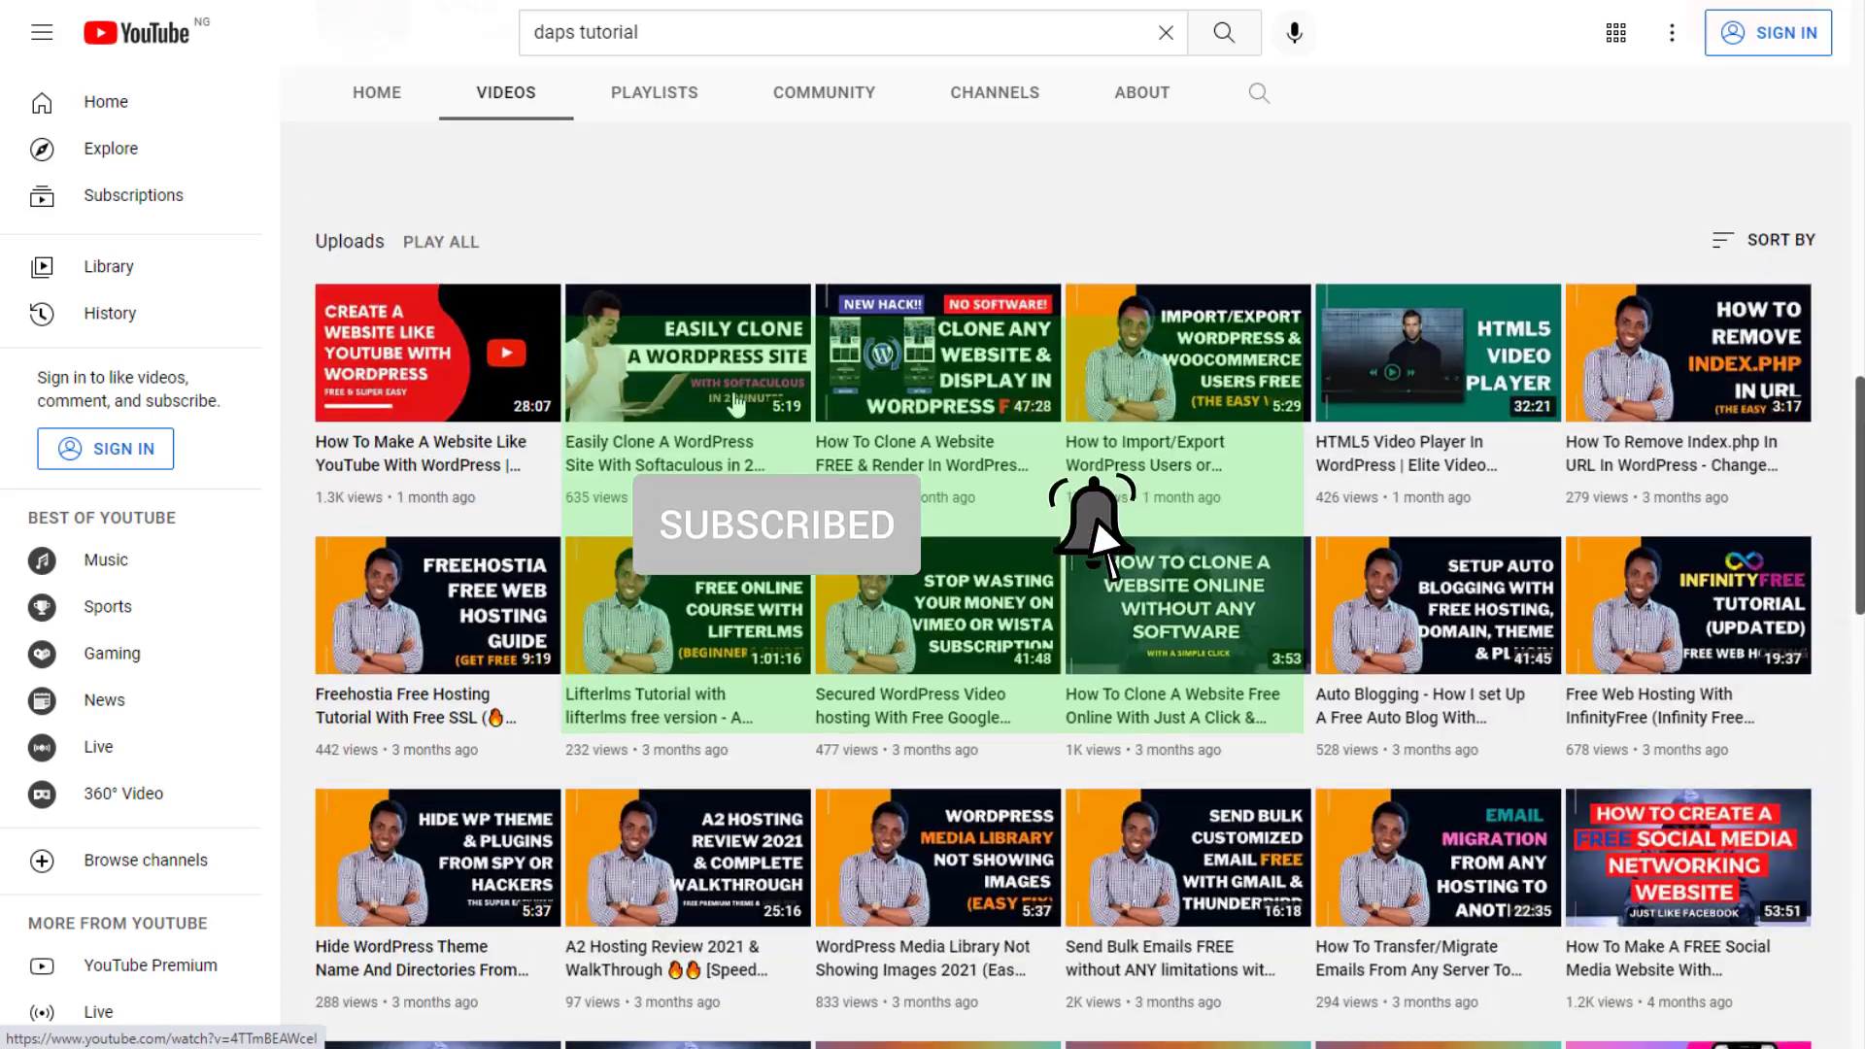
{"action": "scroll", "coordinate": [735, 406], "scroll_direction": "up", "scroll_amount": 3}
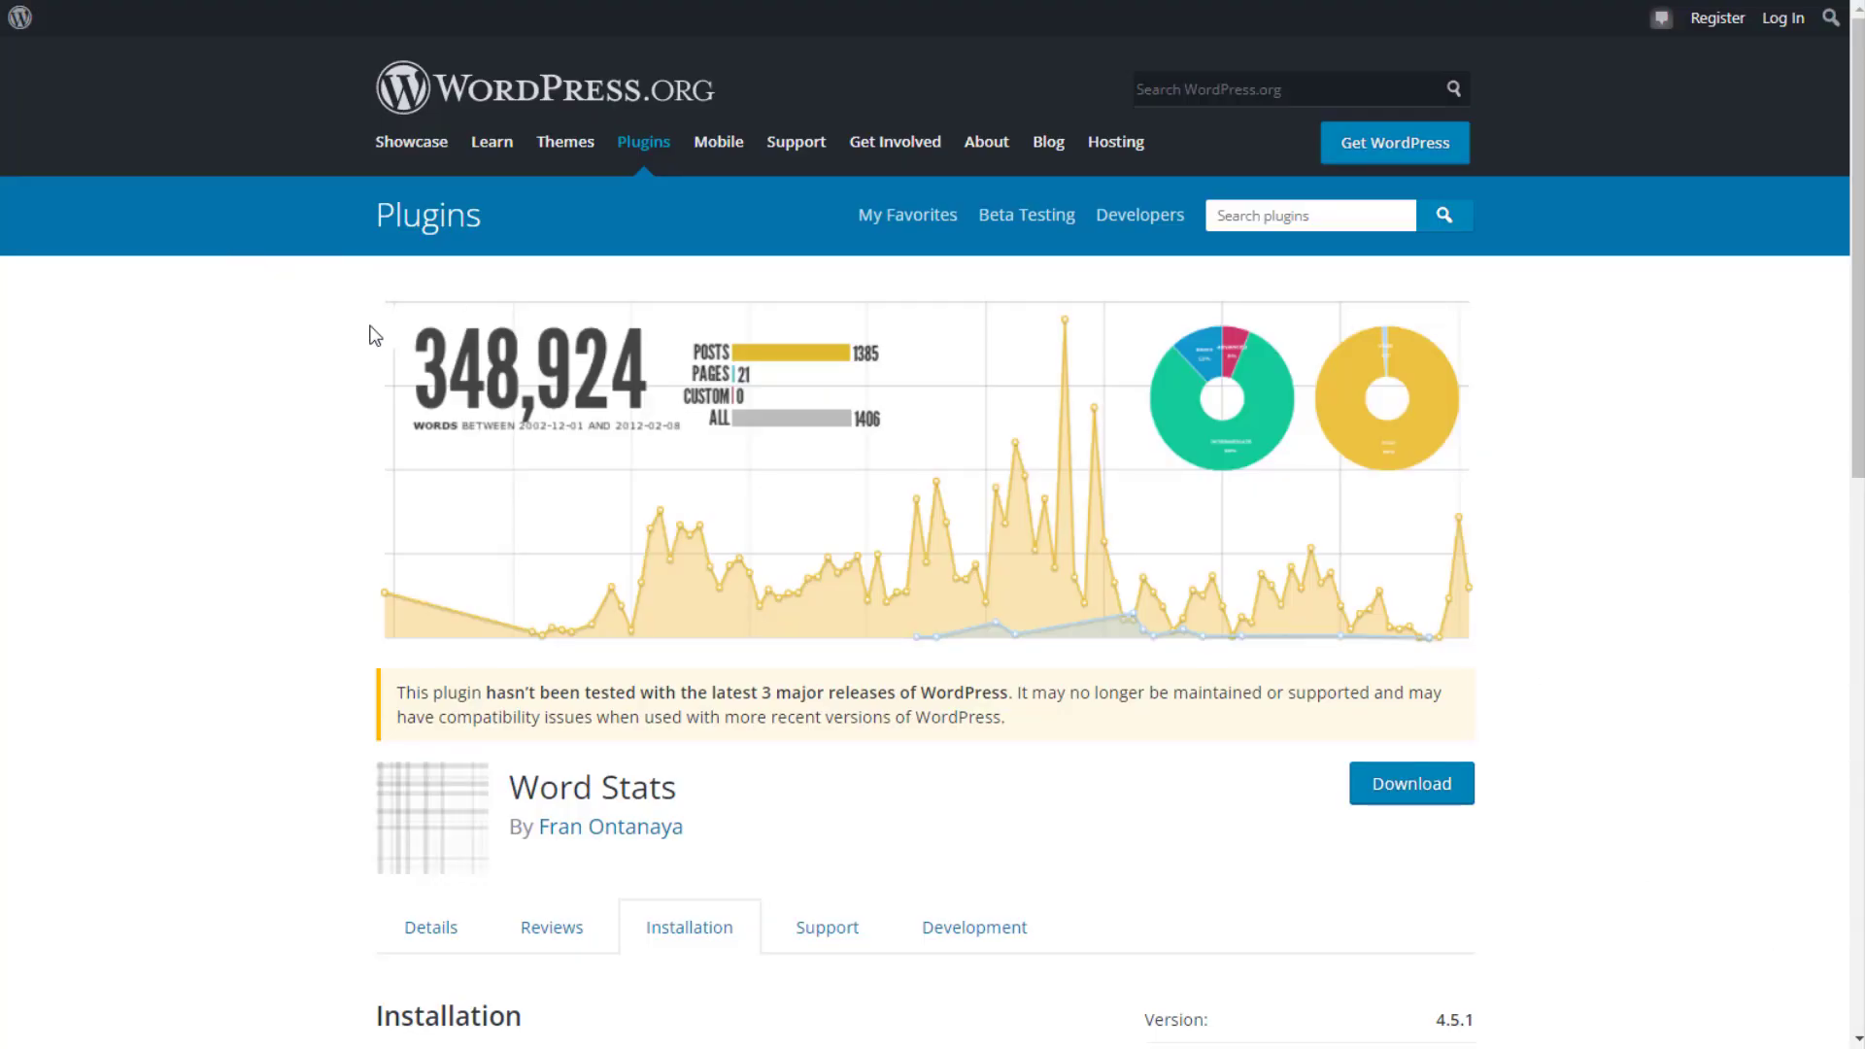
Step: Read the Word Stats plugin's installation steps, uninstall note, ratings and support information on WordPress.org
{"action": "scroll", "coordinate": [495, 358], "scroll_direction": "down", "scroll_amount": 2}
{"action": "scroll", "coordinate": [494, 351], "scroll_direction": "down", "scroll_amount": 3}
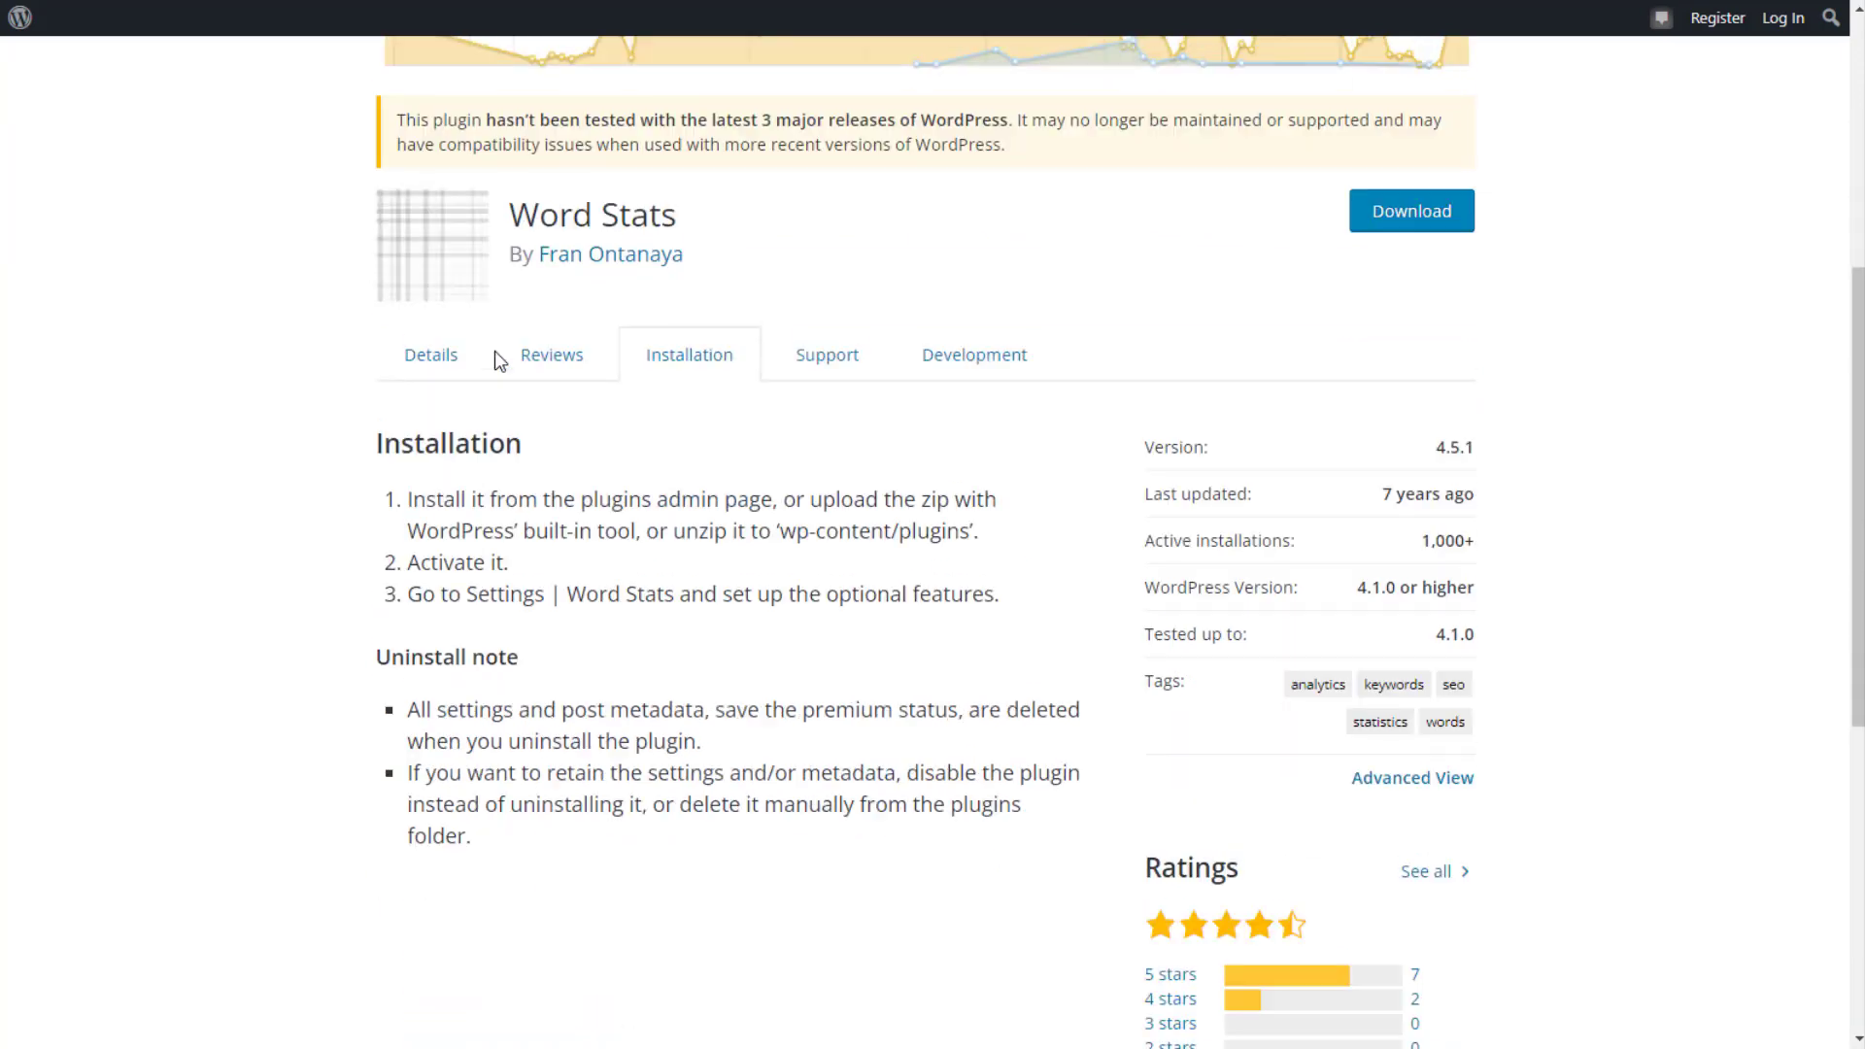
{"action": "scroll", "coordinate": [493, 351], "scroll_direction": "down", "scroll_amount": 1}
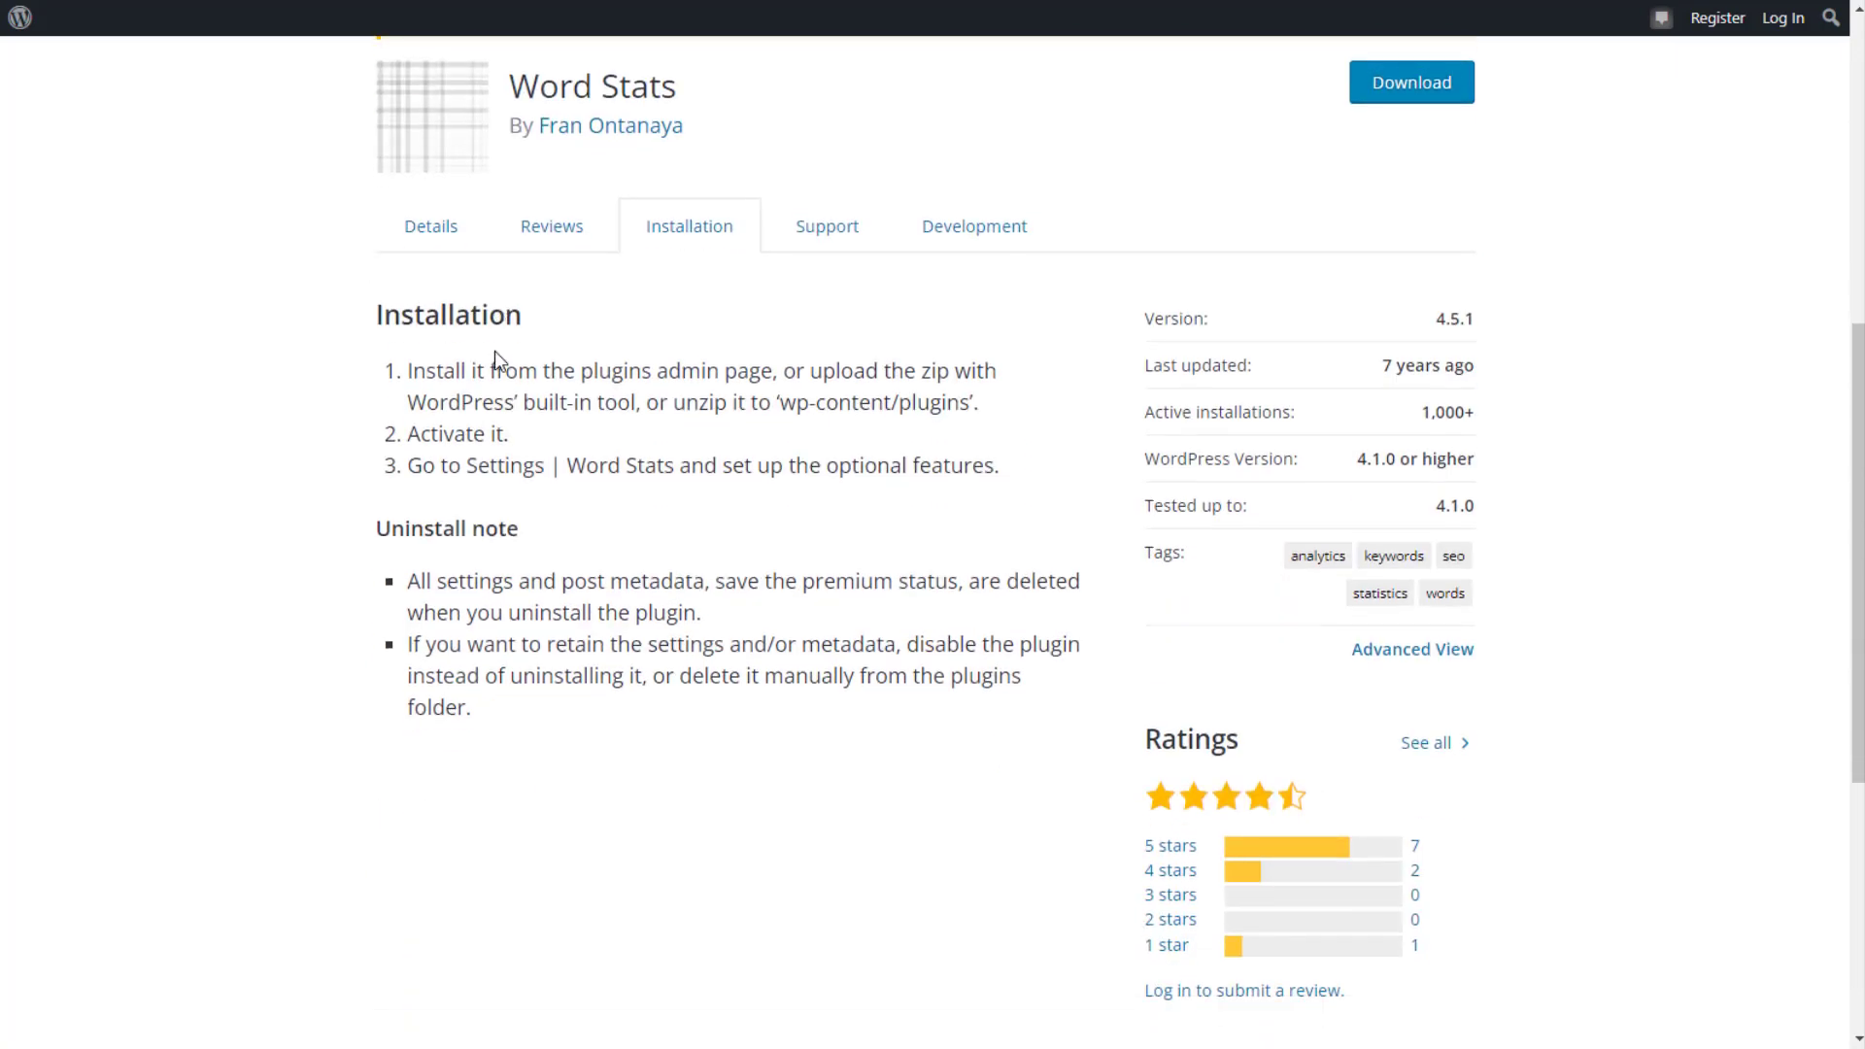
{"action": "scroll", "coordinate": [493, 351], "scroll_direction": "down", "scroll_amount": 3}
{"action": "scroll", "coordinate": [493, 356], "scroll_direction": "down", "scroll_amount": 2}
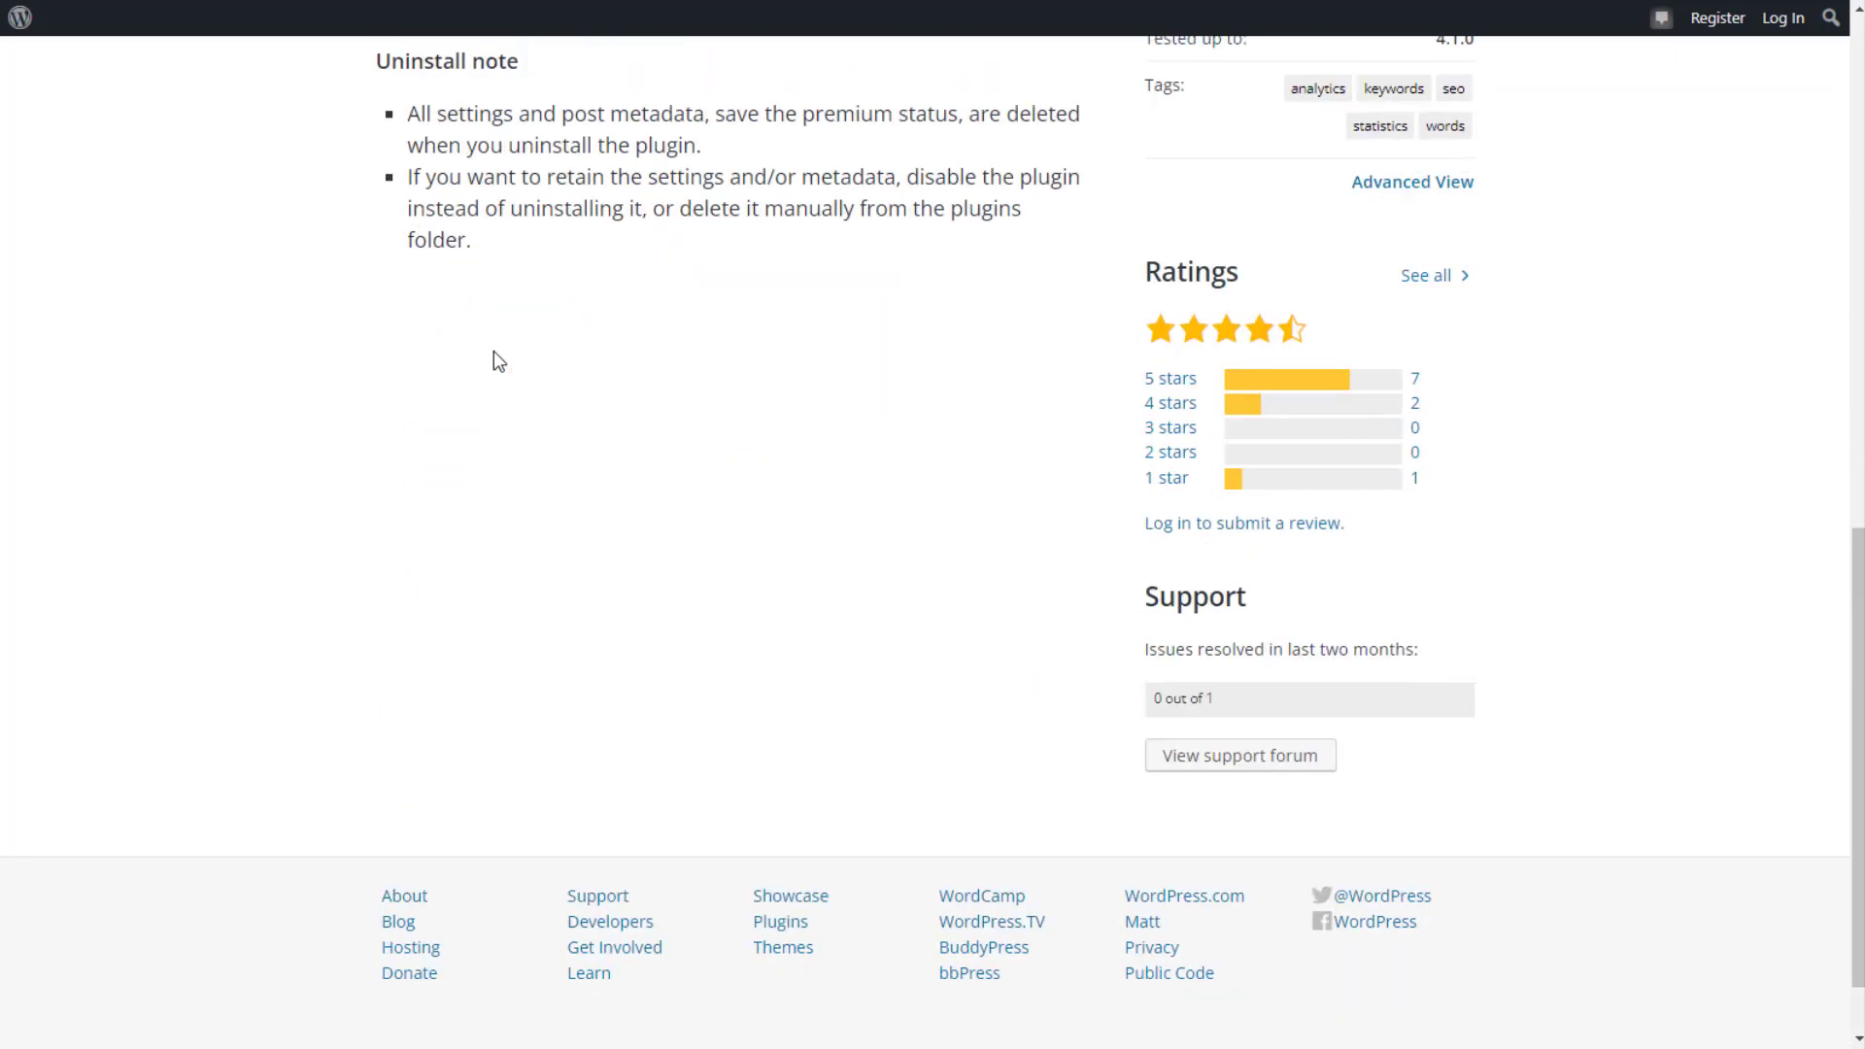
{"action": "scroll", "coordinate": [491, 348], "scroll_direction": "up", "scroll_amount": 8}
{"action": "scroll", "coordinate": [366, 534], "scroll_direction": "up", "scroll_amount": 1}
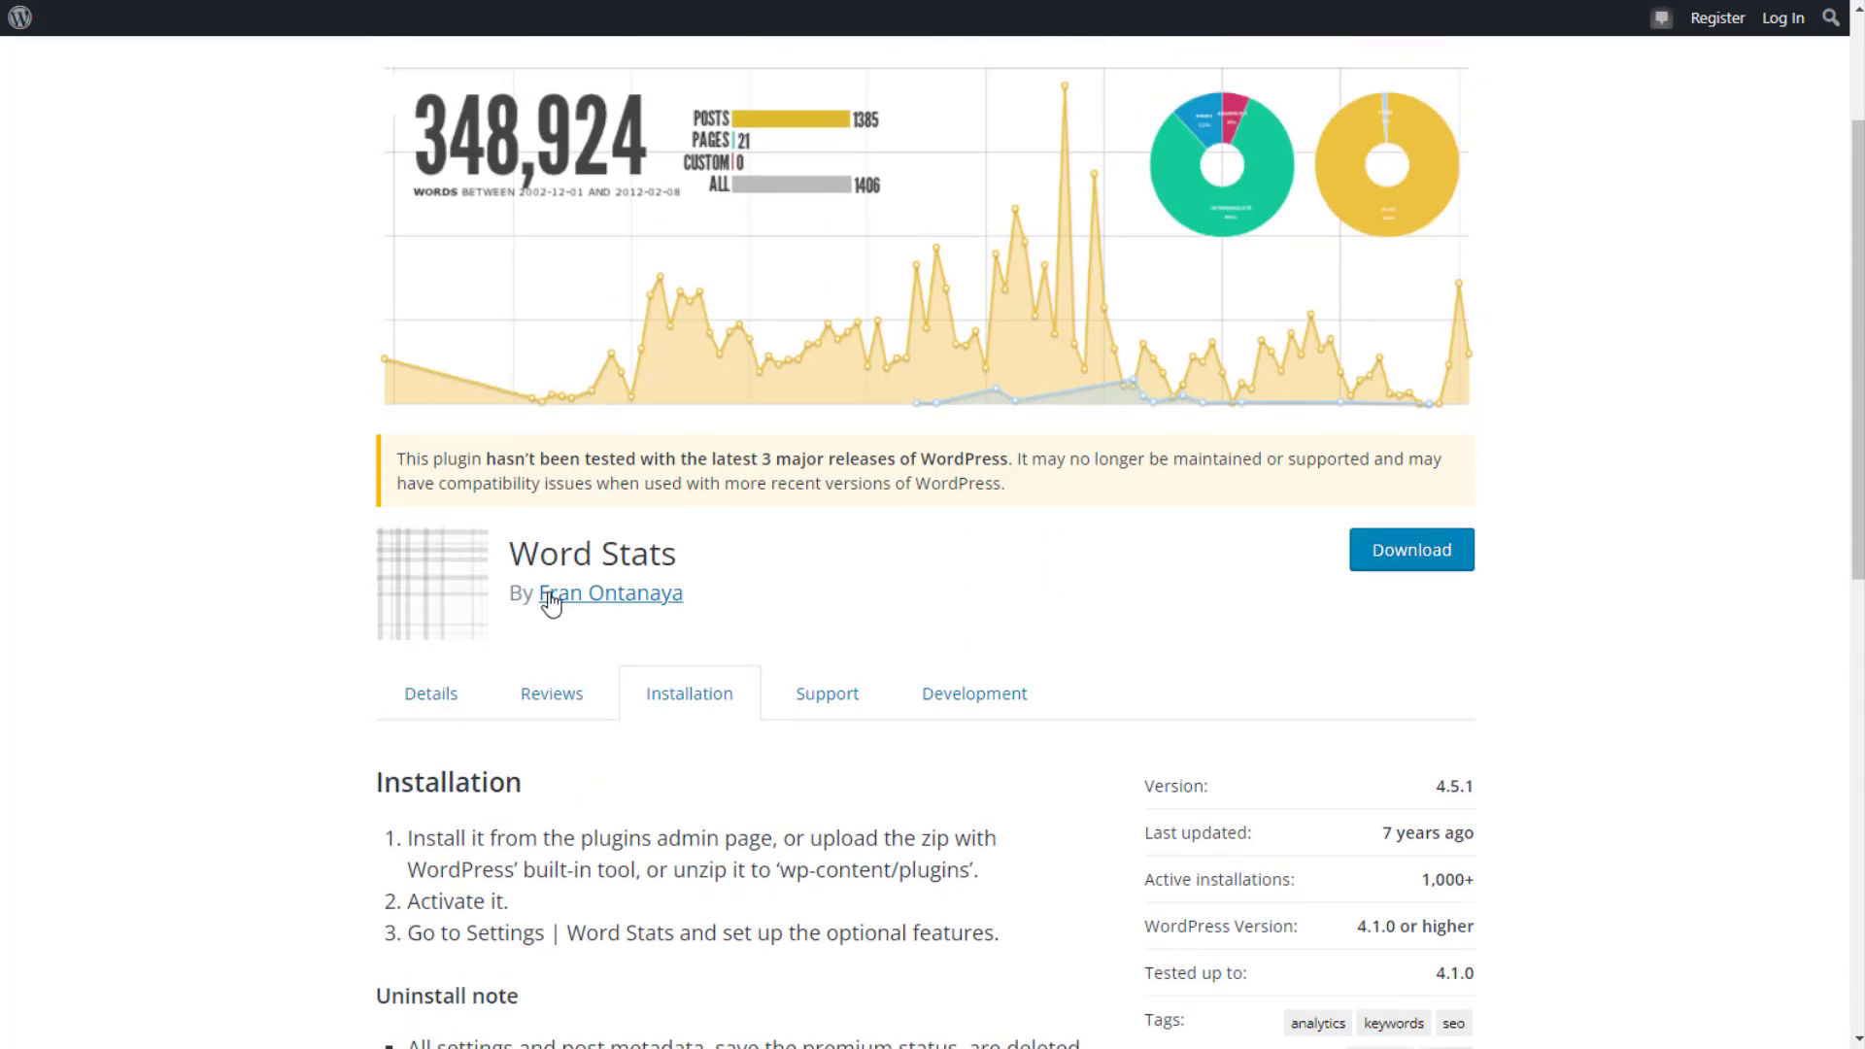
Step: Open the Word Stats plugin's reviews and read through the user comments
{"action": "left_click", "coordinate": [552, 695]}
{"action": "scroll", "coordinate": [544, 702], "scroll_direction": "down", "scroll_amount": 5}
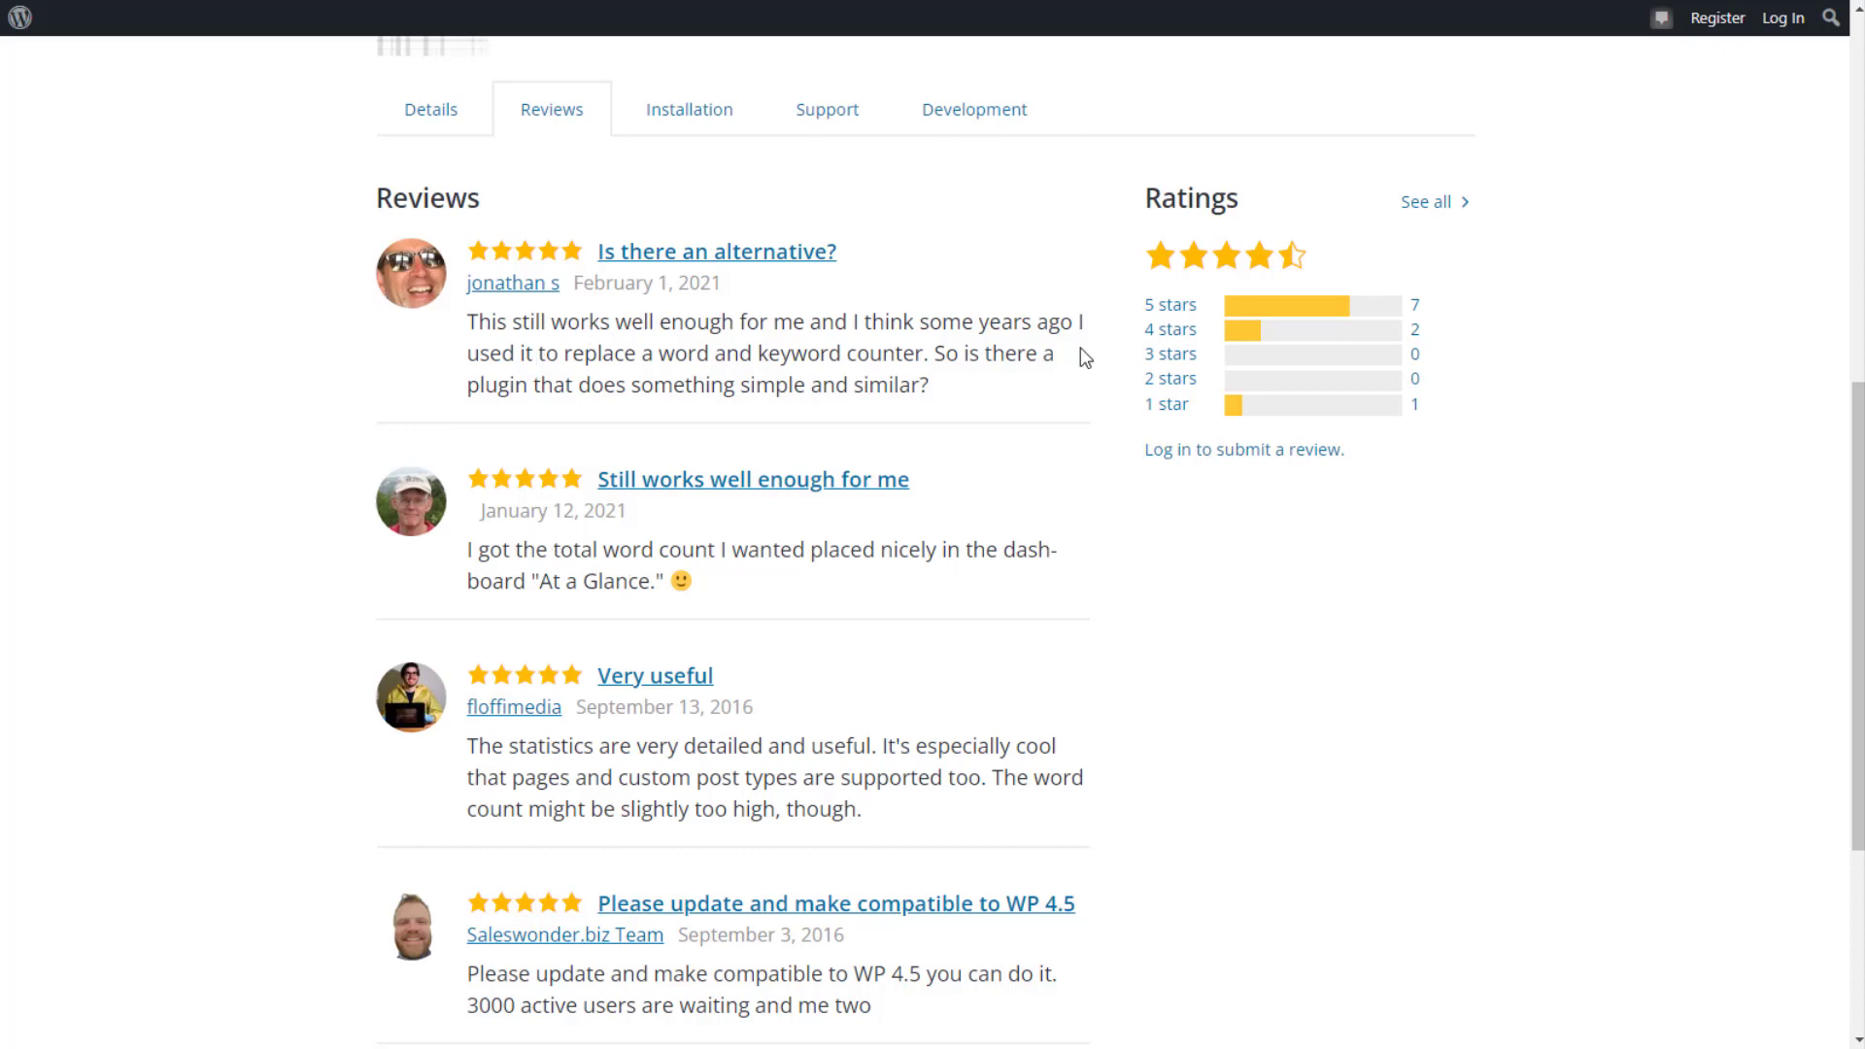
{"action": "scroll", "coordinate": [1033, 422], "scroll_direction": "down", "scroll_amount": 3}
{"action": "scroll", "coordinate": [1033, 424], "scroll_direction": "up", "scroll_amount": 7}
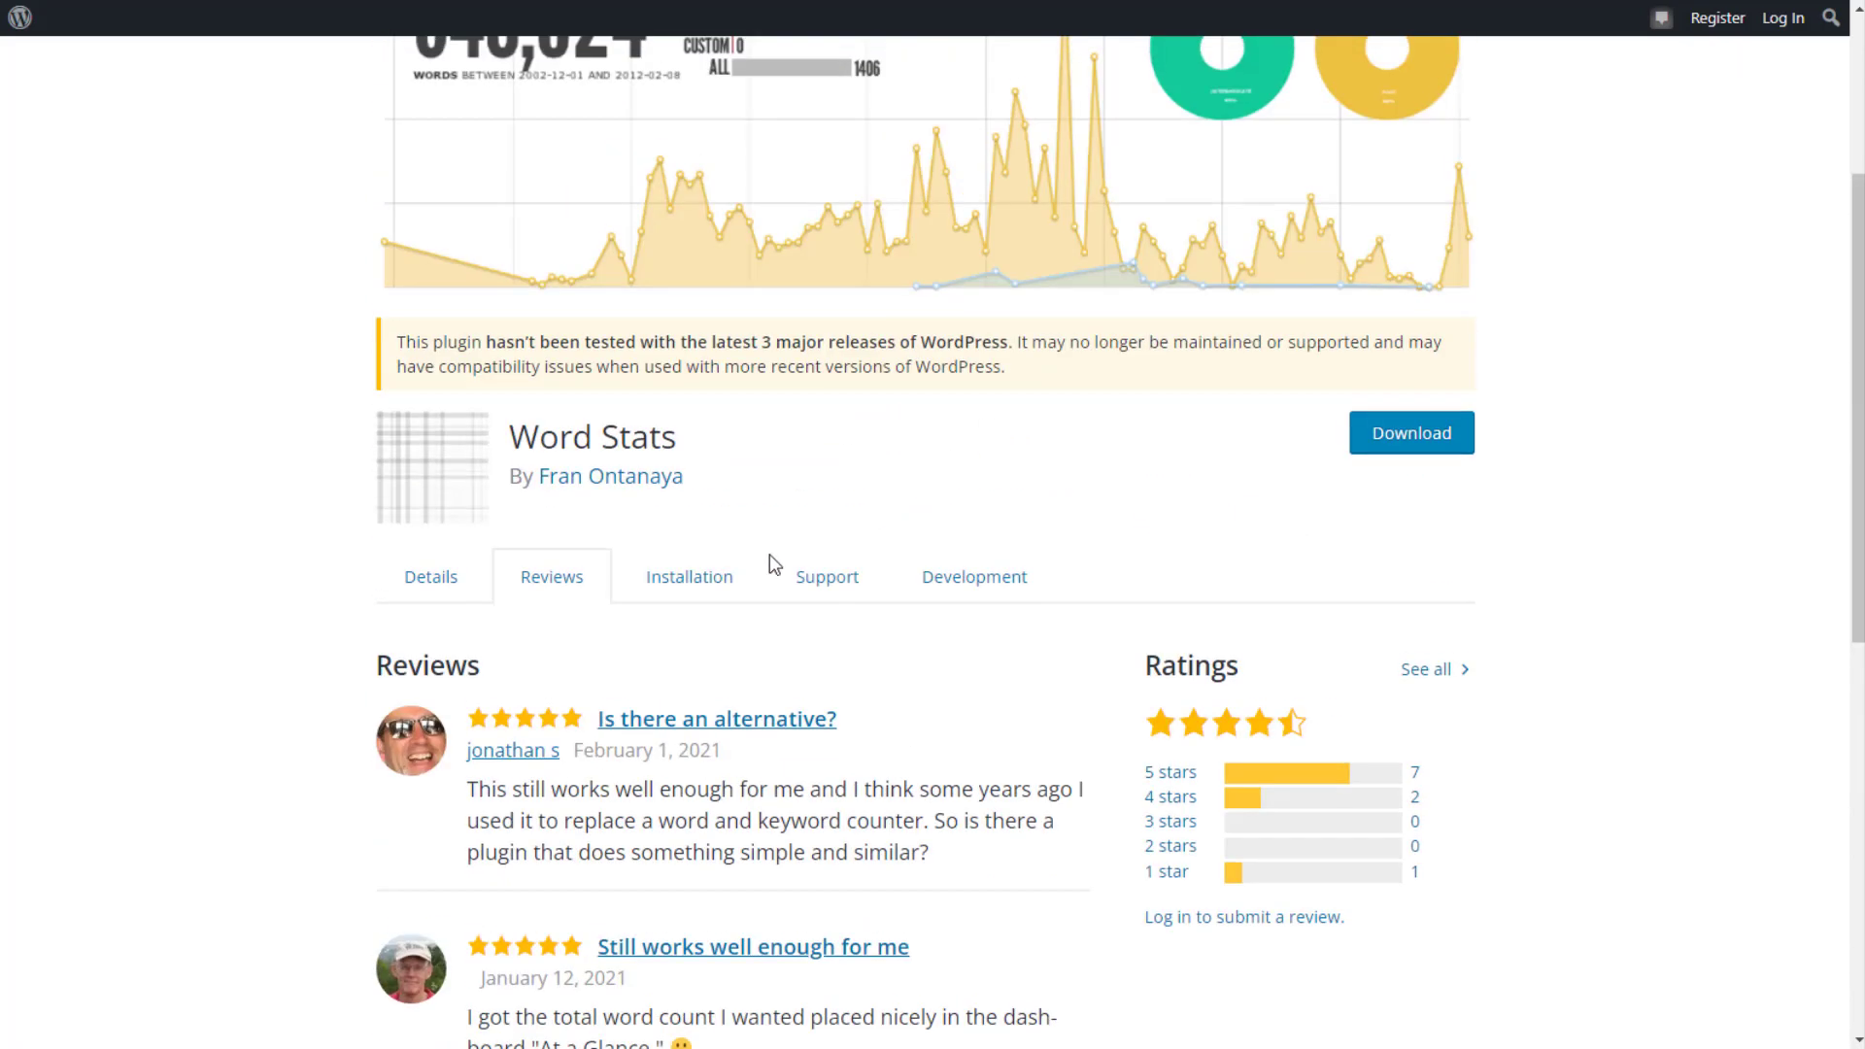
{"action": "scroll", "coordinate": [879, 516], "scroll_direction": "up", "scroll_amount": 2}
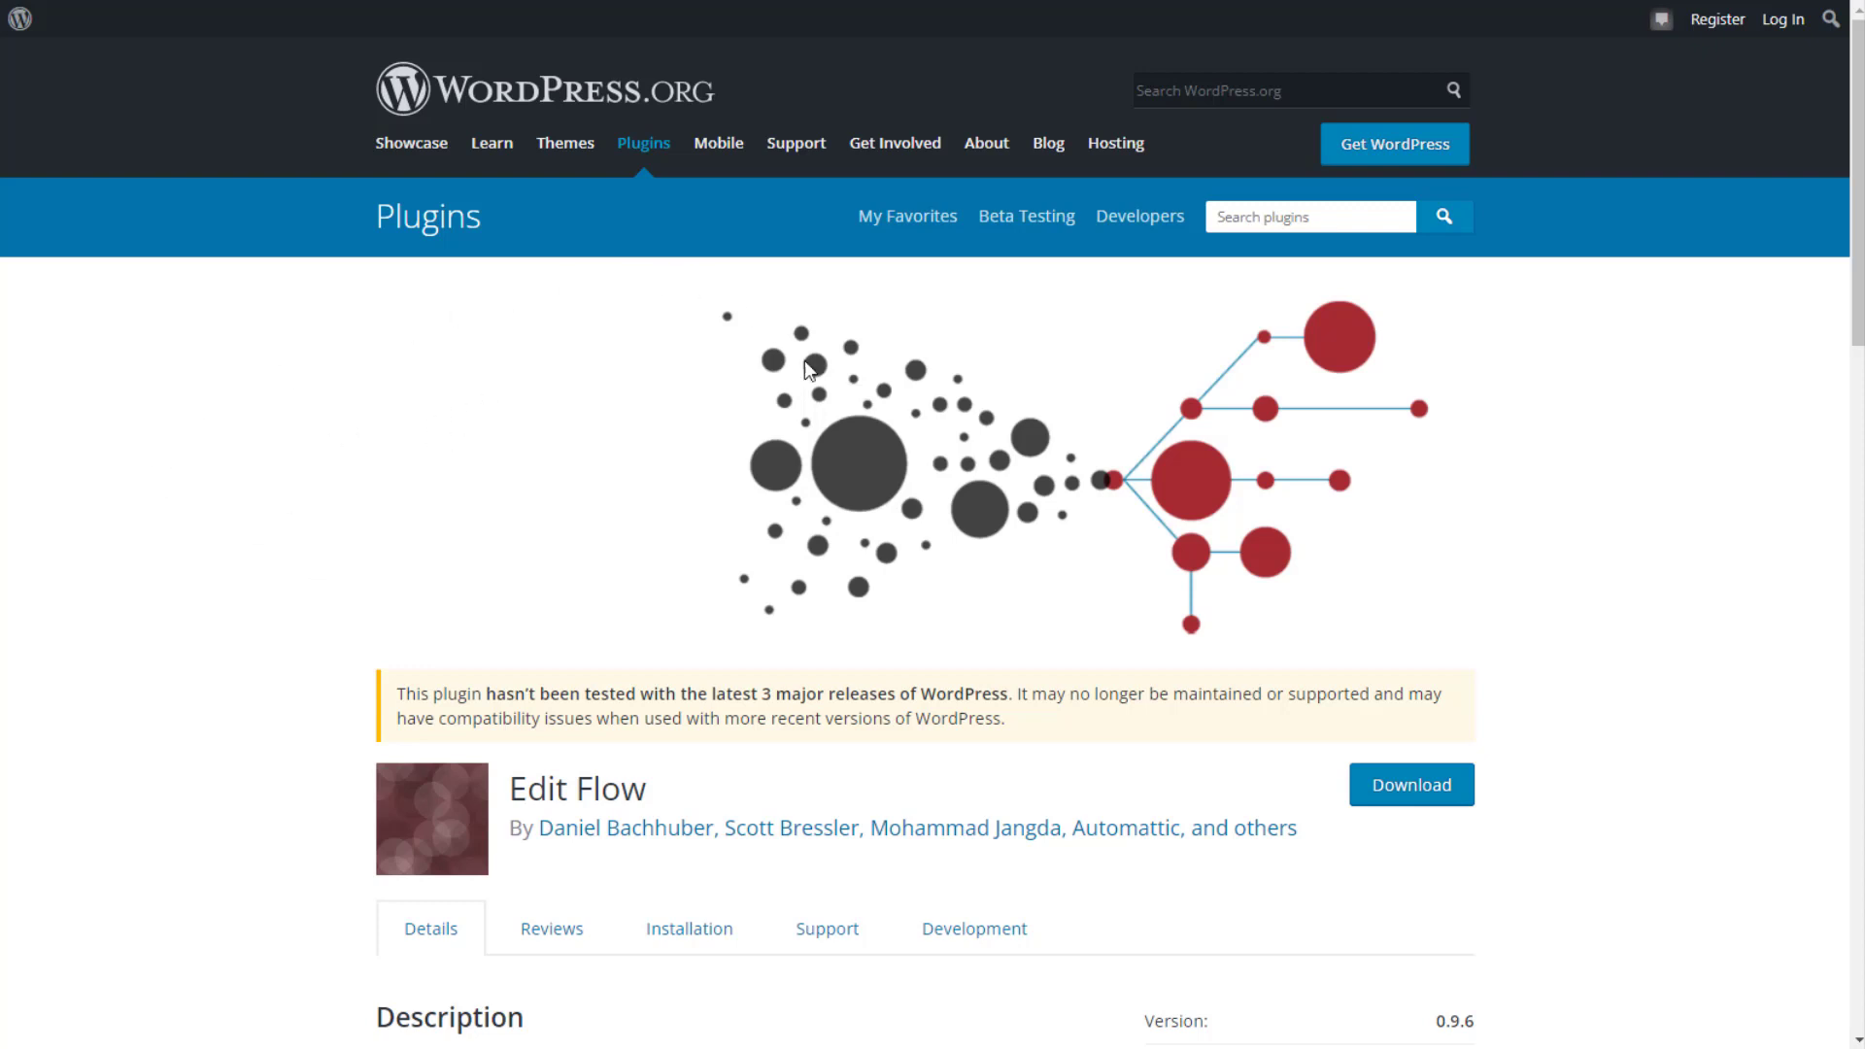
Step: Examine the Edit Flow plugin page, covering its feature list, calendar screenshot, FAQ and contributors
{"action": "scroll", "coordinate": [716, 576], "scroll_direction": "down", "scroll_amount": 1}
{"action": "scroll", "coordinate": [1593, 1039], "scroll_direction": "down", "scroll_amount": 3}
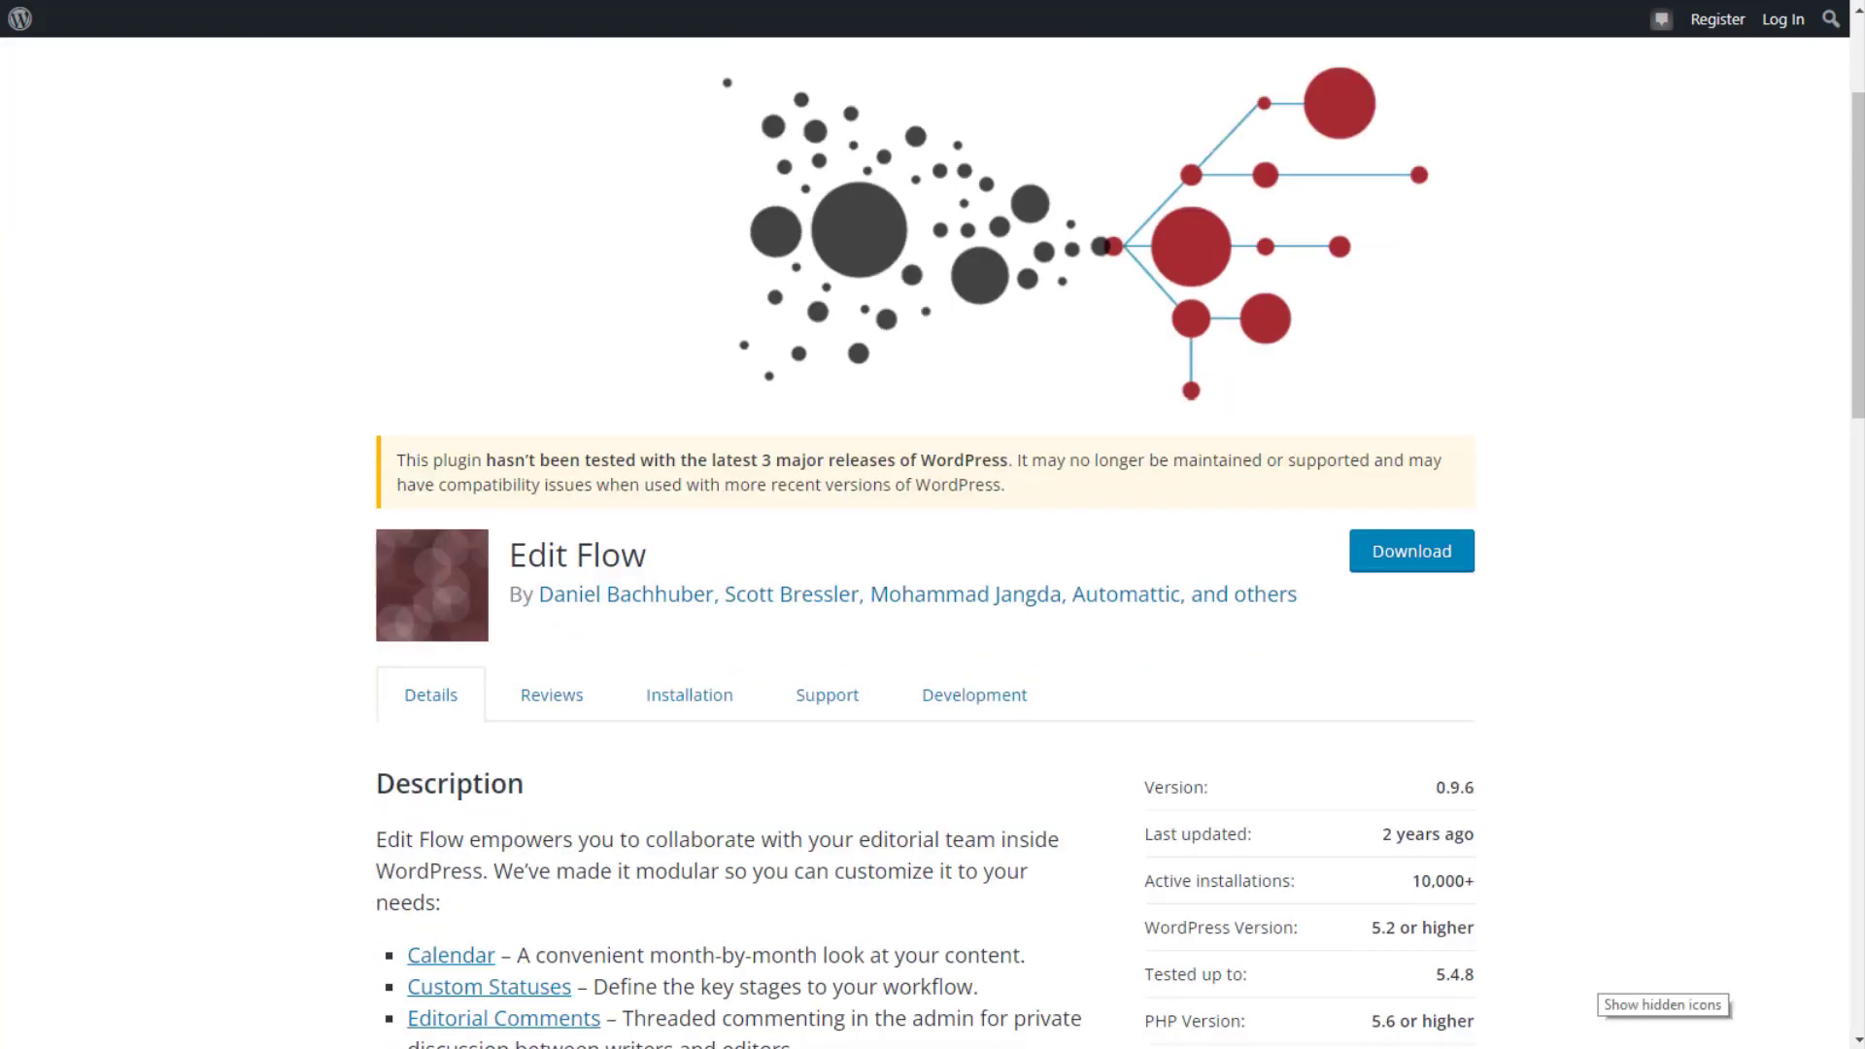
{"action": "scroll", "coordinate": [1593, 1044], "scroll_direction": "down", "scroll_amount": 2}
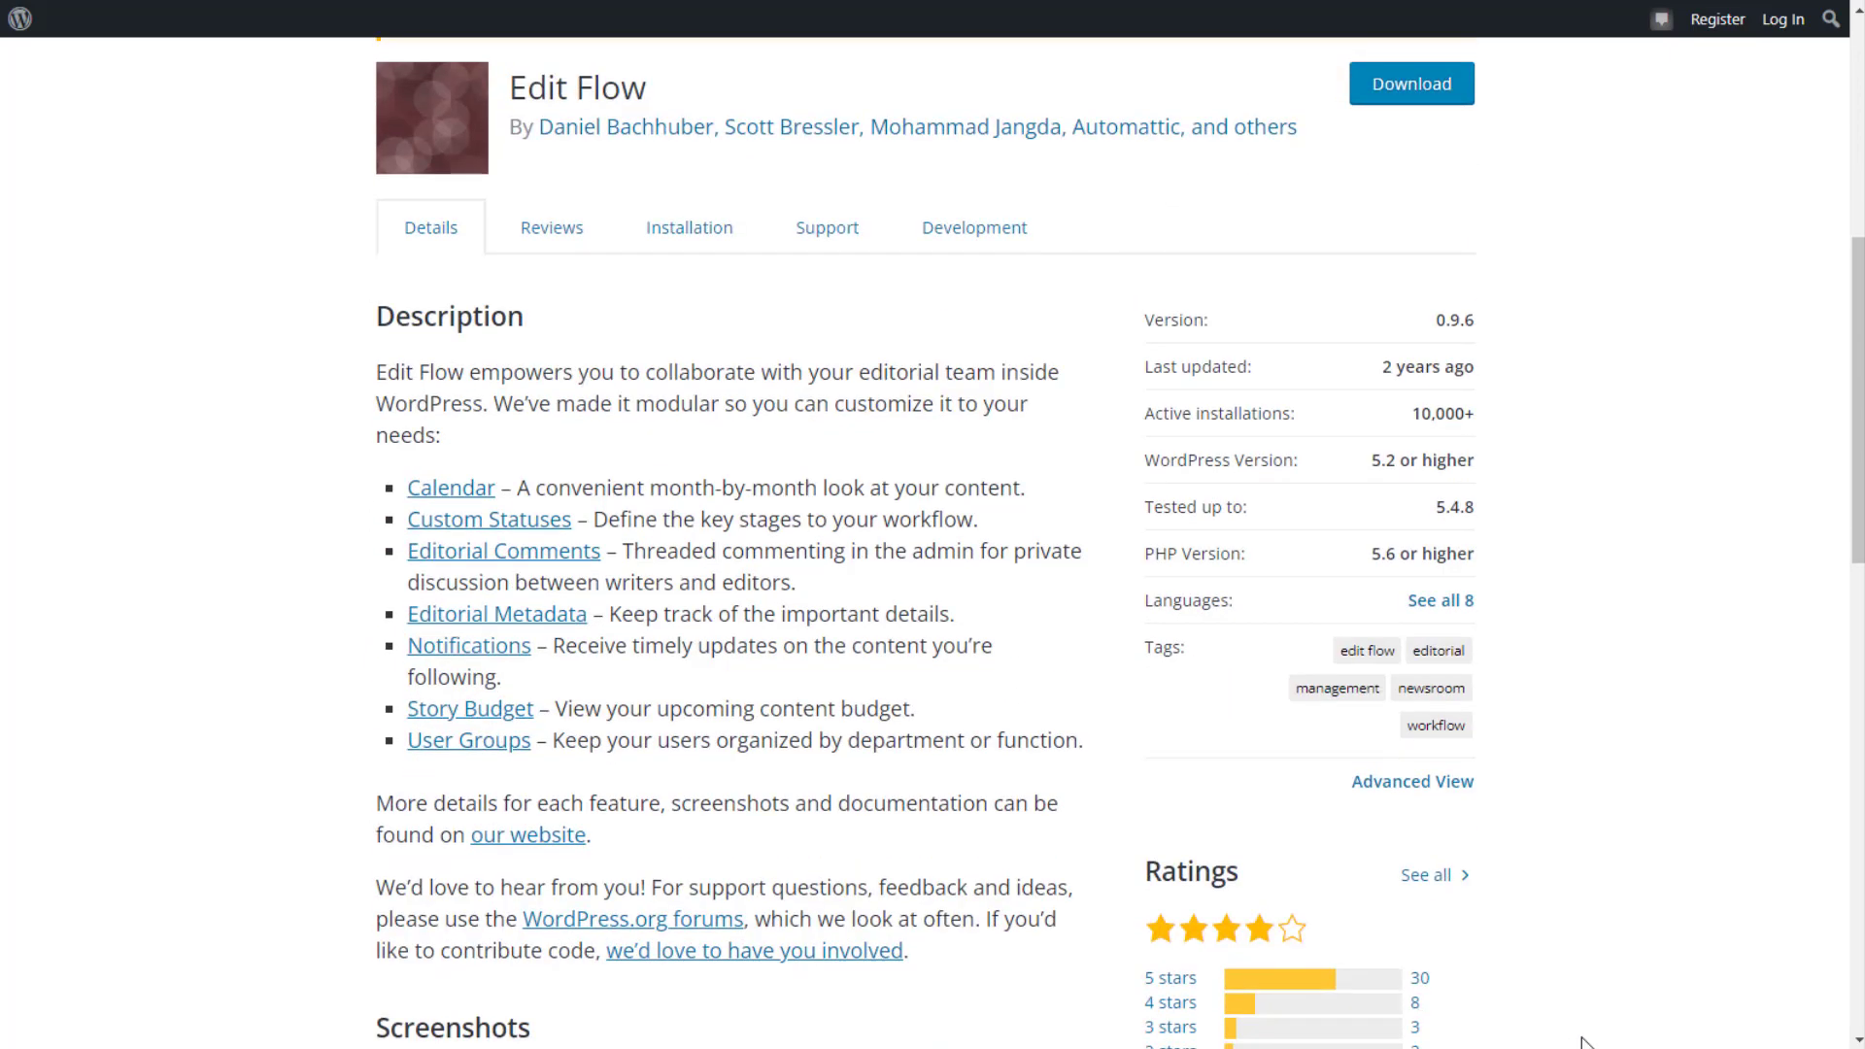
{"action": "scroll", "coordinate": [1360, 1020], "scroll_direction": "down", "scroll_amount": 1}
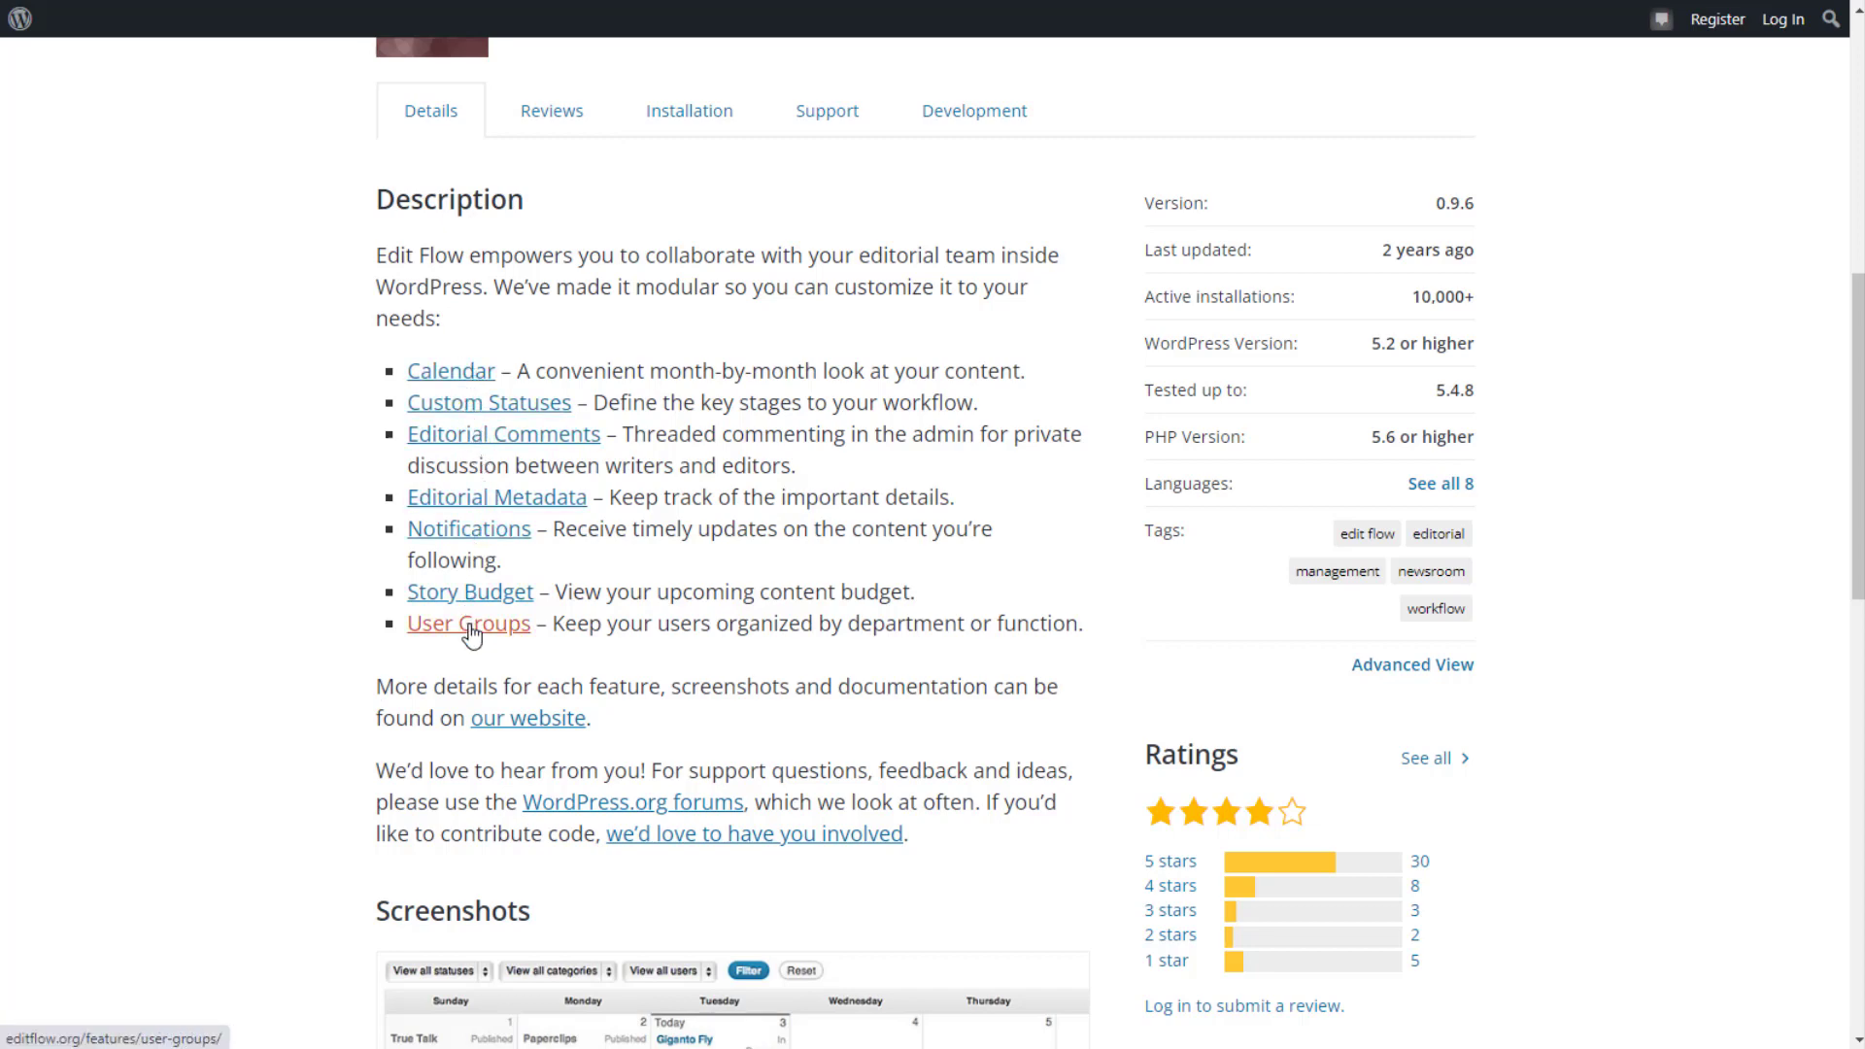
{"action": "scroll", "coordinate": [526, 686], "scroll_direction": "down", "scroll_amount": 1}
{"action": "scroll", "coordinate": [526, 686], "scroll_direction": "down", "scroll_amount": 5}
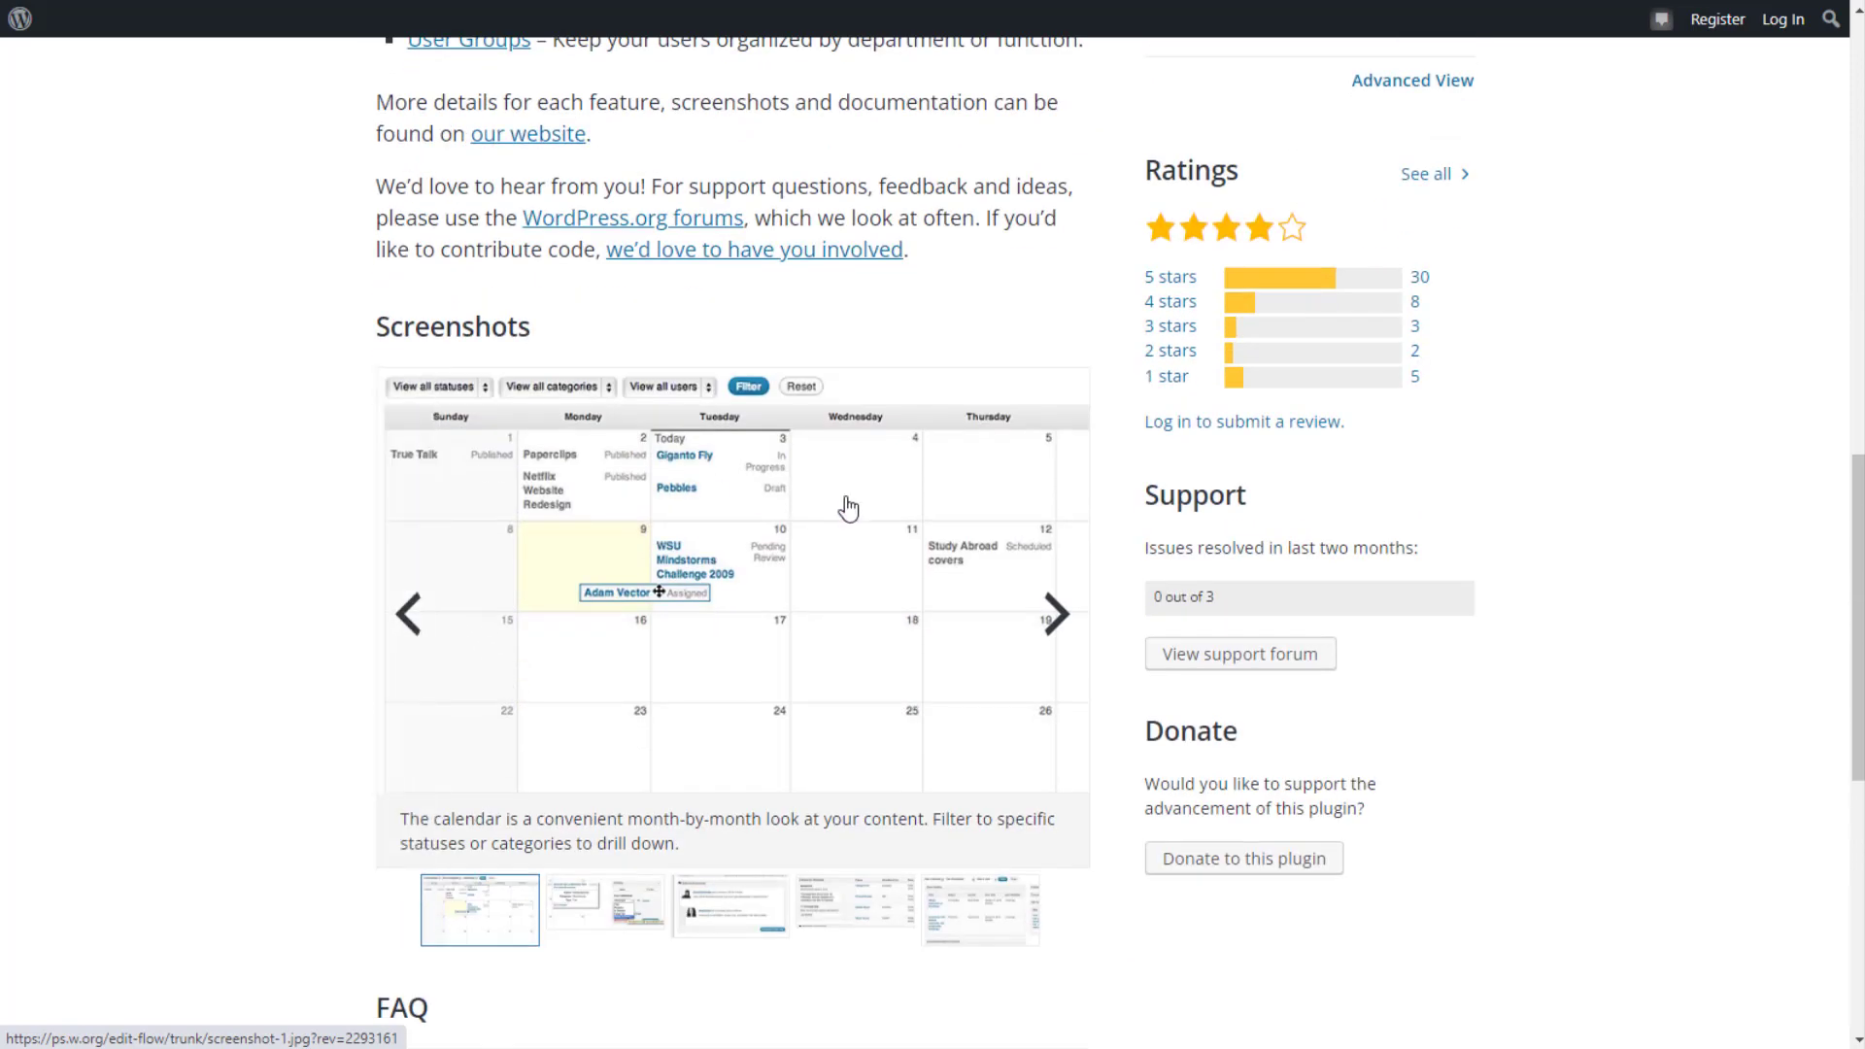
{"action": "scroll", "coordinate": [842, 512], "scroll_direction": "down", "scroll_amount": 3}
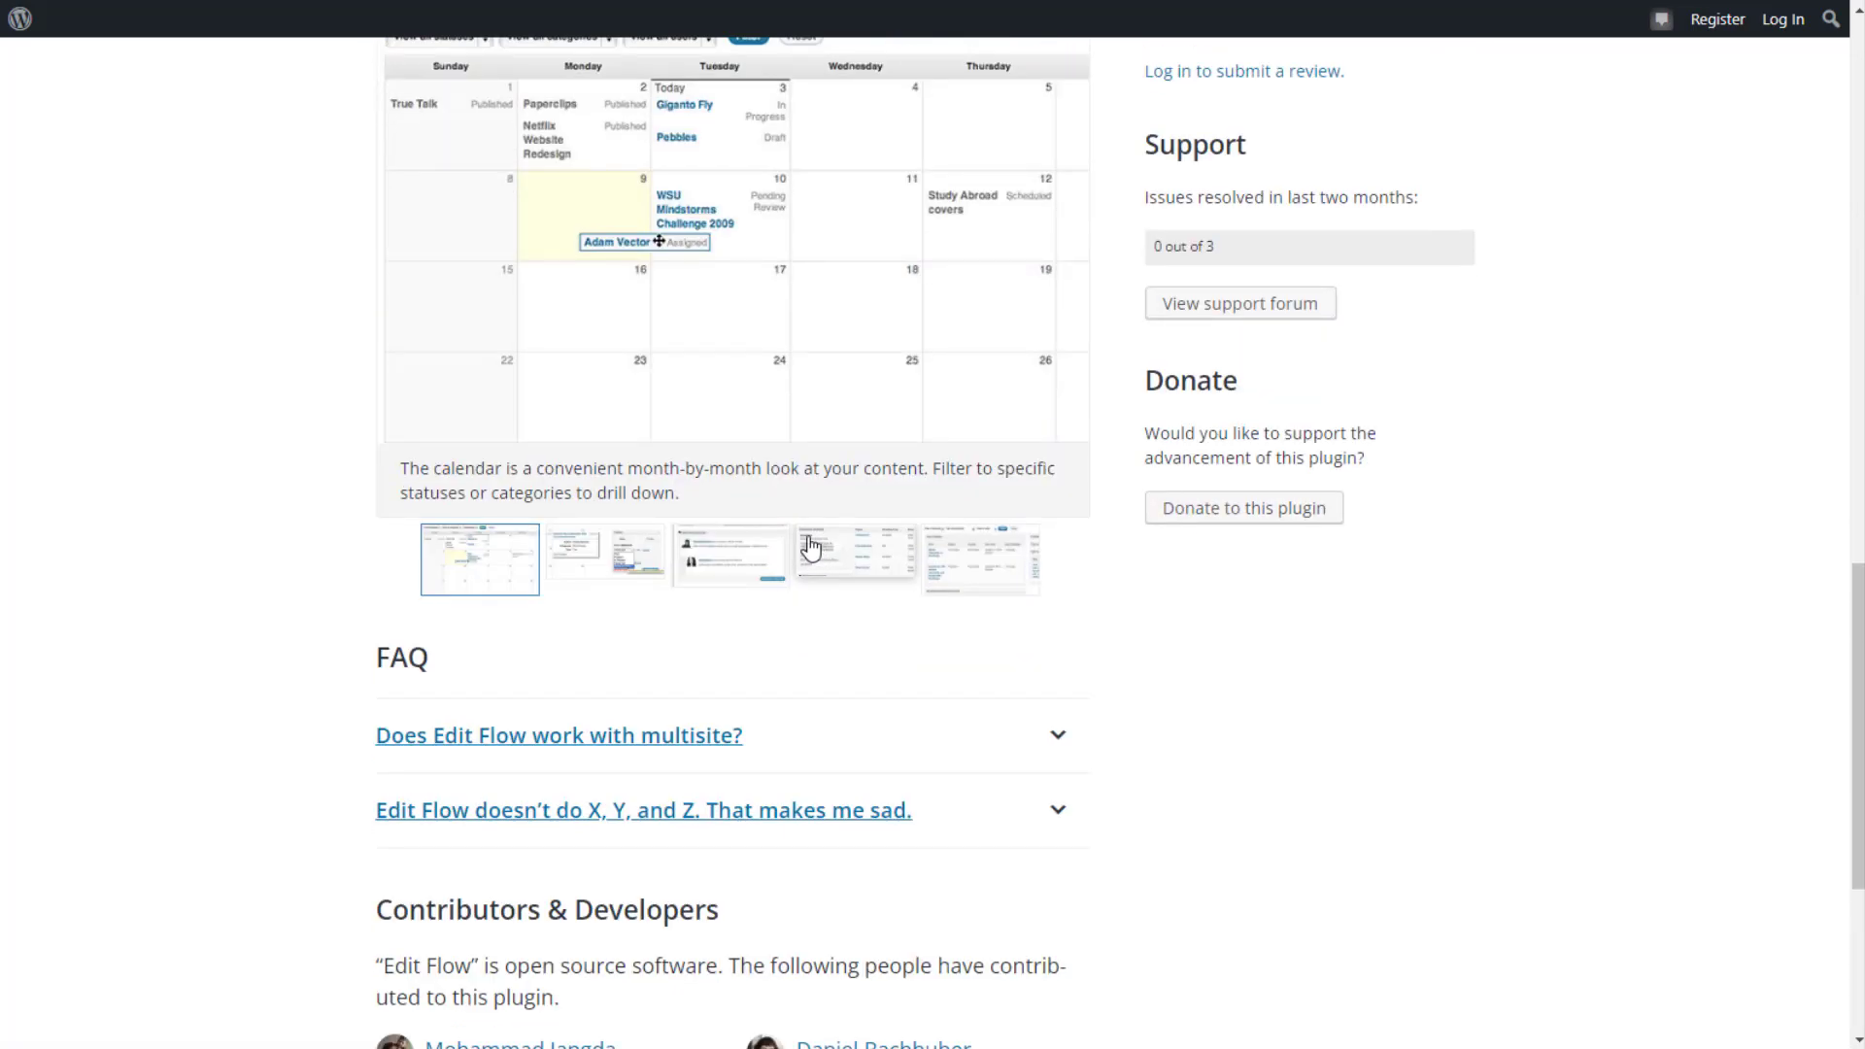
{"action": "scroll", "coordinate": [811, 549], "scroll_direction": "down", "scroll_amount": 2}
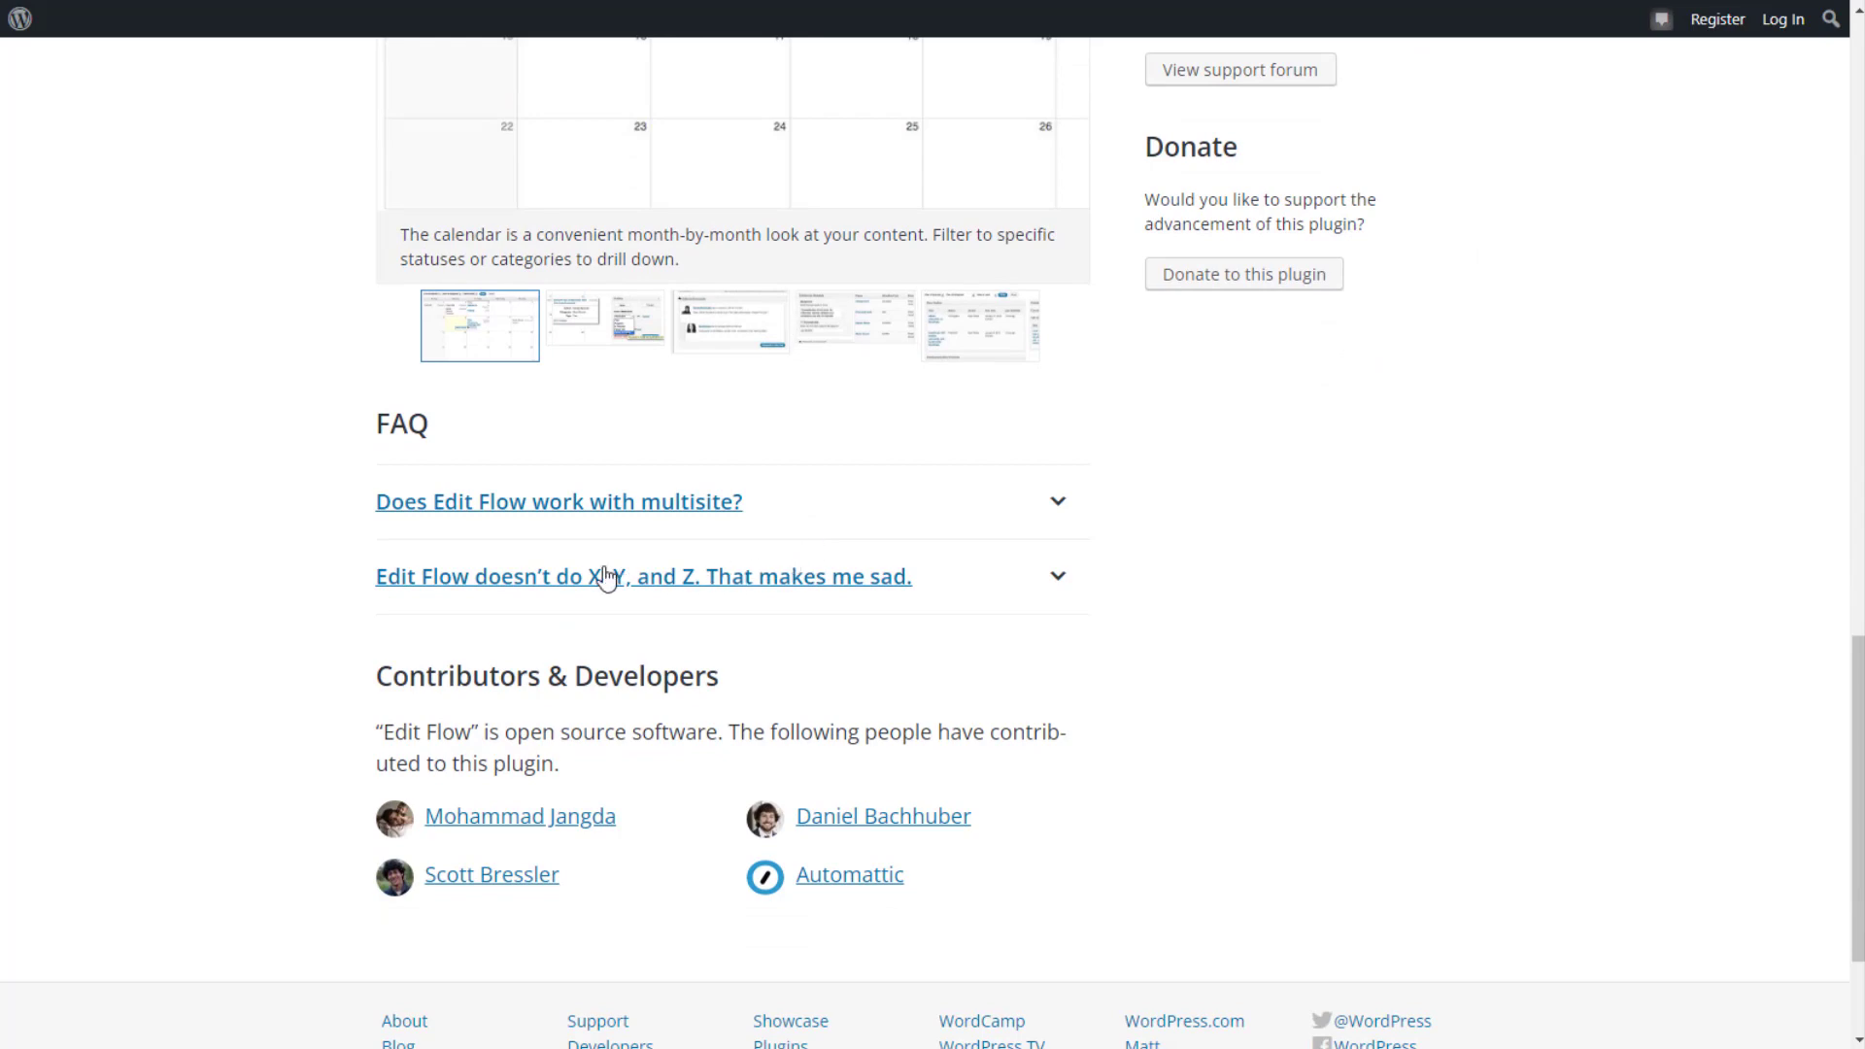
{"action": "scroll", "coordinate": [520, 595], "scroll_direction": "down", "scroll_amount": 2}
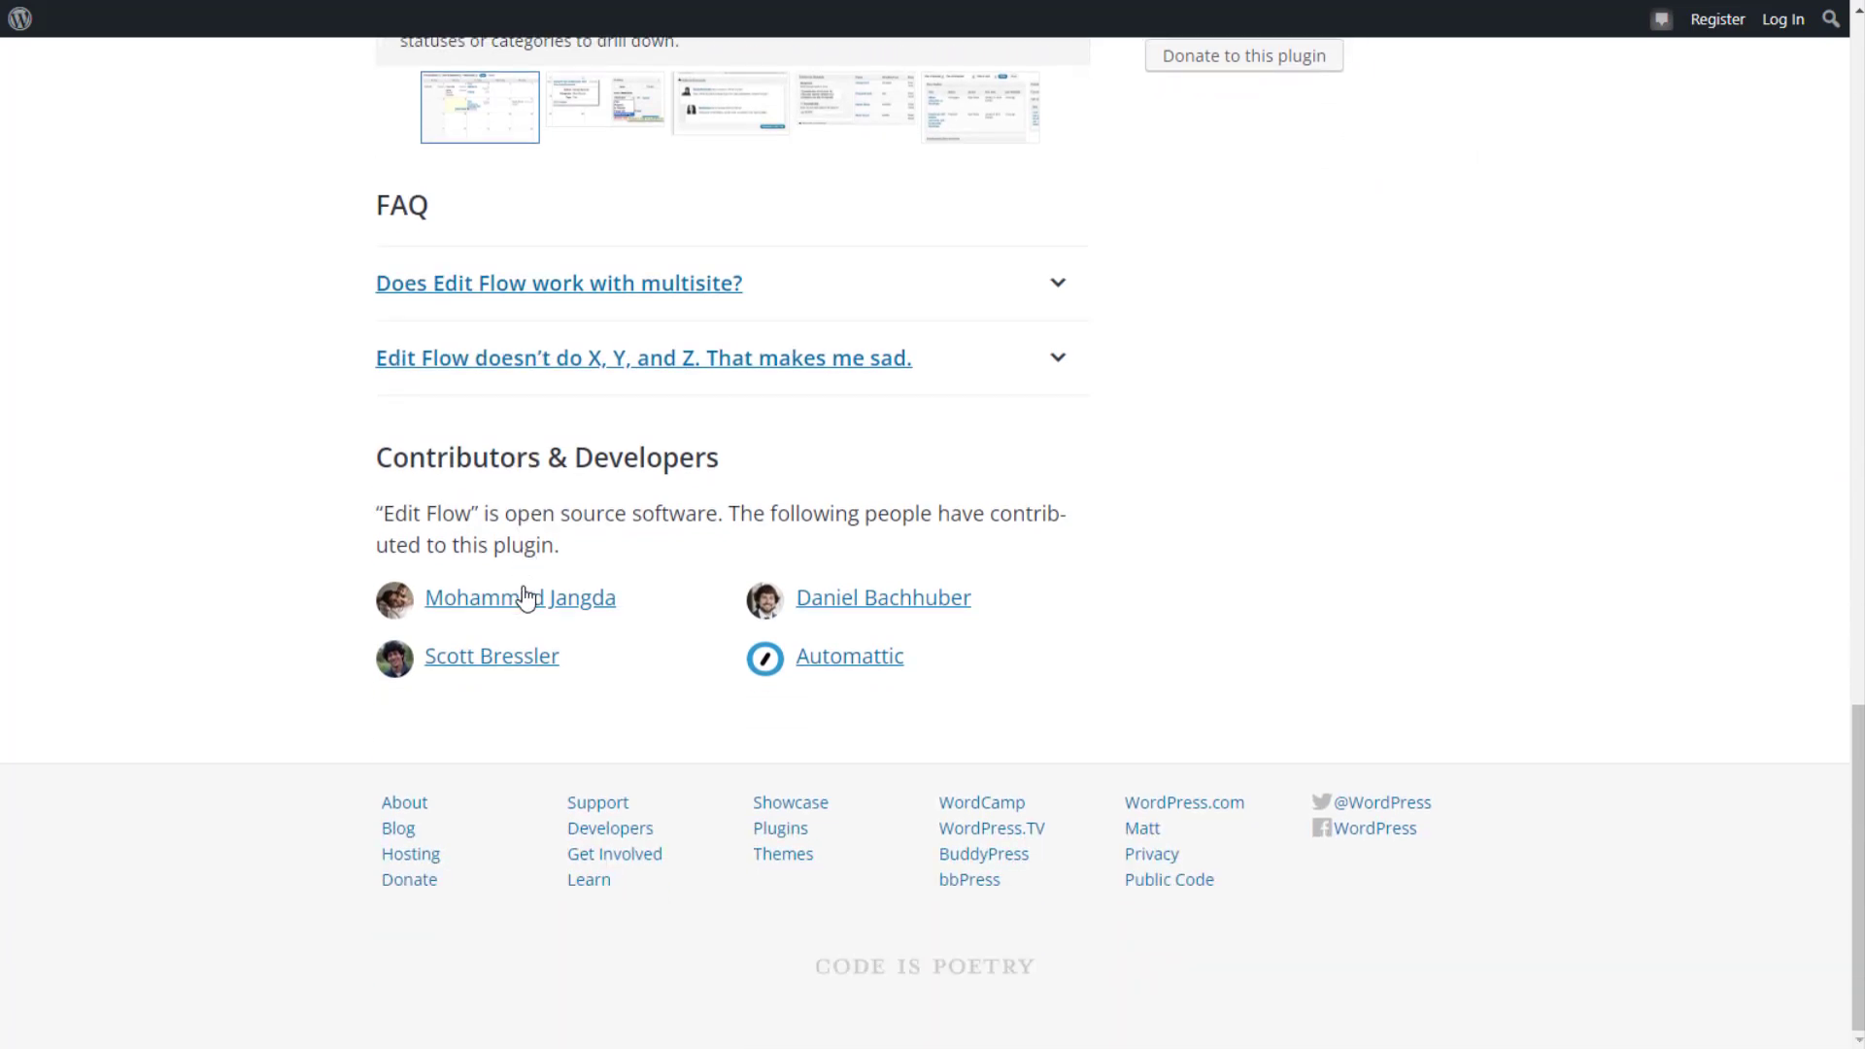
{"action": "scroll", "coordinate": [522, 596], "scroll_direction": "up", "scroll_amount": 8}
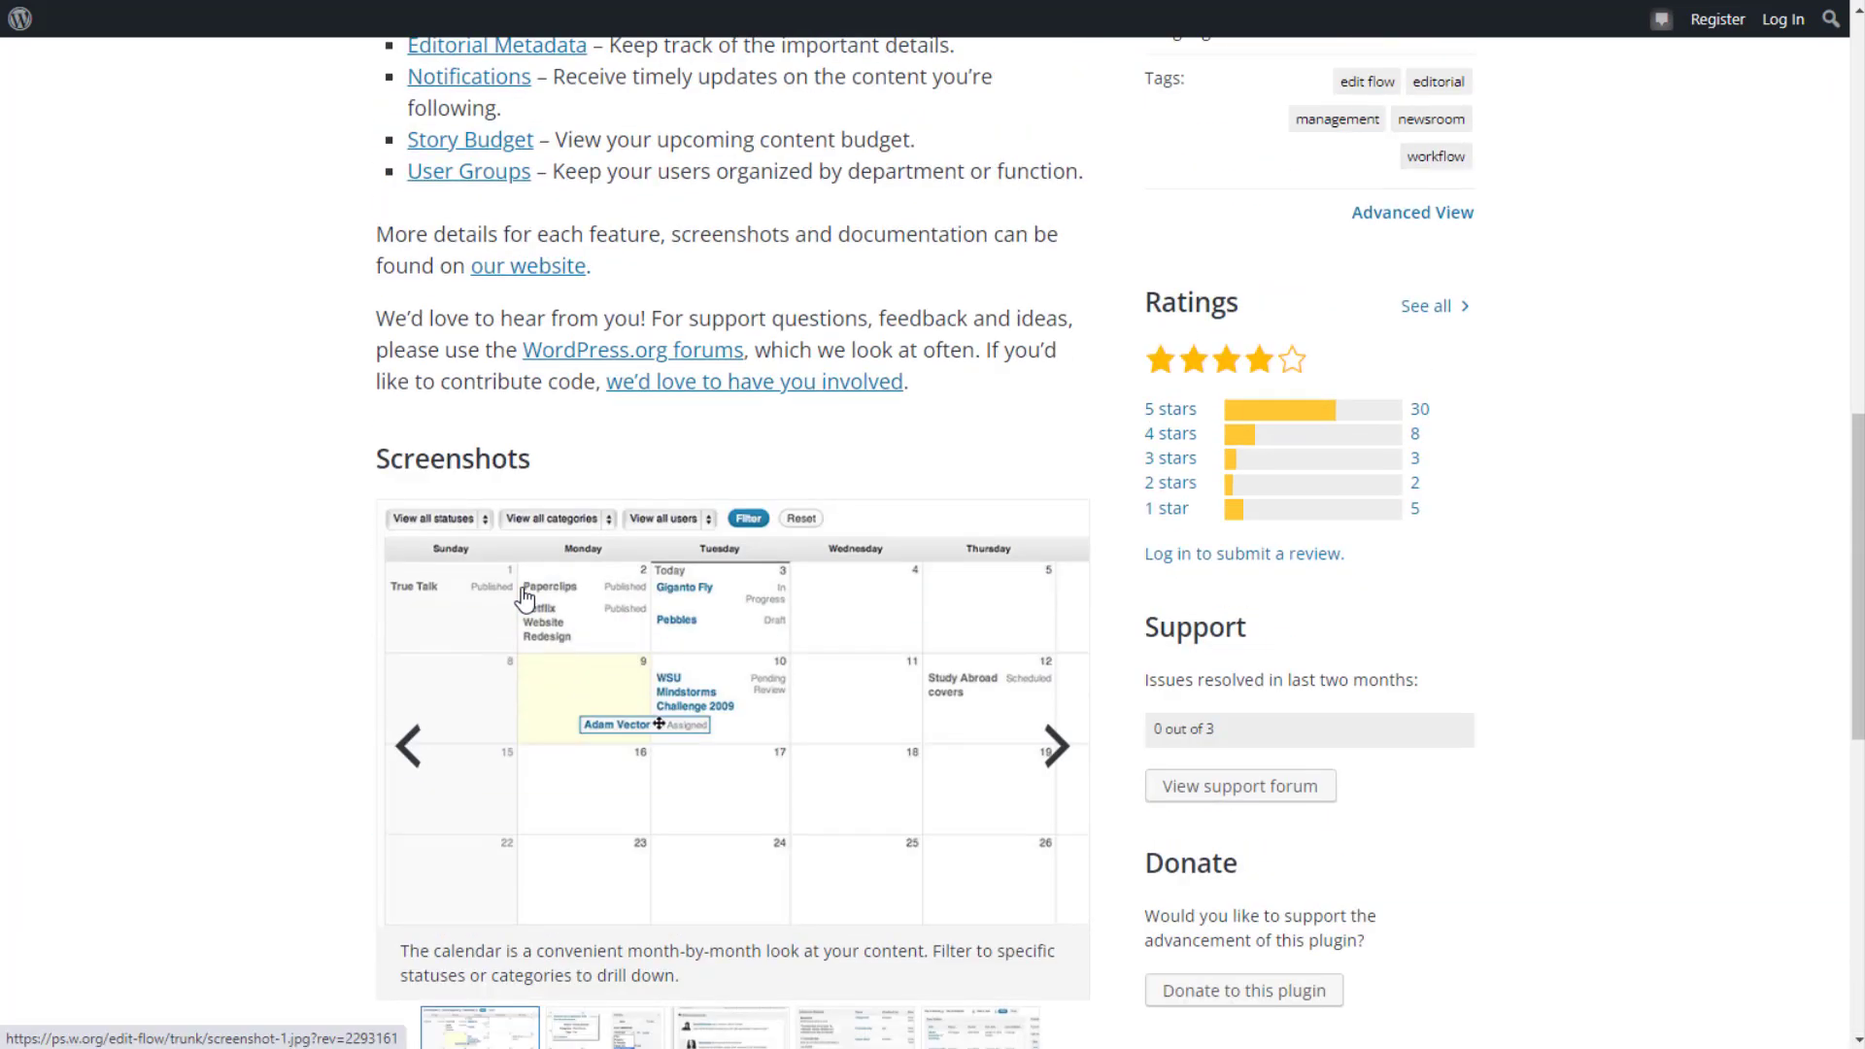
{"action": "scroll", "coordinate": [523, 596], "scroll_direction": "up", "scroll_amount": 6}
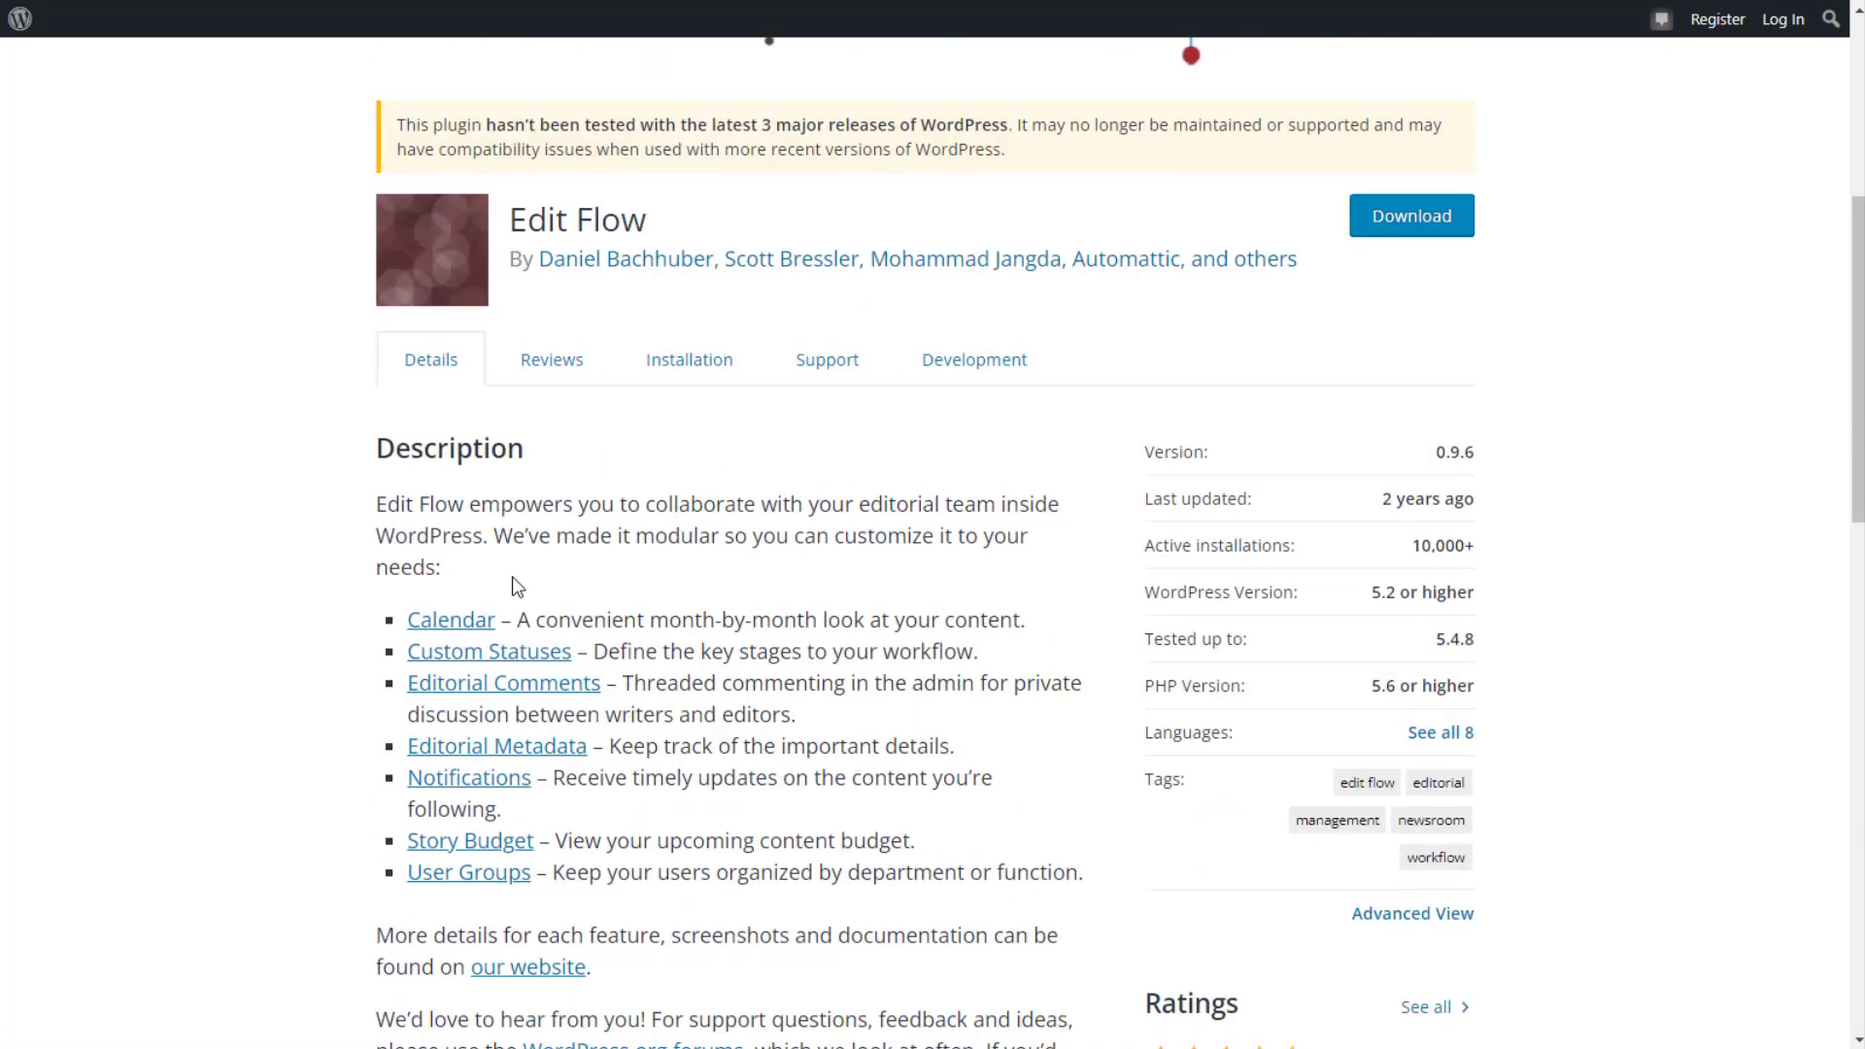
{"action": "scroll", "coordinate": [506, 581], "scroll_direction": "up", "scroll_amount": 3}
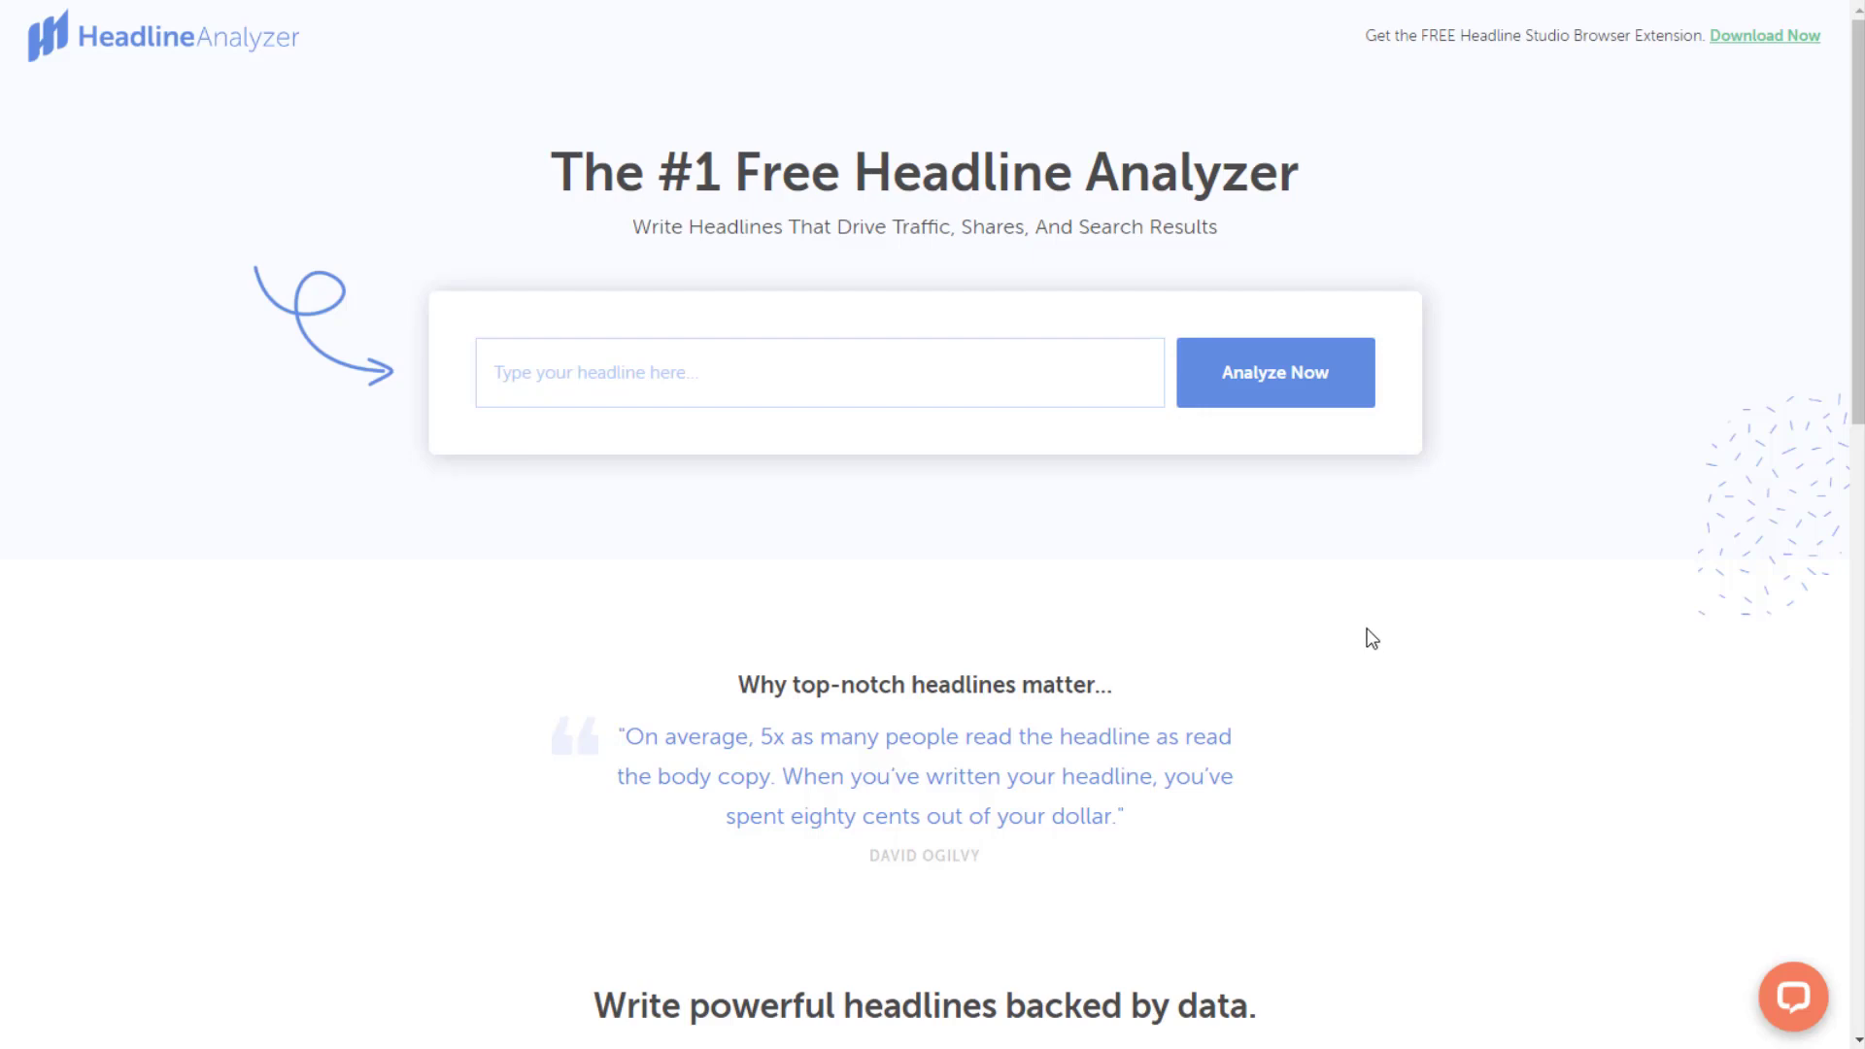
Step: Submit the headline "how to write a killer content" to the free Headline Analyzer
{"action": "left_click", "coordinate": [568, 376]}
{"action": "type", "text": "how to "}
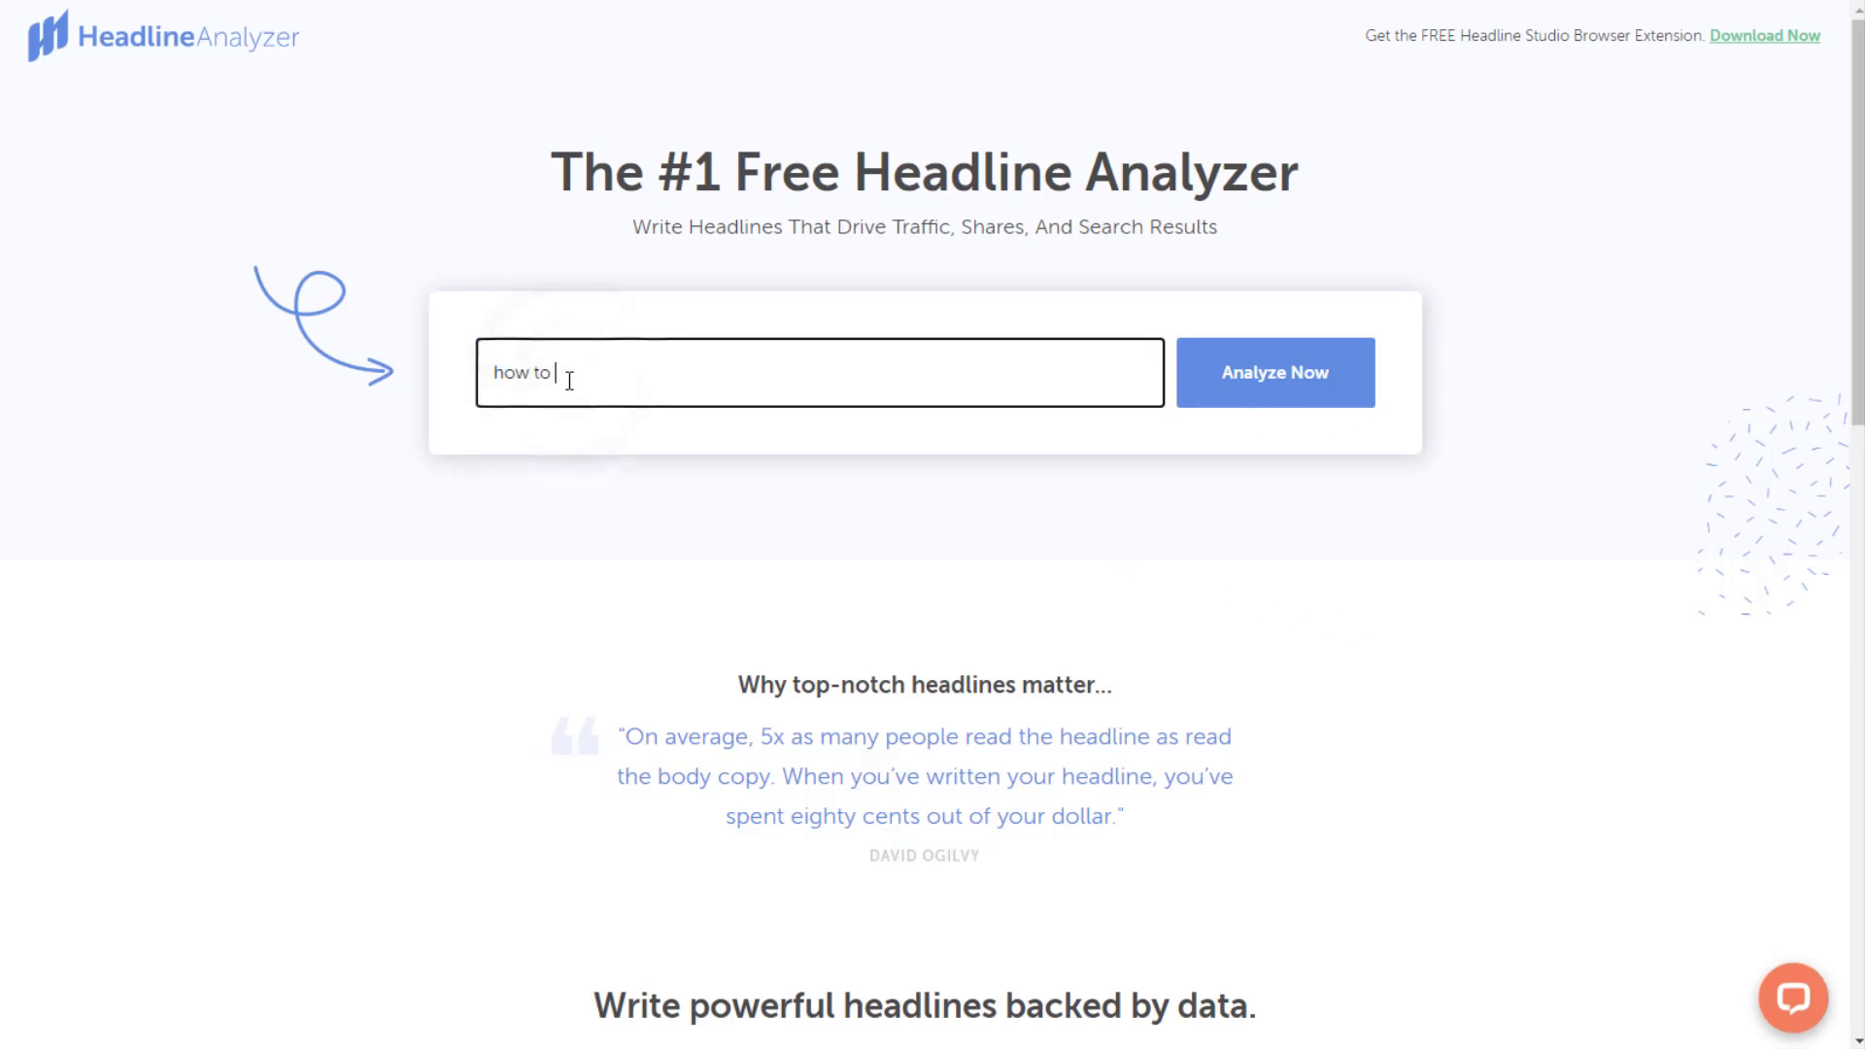
{"action": "type", "text": "write a killer content"}
{"action": "key", "text": "Return"}
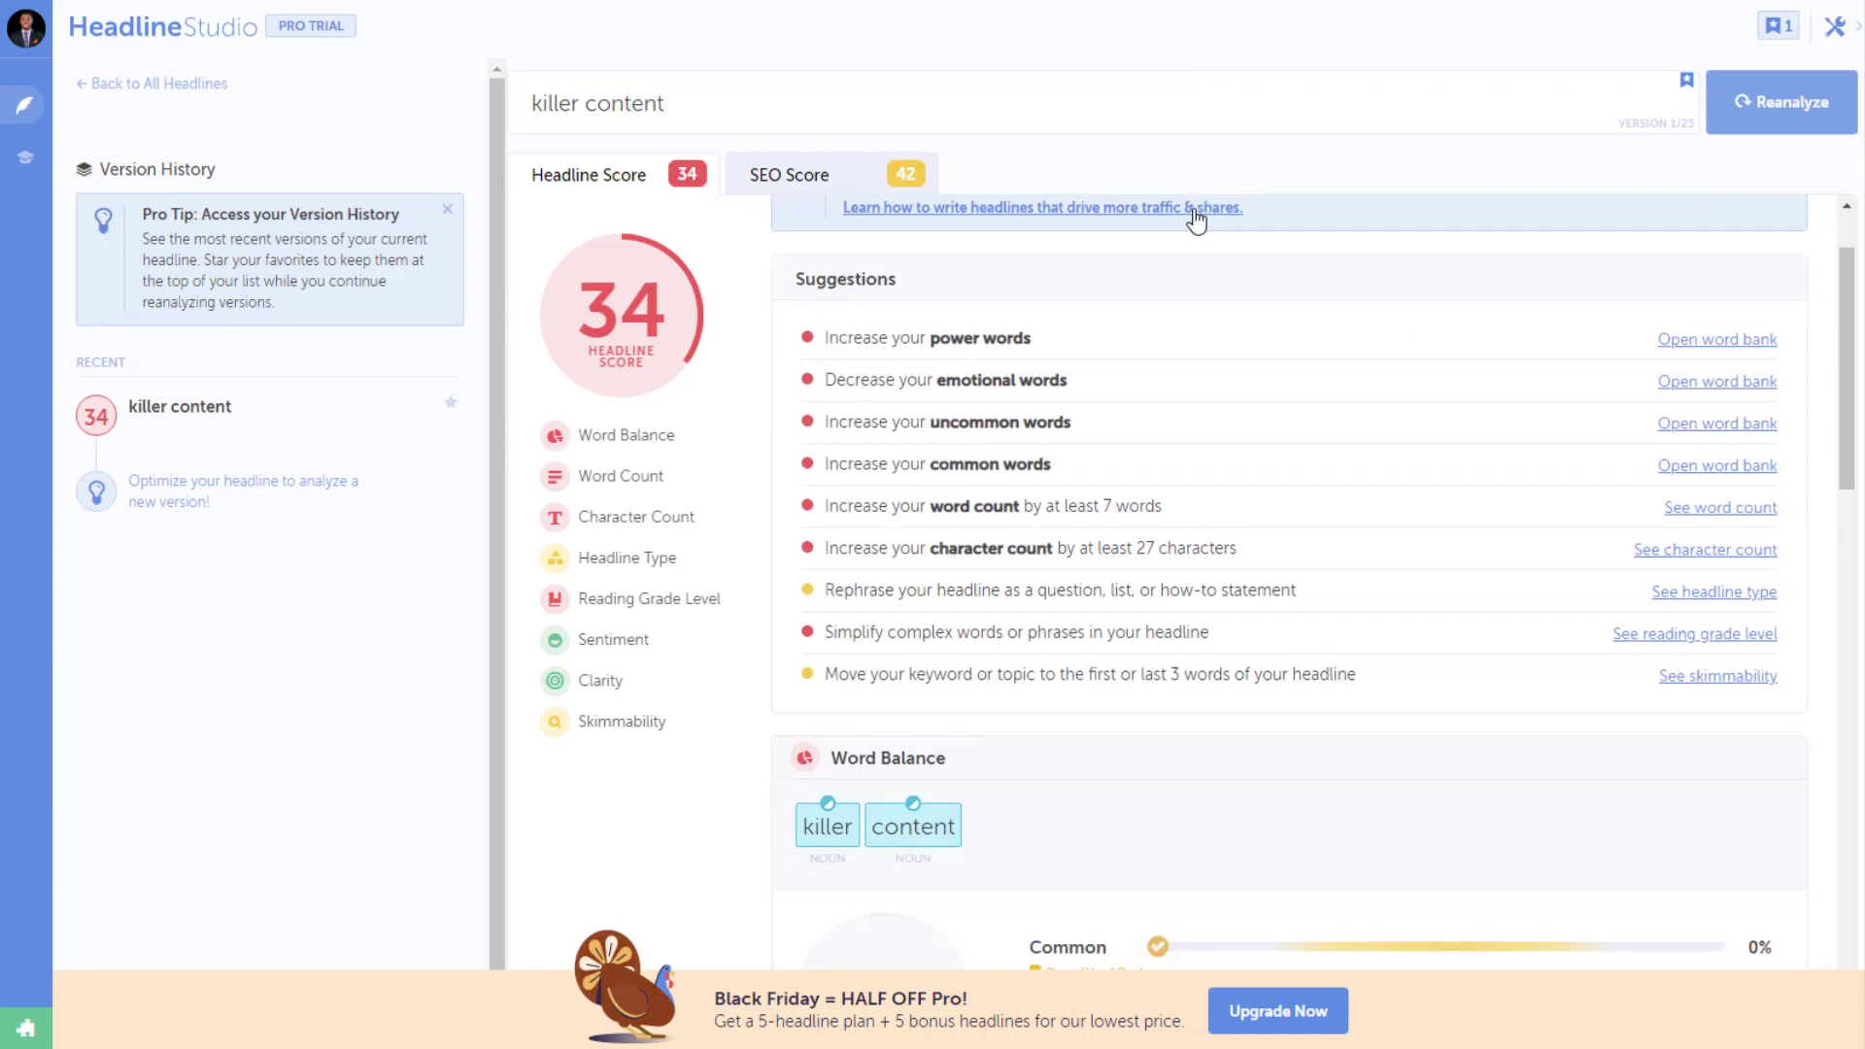
Step: Review the Headline Studio report for "killer content", covering suggestions, word balance, word count and character count
{"action": "scroll", "coordinate": [1183, 264], "scroll_direction": "down", "scroll_amount": 1}
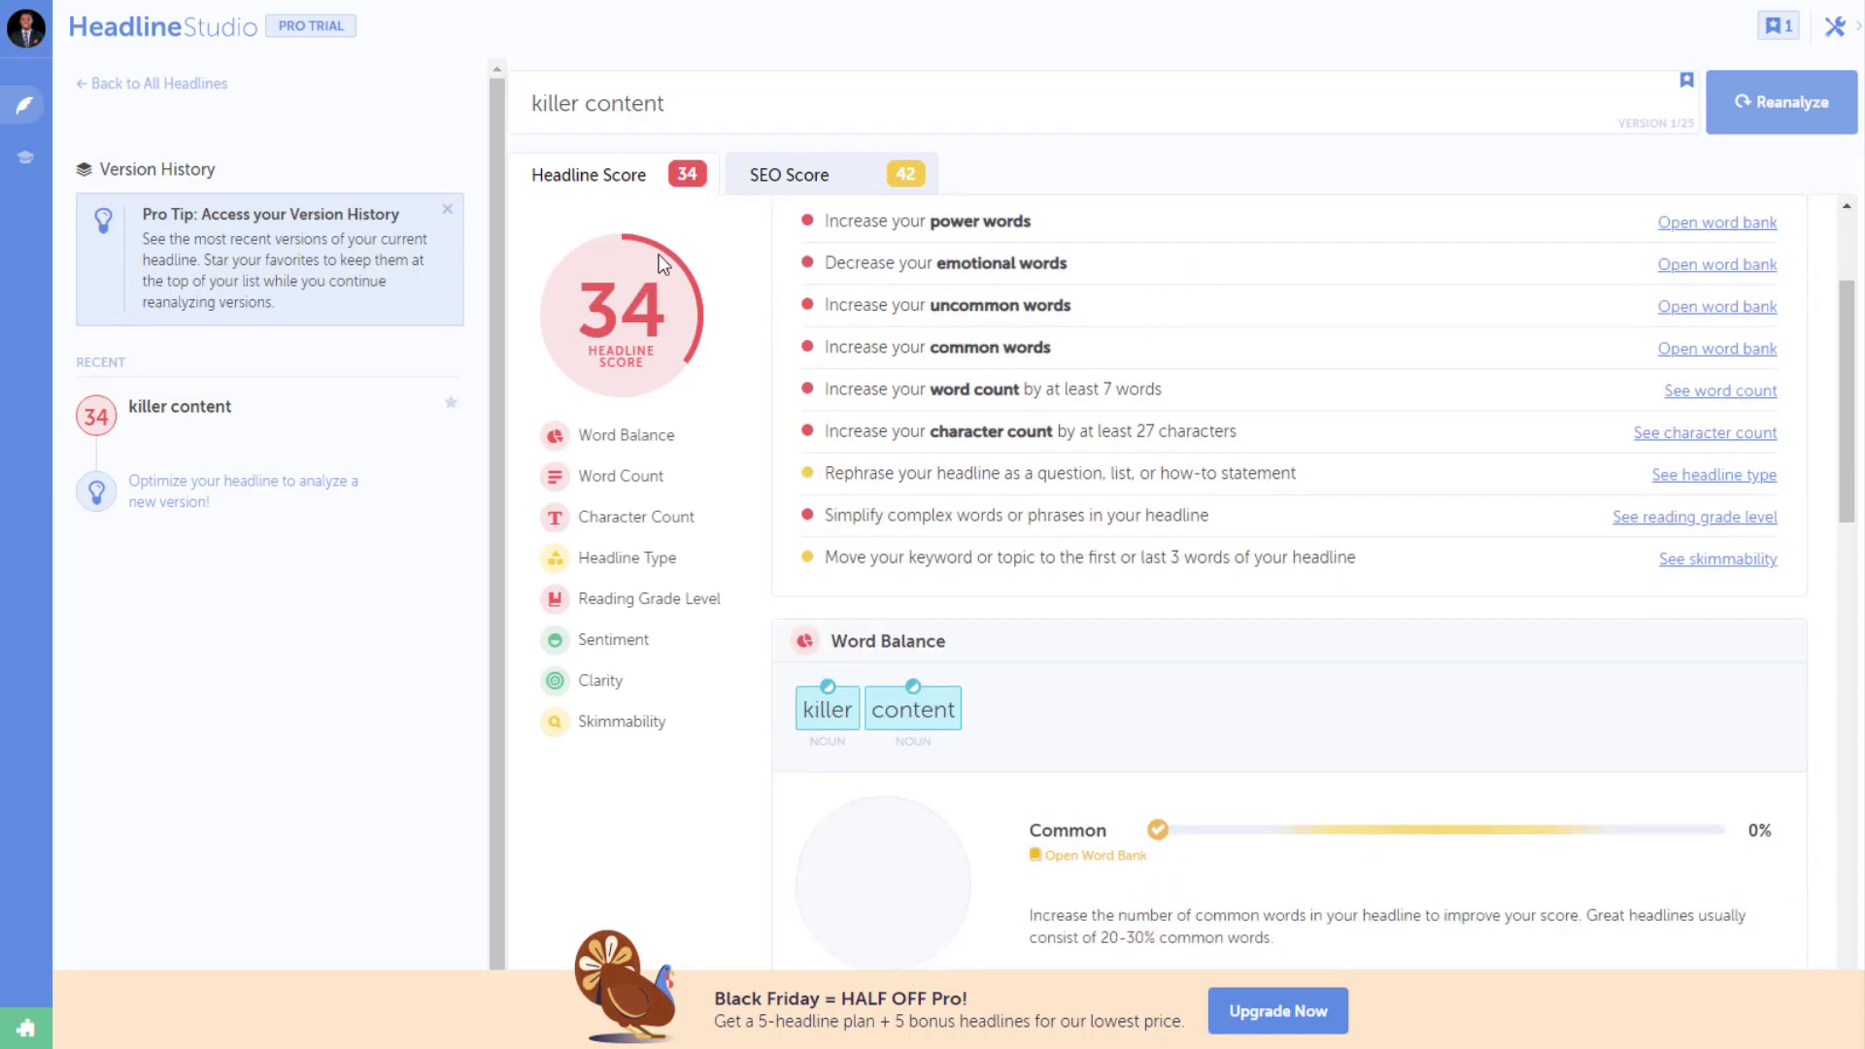
{"action": "scroll", "coordinate": [960, 290], "scroll_direction": "down", "scroll_amount": 5}
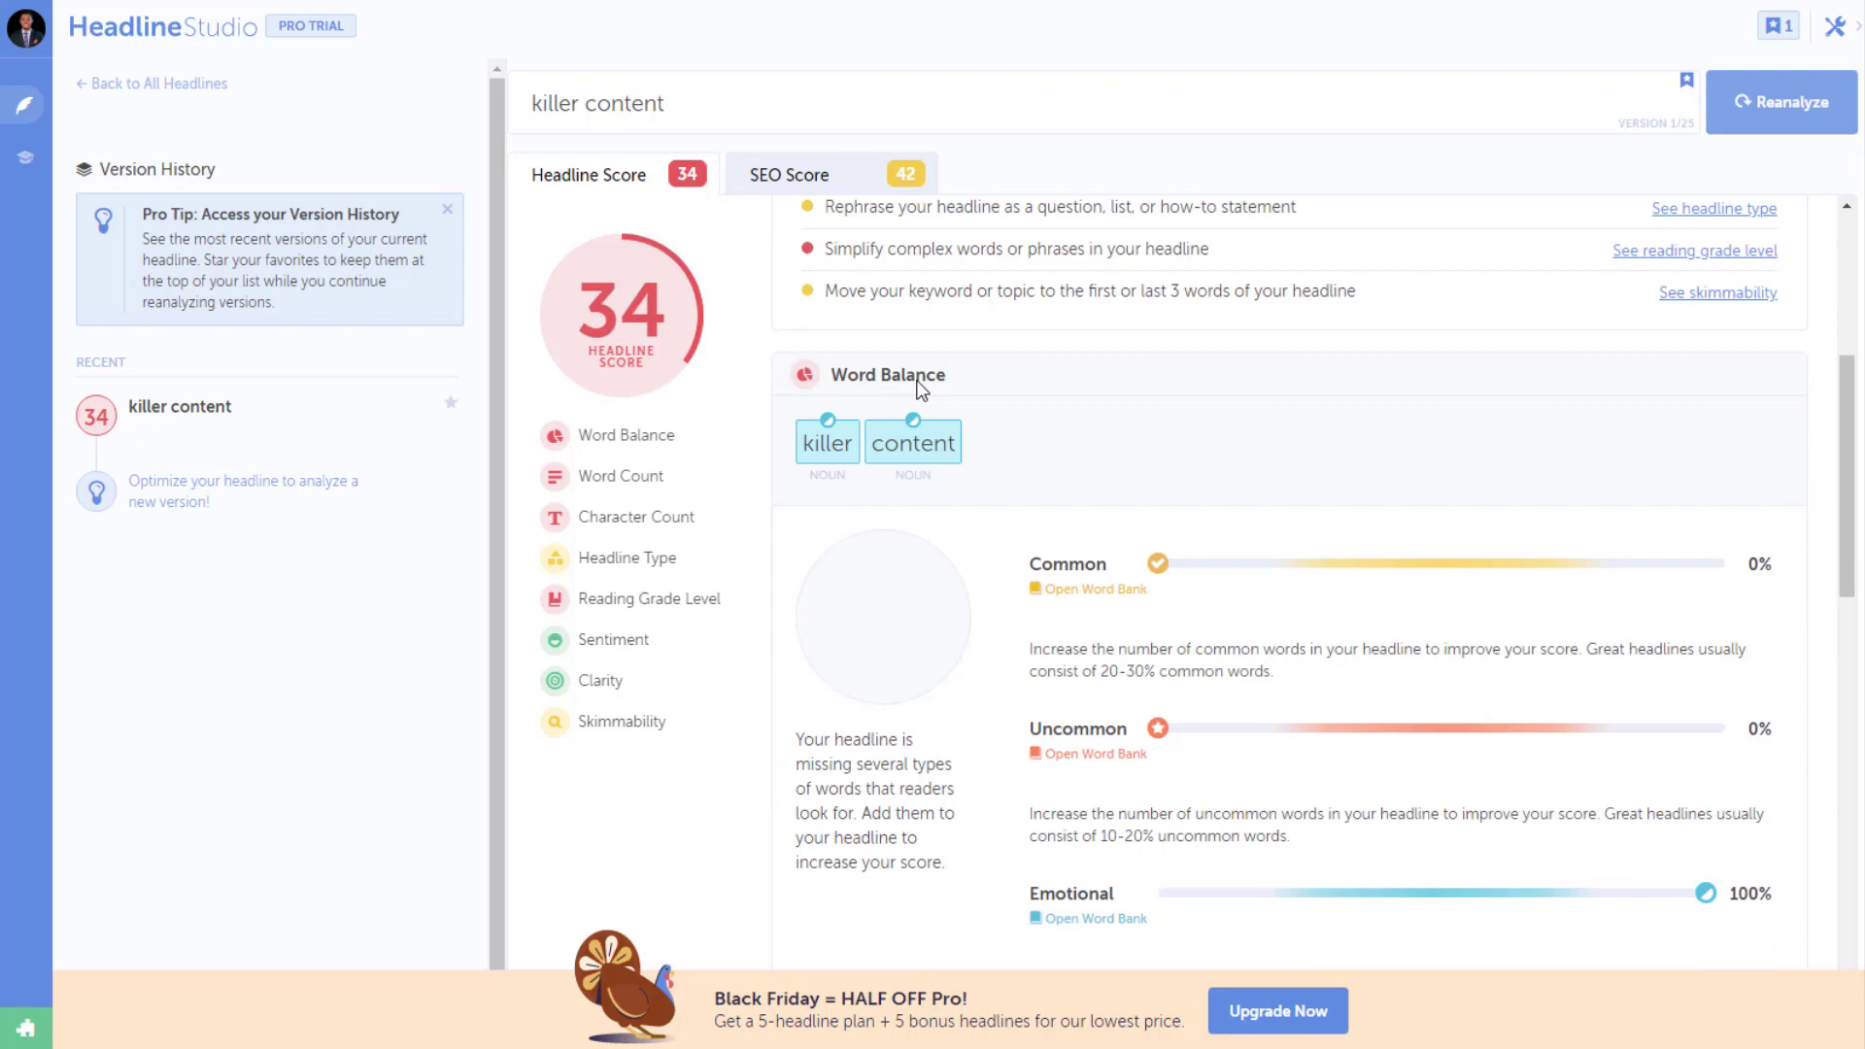
{"action": "scroll", "coordinate": [904, 381], "scroll_direction": "down", "scroll_amount": 5}
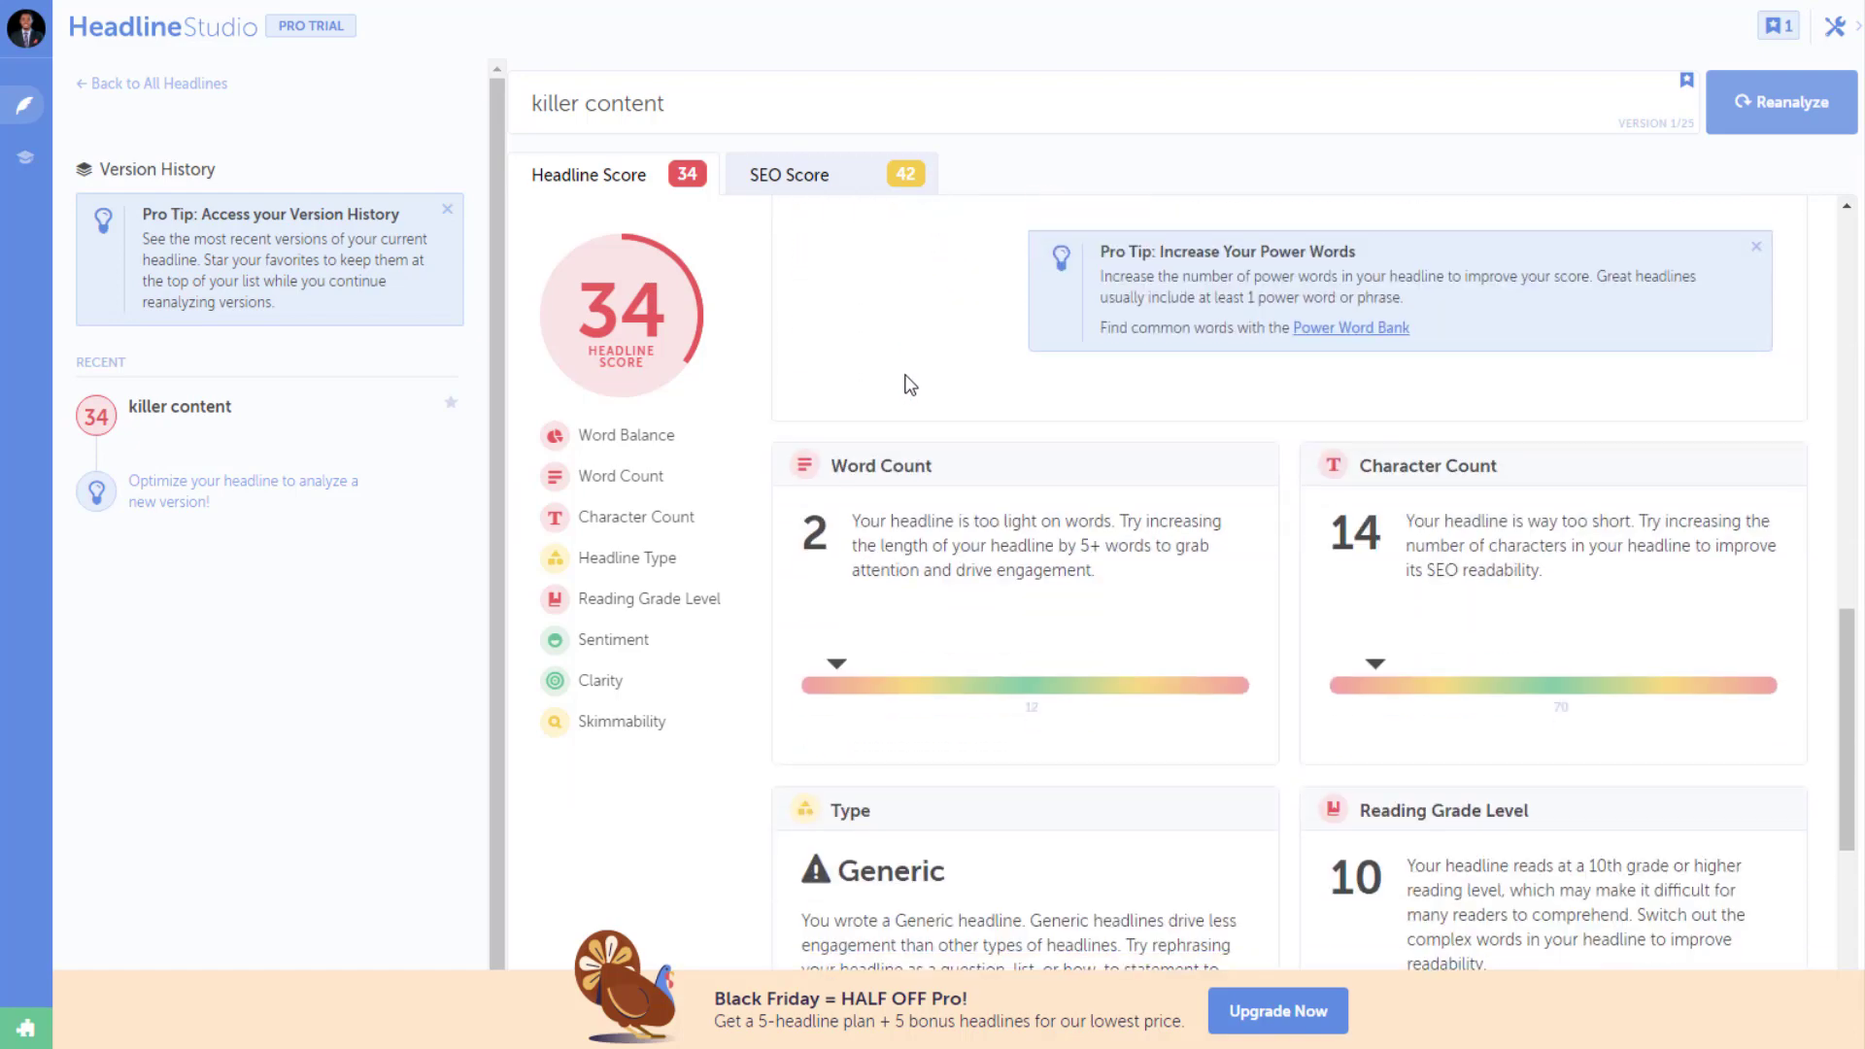
{"action": "scroll", "coordinate": [911, 387], "scroll_direction": "up", "scroll_amount": 10}
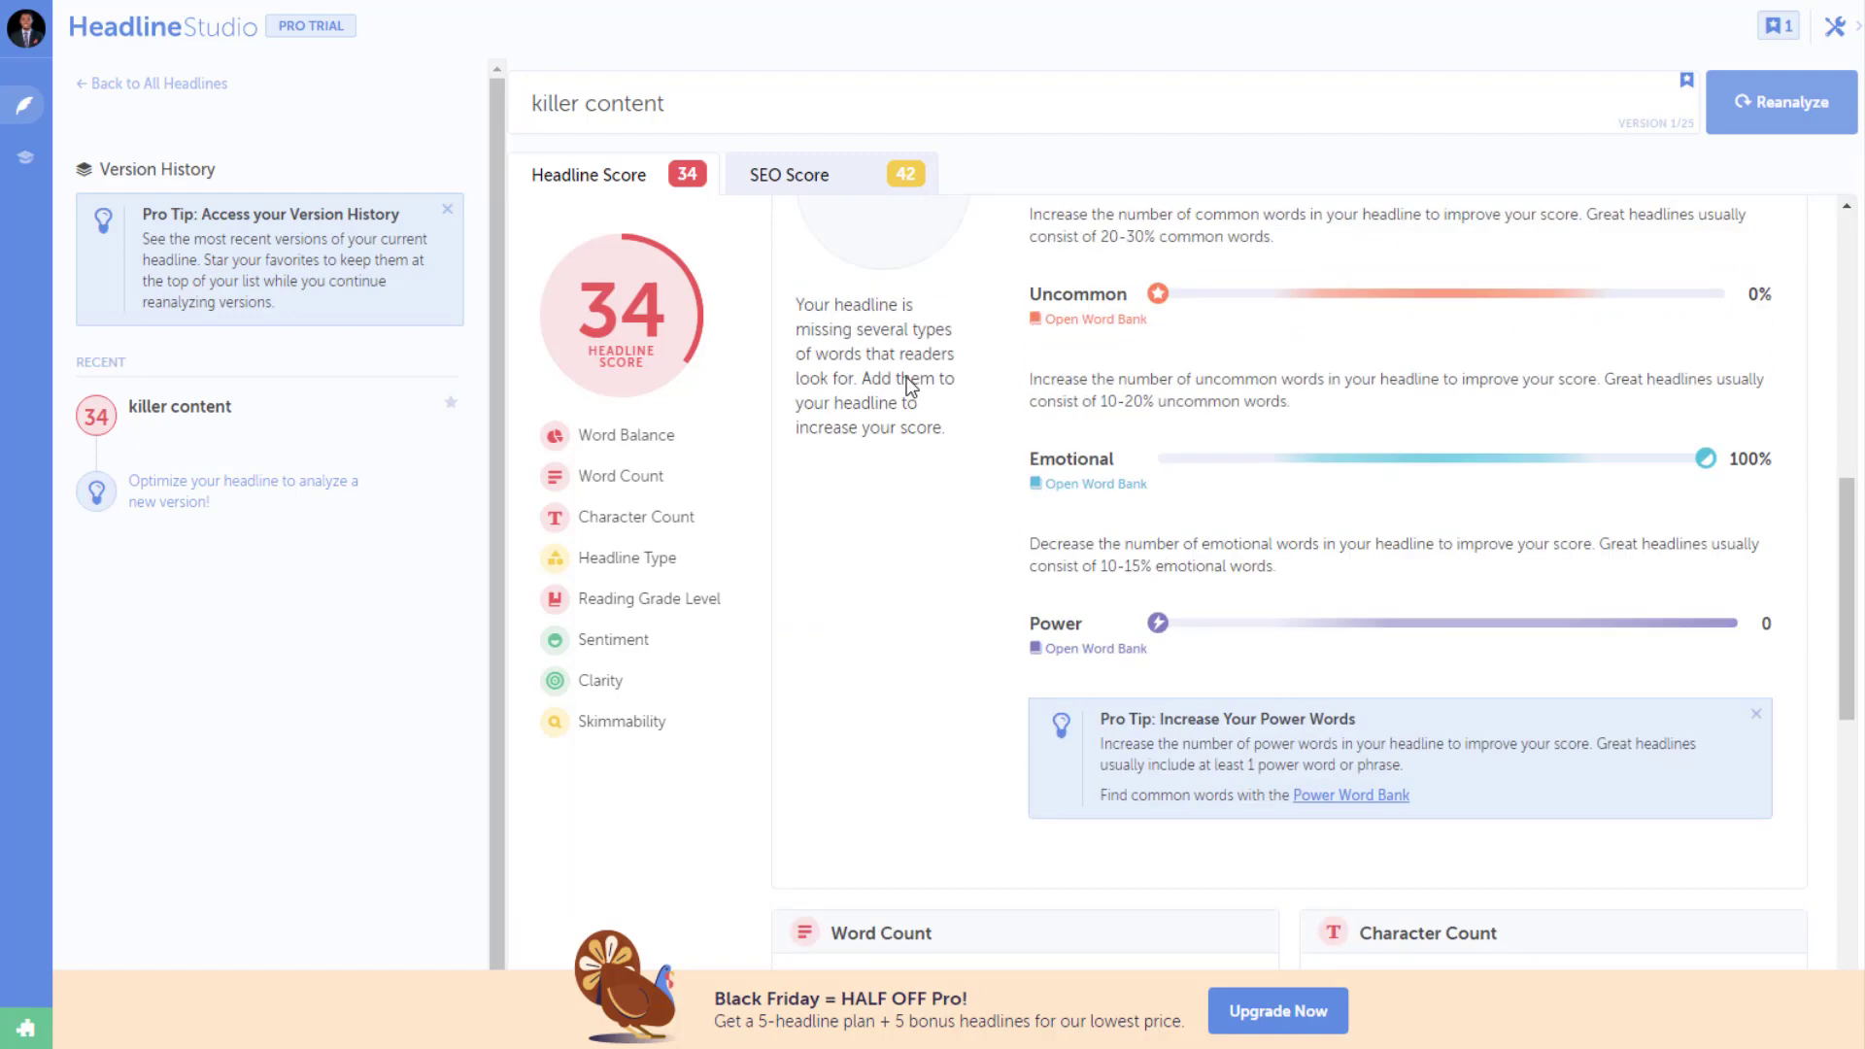
{"action": "scroll", "coordinate": [907, 375], "scroll_direction": "up", "scroll_amount": 5}
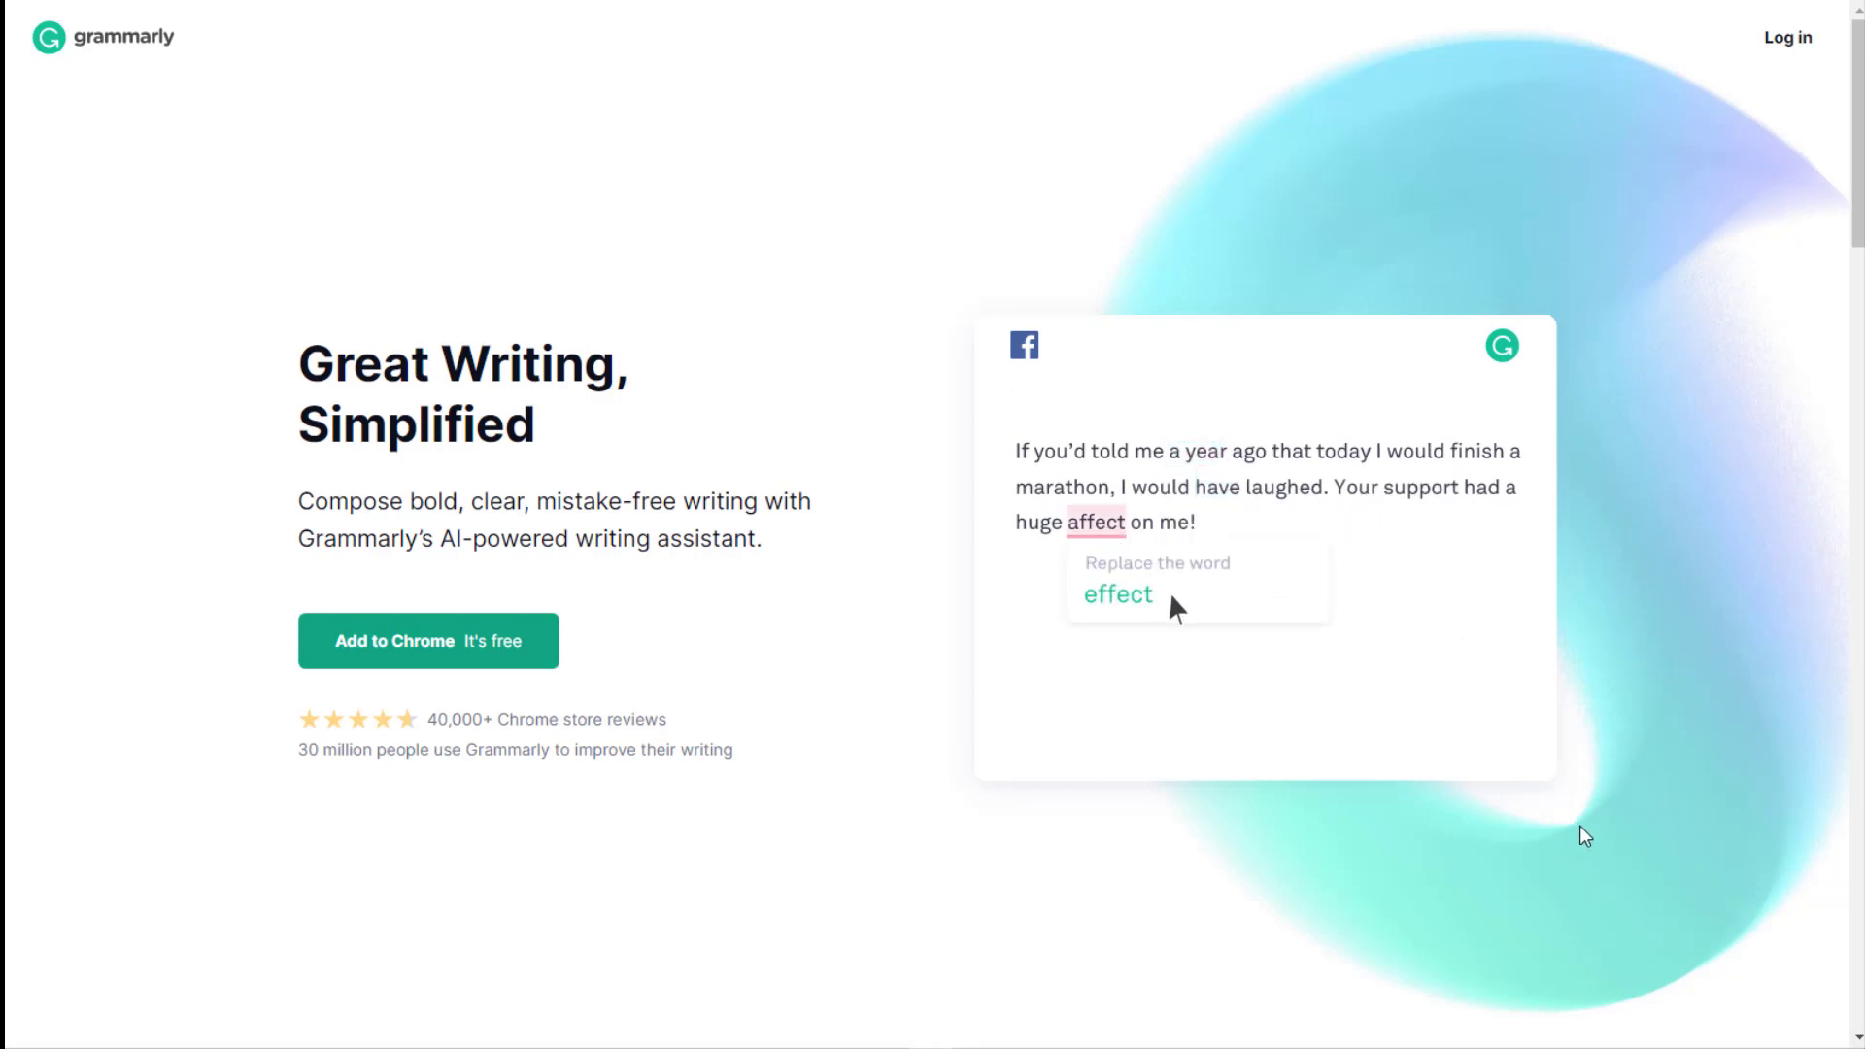
Step: Look through the Grammarly homepage, covering its writing feedback by theme and the sites it works on
{"action": "scroll", "coordinate": [1677, 812], "scroll_direction": "down", "scroll_amount": 5}
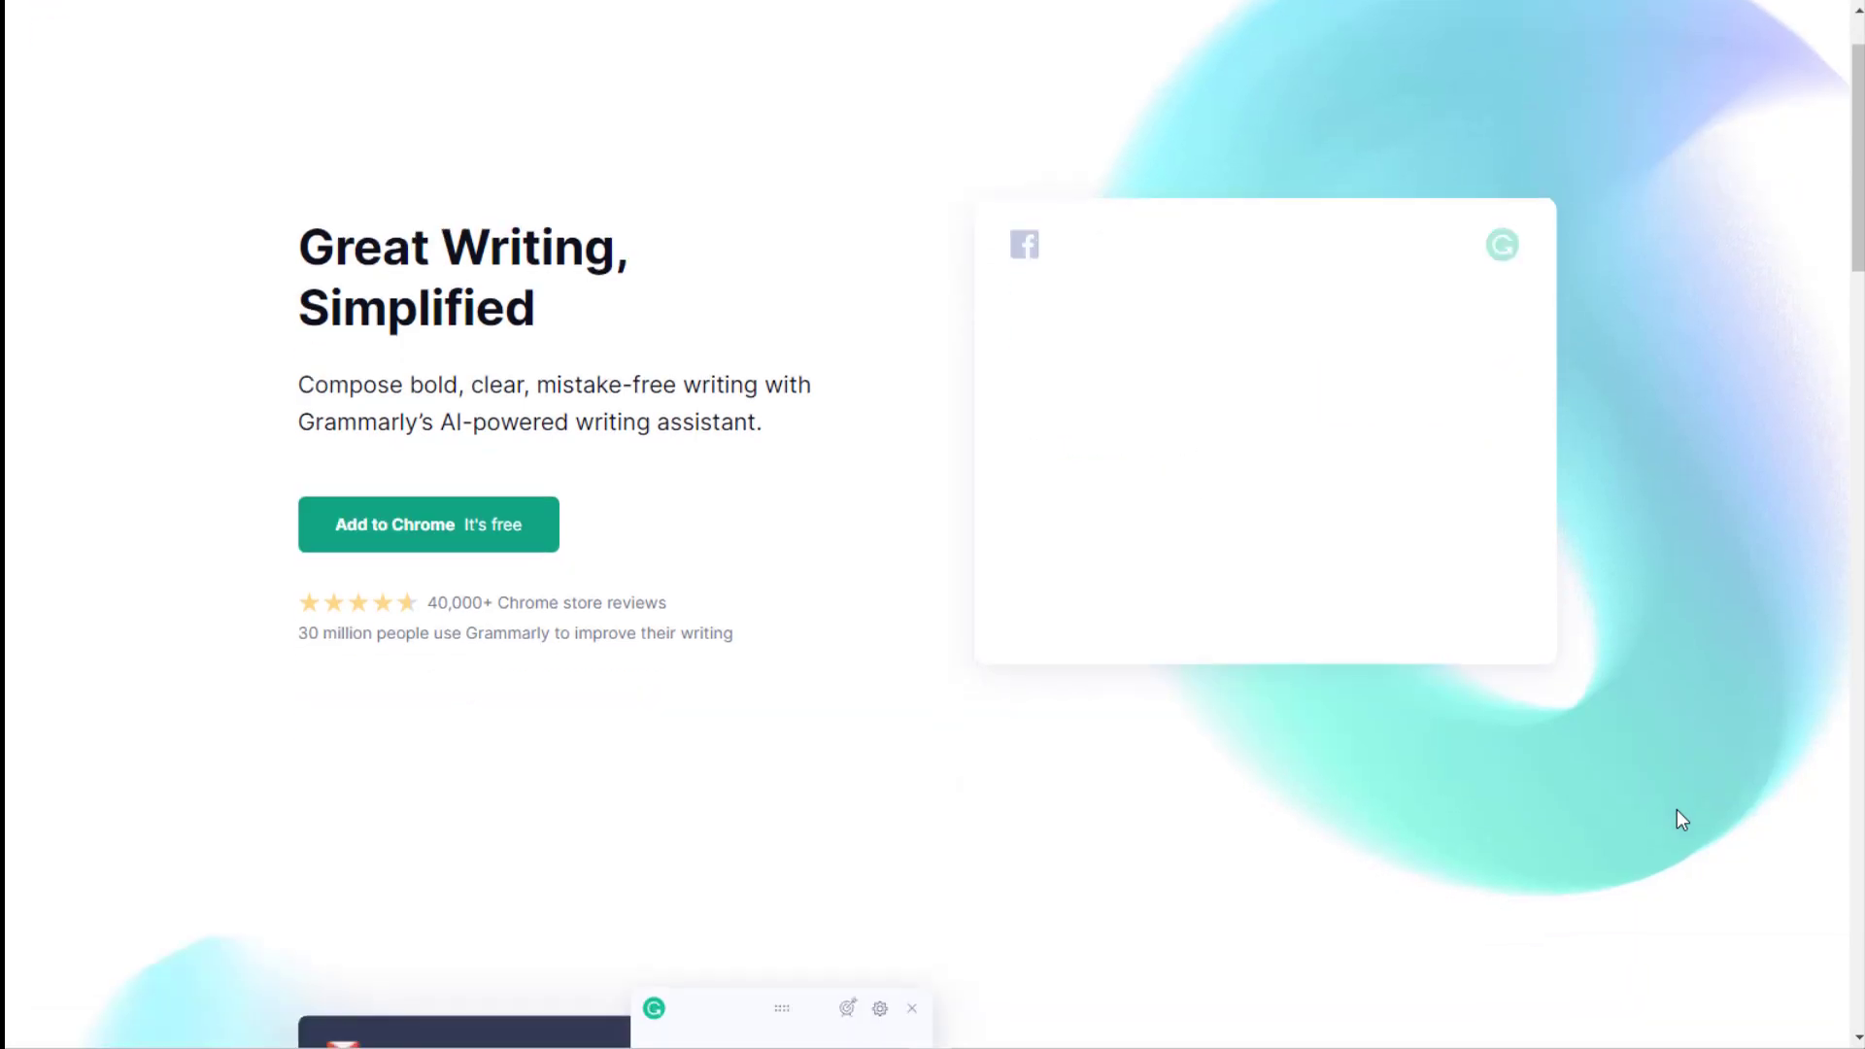
{"action": "scroll", "coordinate": [1685, 816], "scroll_direction": "down", "scroll_amount": 5}
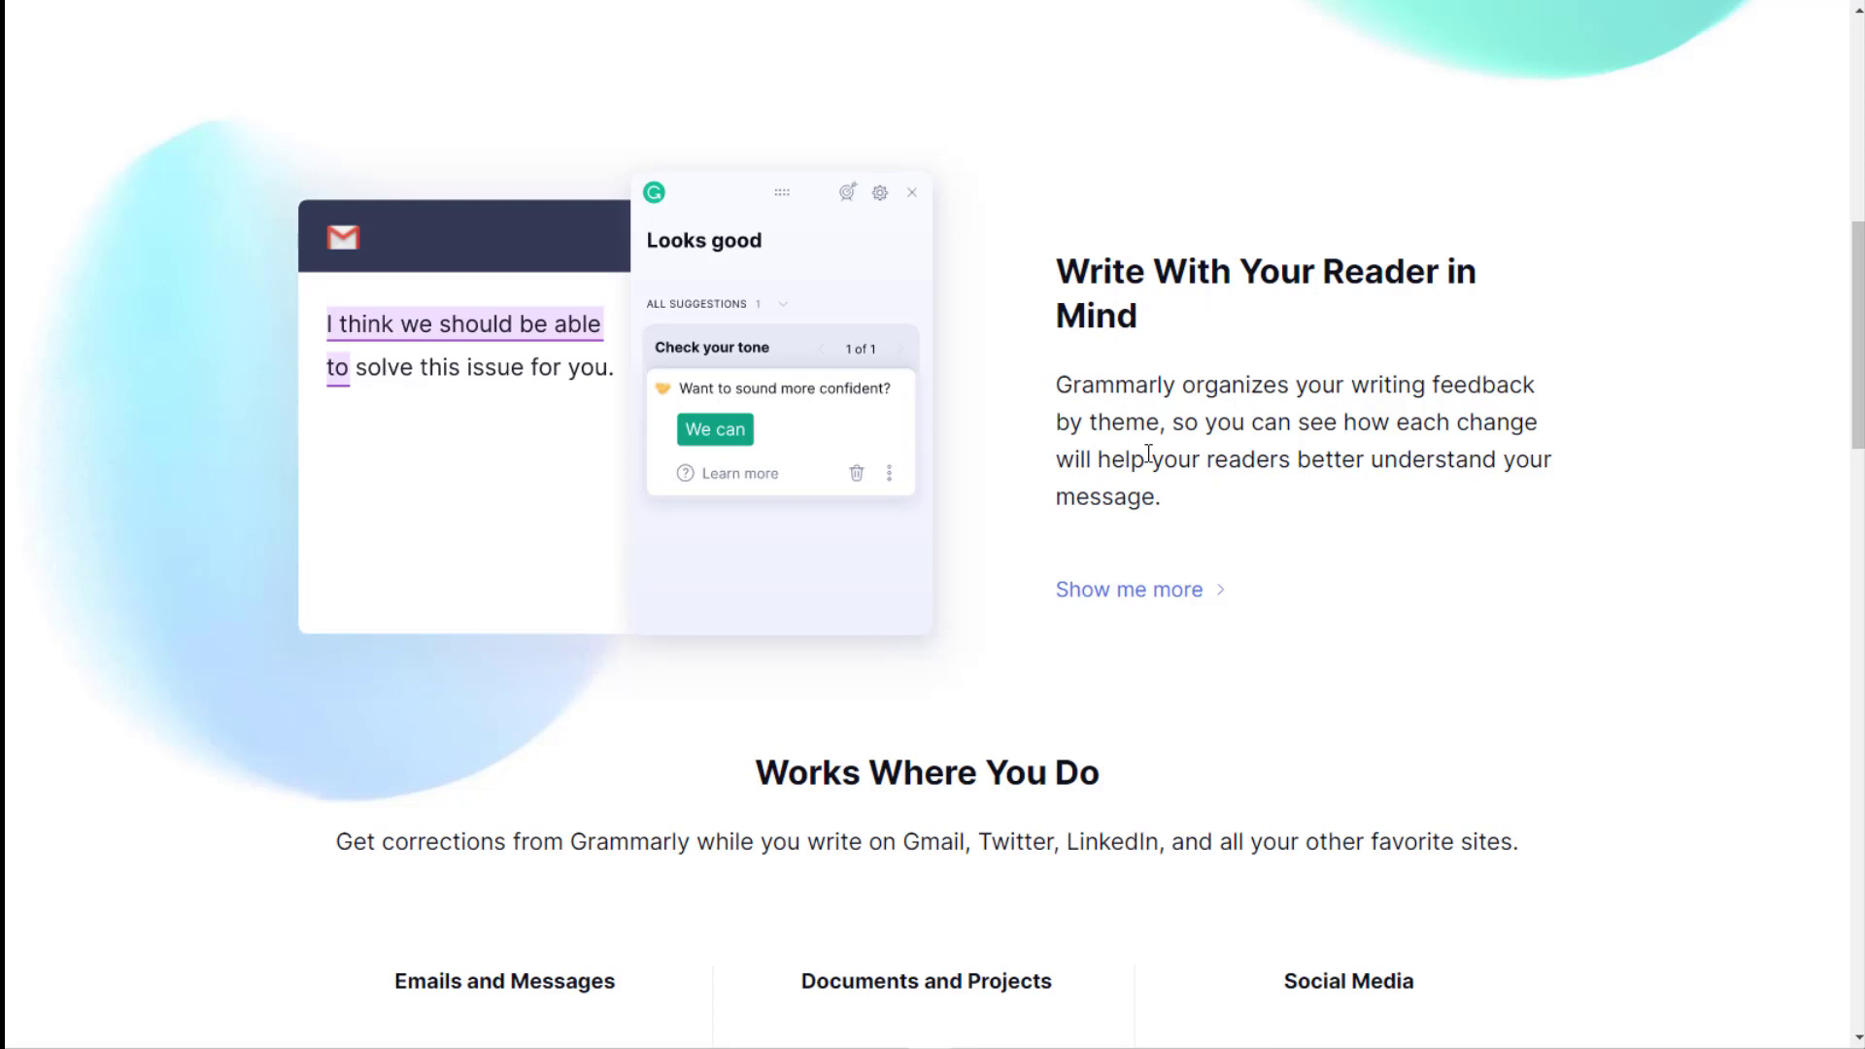
{"action": "scroll", "coordinate": [1524, 457], "scroll_direction": "down", "scroll_amount": 5}
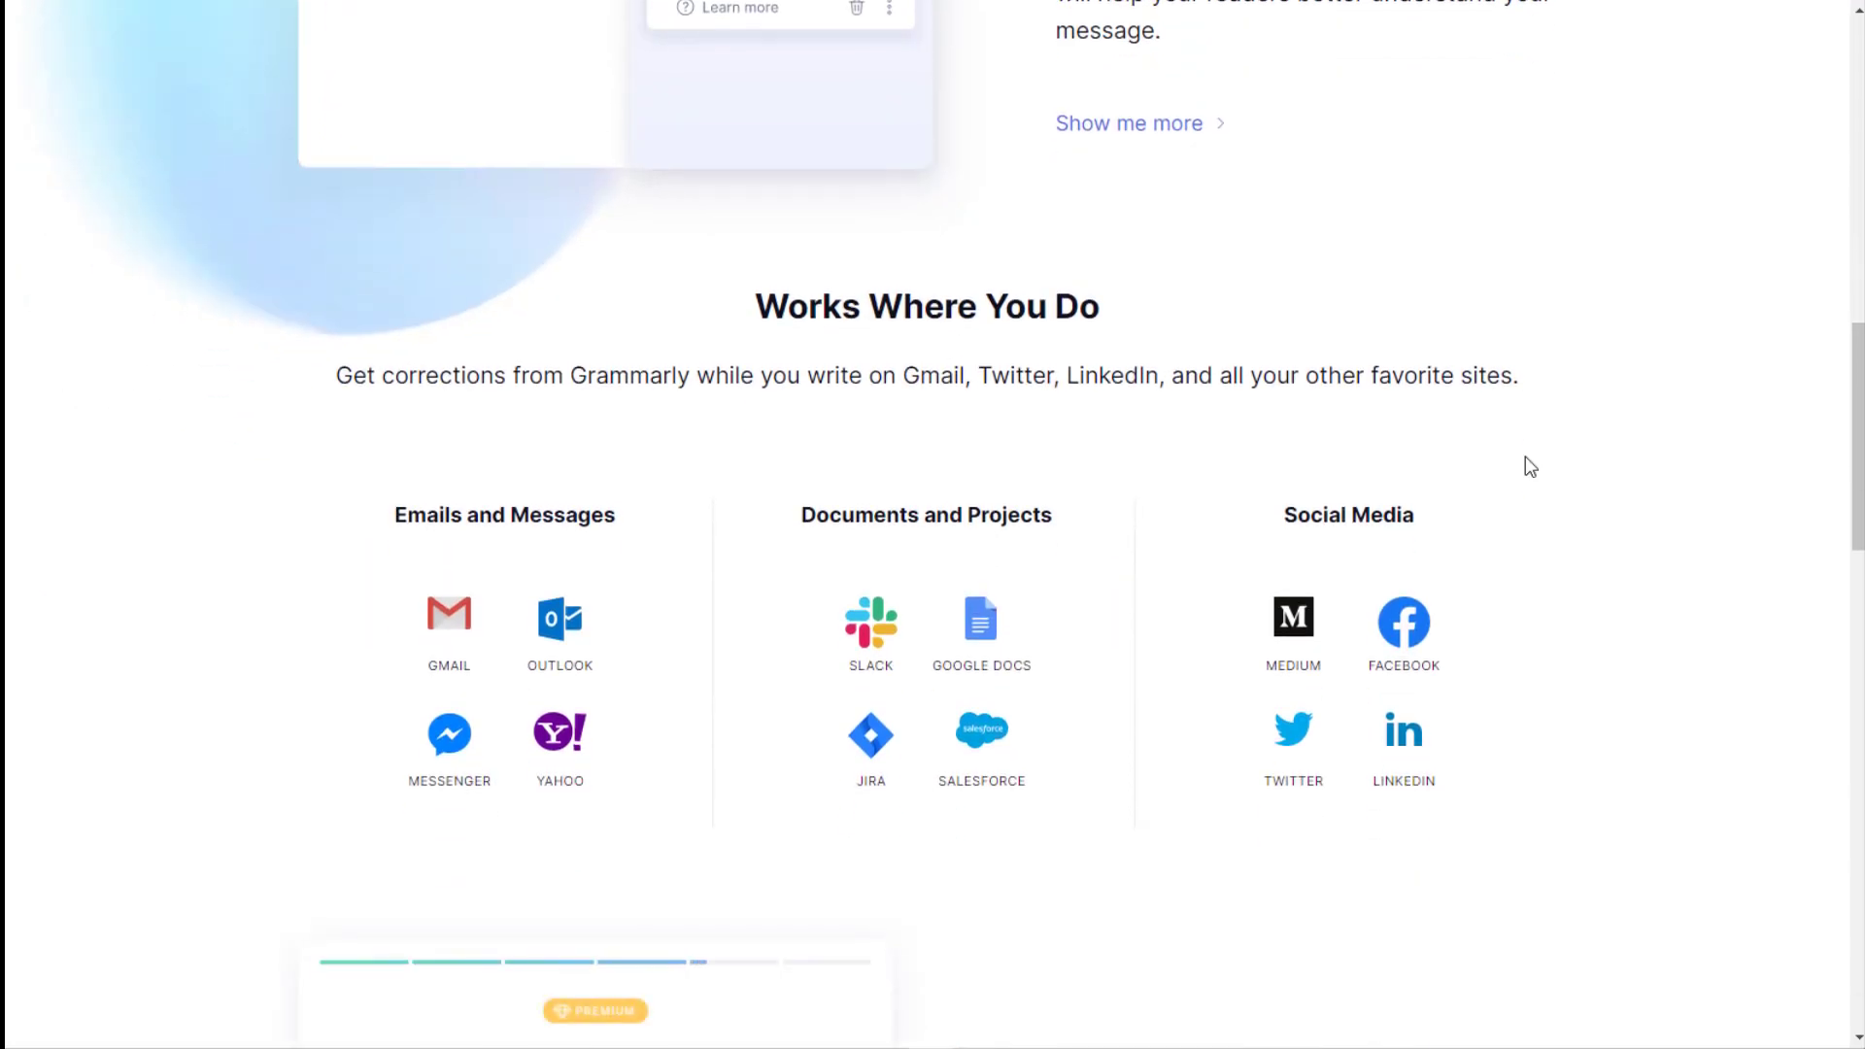
{"action": "scroll", "coordinate": [1530, 466], "scroll_direction": "down", "scroll_amount": 2}
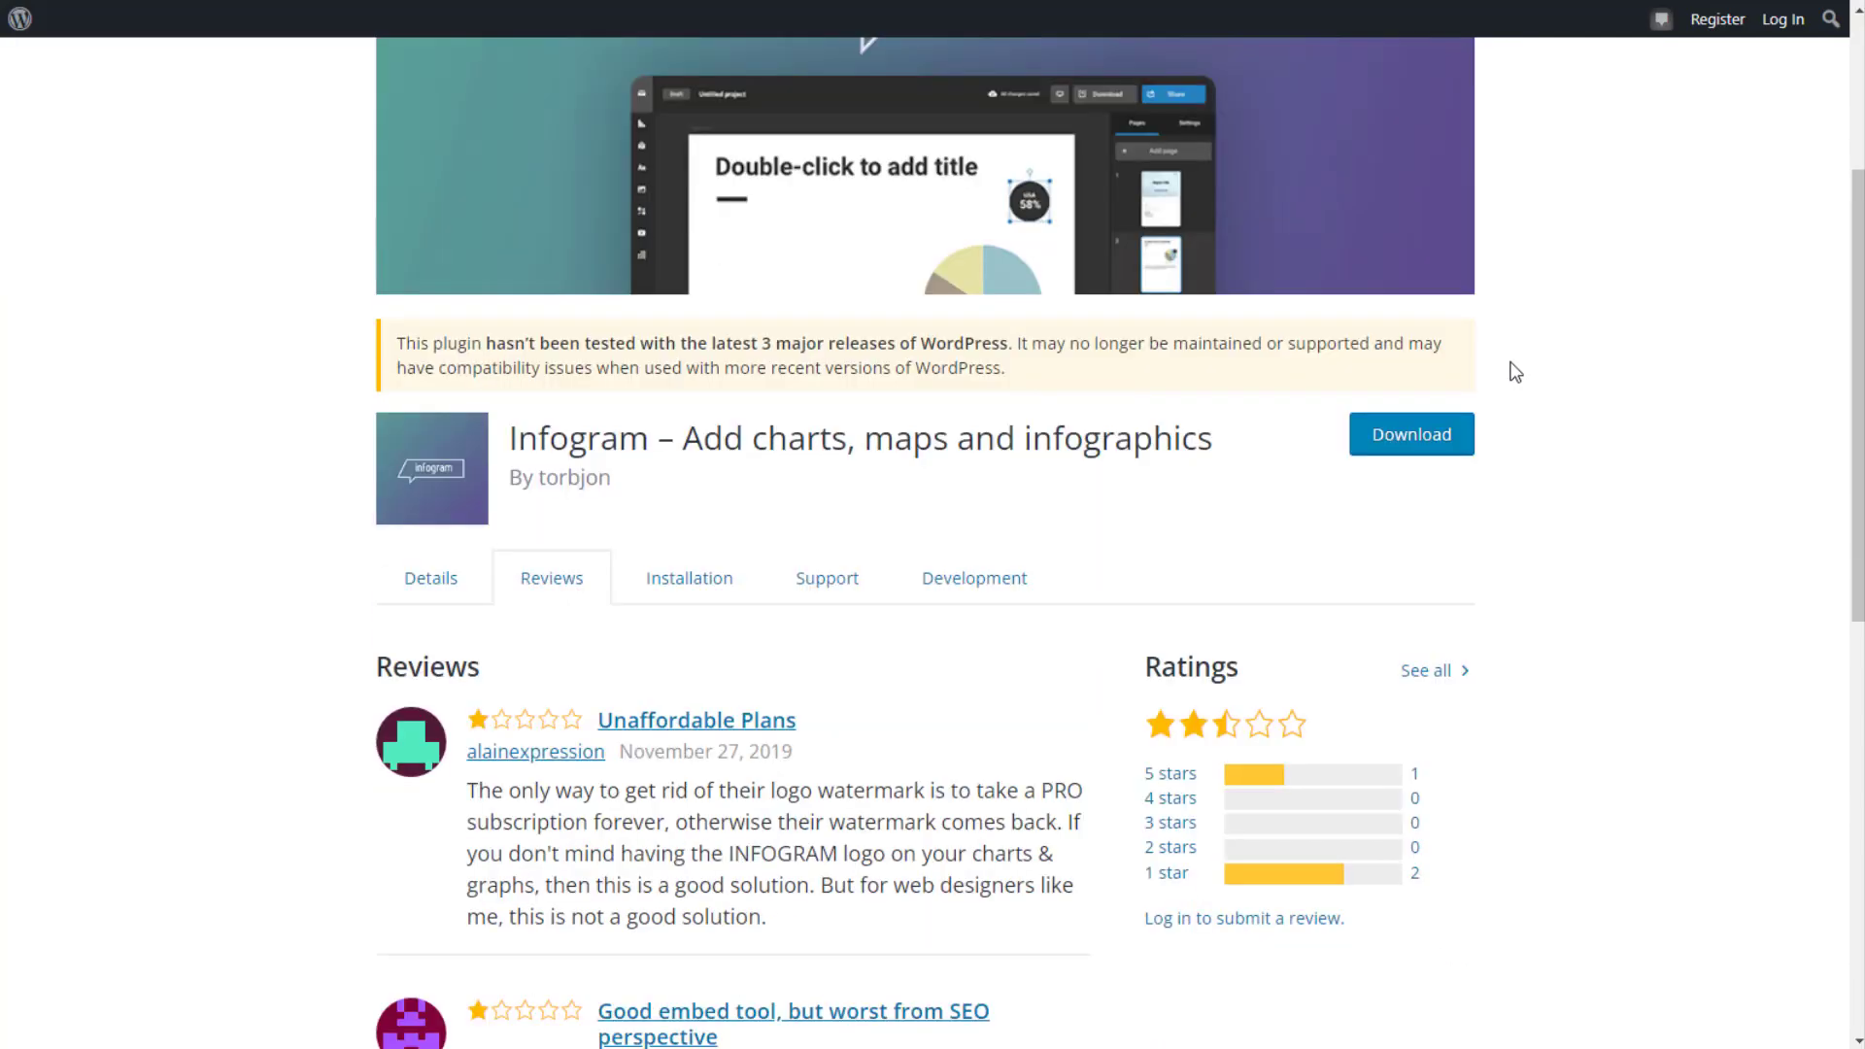
Step: Open the Infogram plugin's details to read its description
{"action": "left_click", "coordinate": [433, 577]}
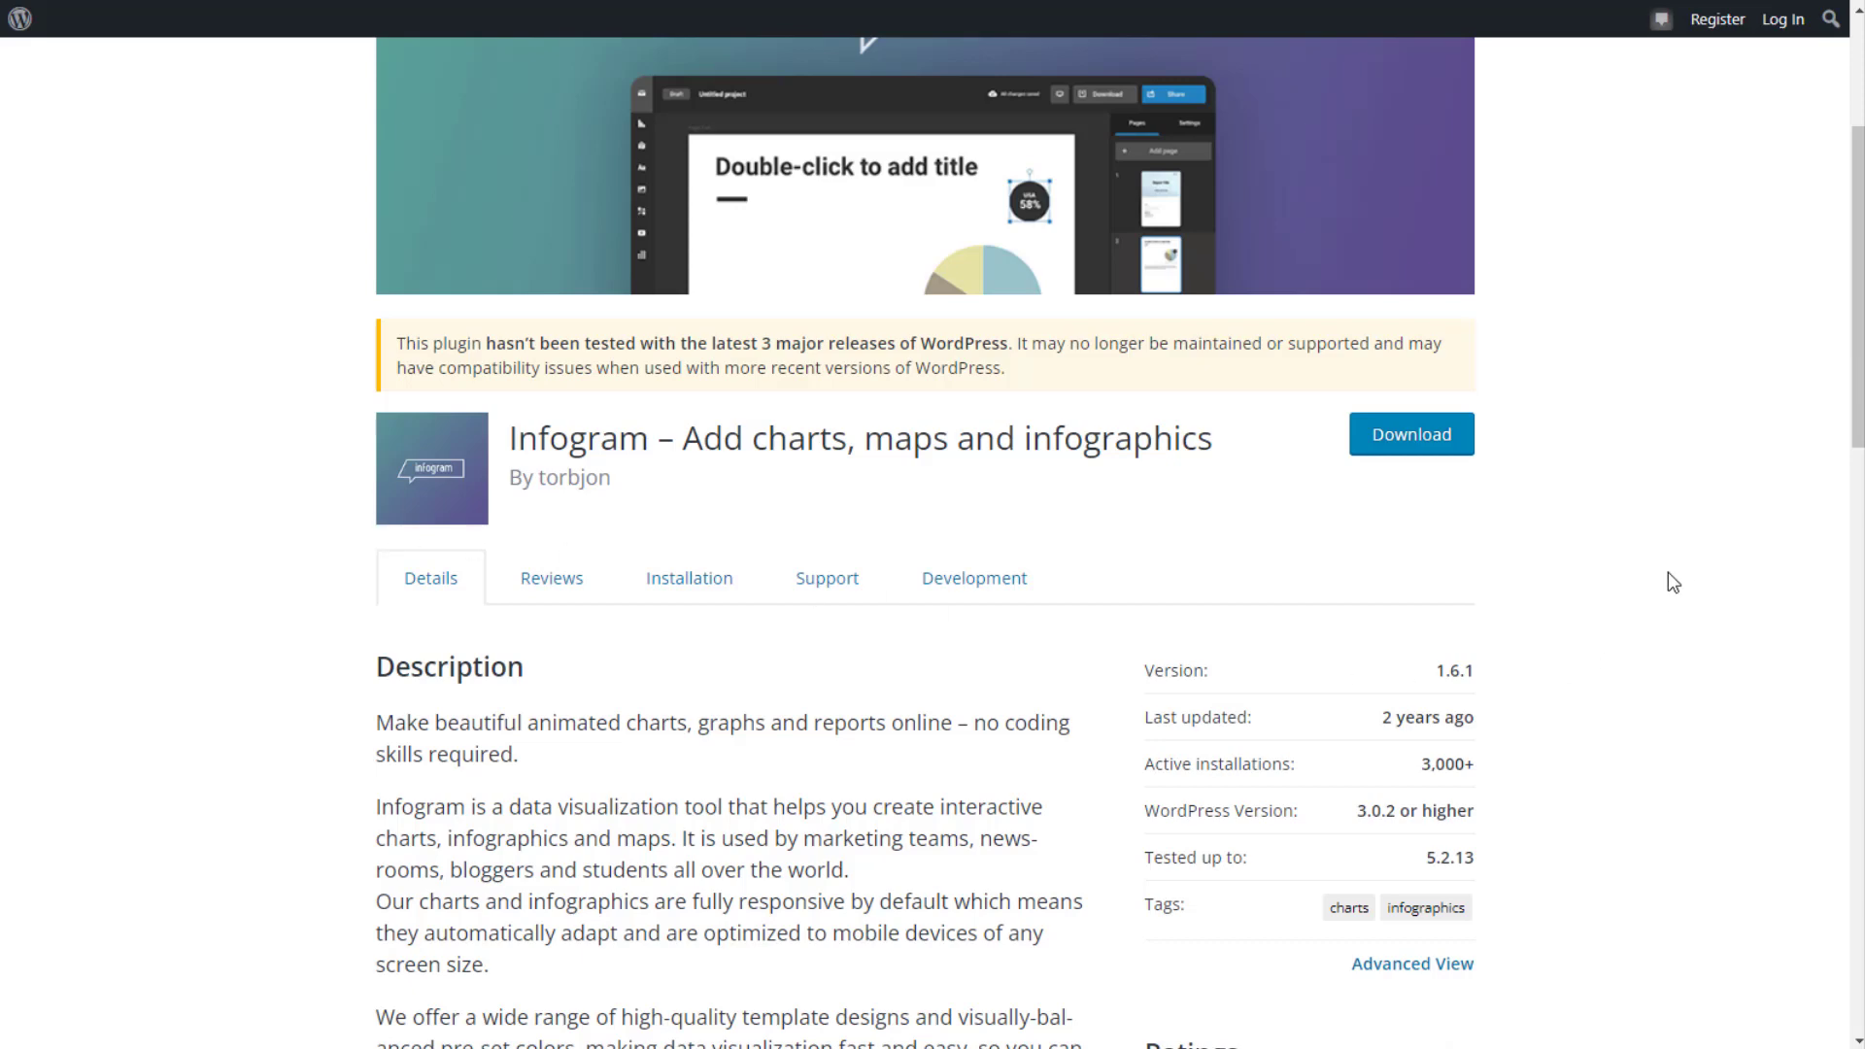
Step: Look through the Infogram plugin's description, ratings and screenshots, and play the "Unveiling a whole new Infogram" video
{"action": "scroll", "coordinate": [1662, 581], "scroll_direction": "down", "scroll_amount": 7}
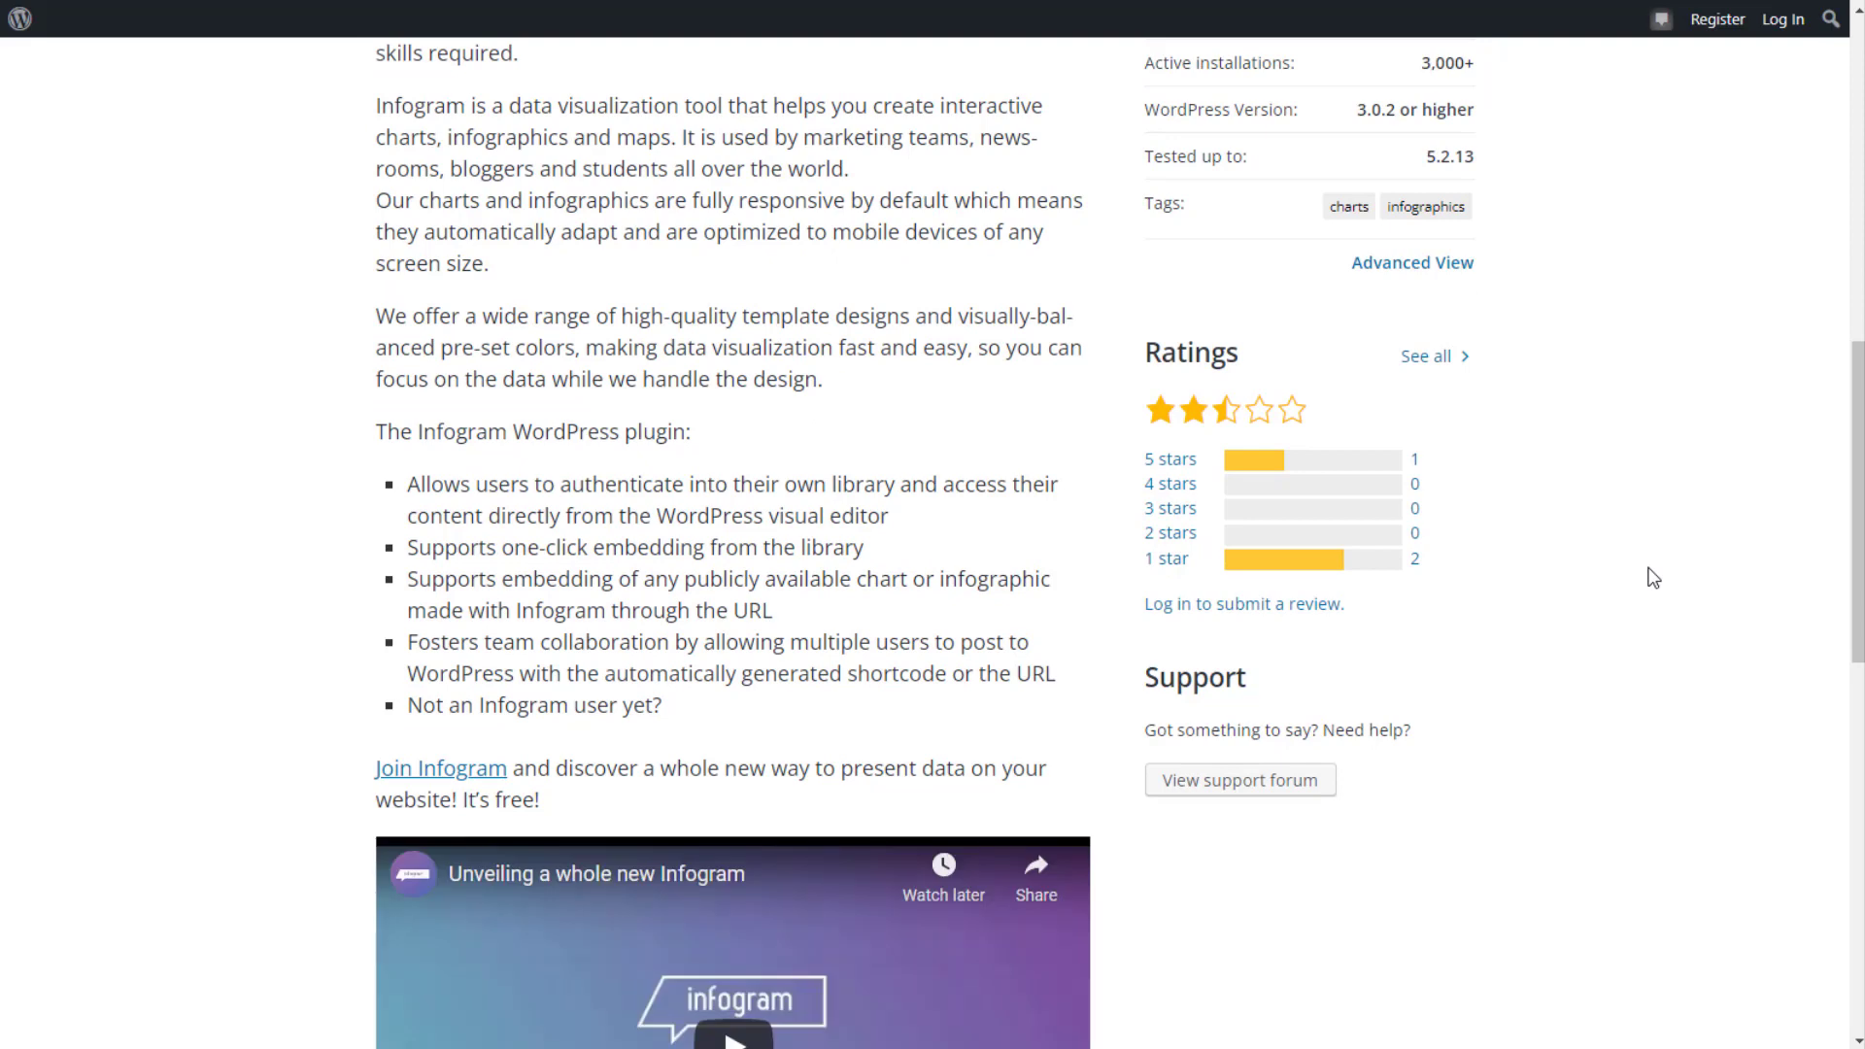
{"action": "scroll", "coordinate": [1652, 573], "scroll_direction": "down", "scroll_amount": 6}
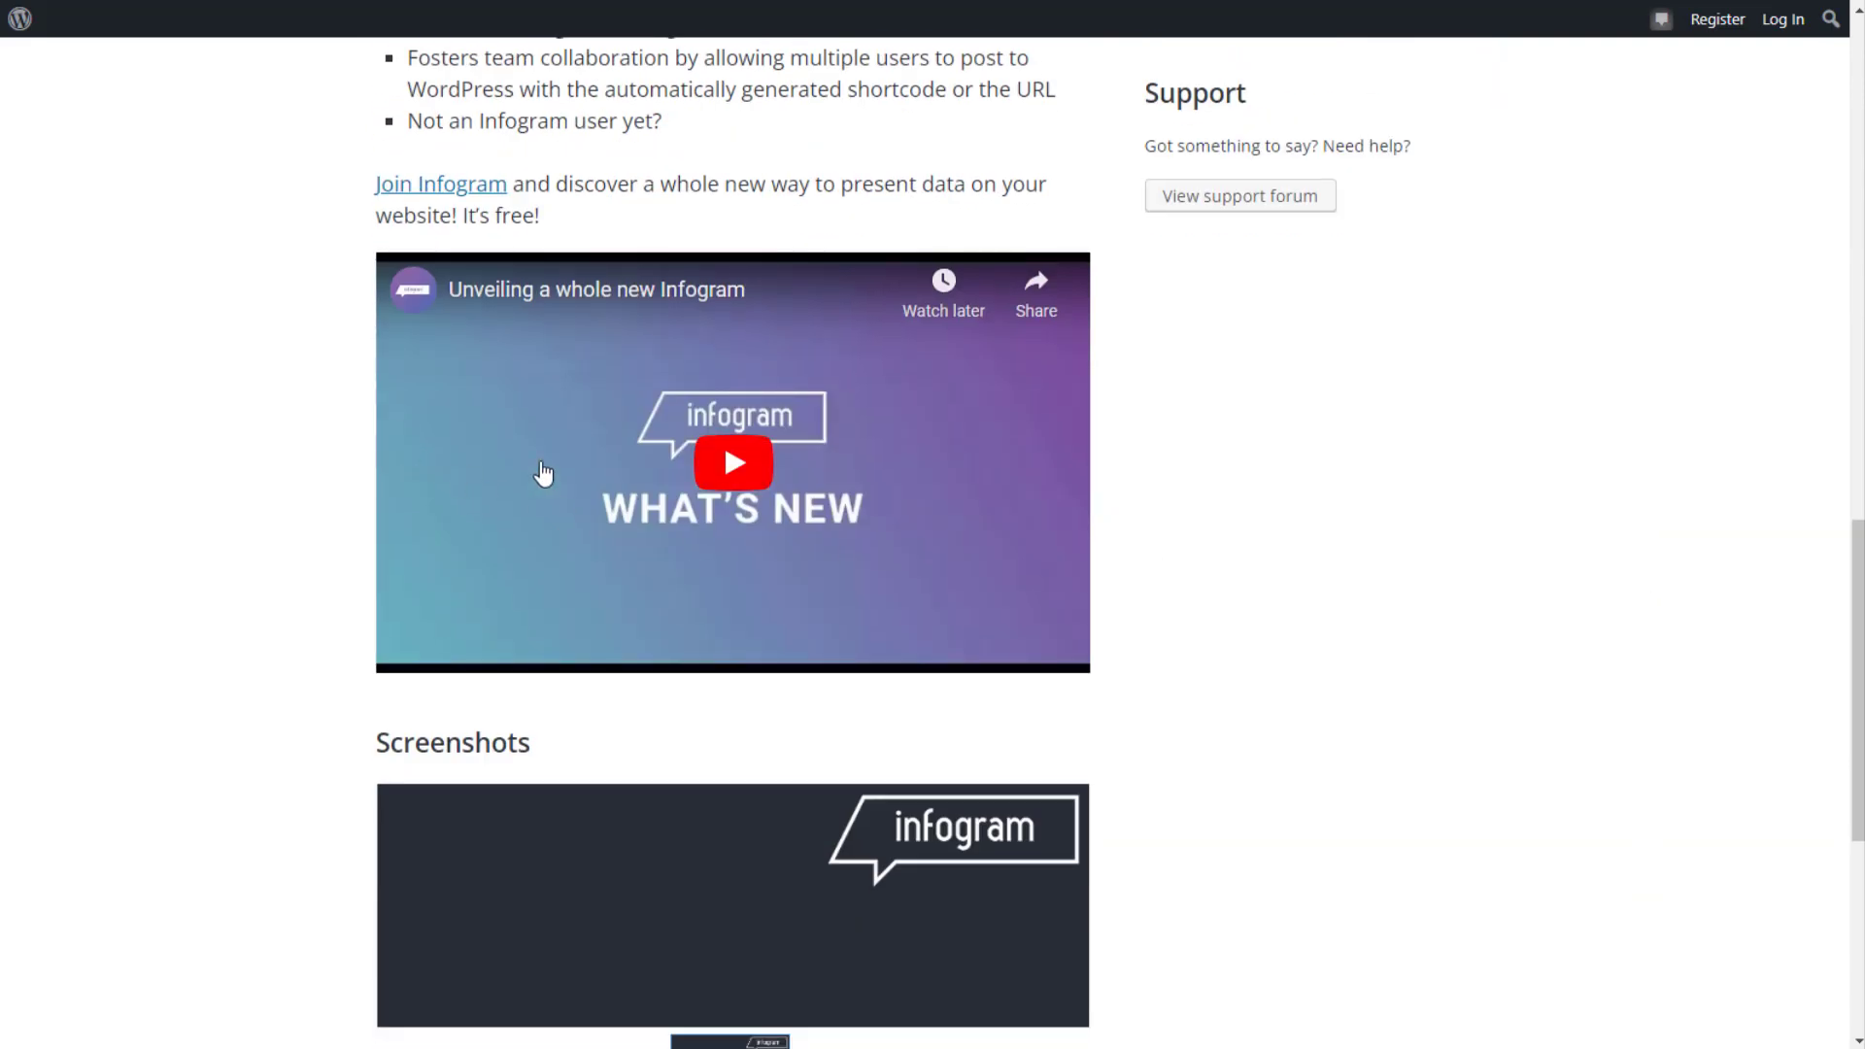
{"action": "left_click", "coordinate": [729, 461]}
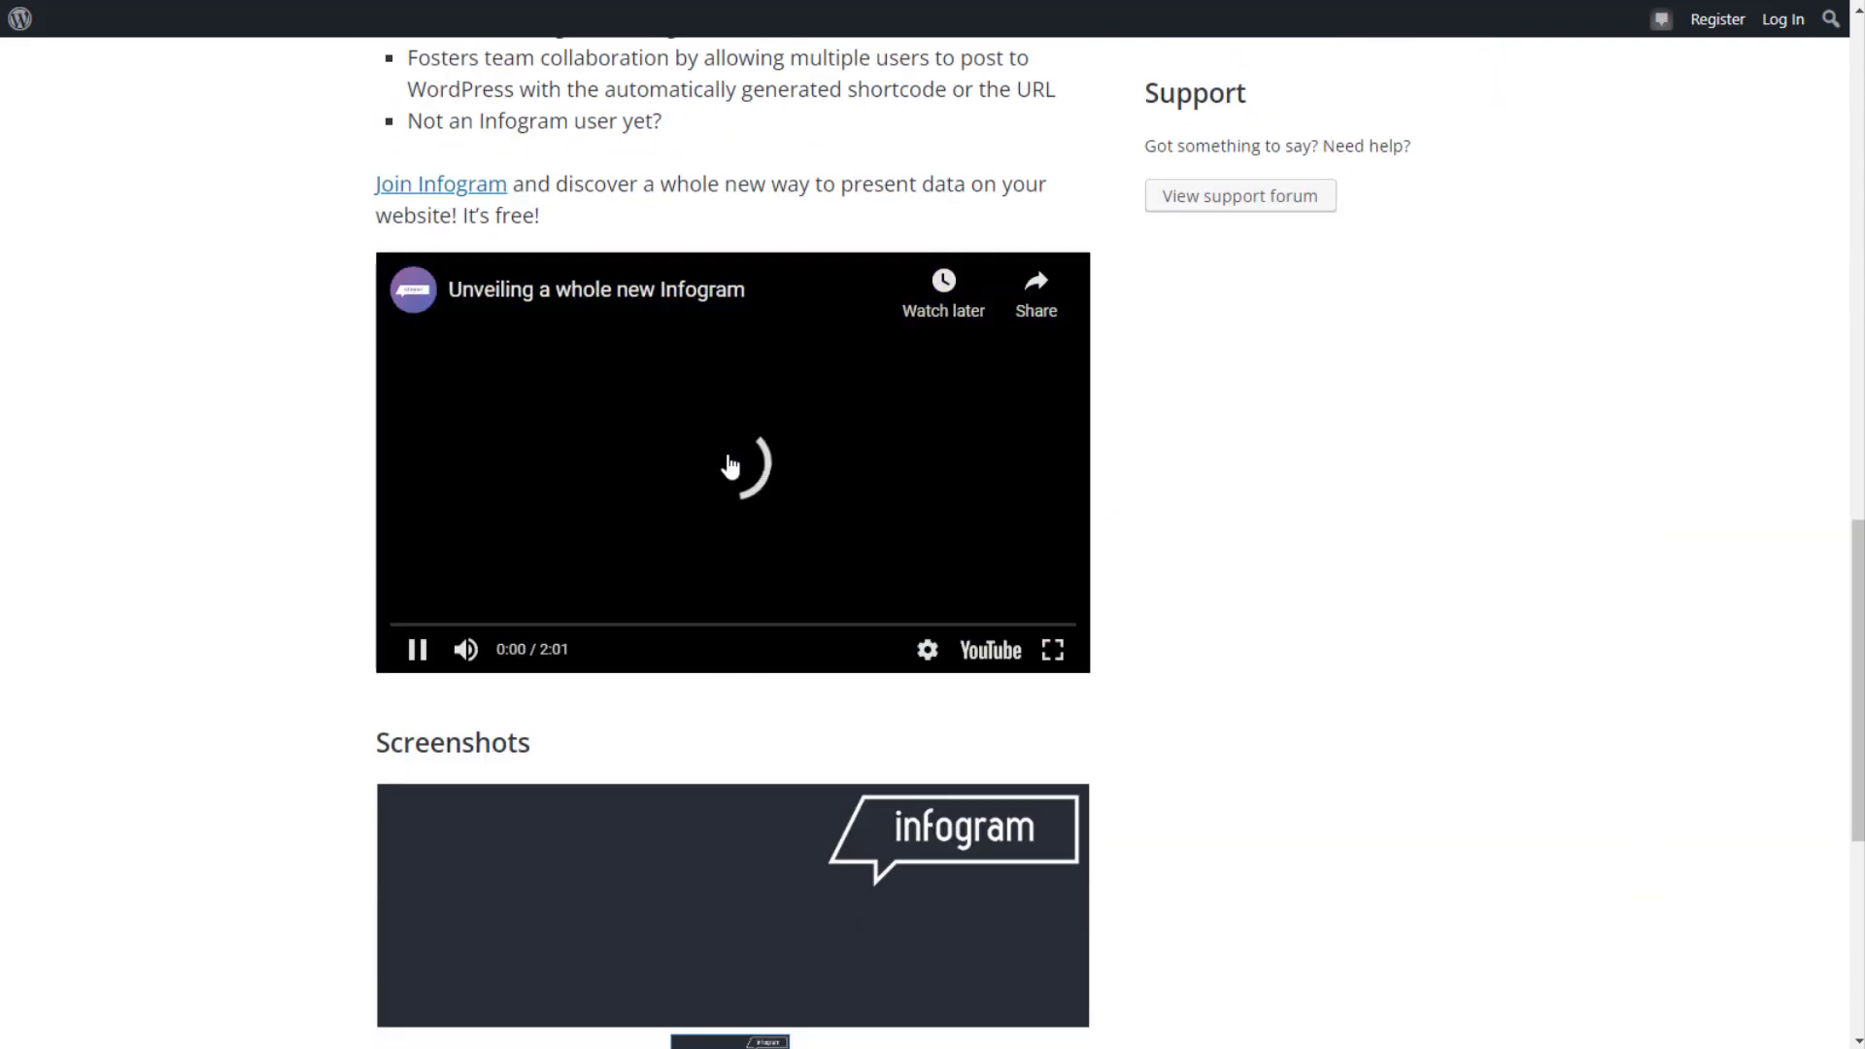
{"action": "scroll", "coordinate": [1285, 519], "scroll_direction": "up", "scroll_amount": 1}
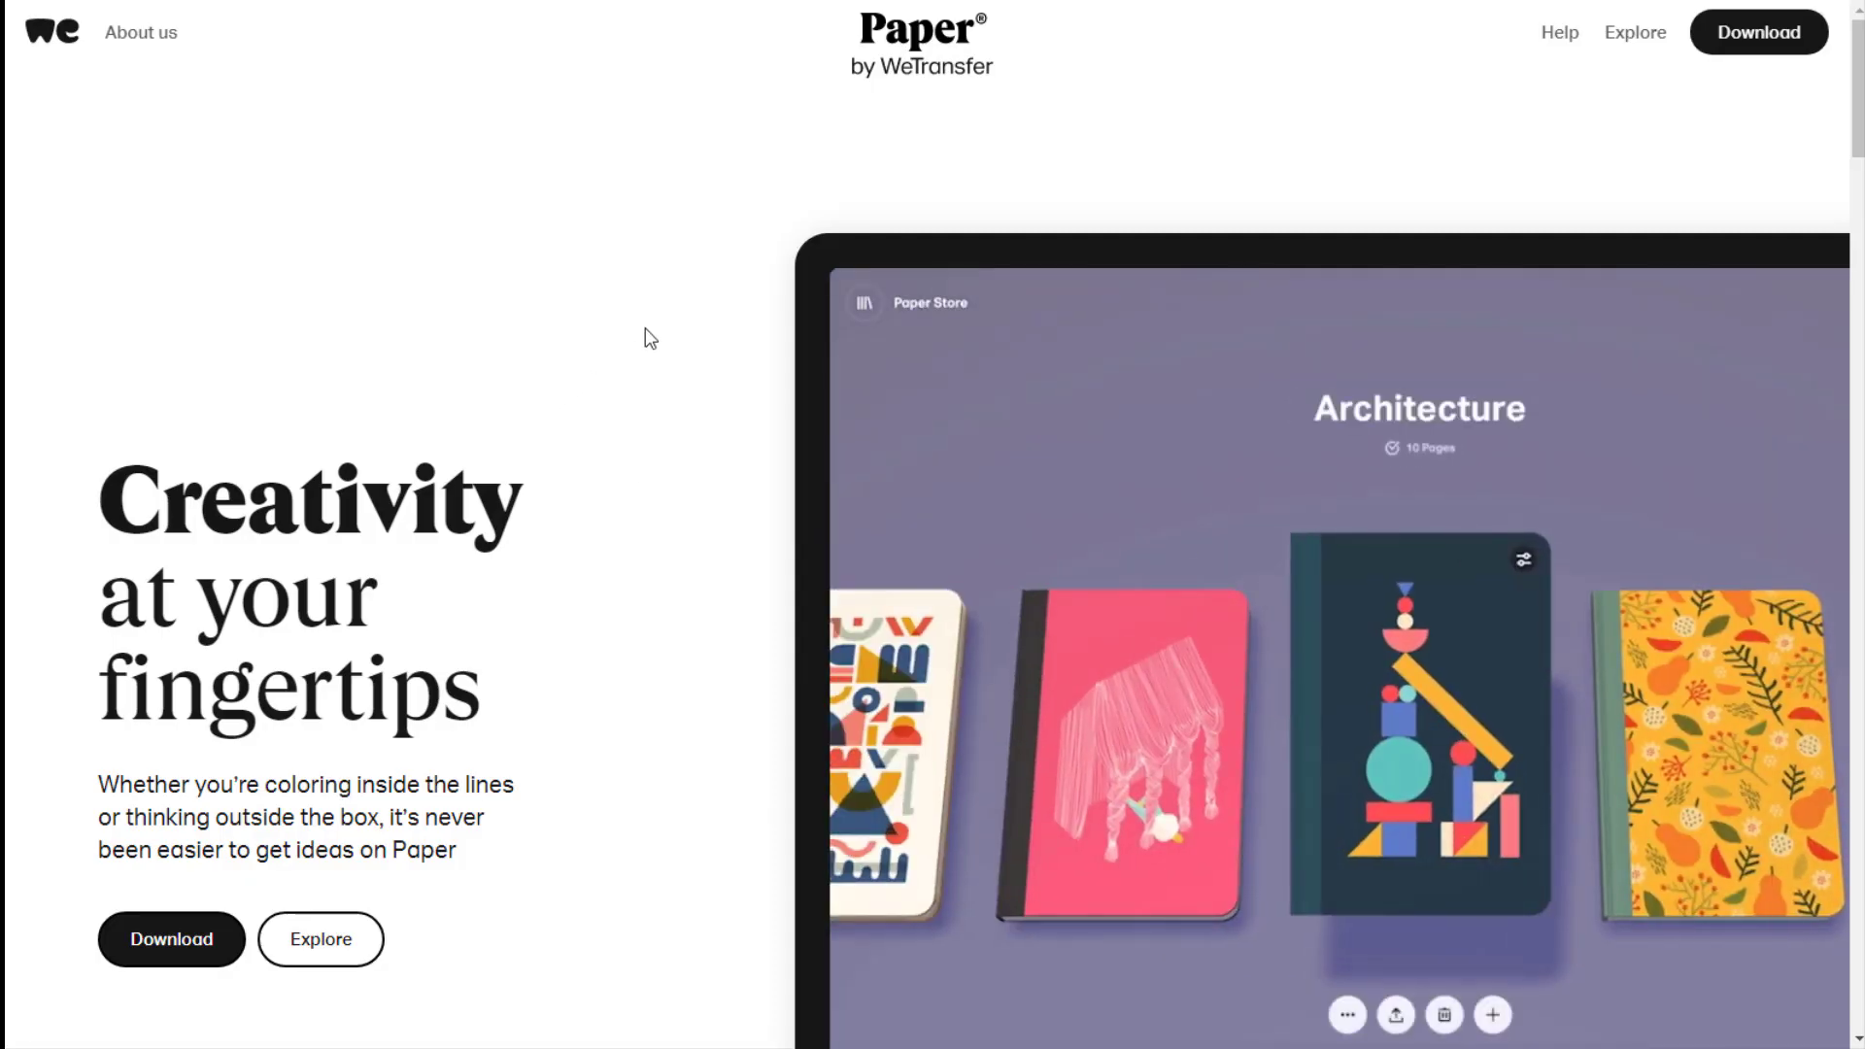
Step: Look through the Paper by WeTransfer homepage, covering its journals and the "Bring life to your ideas" section
{"action": "scroll", "coordinate": [678, 342], "scroll_direction": "down", "scroll_amount": 2}
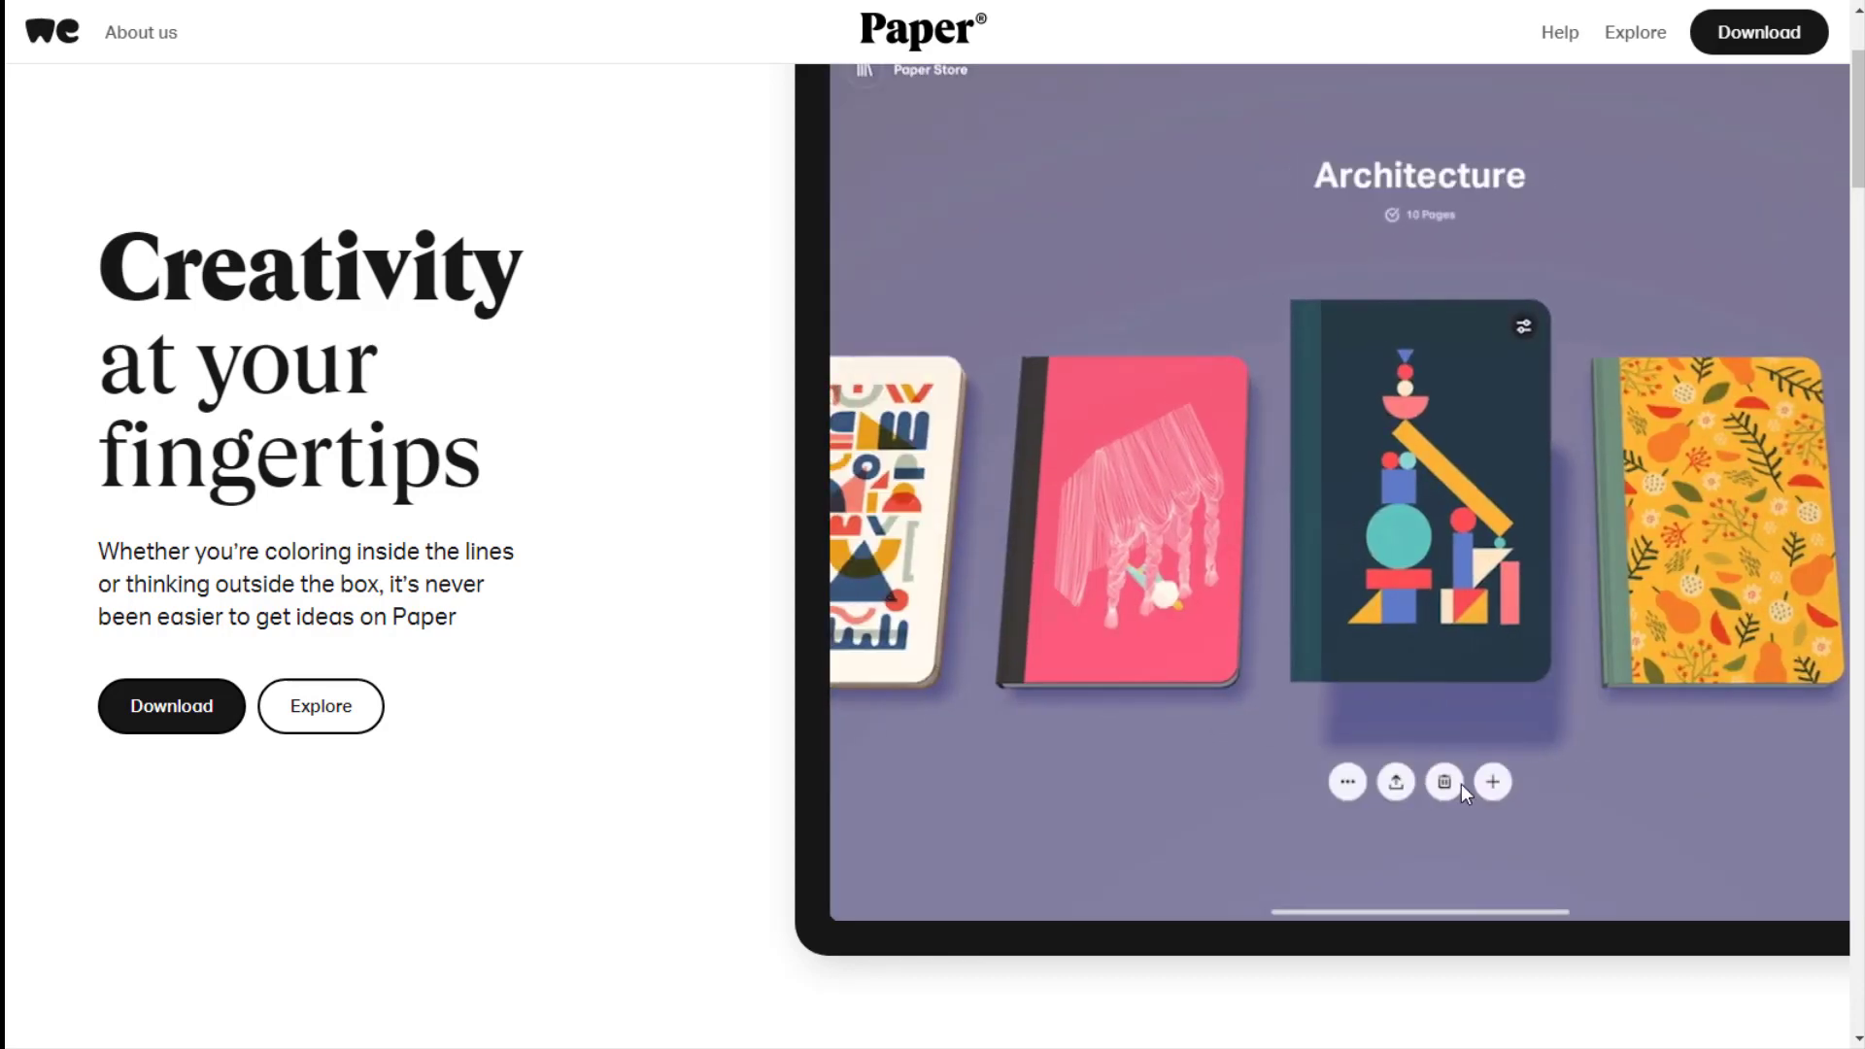
{"action": "scroll", "coordinate": [581, 661], "scroll_direction": "down", "scroll_amount": 10}
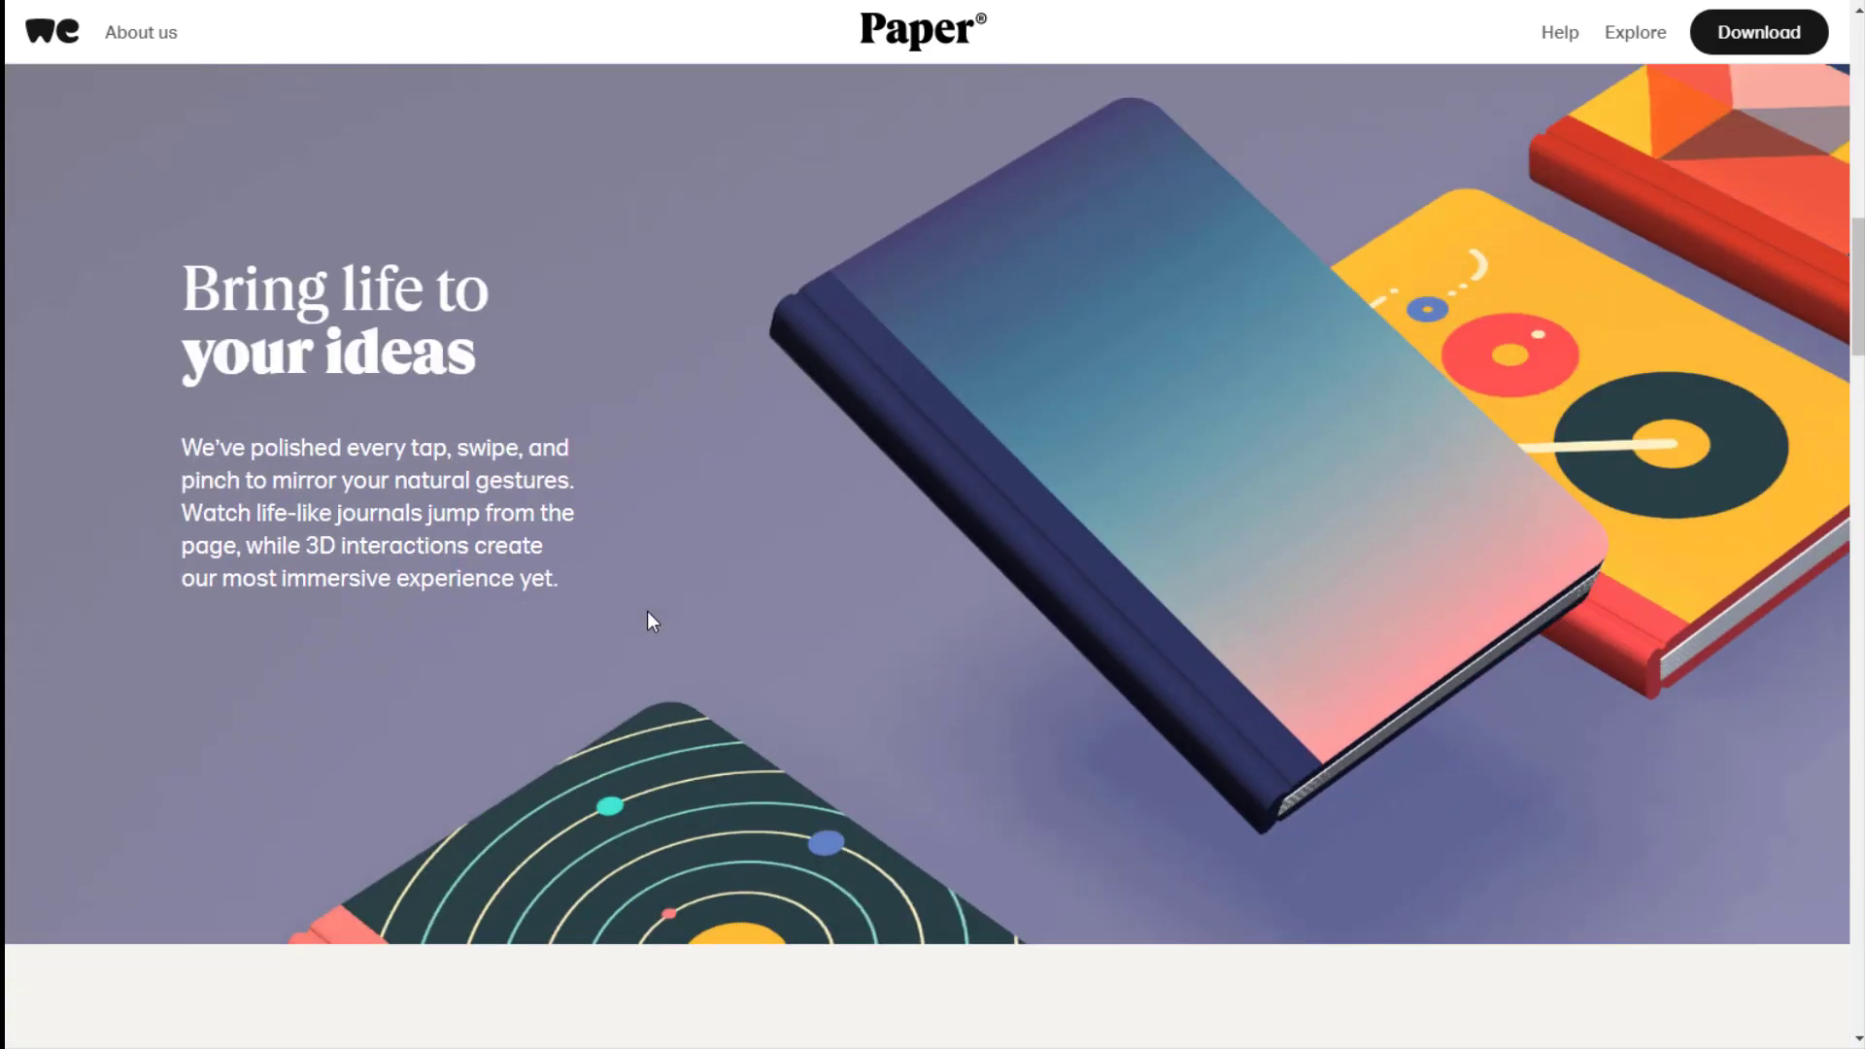
{"action": "scroll", "coordinate": [647, 610], "scroll_direction": "down", "scroll_amount": 12}
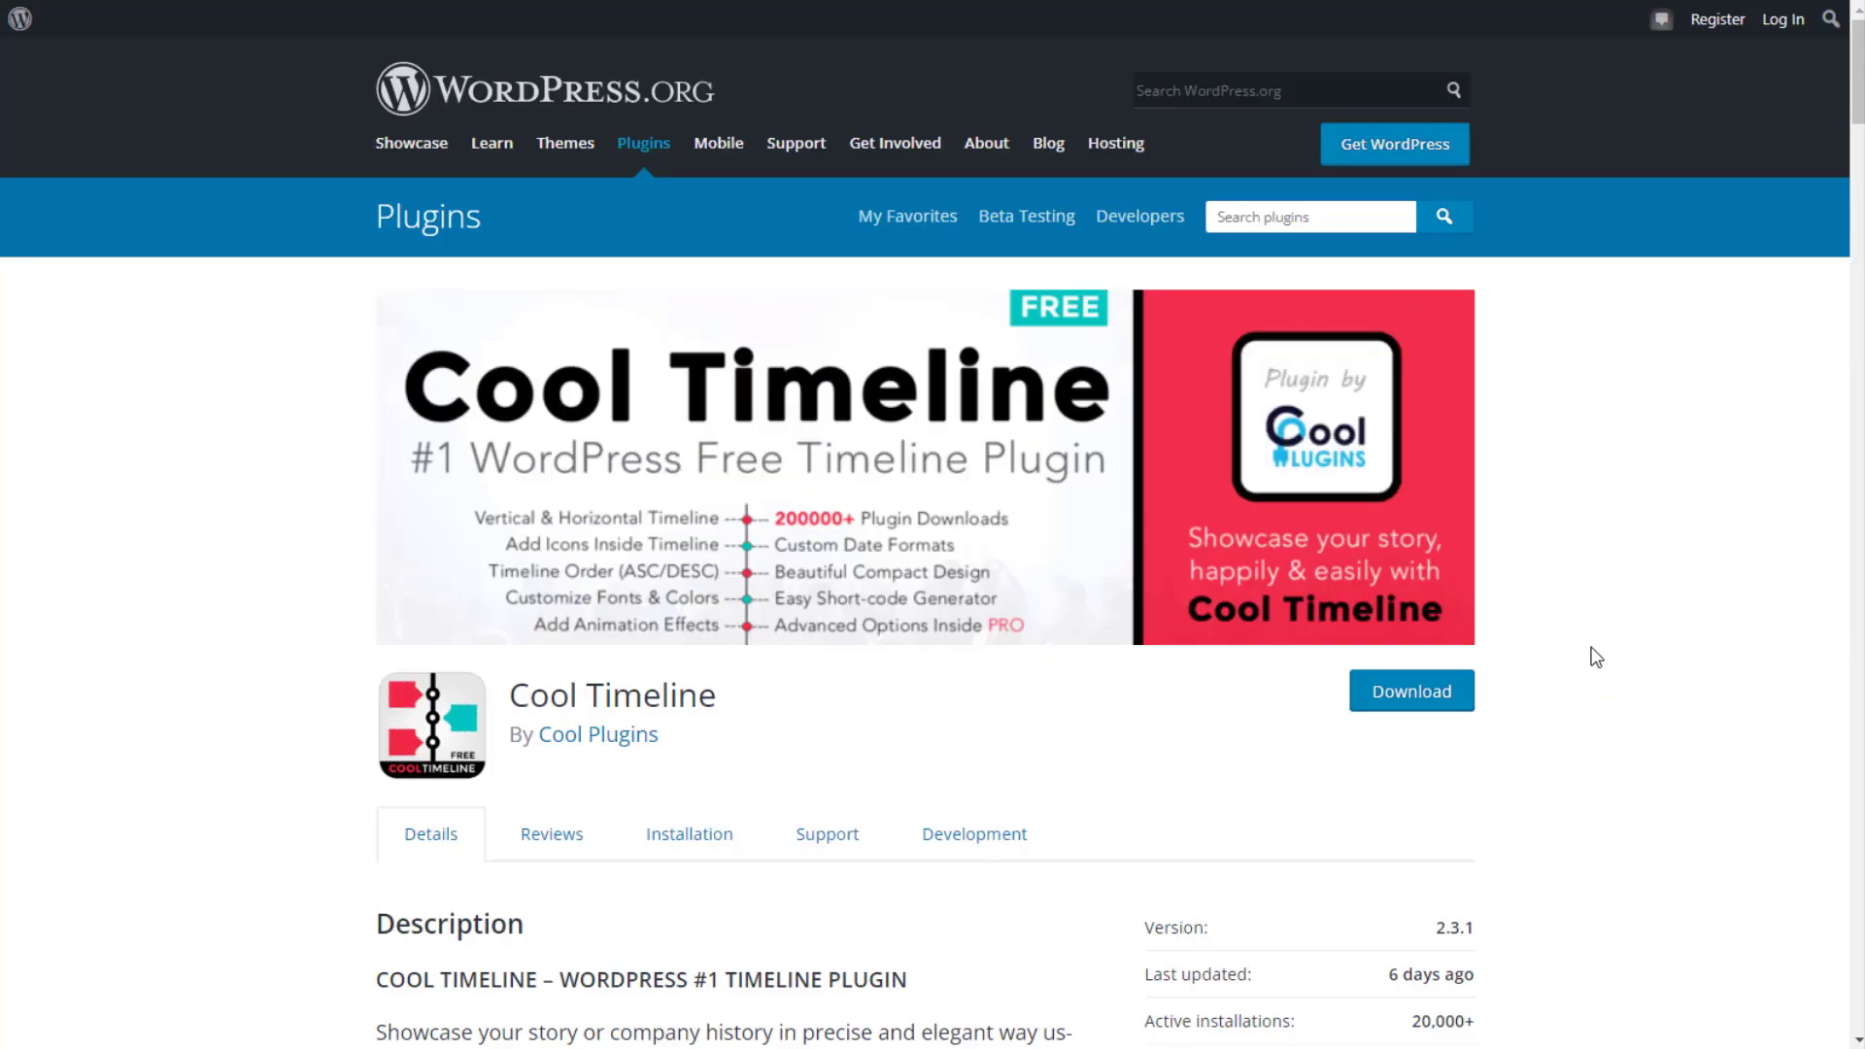
Step: Read the Cool Timeline plugin's description, demos and shortcode details, and play the "Best Timeline Plugin for WordPress" video
{"action": "scroll", "coordinate": [388, 666], "scroll_direction": "down", "scroll_amount": 8}
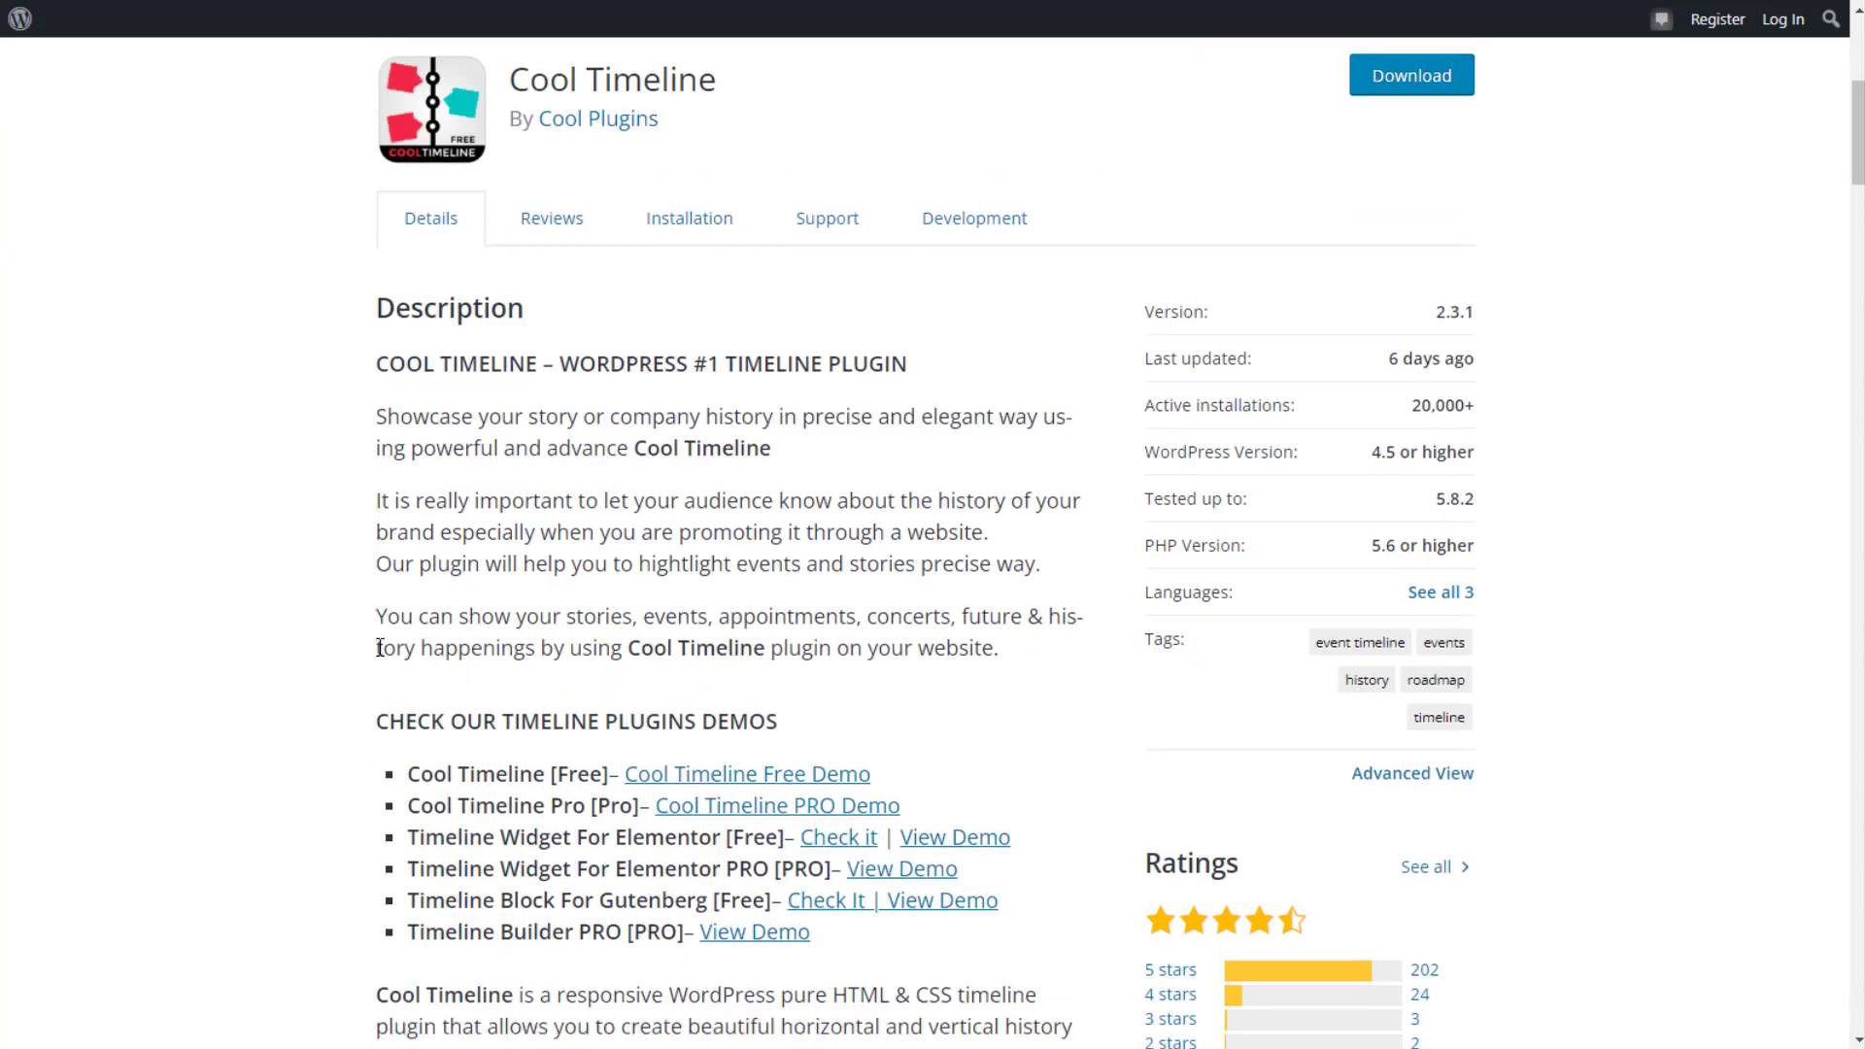
{"action": "scroll", "coordinate": [380, 648], "scroll_direction": "down", "scroll_amount": 2}
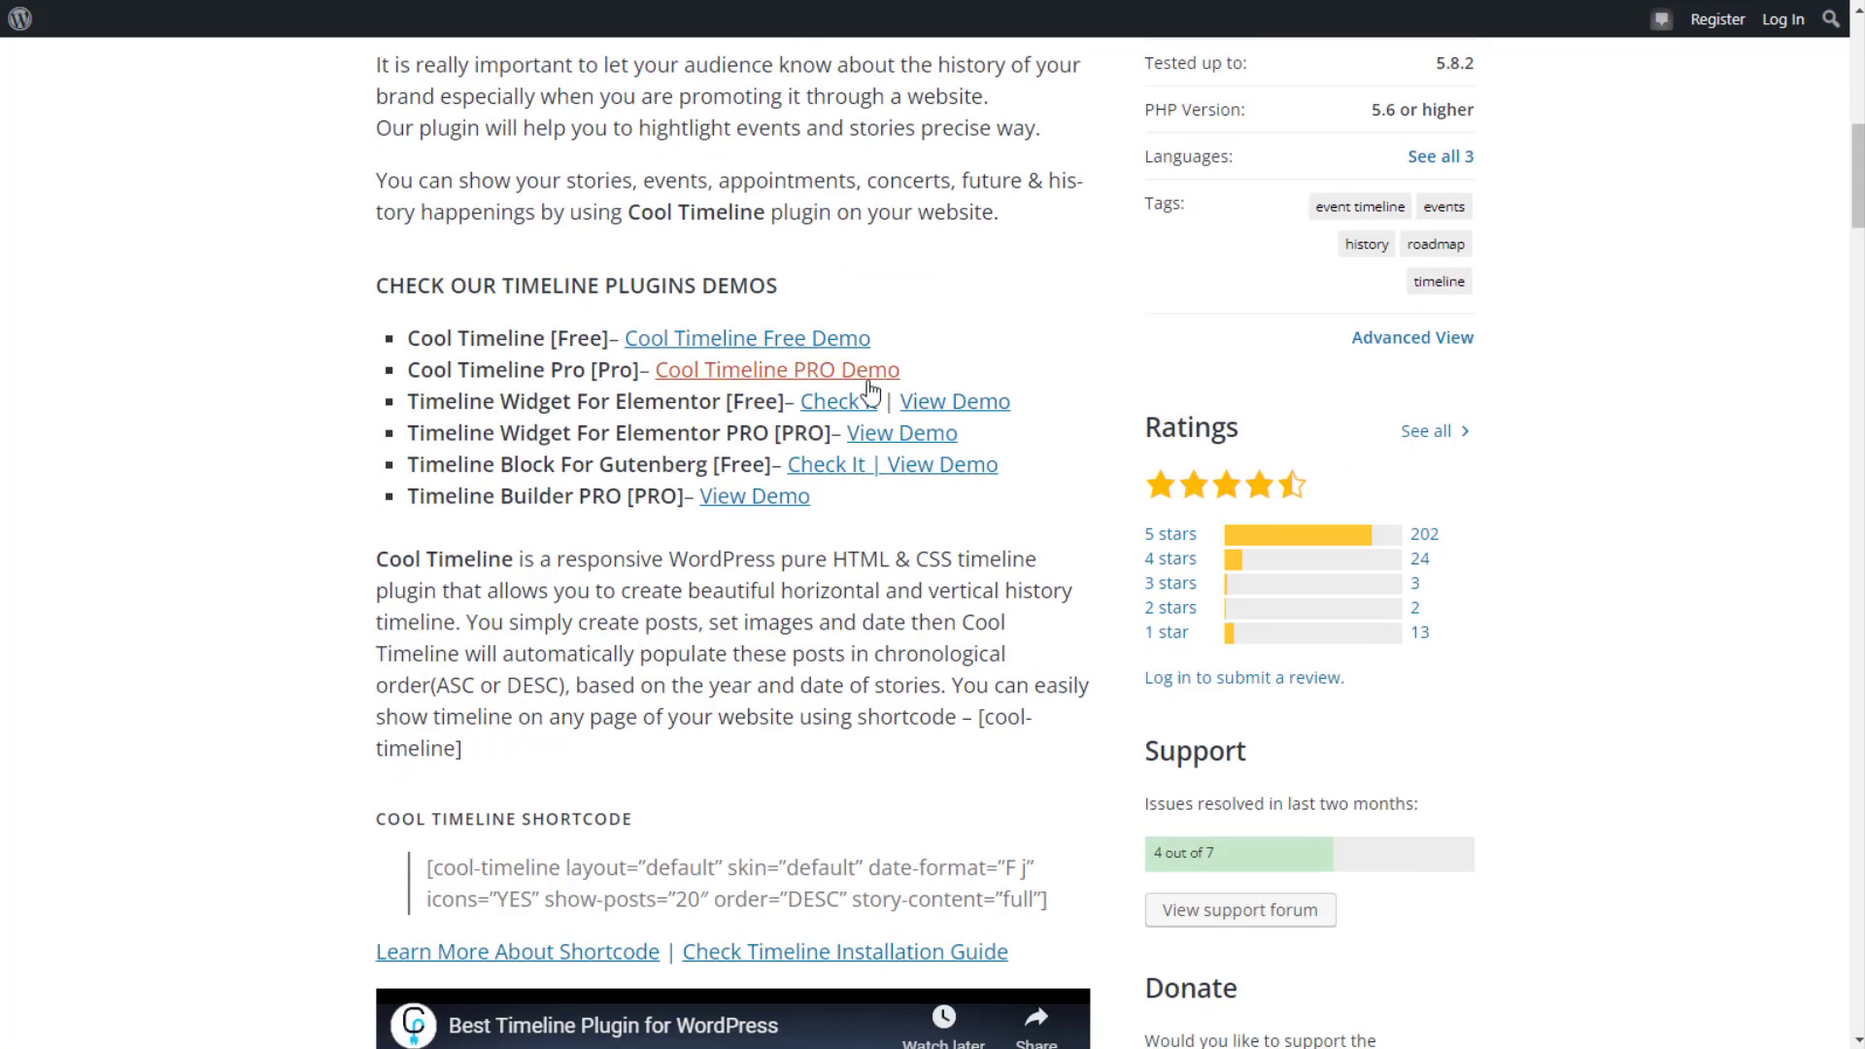
{"action": "scroll", "coordinate": [350, 562], "scroll_direction": "down", "scroll_amount": 5}
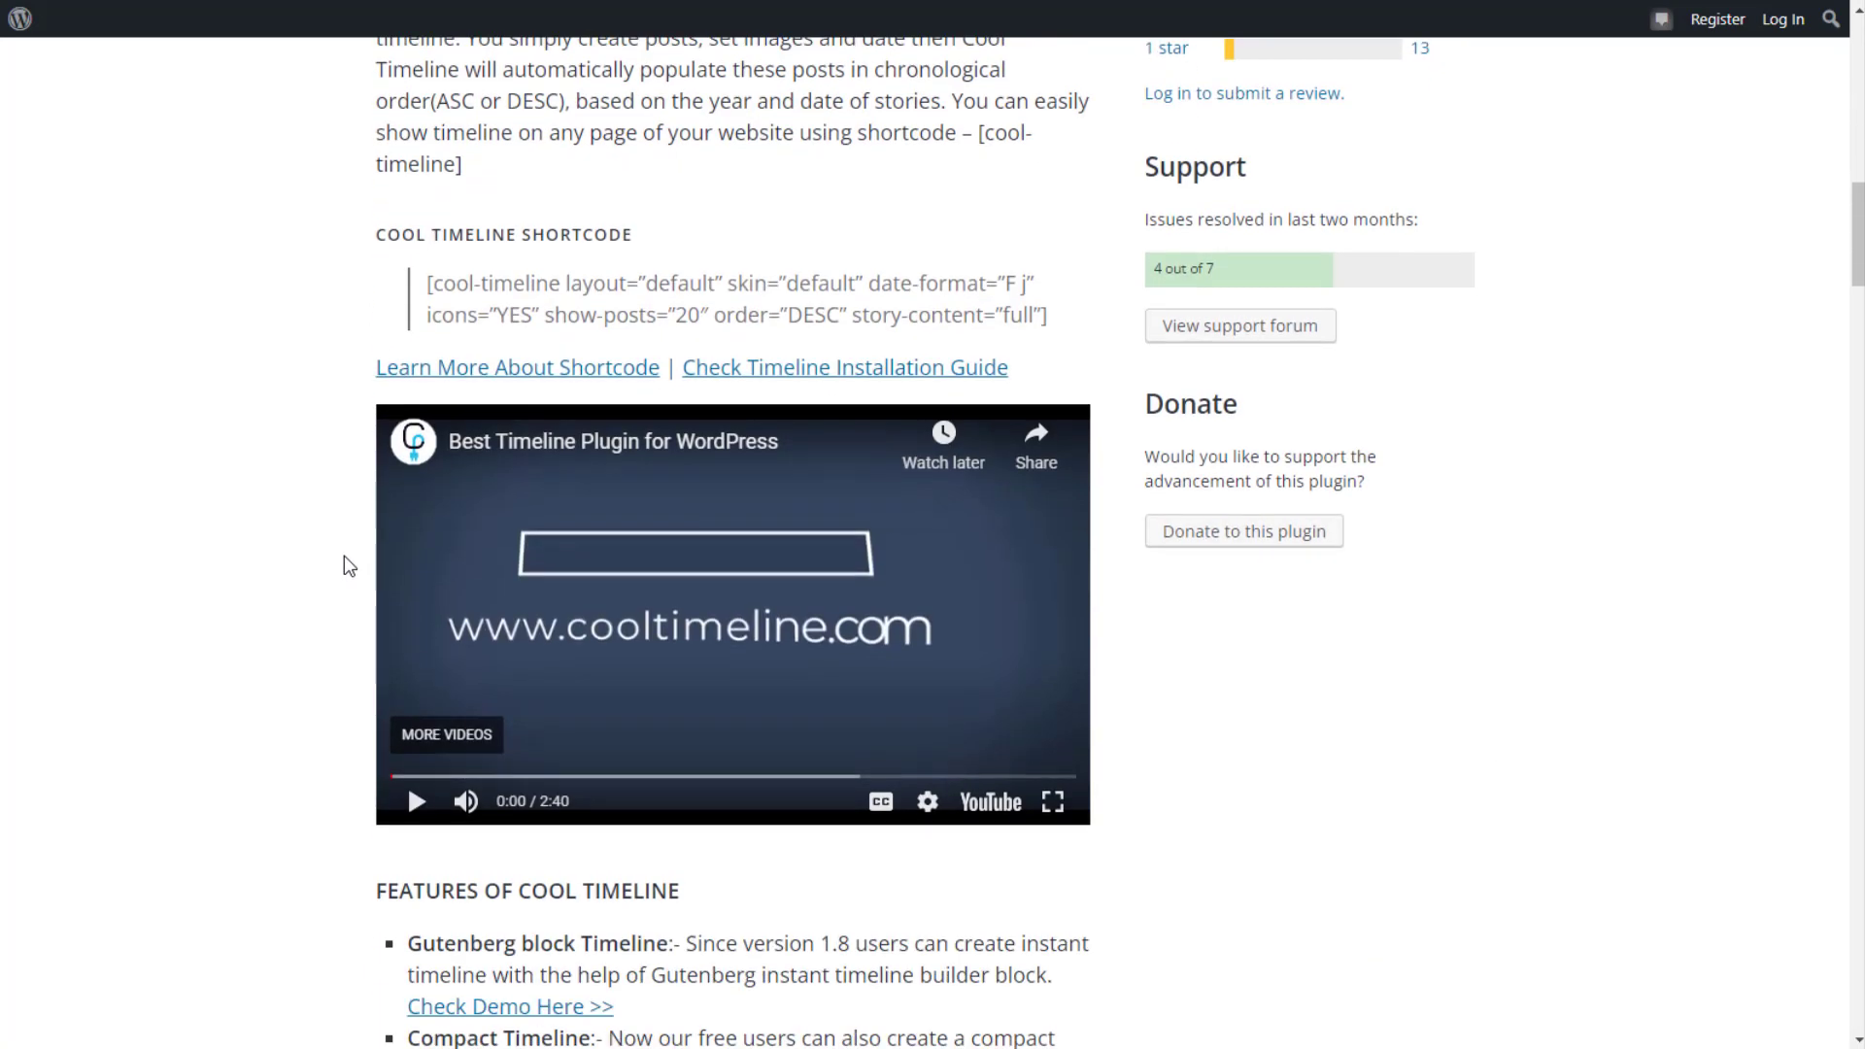
{"action": "scroll", "coordinate": [344, 556], "scroll_direction": "down", "scroll_amount": 1}
{"action": "left_click", "coordinate": [416, 682]}
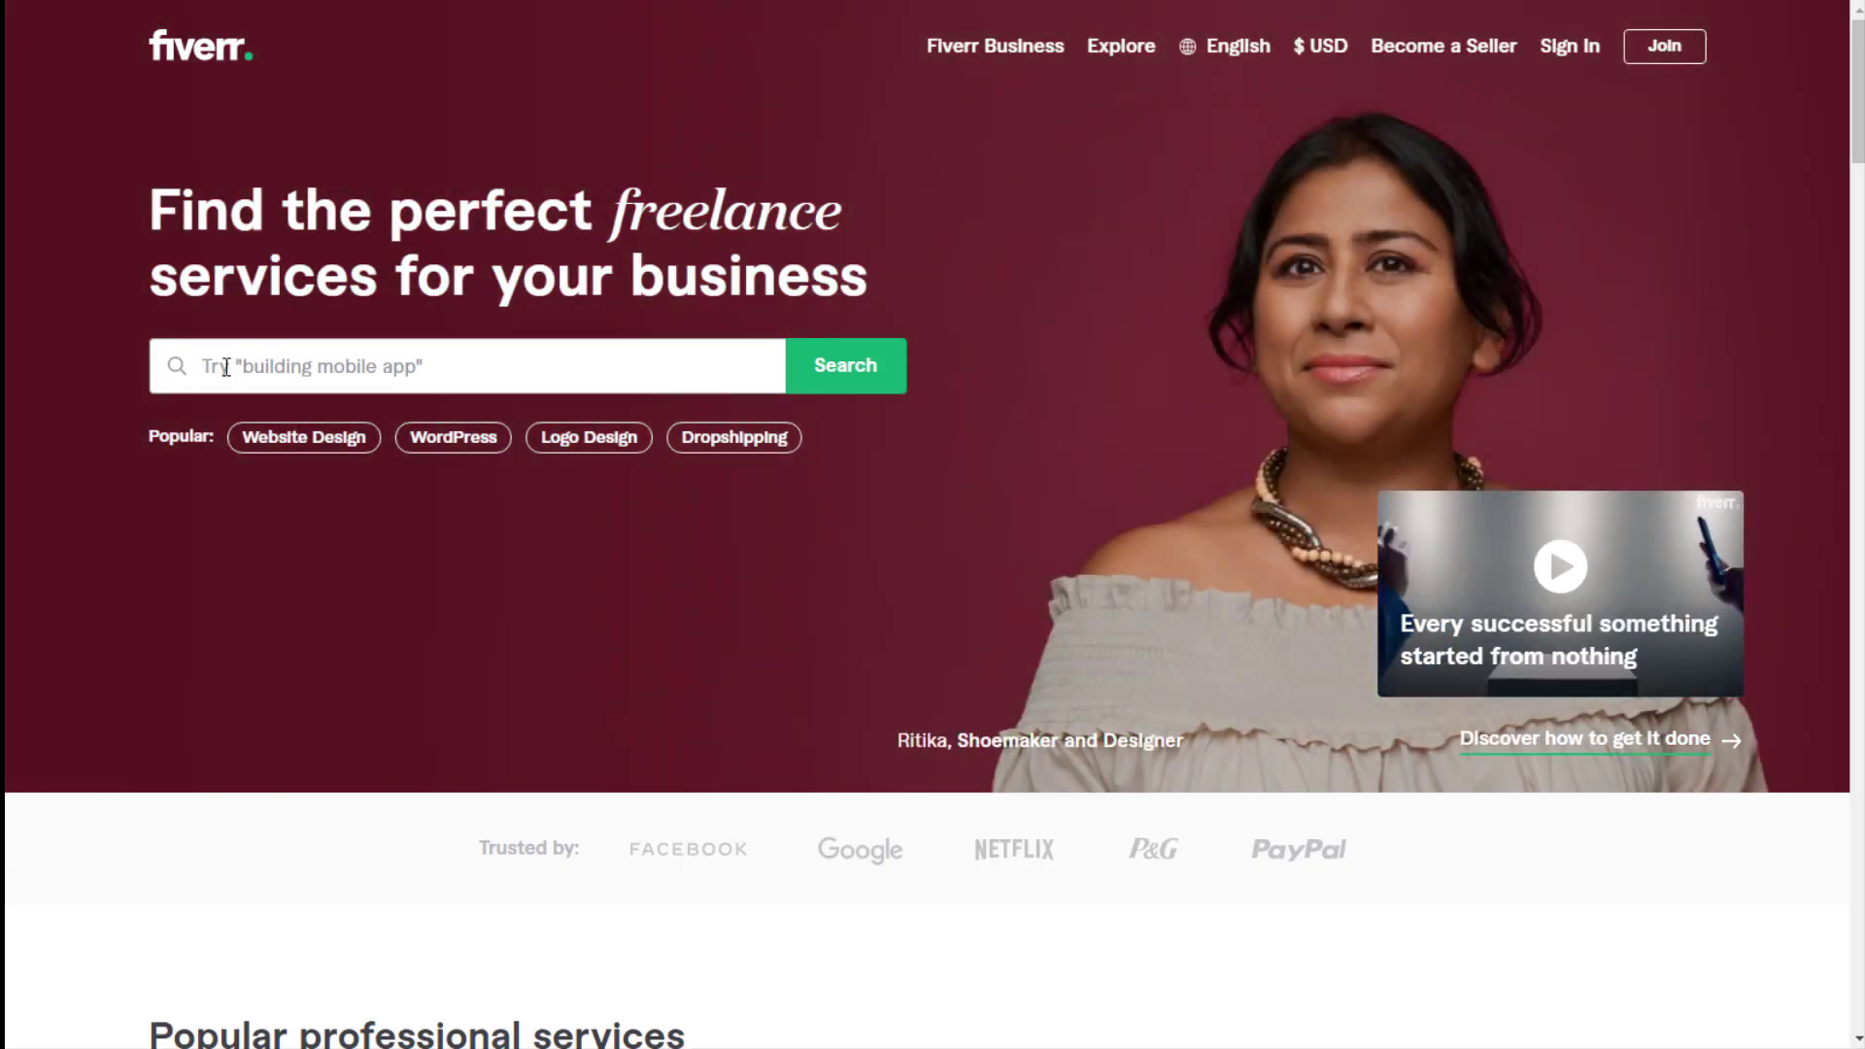
Step: Search Fiverr for "blog post writer" using the matching suggestion for "blog post"
{"action": "left_click", "coordinate": [226, 367]}
{"action": "type", "text": "wor"}
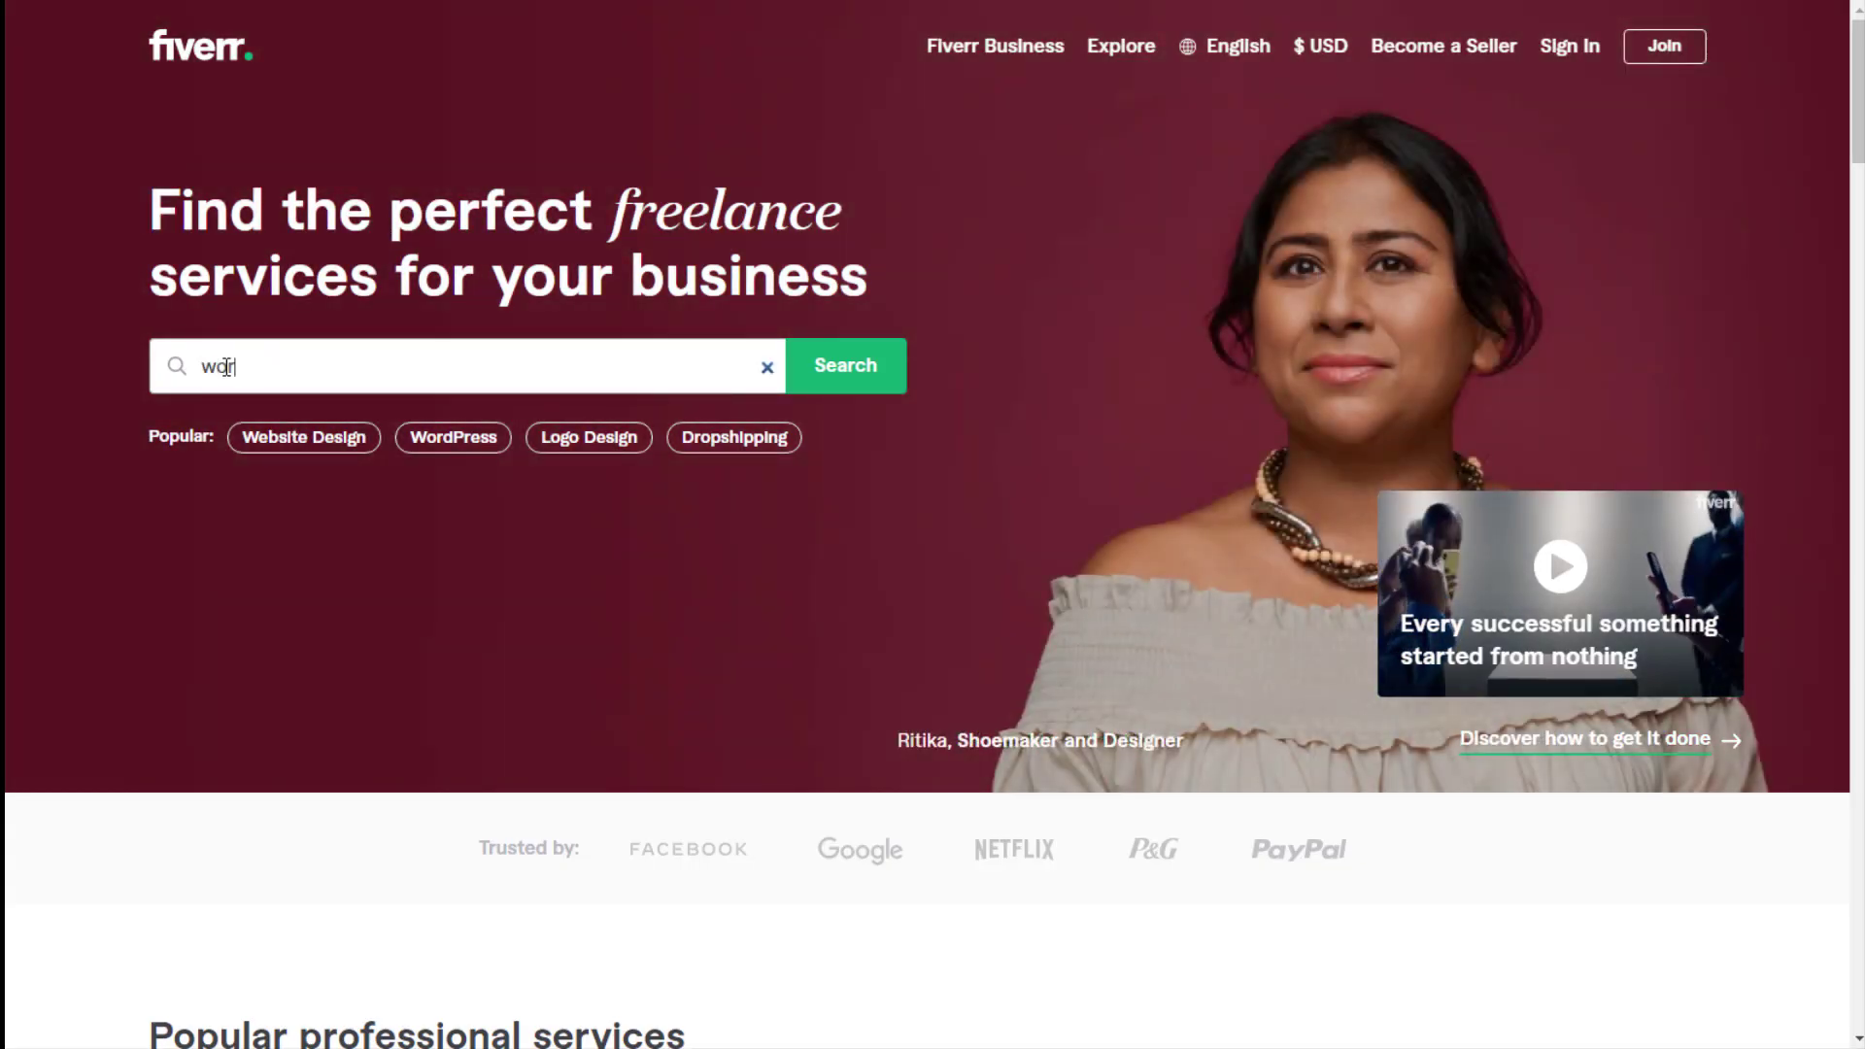
{"action": "key", "text": "BackSpace"}
{"action": "key", "text": "BackSpace"}
{"action": "key", "text": "BackSpace"}
{"action": "type", "text": "b"}
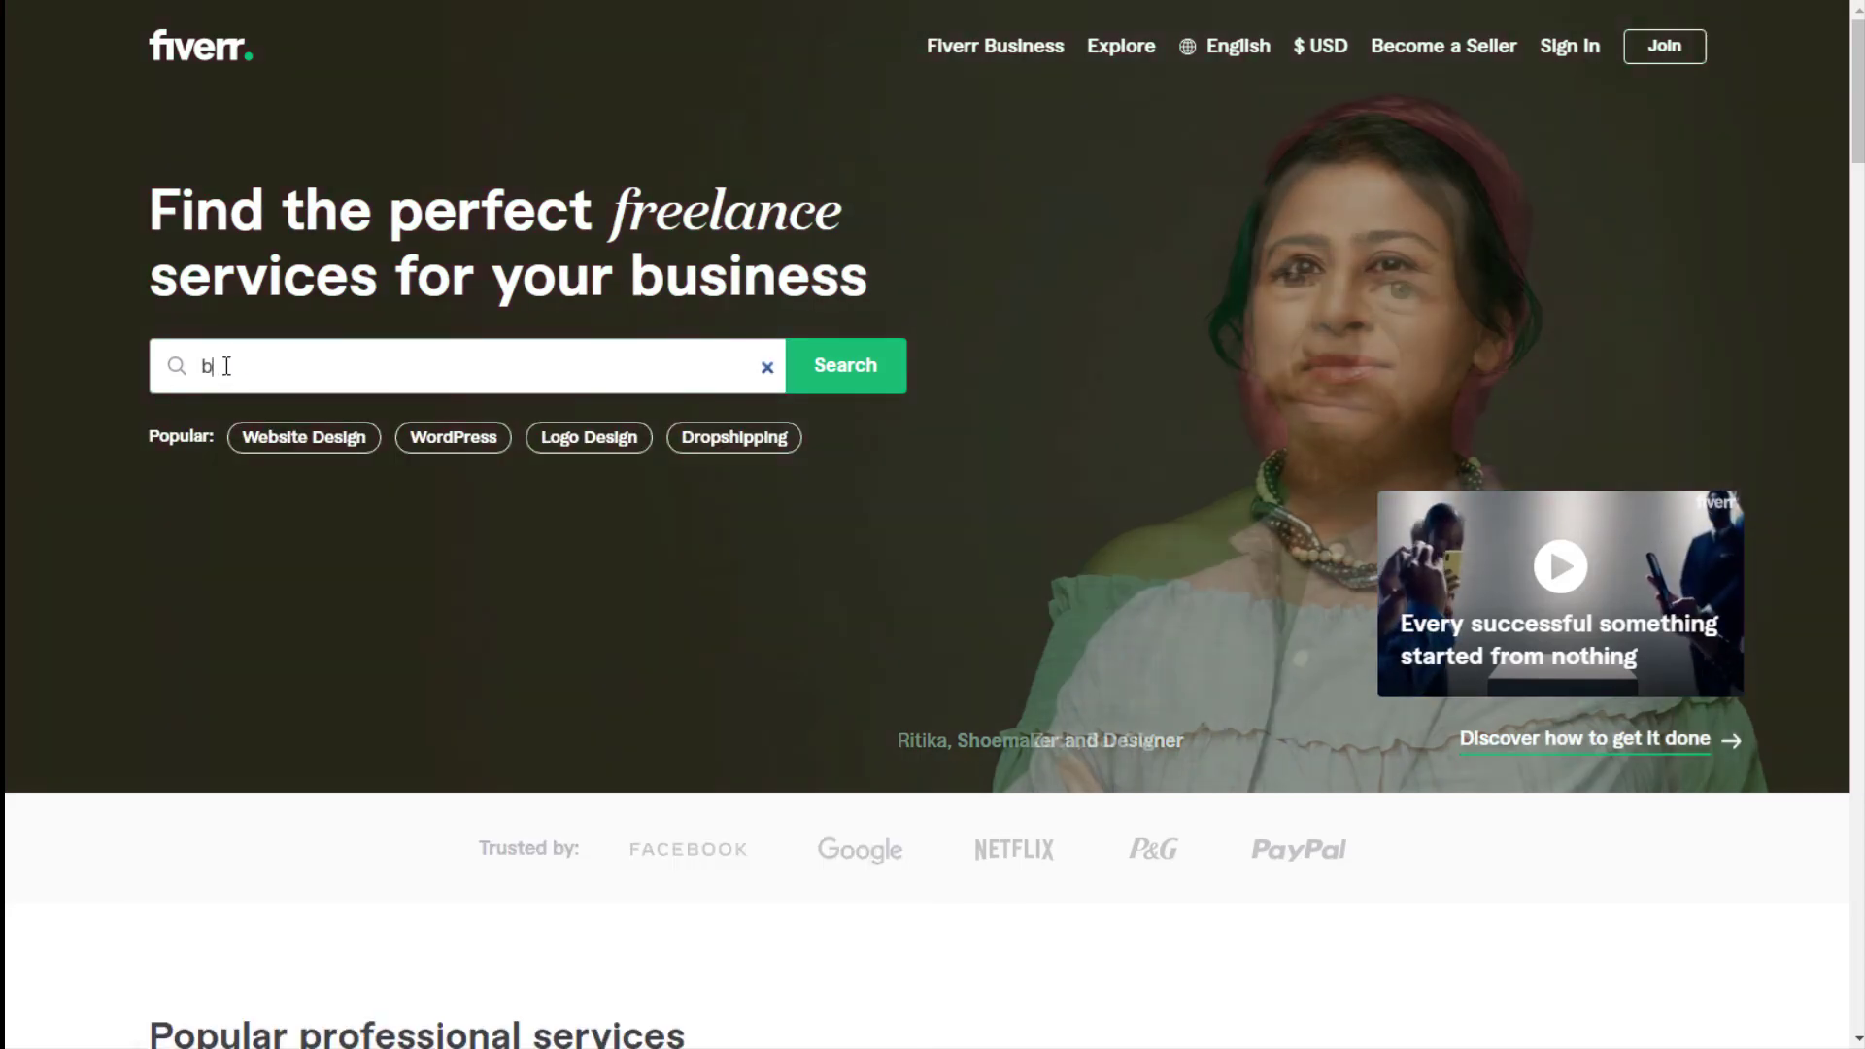
{"action": "type", "text": "log post"}
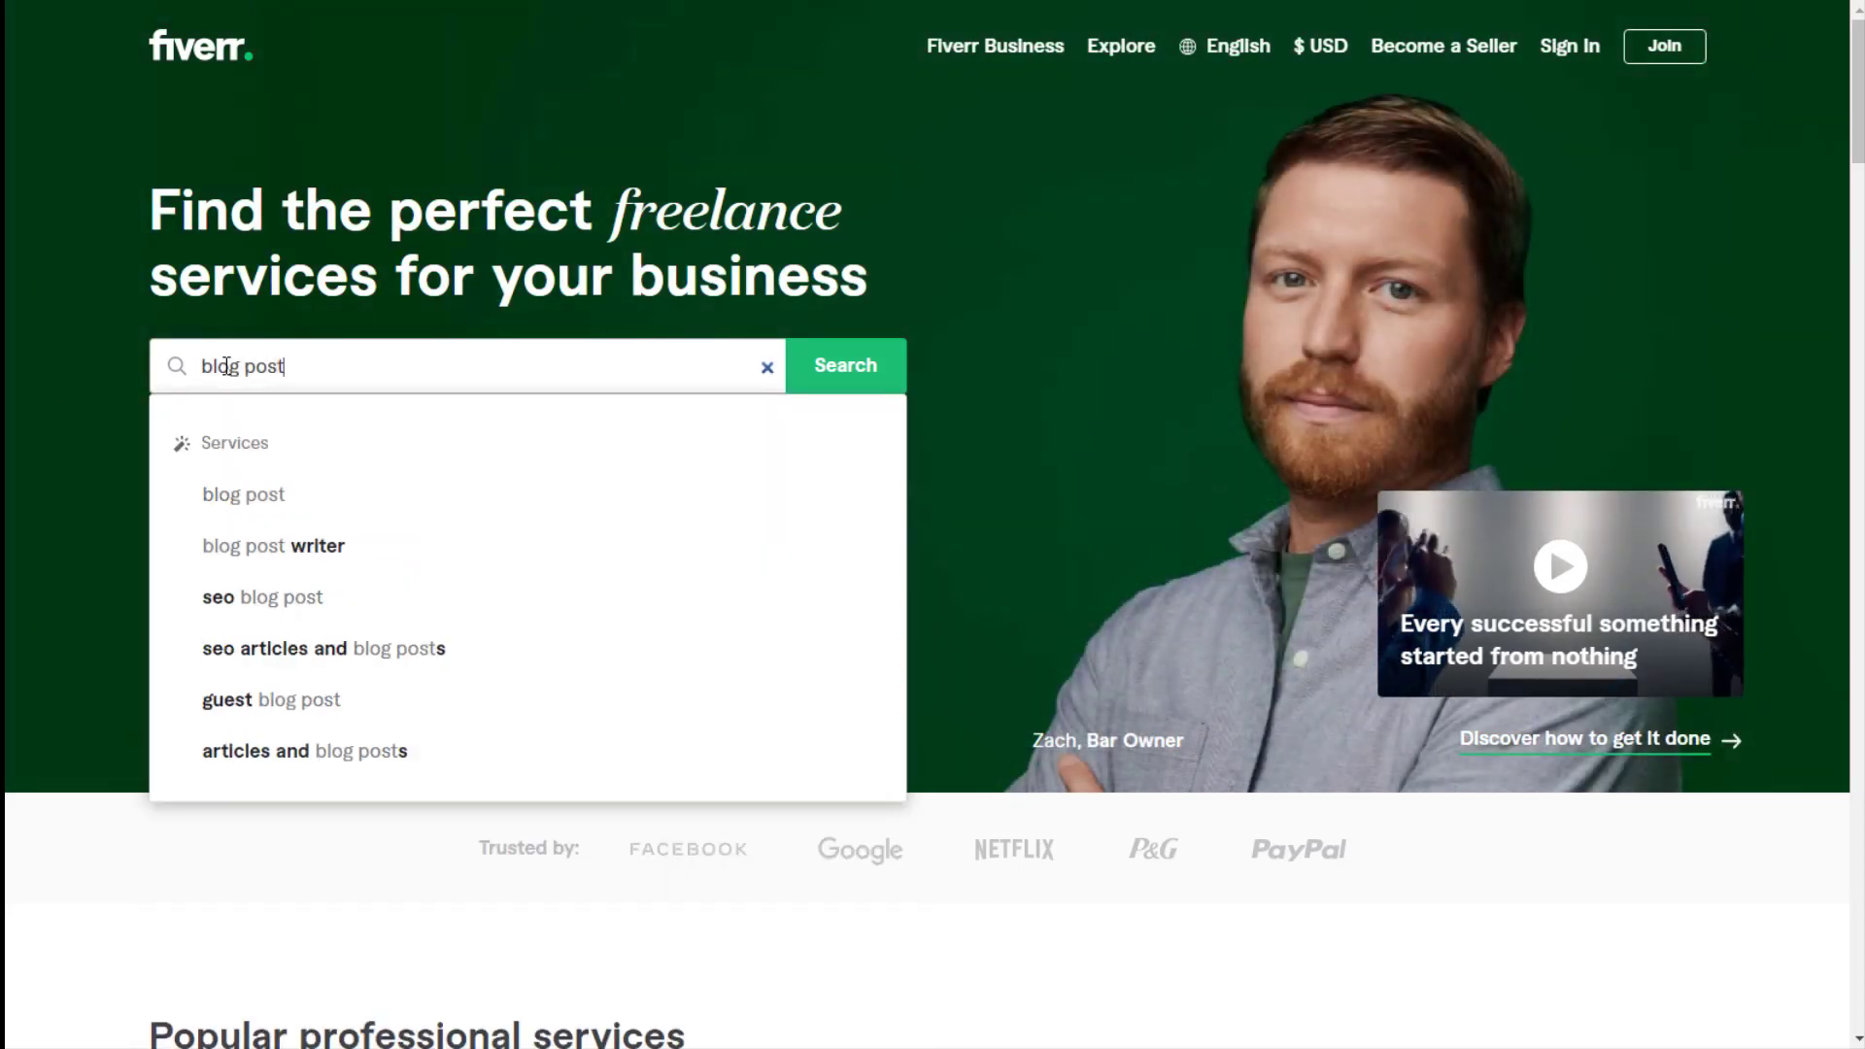
{"action": "left_click", "coordinate": [382, 548]}
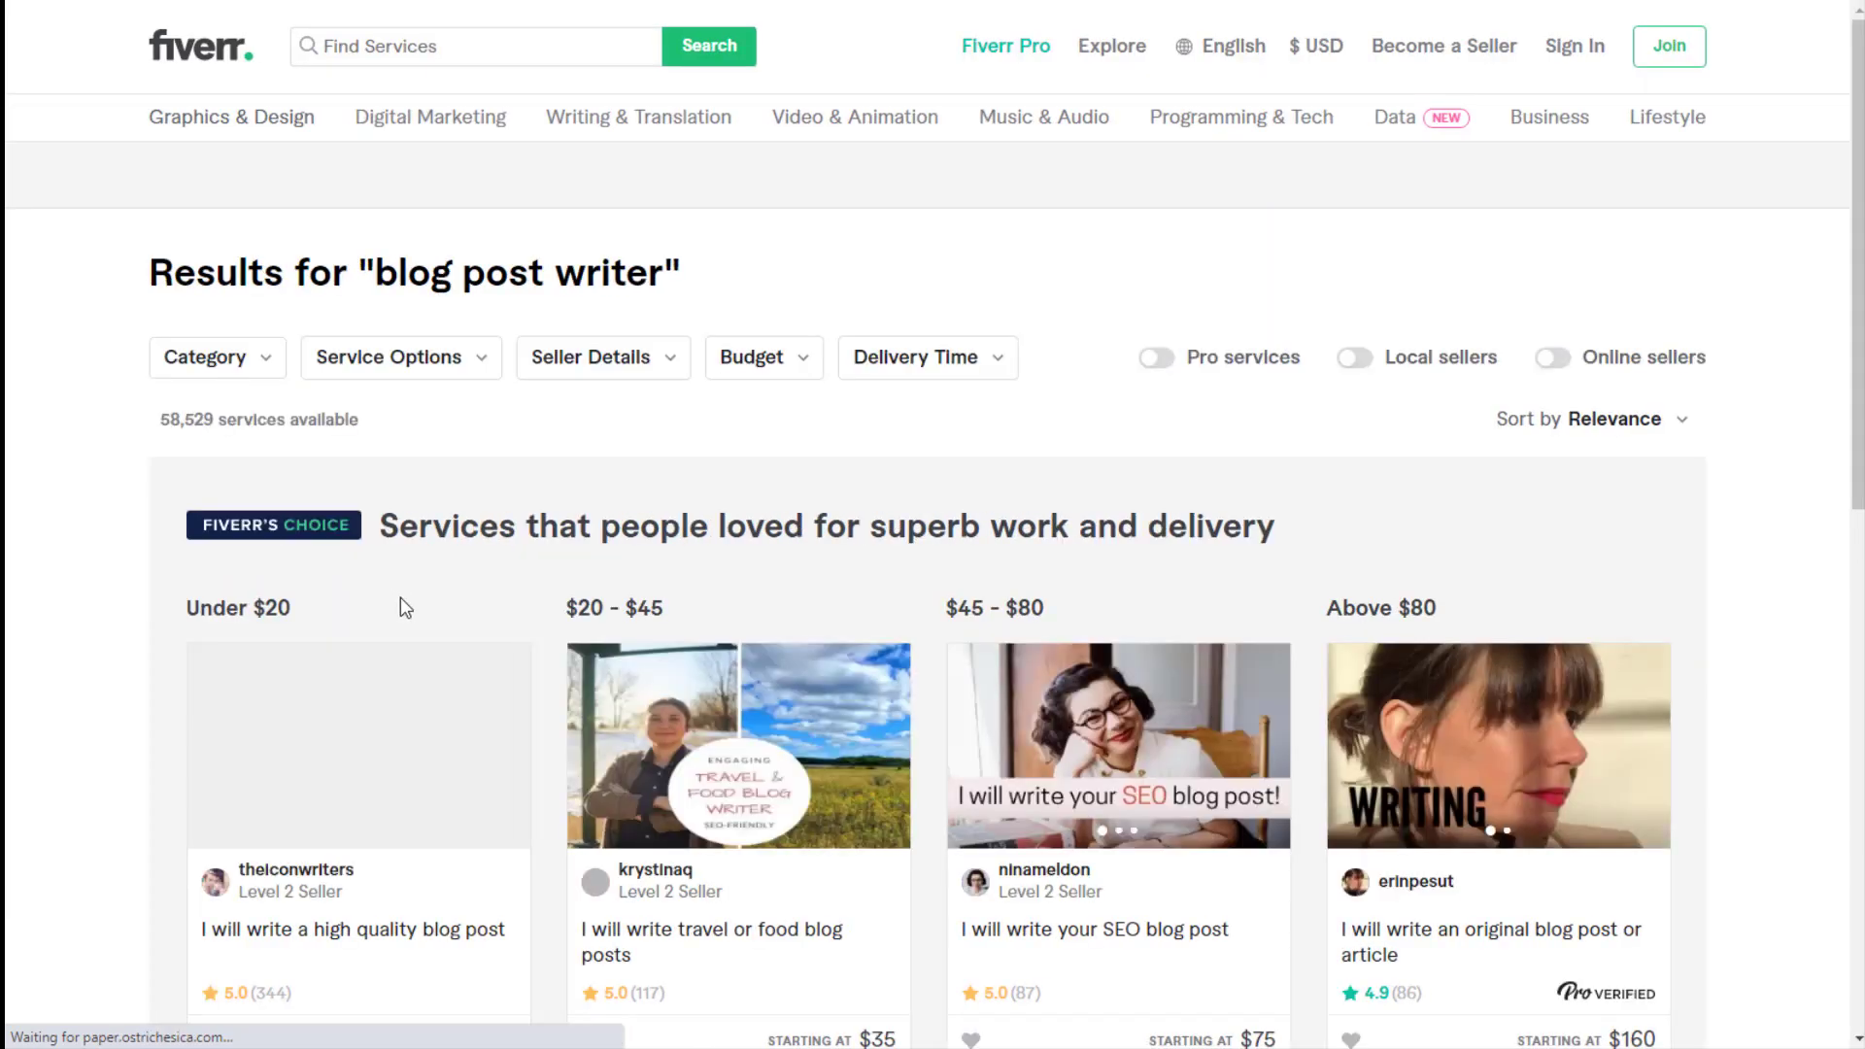
{"action": "scroll", "coordinate": [428, 607], "scroll_direction": "down", "scroll_amount": 3}
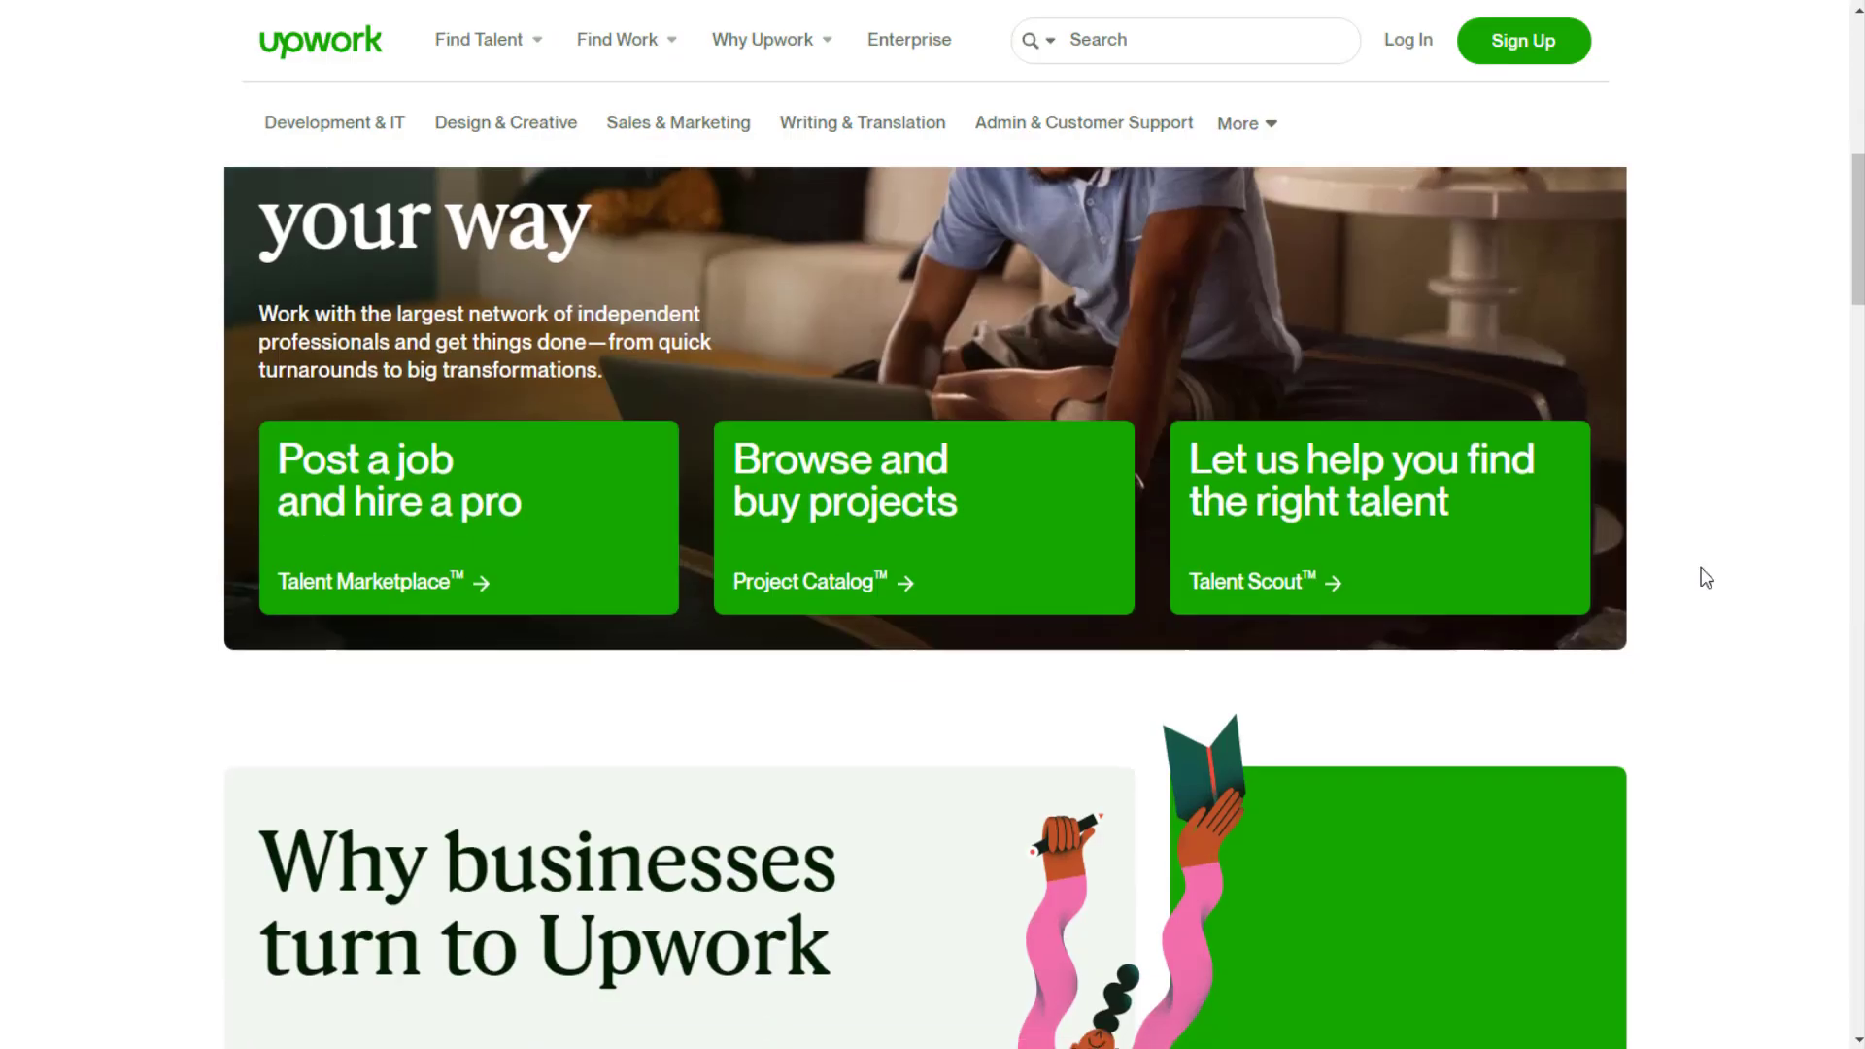
Step: Look through the Upwork homepage, covering its reasons for hiring and the Writing & Translation specializations
{"action": "scroll", "coordinate": [1700, 575], "scroll_direction": "down", "scroll_amount": 6}
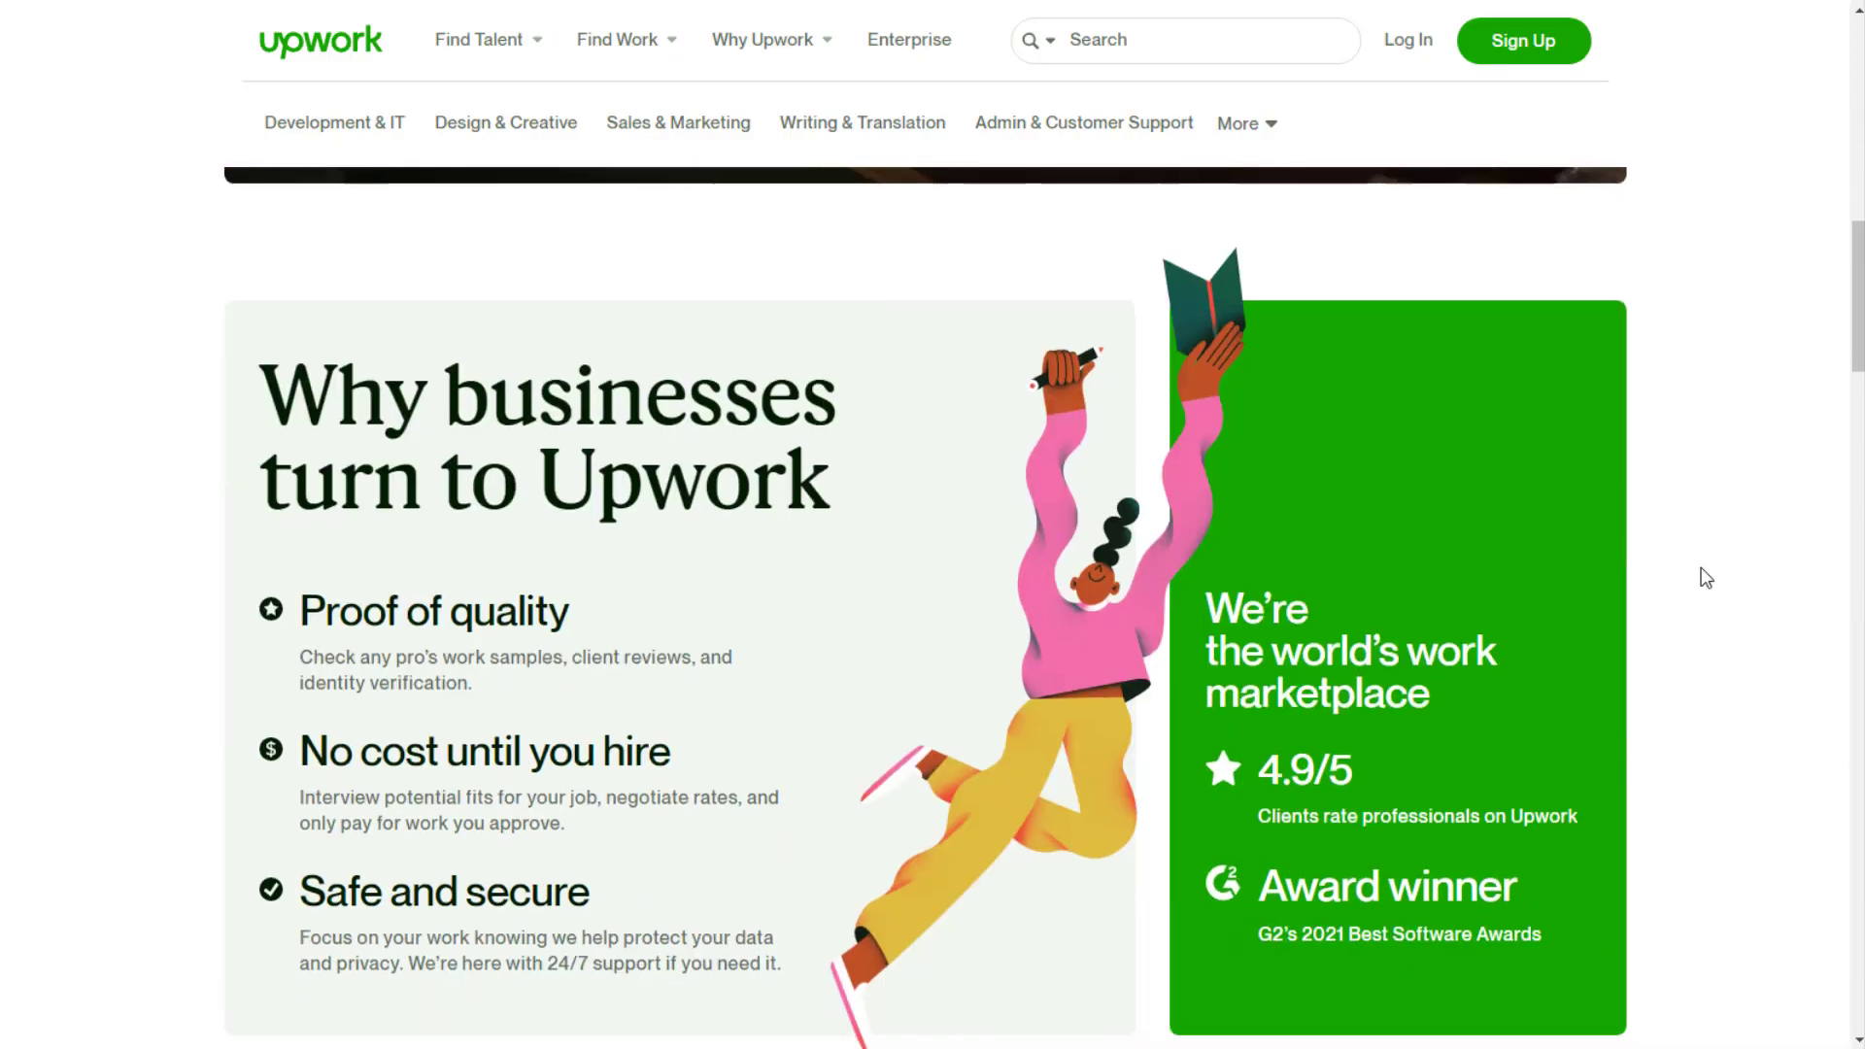
{"action": "scroll", "coordinate": [1706, 578], "scroll_direction": "down", "scroll_amount": 8}
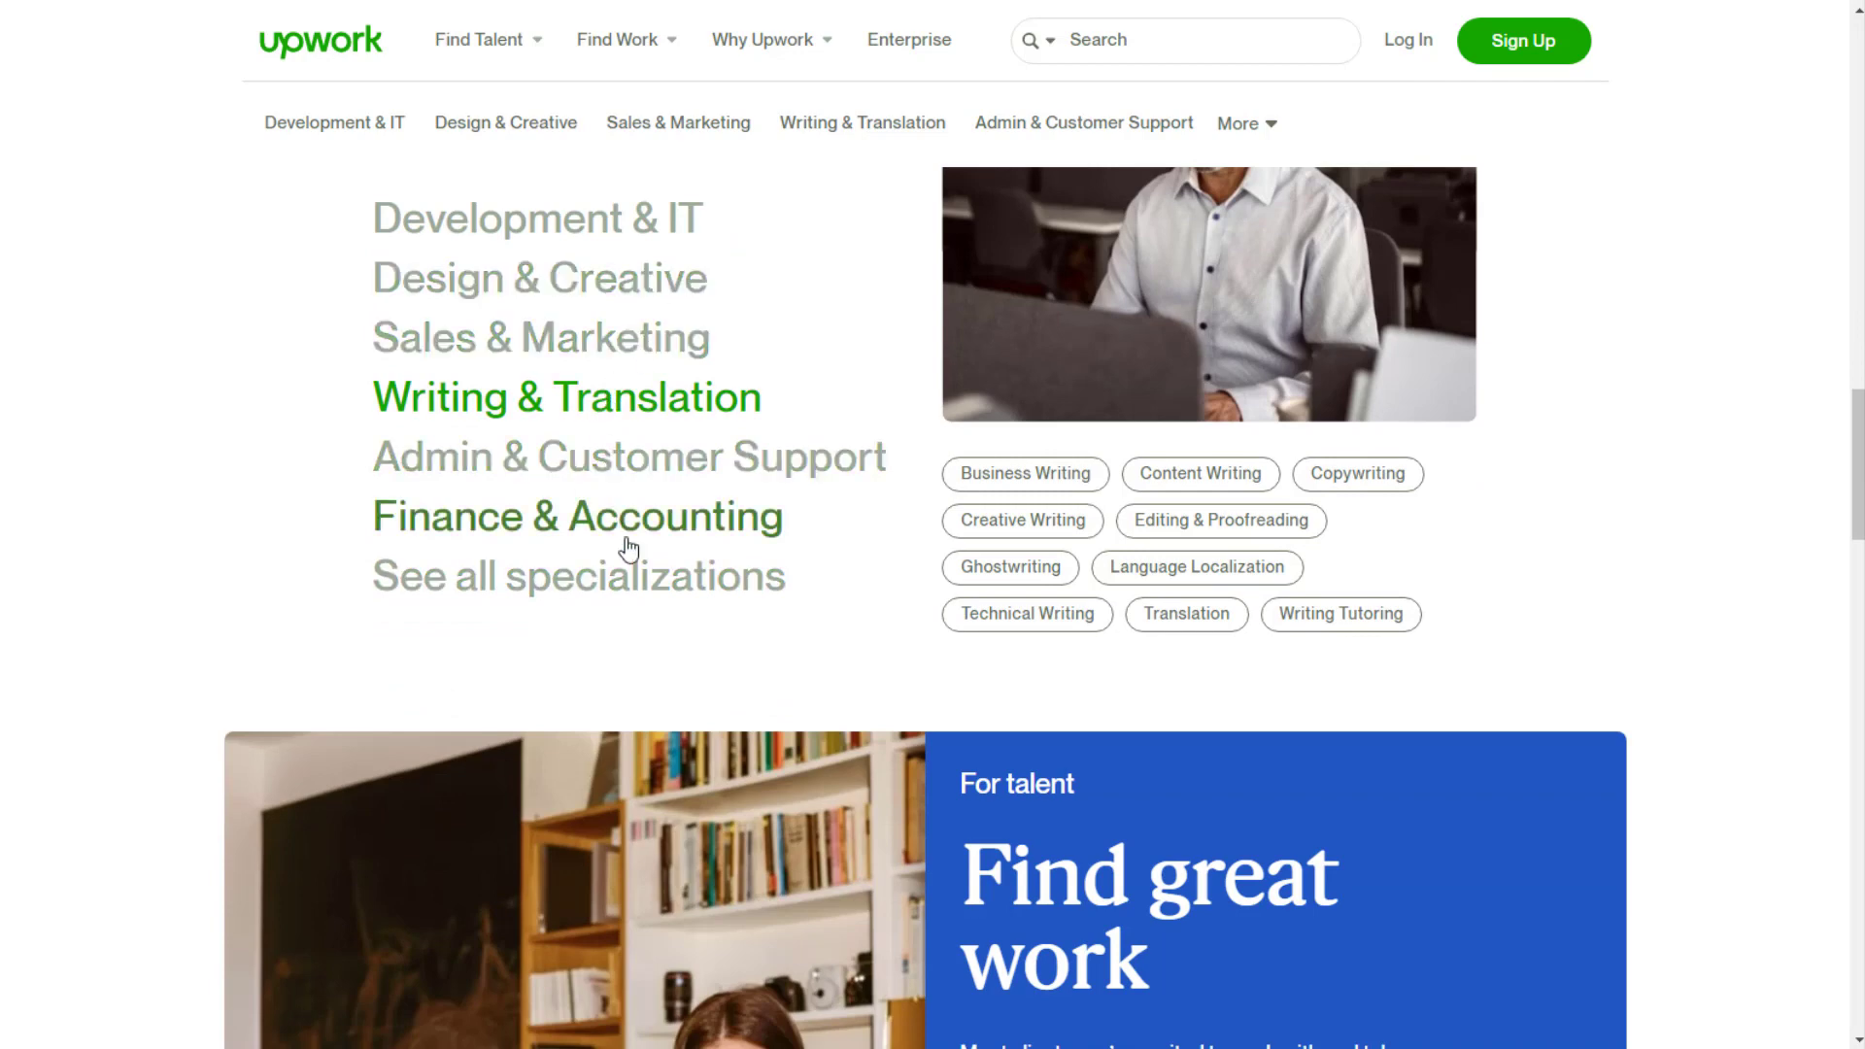
{"action": "scroll", "coordinate": [667, 632], "scroll_direction": "down", "scroll_amount": 8}
{"action": "scroll", "coordinate": [668, 633], "scroll_direction": "down", "scroll_amount": 12}
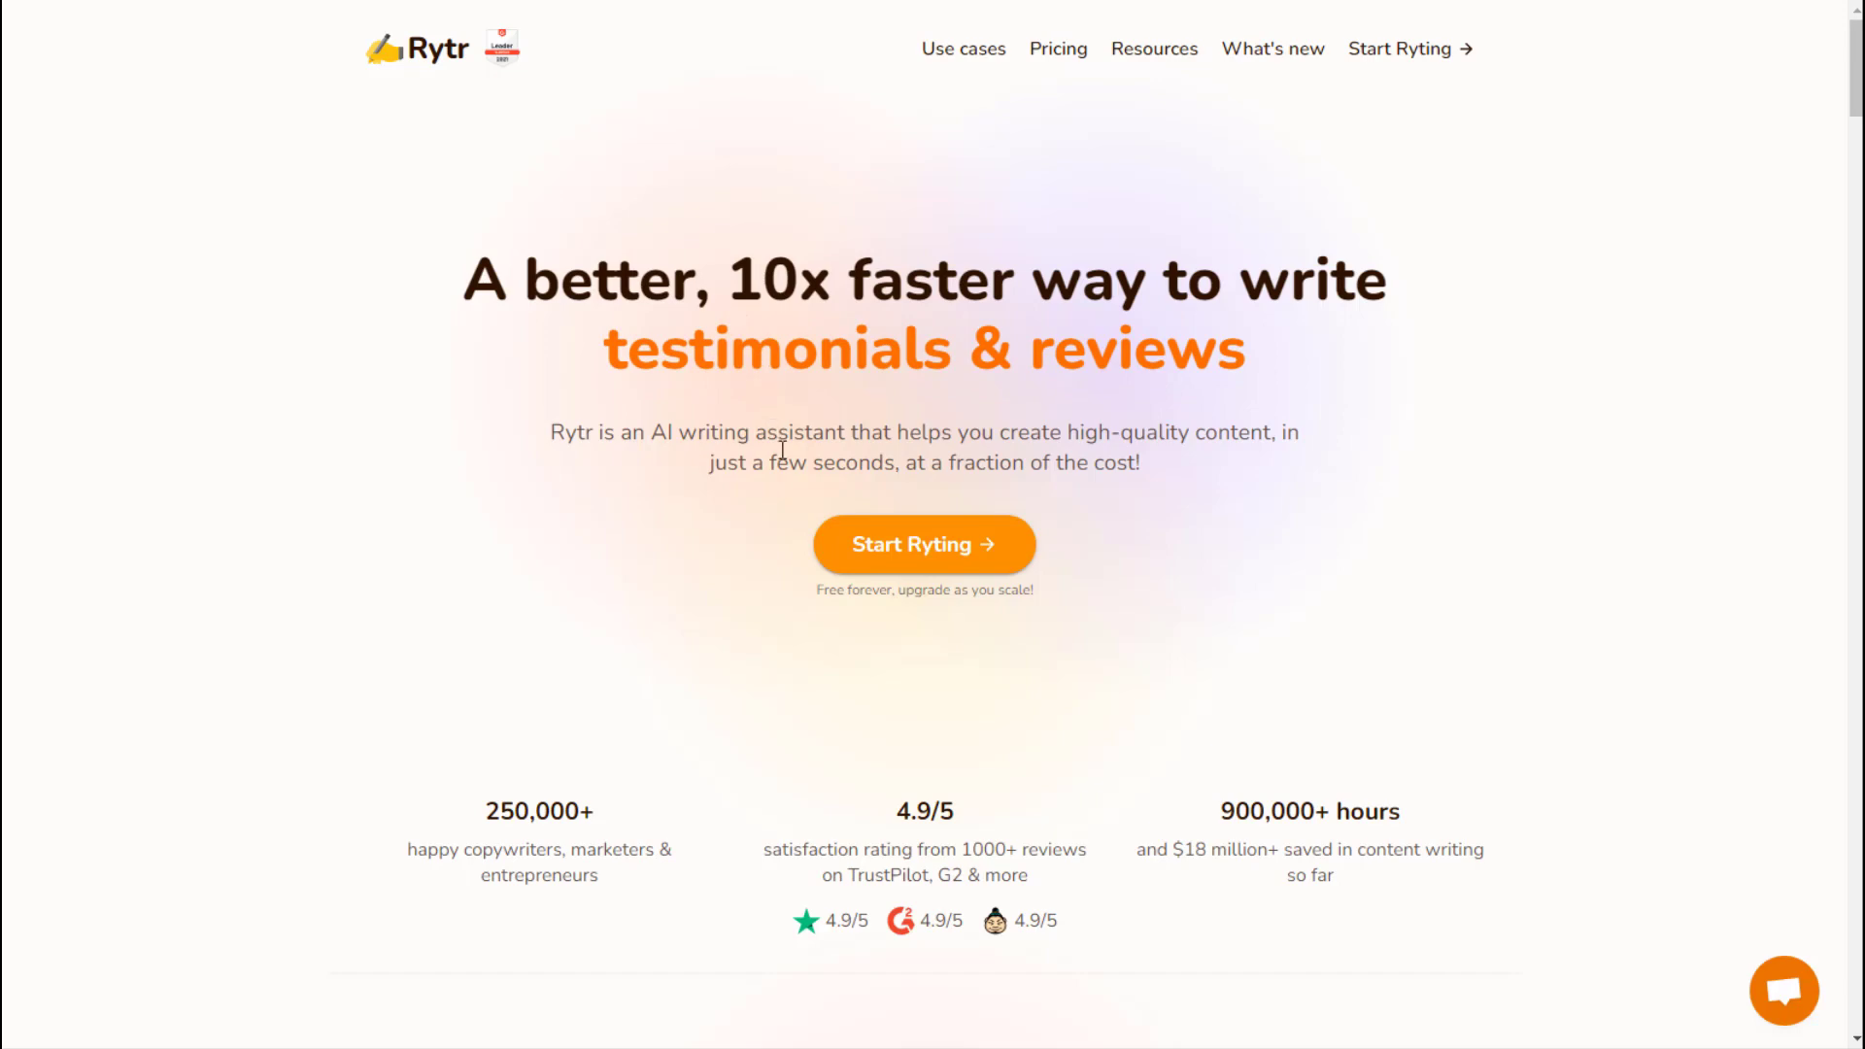
Step: Look through the Rytr homepage's customer reviews and play the demo video on writing content that converts
{"action": "scroll", "coordinate": [1466, 543], "scroll_direction": "down", "scroll_amount": 10}
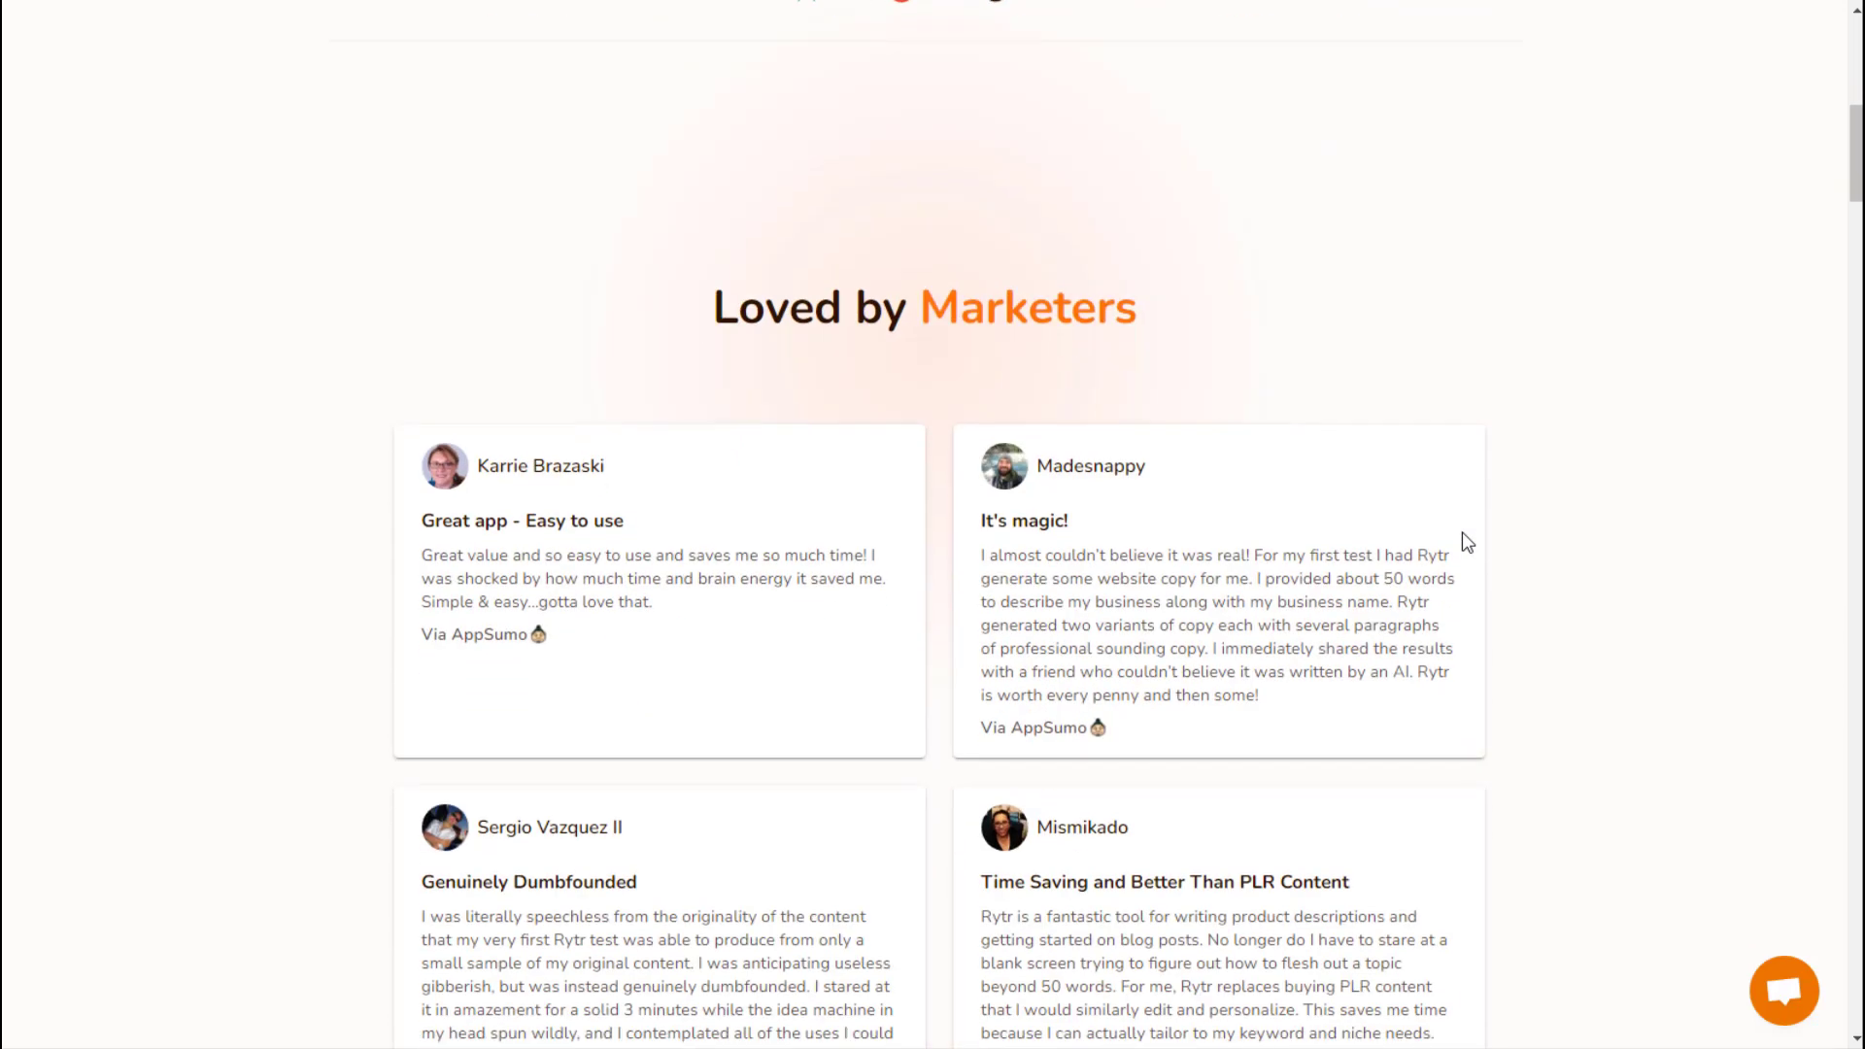
{"action": "scroll", "coordinate": [1457, 529], "scroll_direction": "down", "scroll_amount": 6}
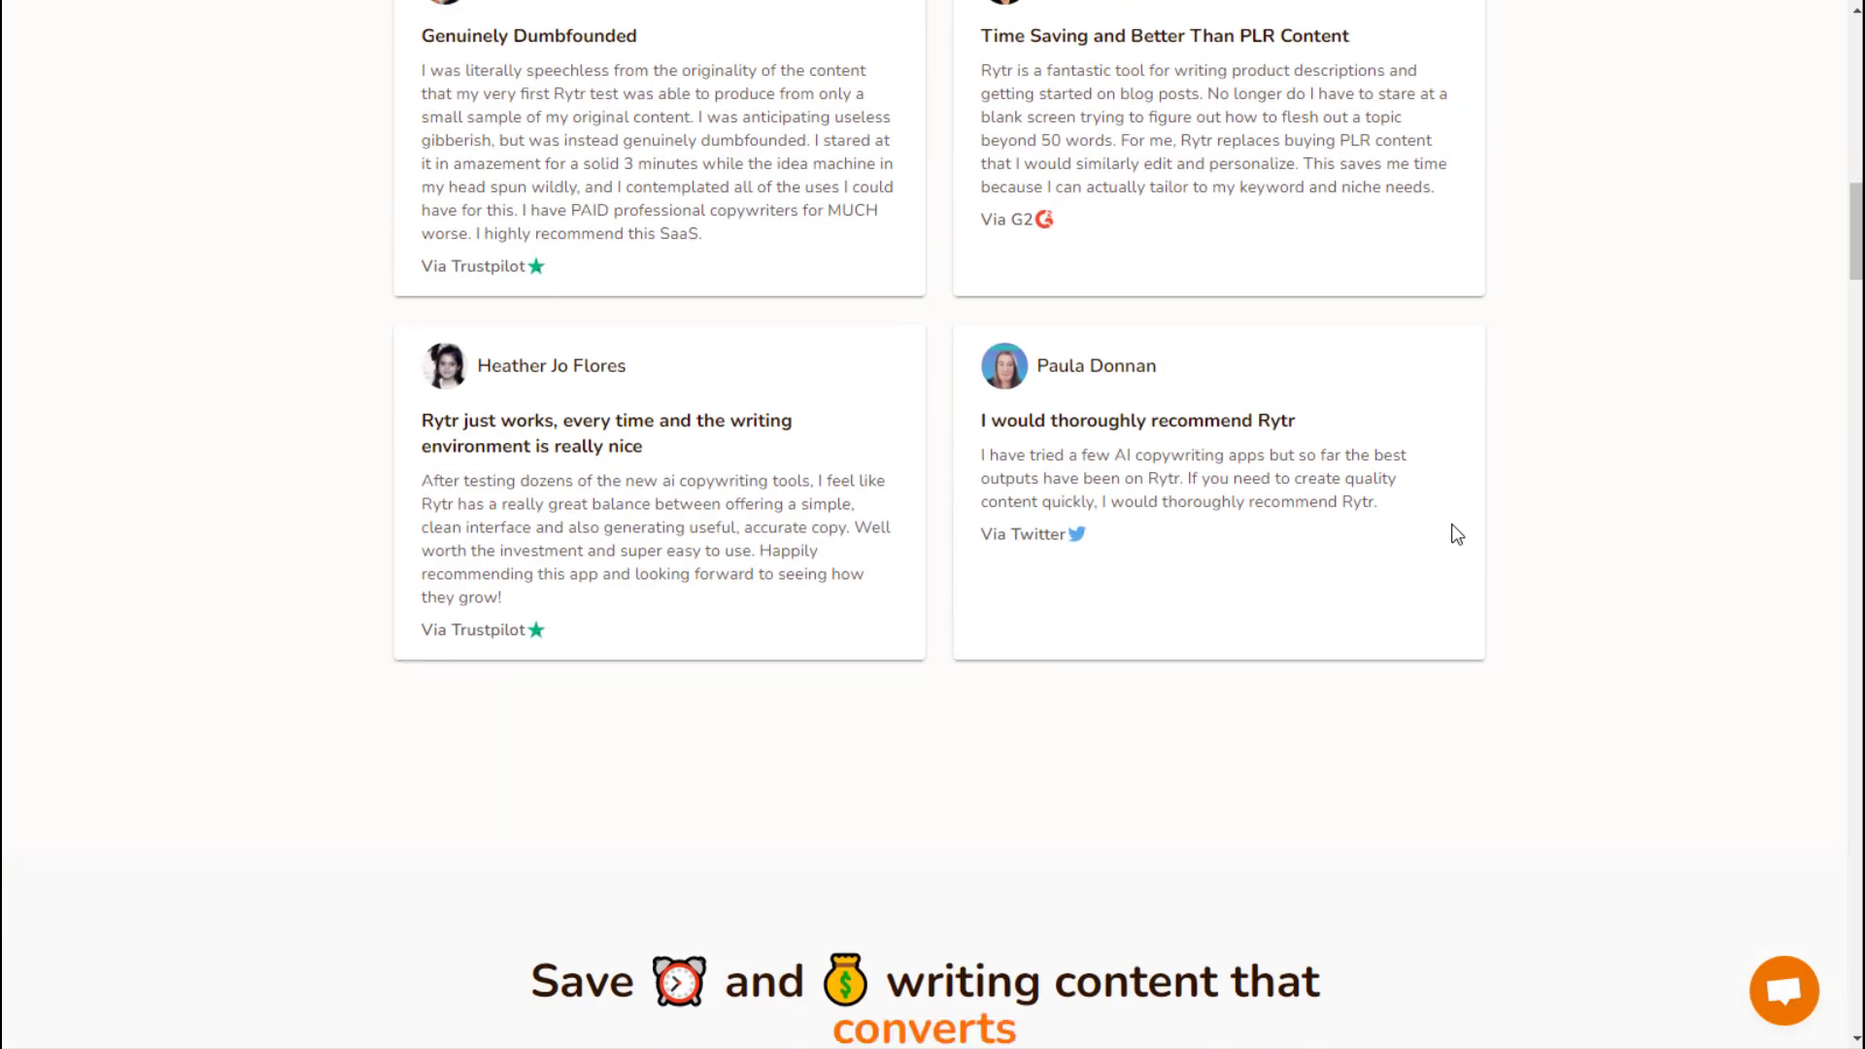
{"action": "scroll", "coordinate": [1457, 535], "scroll_direction": "down", "scroll_amount": 9}
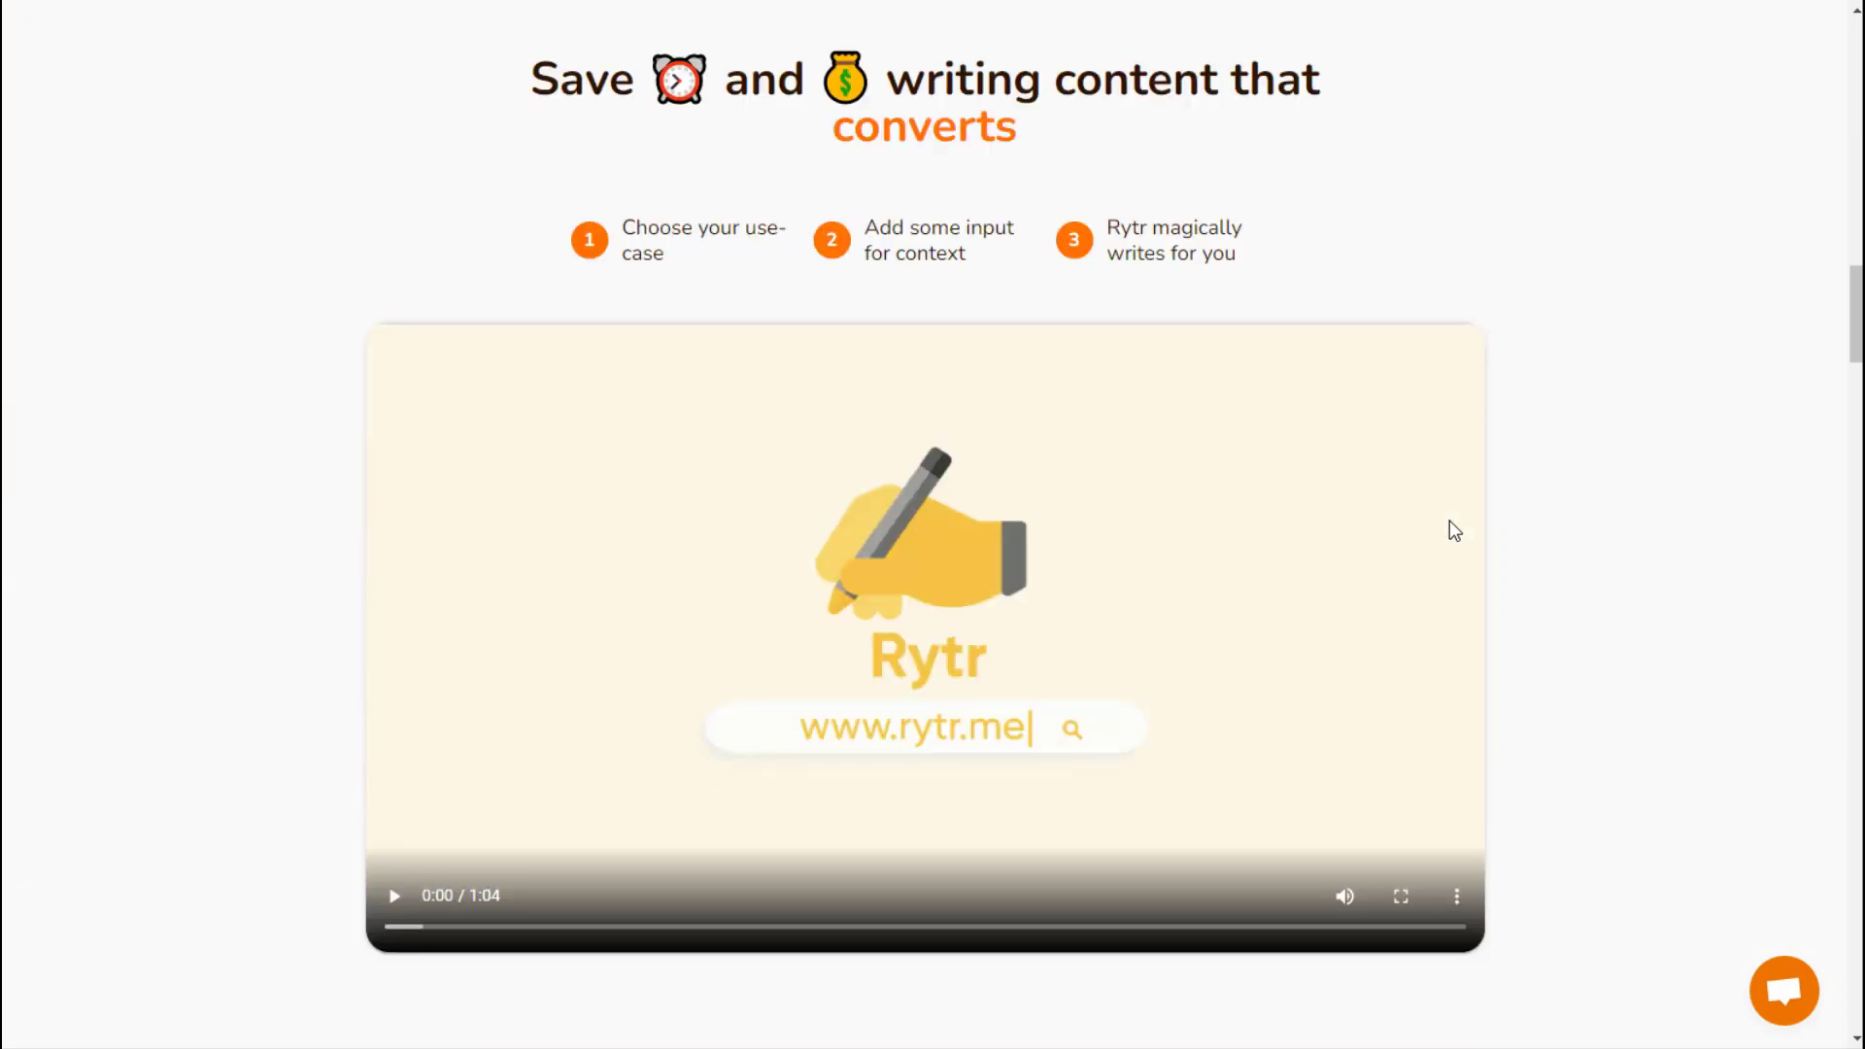
{"action": "left_click", "coordinate": [392, 898]}
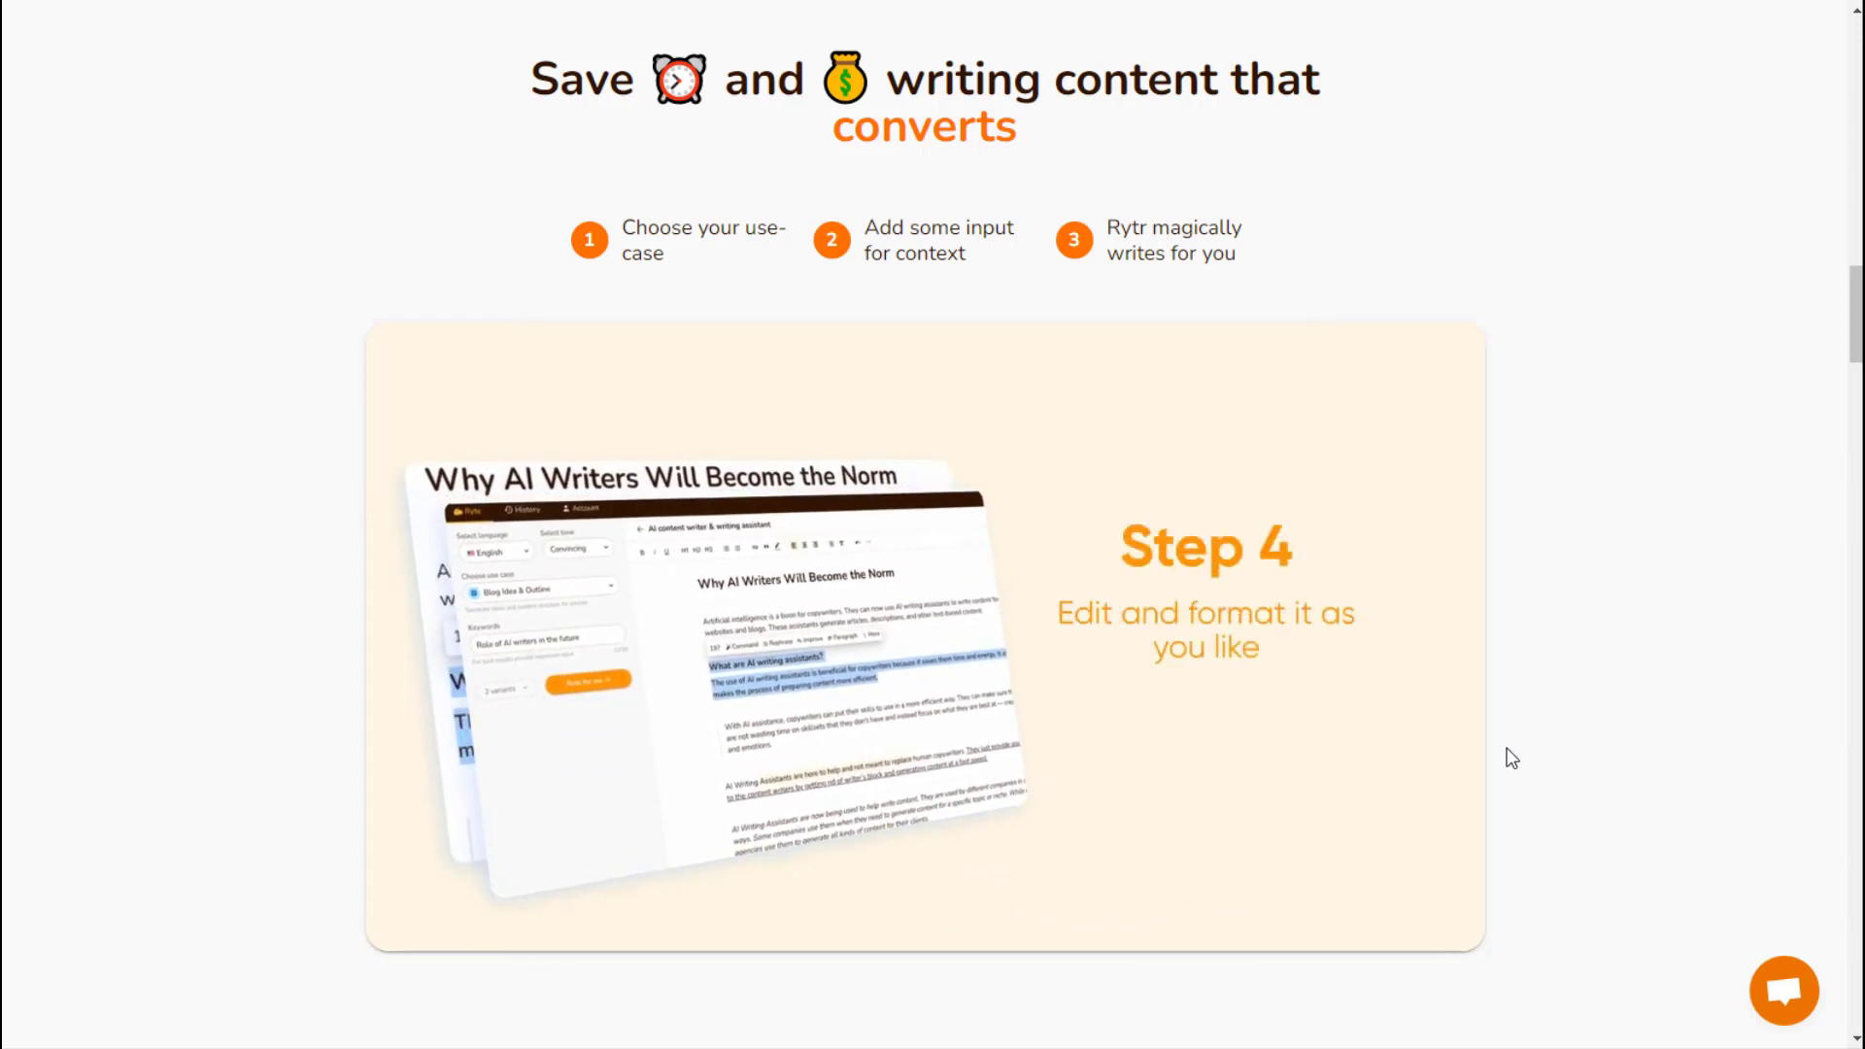
{"action": "mouse_move", "coordinate": [552, 894]}
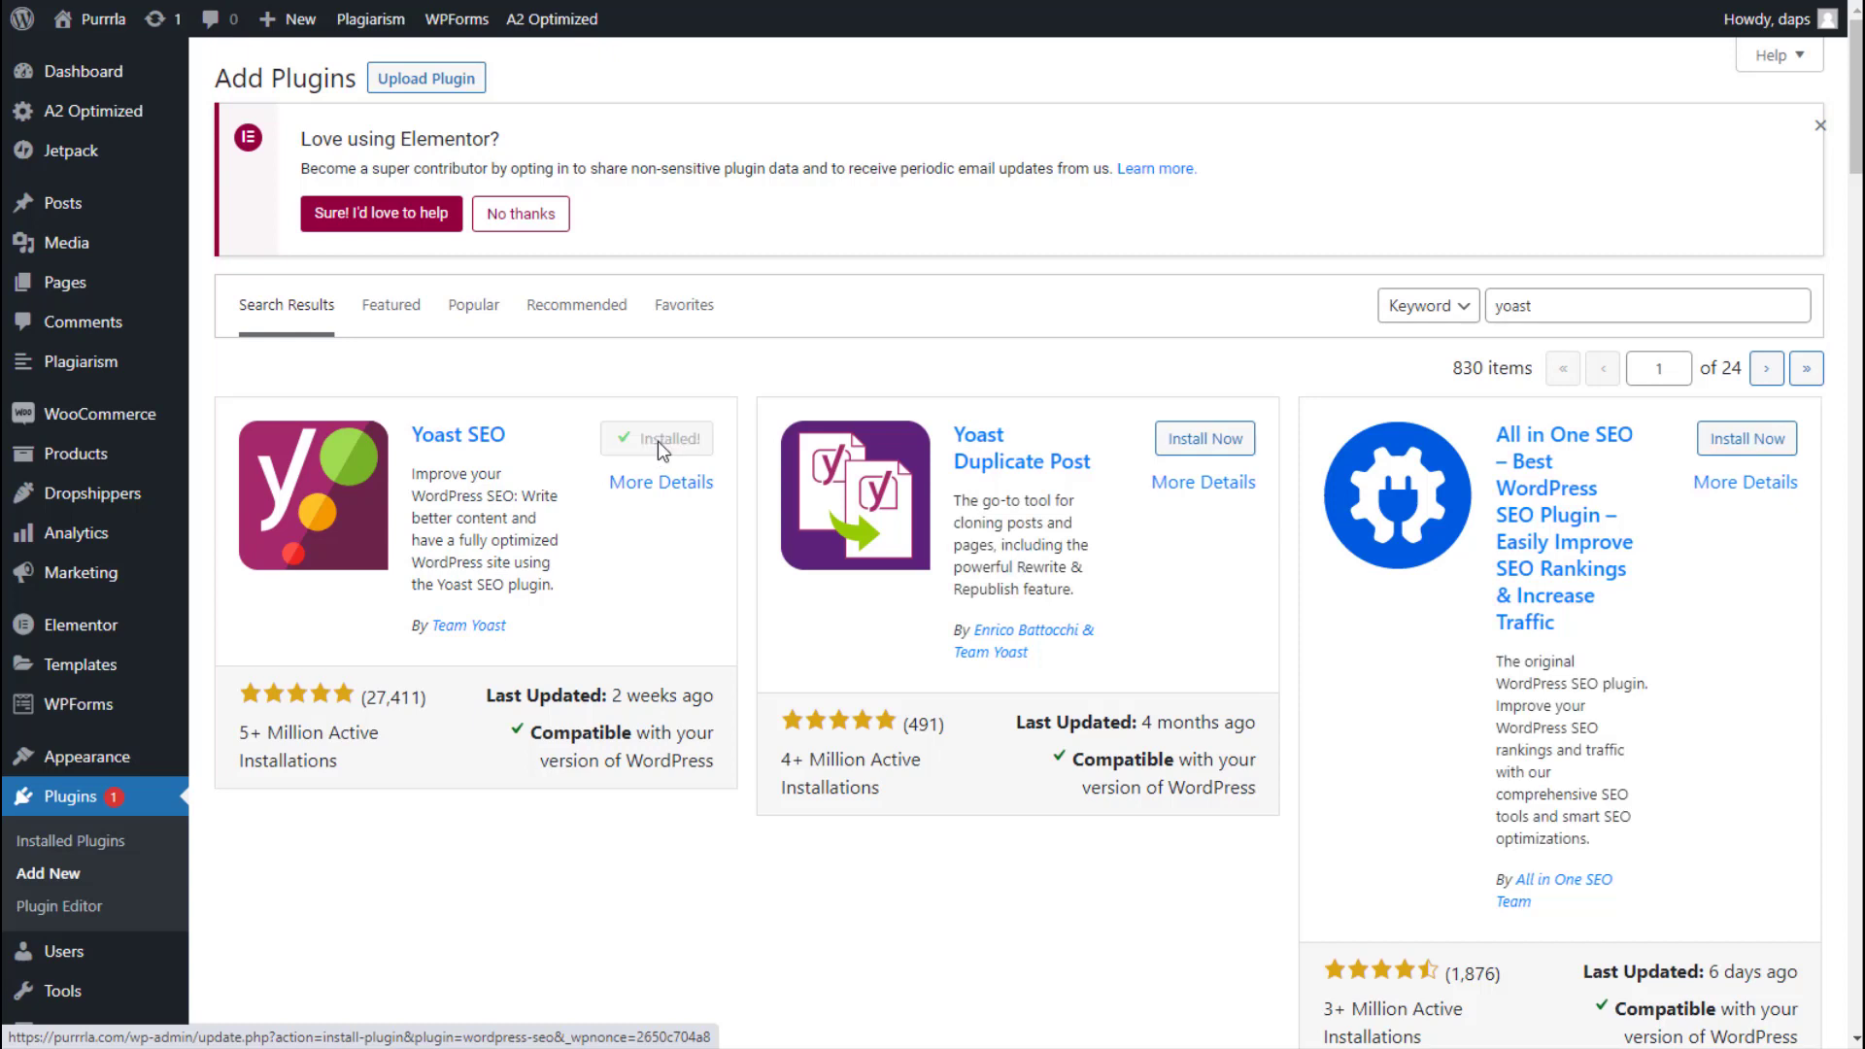
Step: Activate the Yoast SEO plugin and expand the SEO analysis in a new post's Yoast SEO section
{"action": "left_click", "coordinate": [658, 445]}
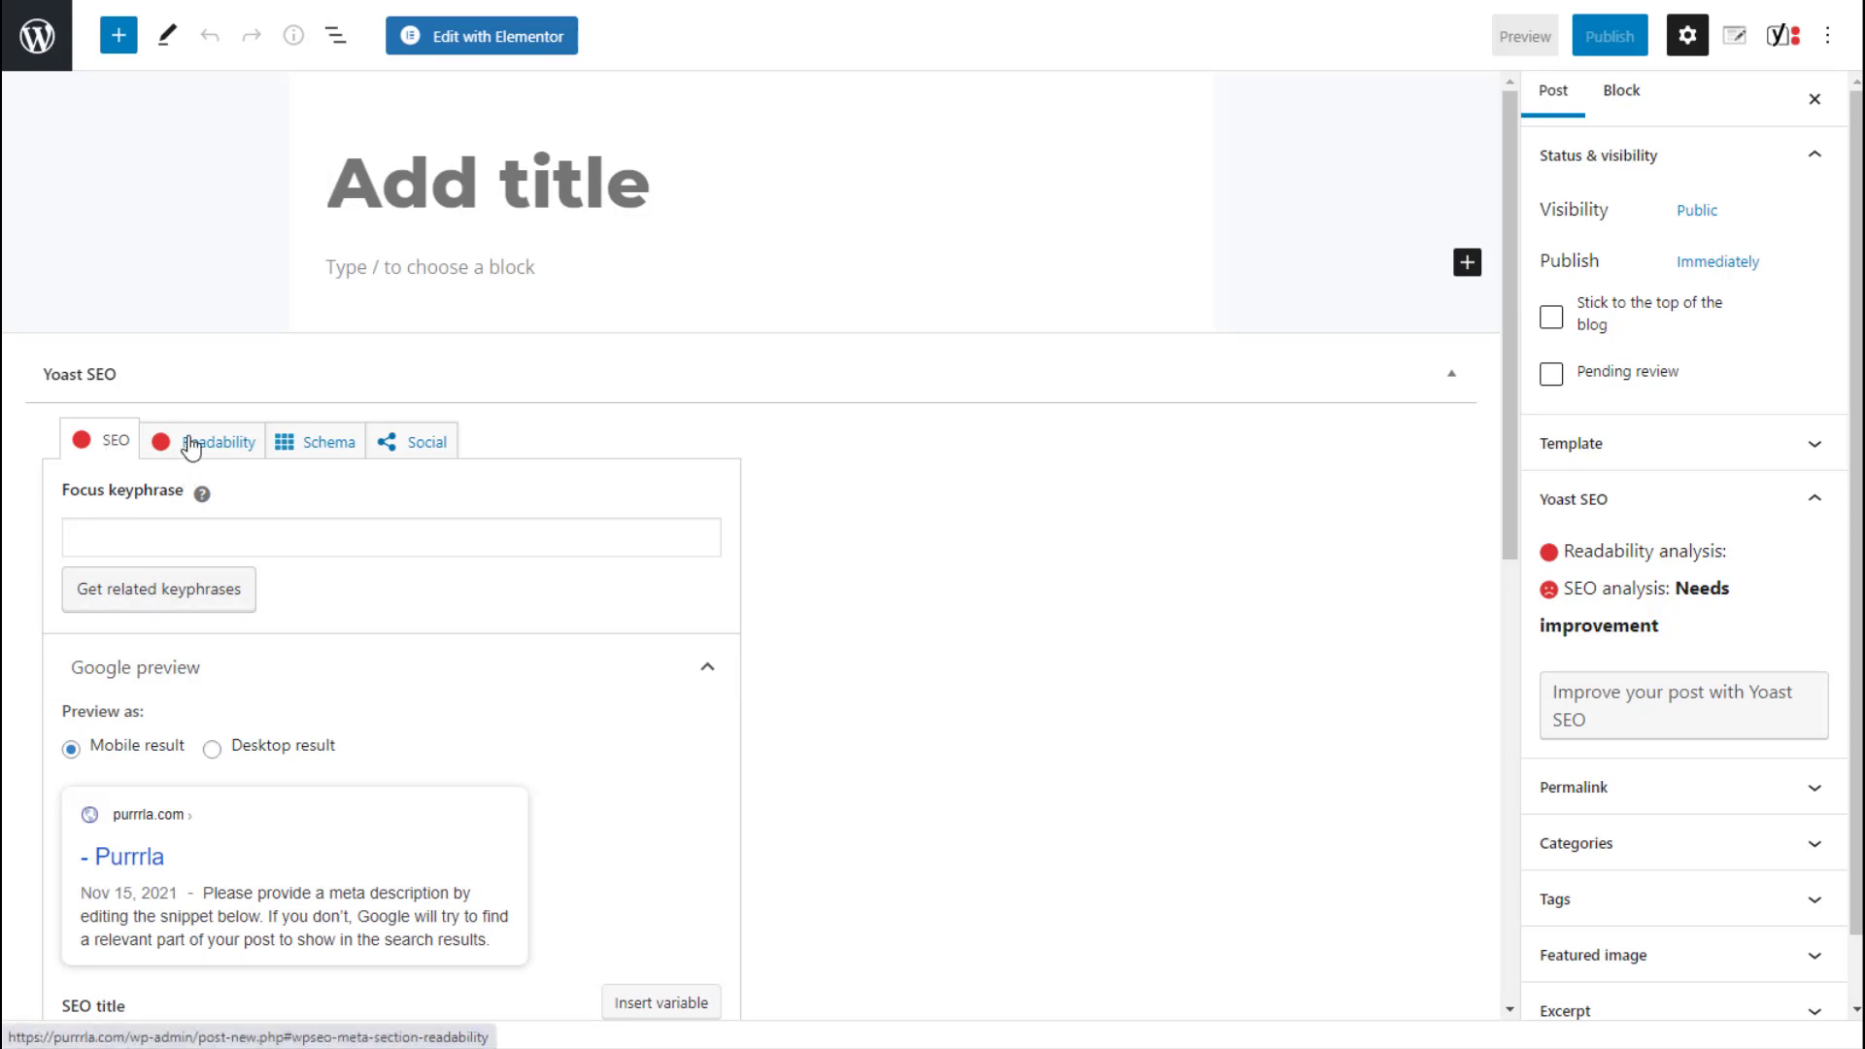
{"action": "scroll", "coordinate": [192, 554], "scroll_direction": "down", "scroll_amount": 1}
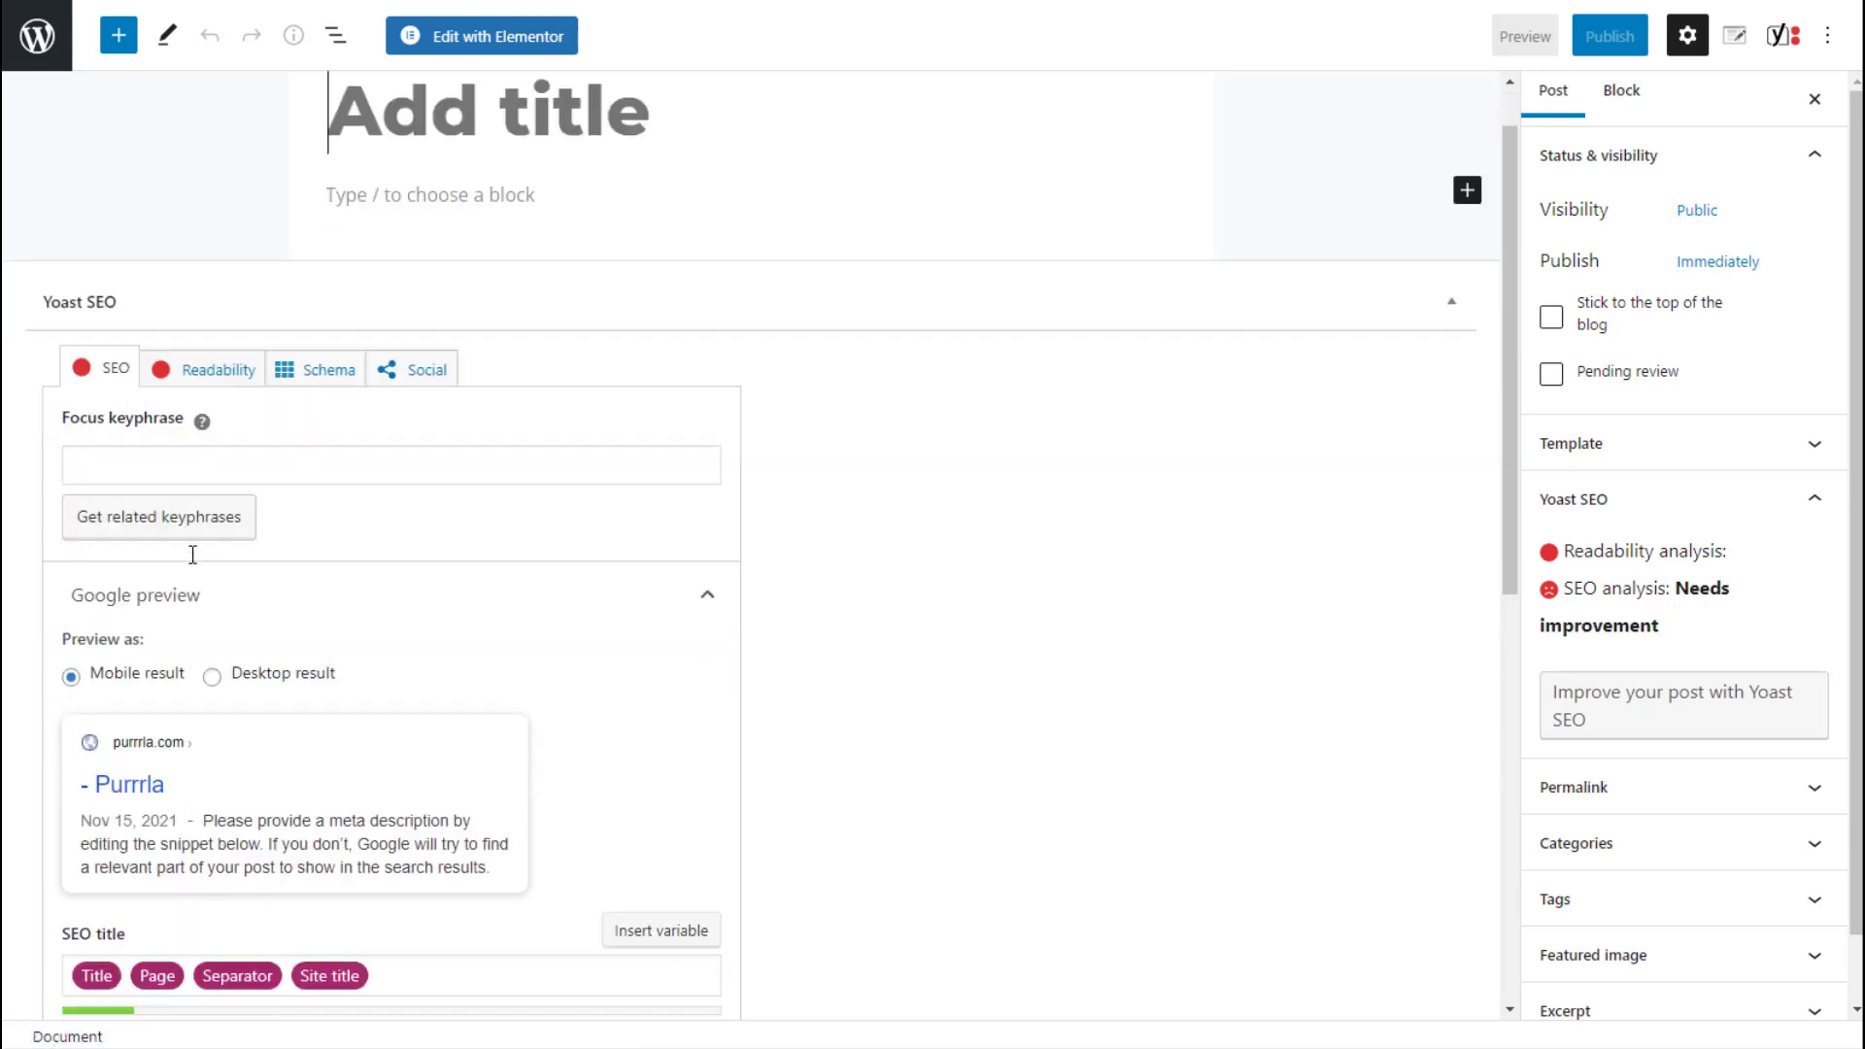
{"action": "scroll", "coordinate": [192, 554], "scroll_direction": "down", "scroll_amount": 6}
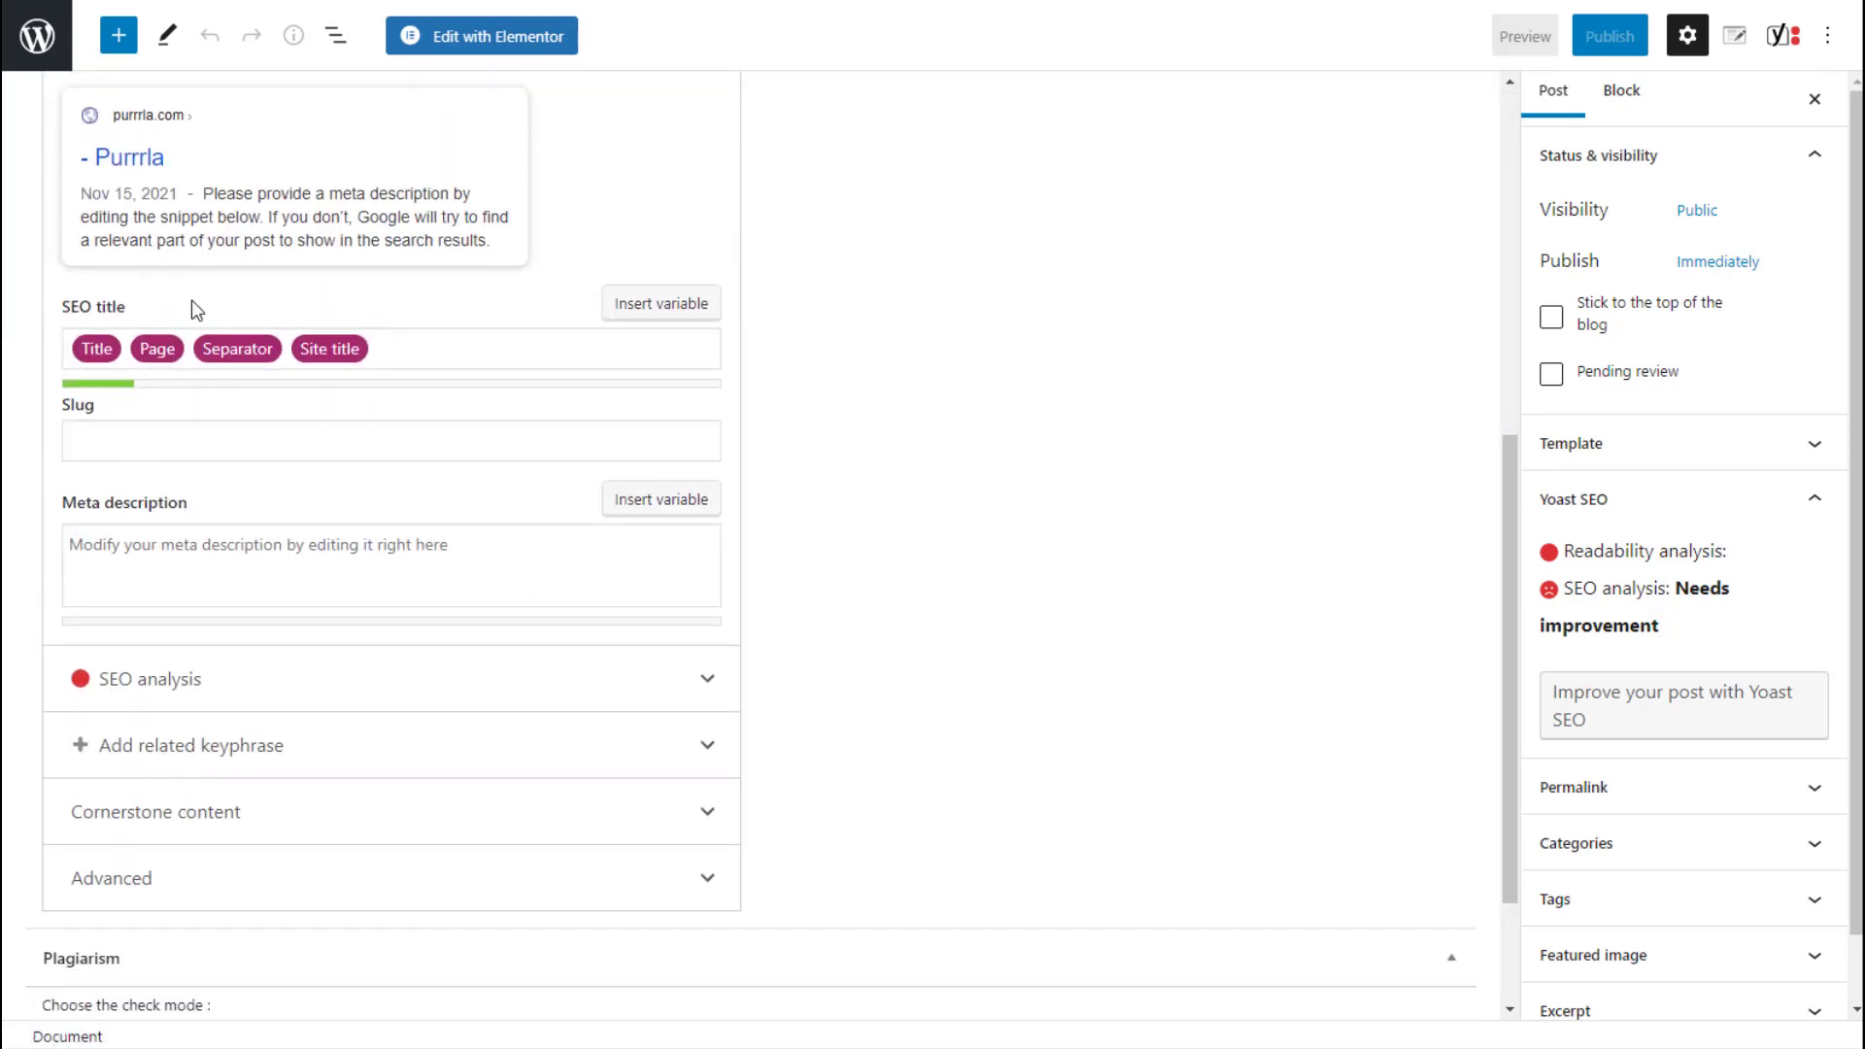
{"action": "scroll", "coordinate": [179, 595], "scroll_direction": "down", "scroll_amount": 2}
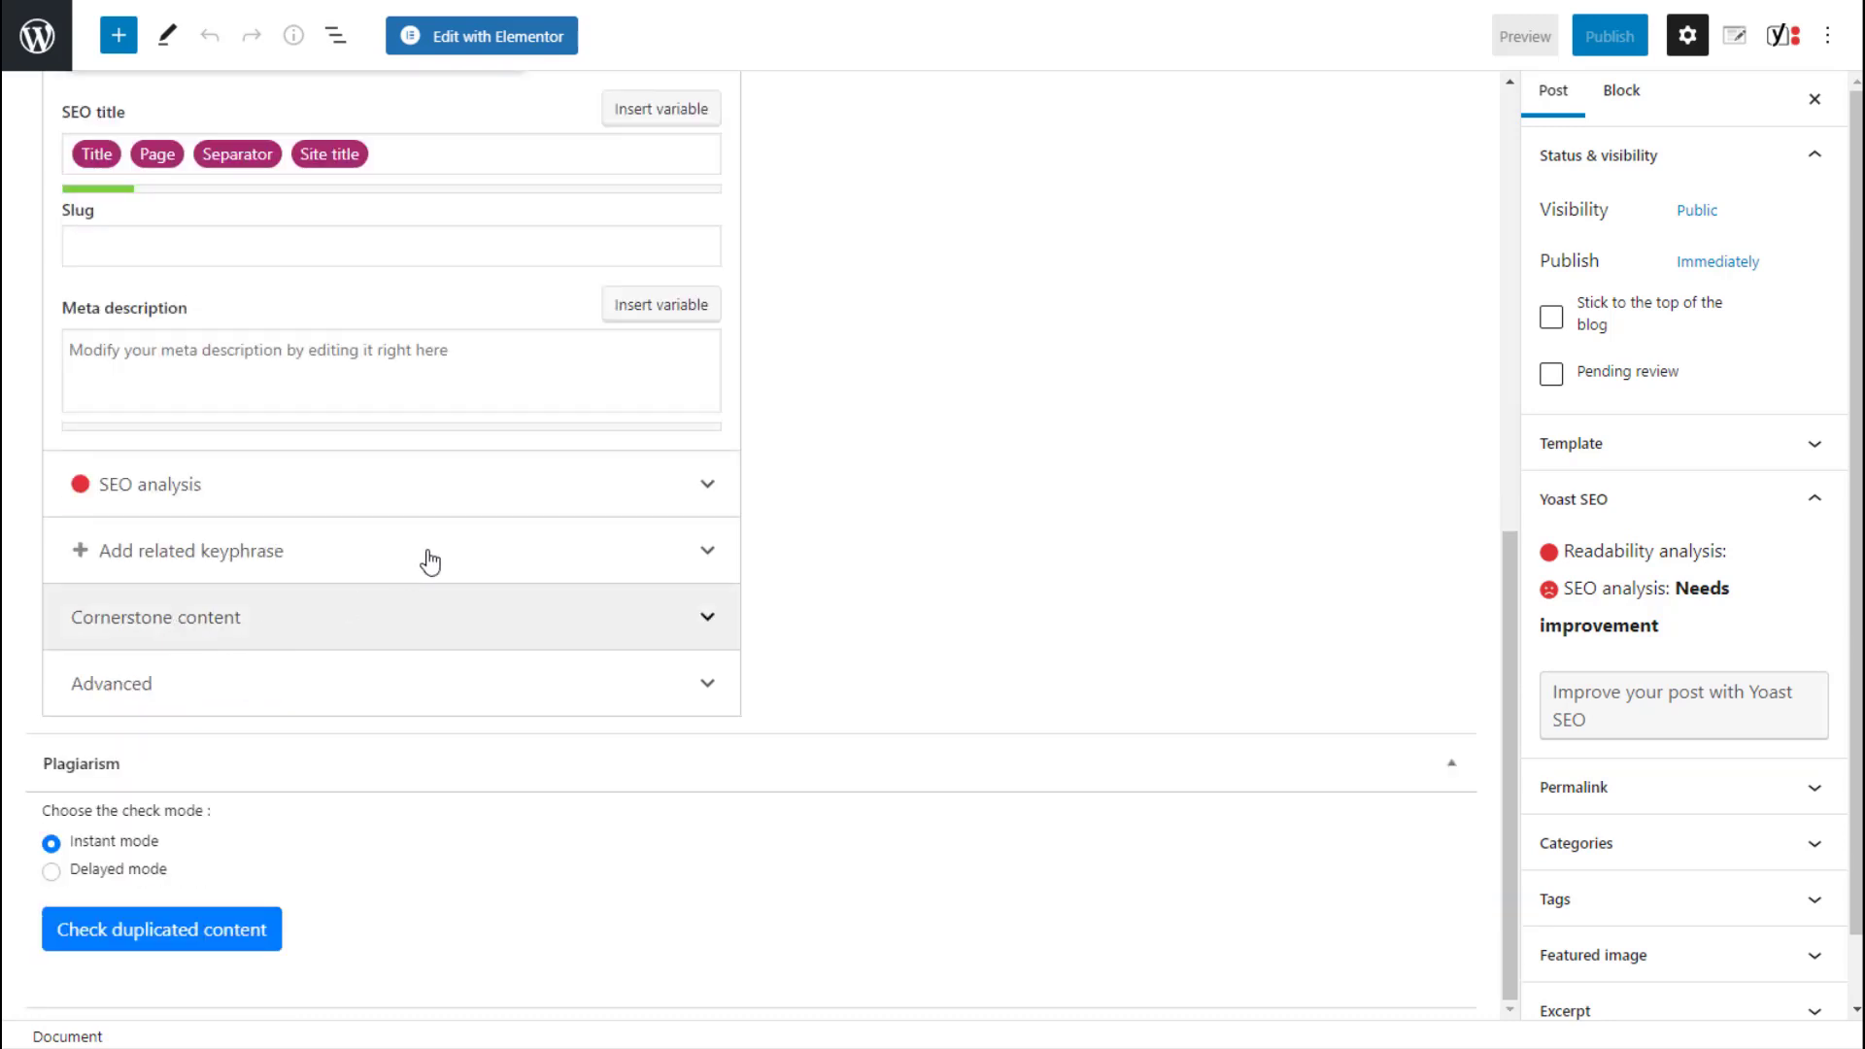
{"action": "left_click", "coordinate": [677, 494]}
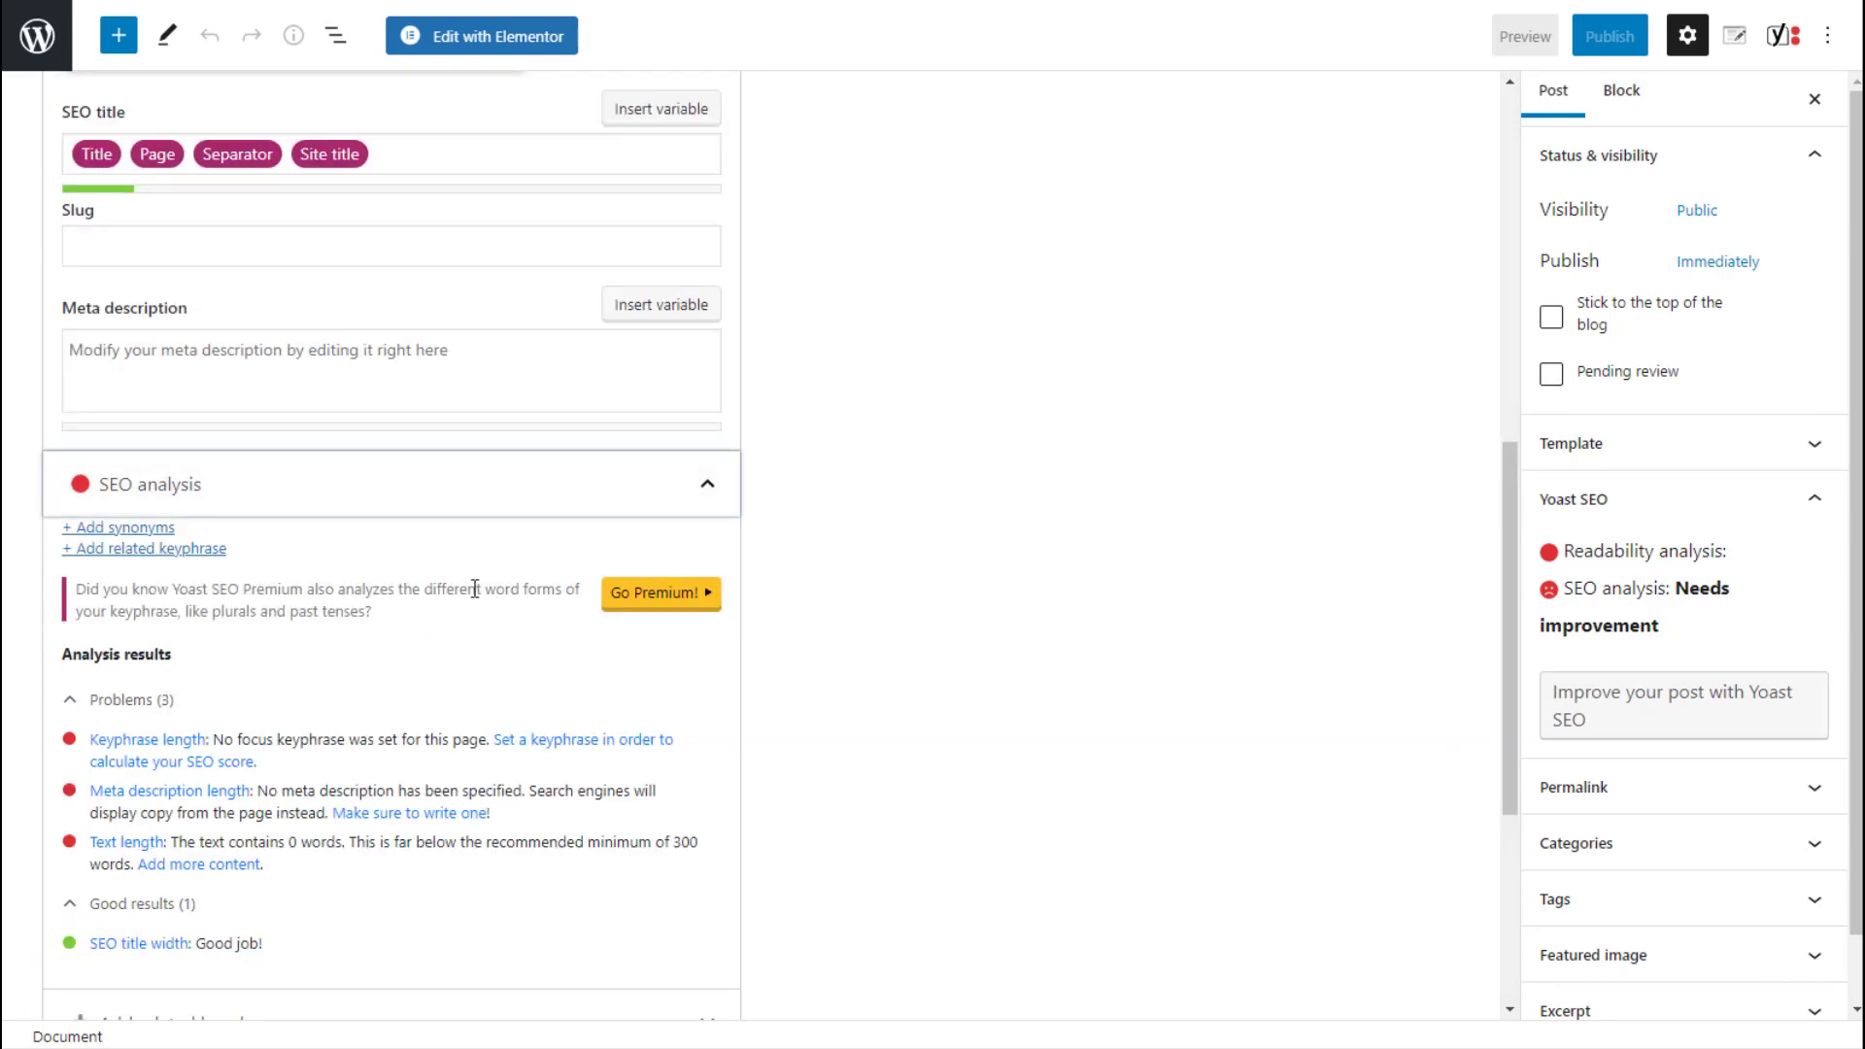
Step: Review the new post's SEO analysis results and the Yoast SEO readability and SEO ratings in the post settings
{"action": "scroll", "coordinate": [471, 587], "scroll_direction": "down", "scroll_amount": 5}
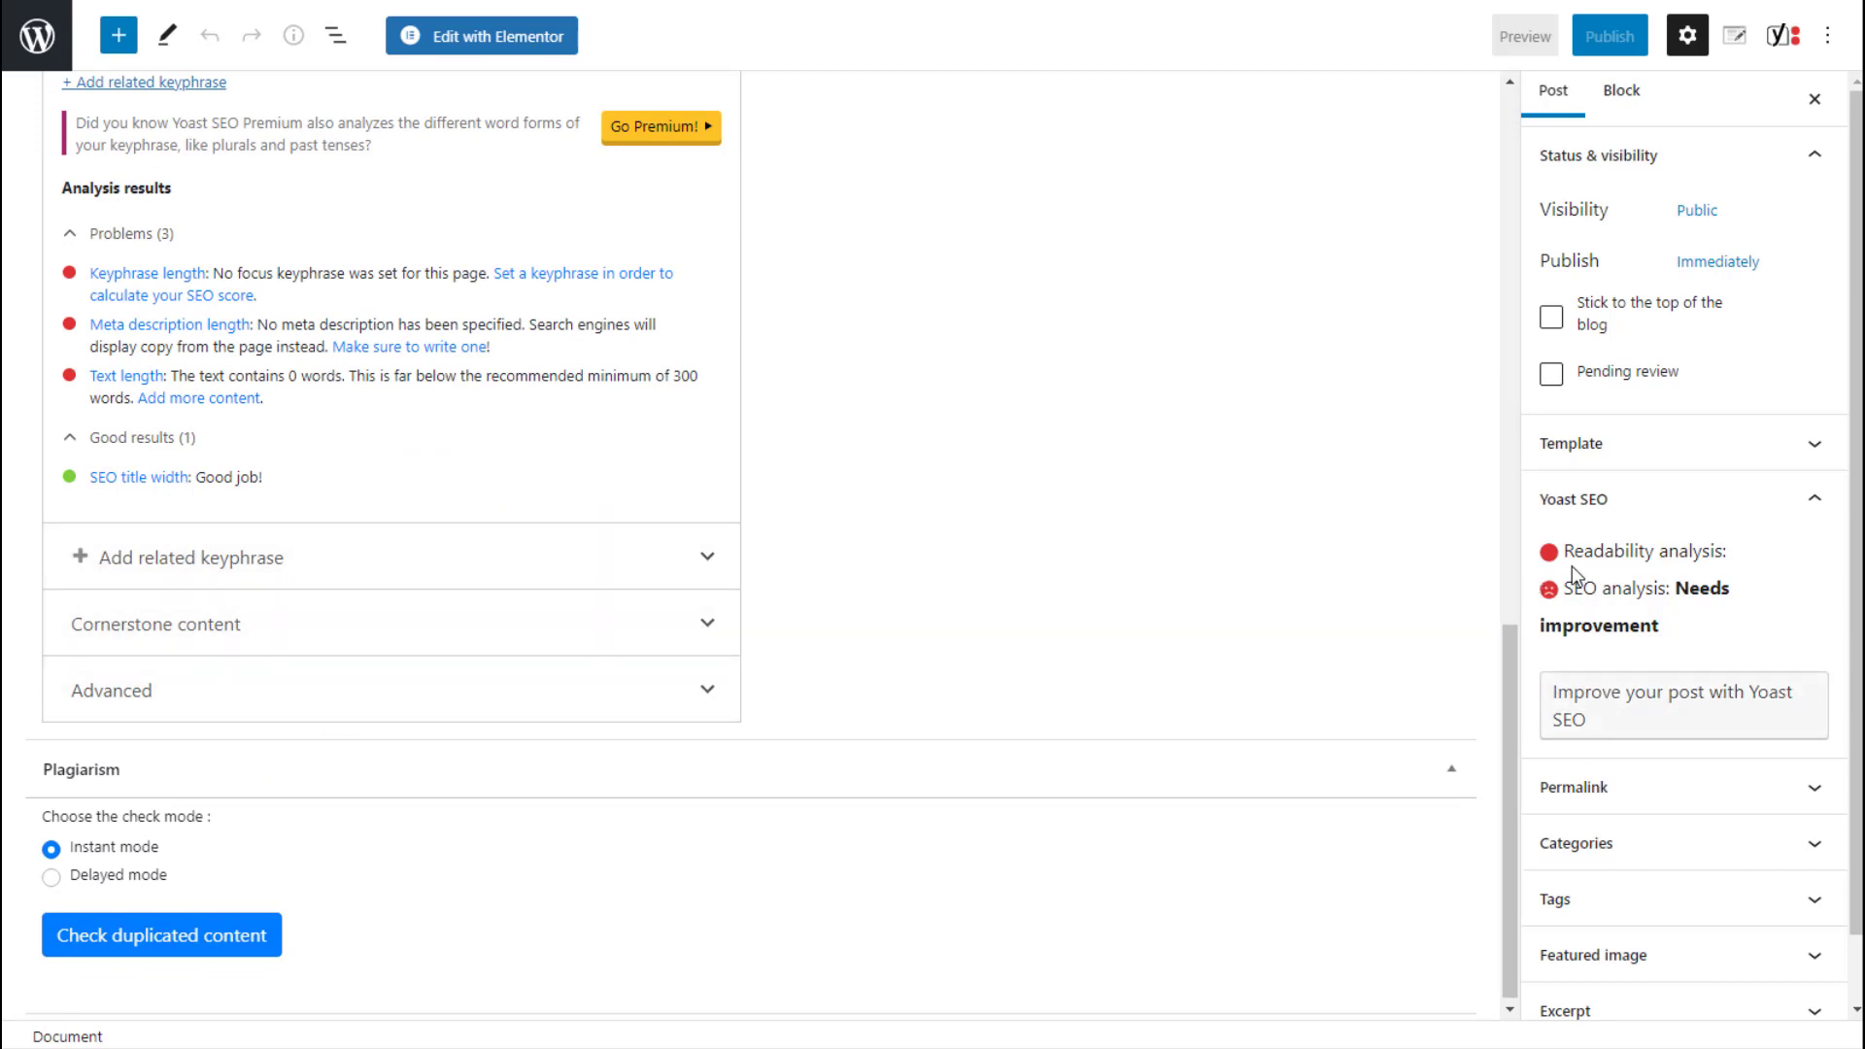
{"action": "scroll", "coordinate": [1661, 695], "scroll_direction": "down", "scroll_amount": 1}
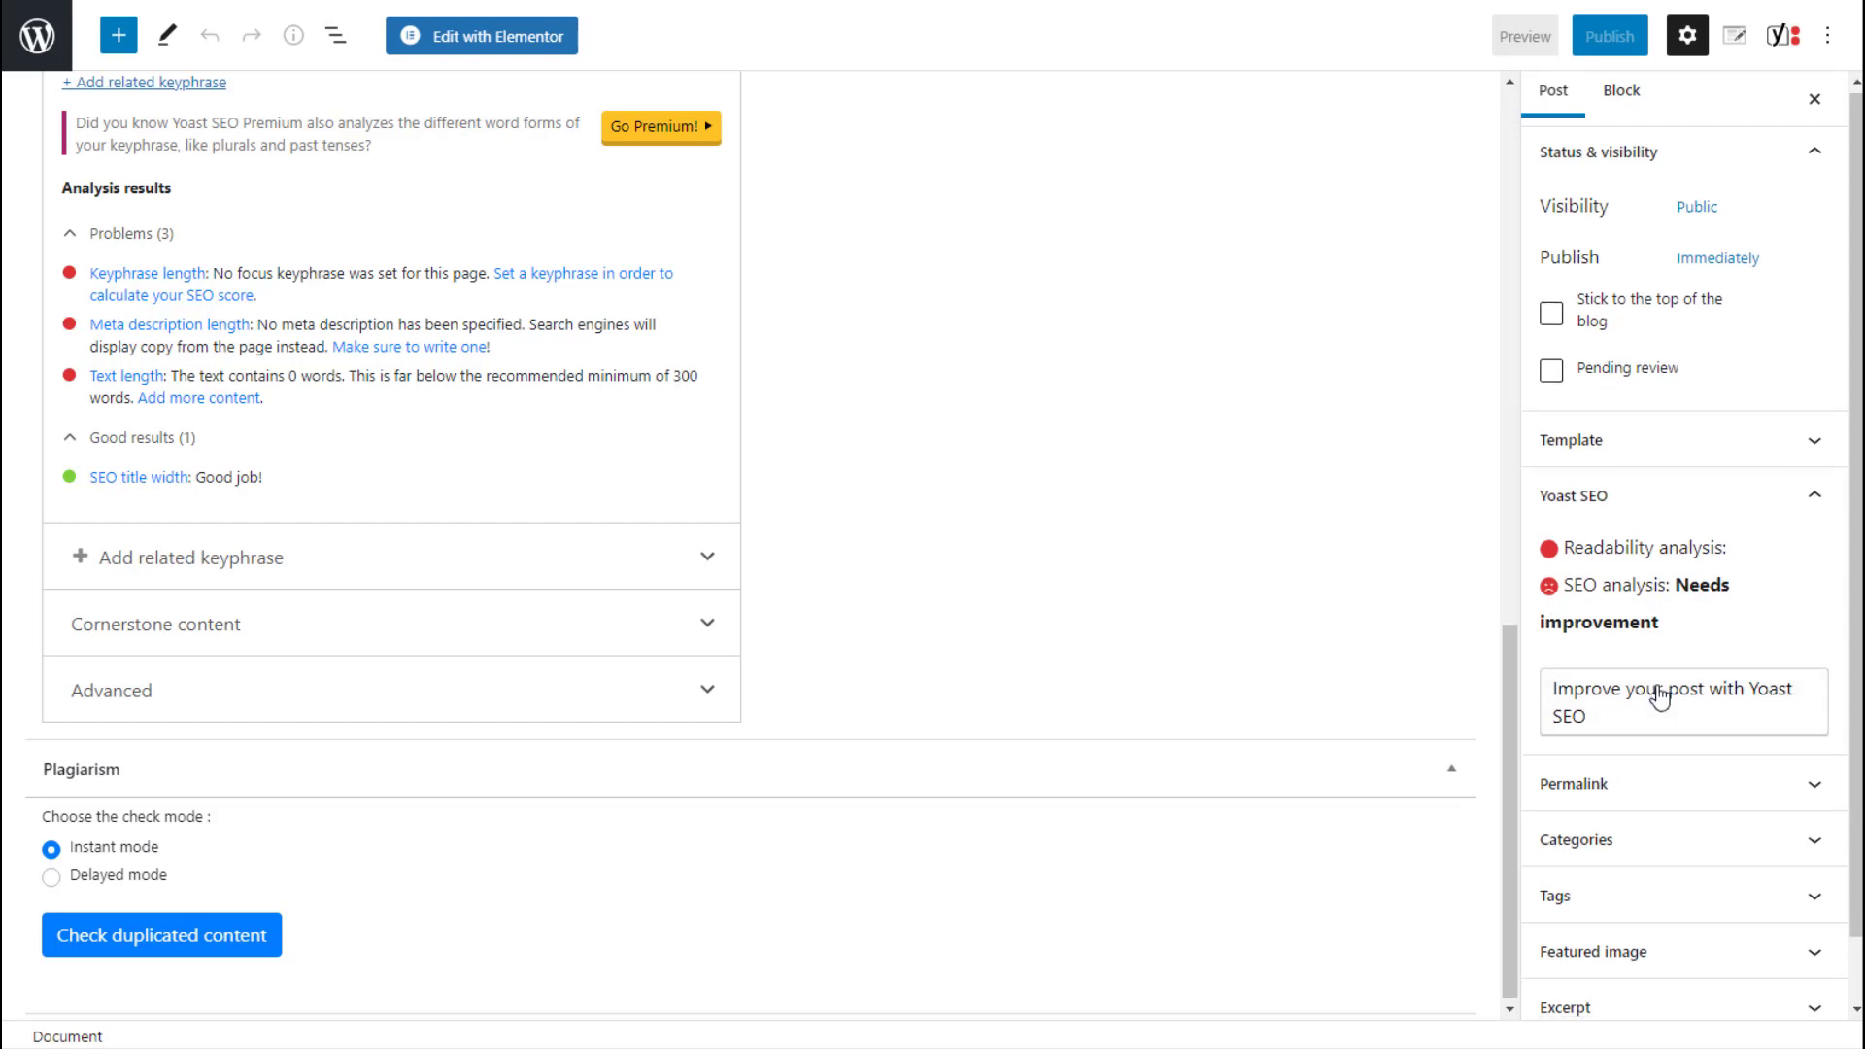
{"action": "scroll", "coordinate": [1660, 695], "scroll_direction": "down", "scroll_amount": 1}
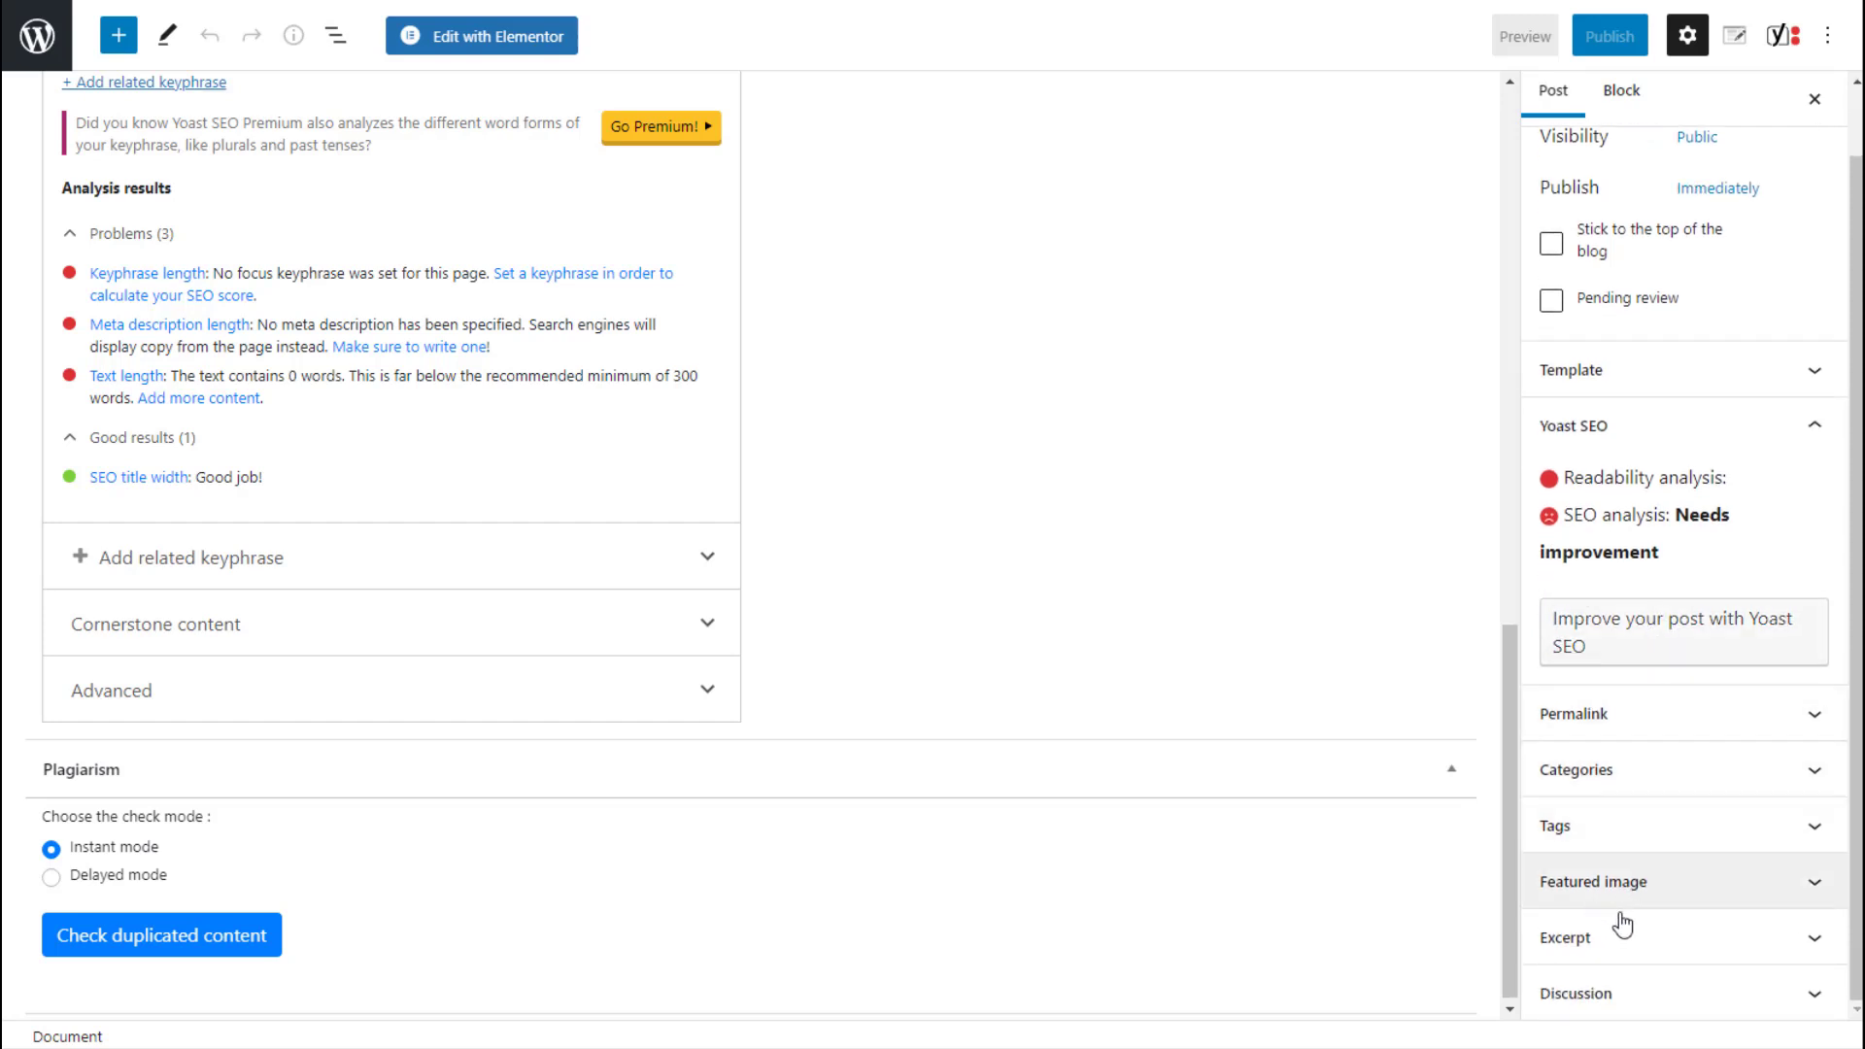
{"action": "scroll", "coordinate": [1382, 644], "scroll_direction": "up", "scroll_amount": 5}
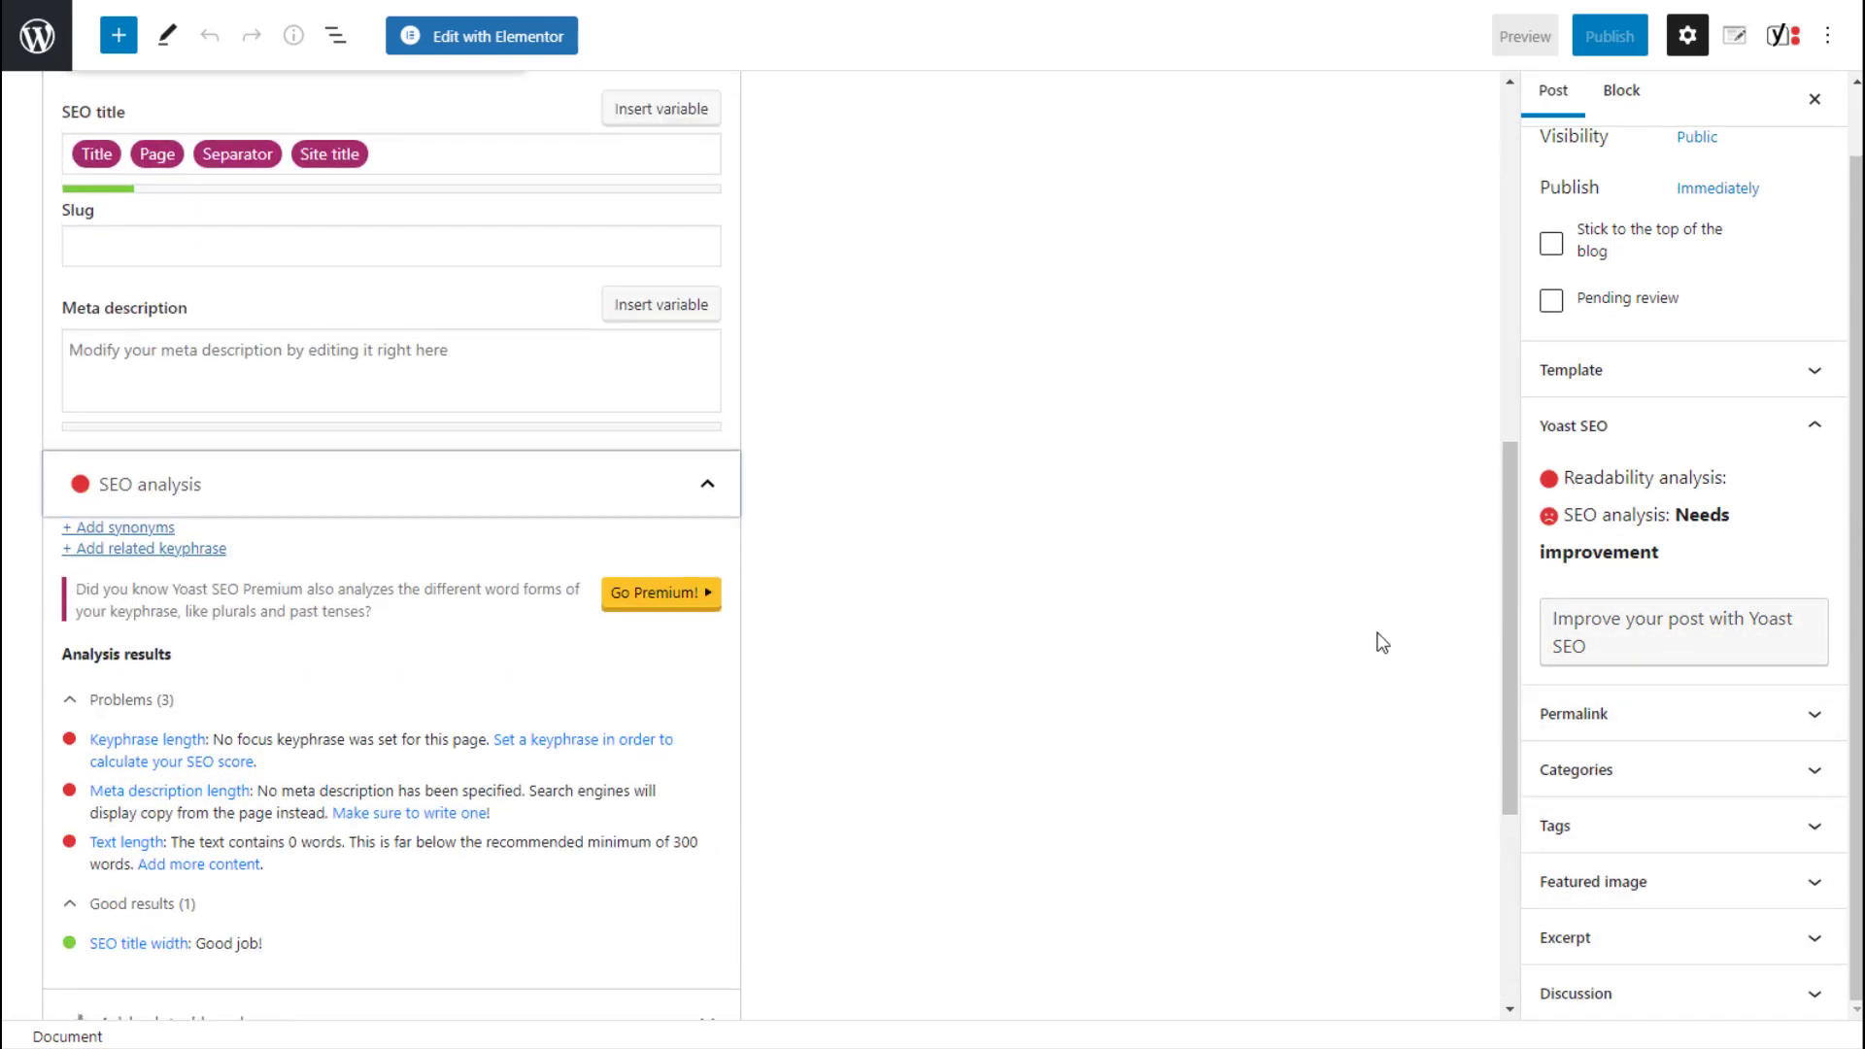
{"action": "scroll", "coordinate": [1382, 644], "scroll_direction": "up", "scroll_amount": 8}
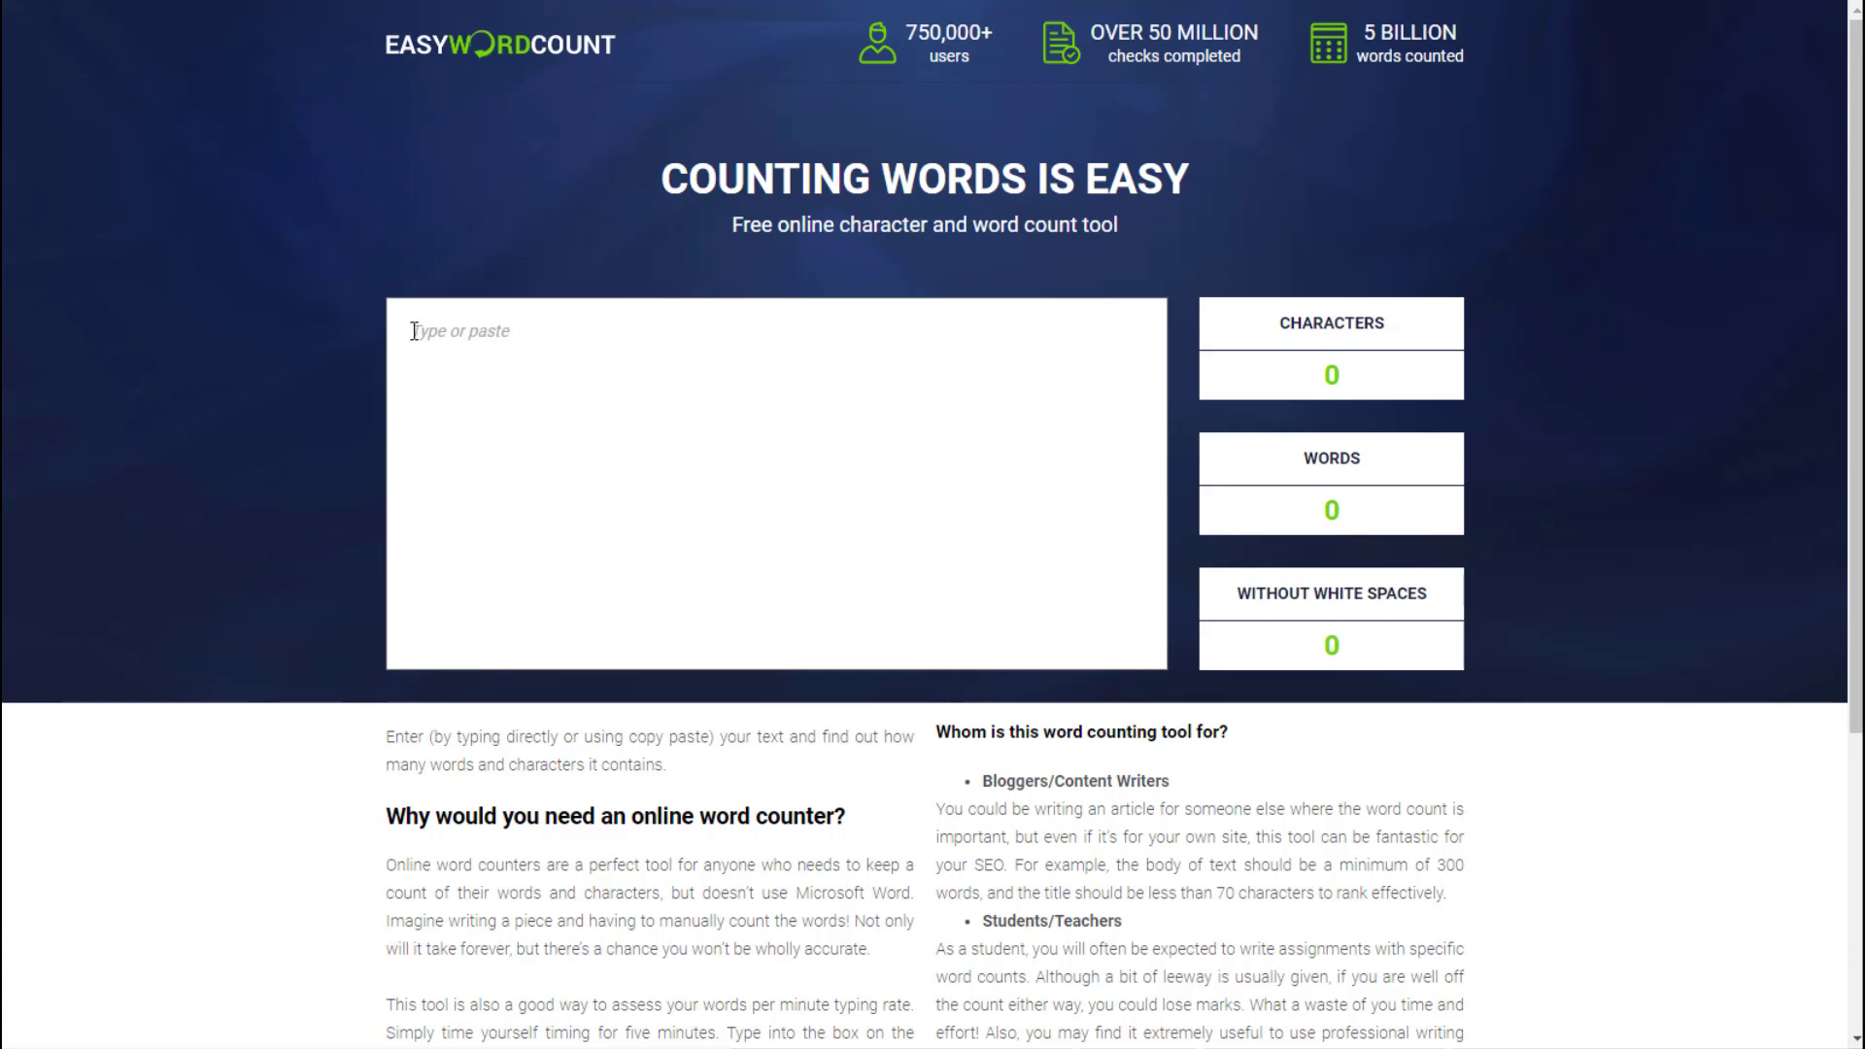
Step: Enter the Rytr review starting "I was literally speechless from the originality of the content" in EasyWordCount to count its words and characters
{"action": "type", "text": "I was literally speechless from the originality of the content that my very first Rytr test was able to produce from only a small sample of my original content. I was anticipating useless gibberish, but was instead genuinely dumbfounded. I stared at it in amazement for a solid 3 minutes while the idea machine in my head spun wildly, and I contemplated all of the uses I could have for this. I have PAID professional copywriters for MUCH worse. I highly recommend this SaaS."}
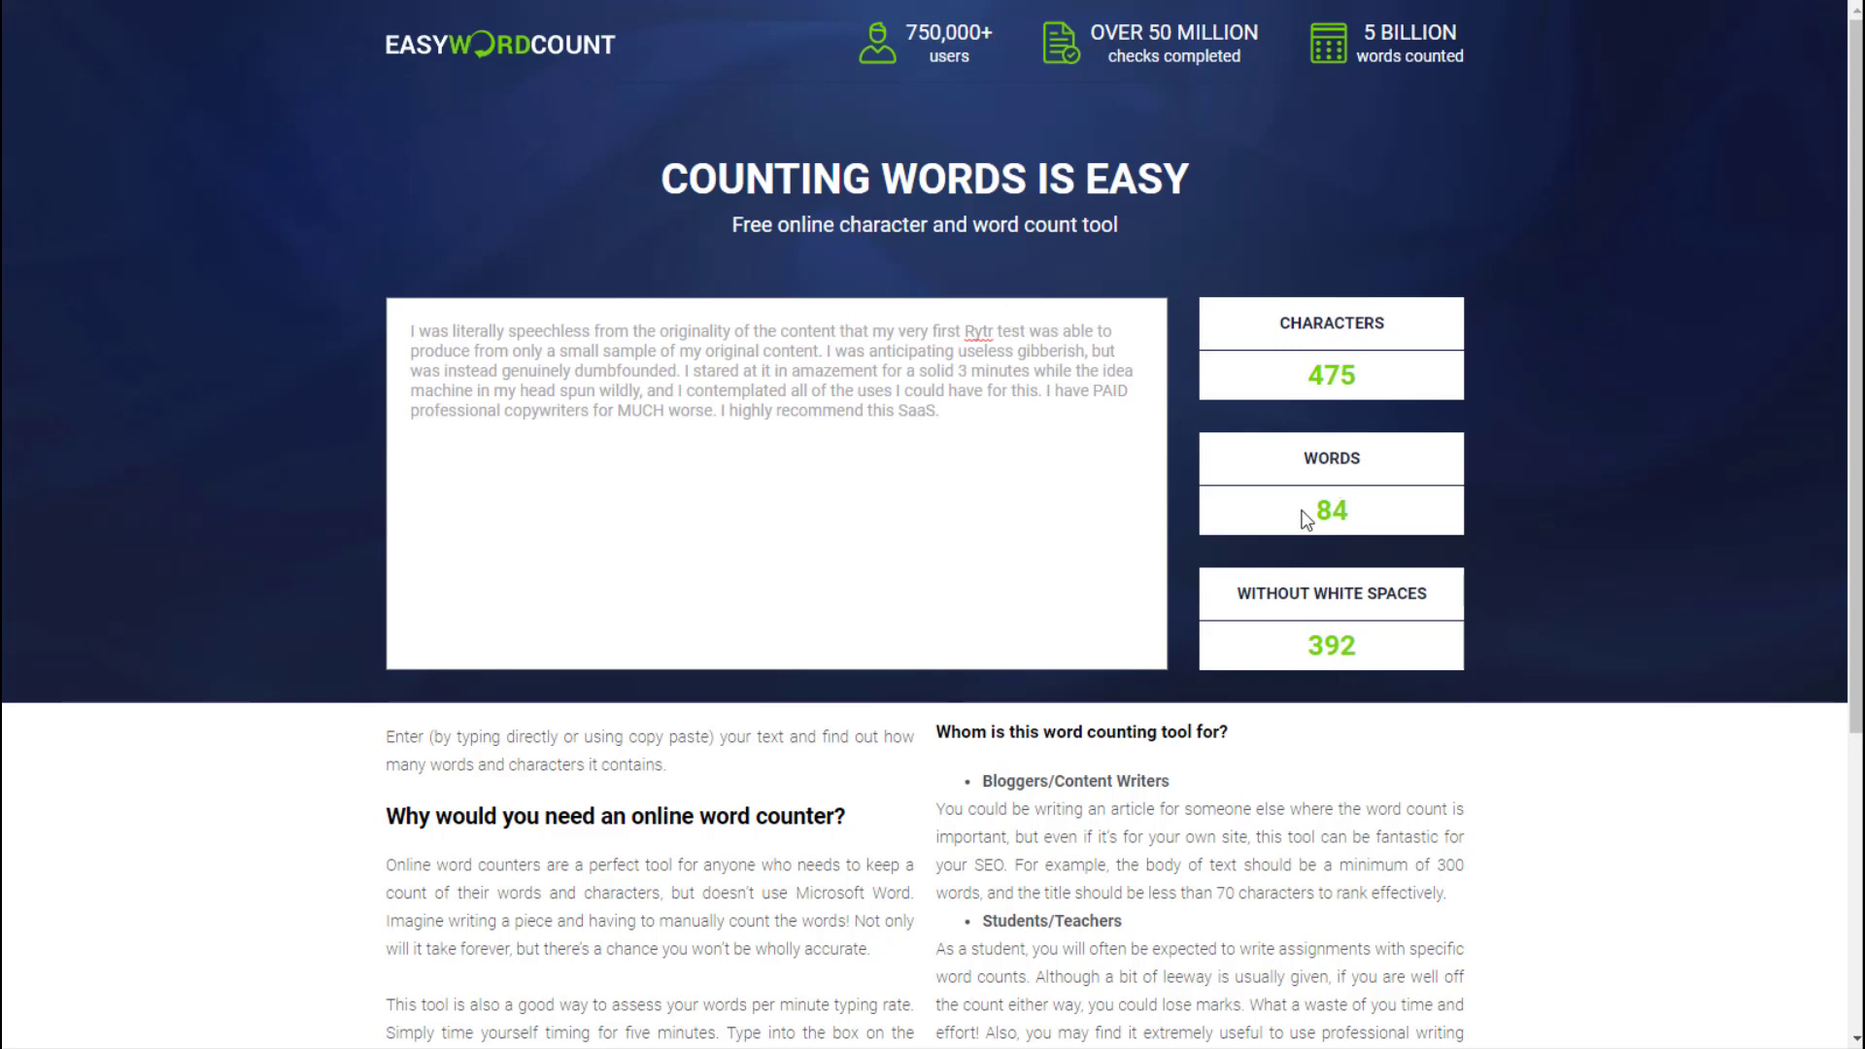
Step: Read through EasyWordCount's explanations of why to use an online word counter and whom the tool is for
{"action": "scroll", "coordinate": [1518, 568], "scroll_direction": "down", "scroll_amount": 3}
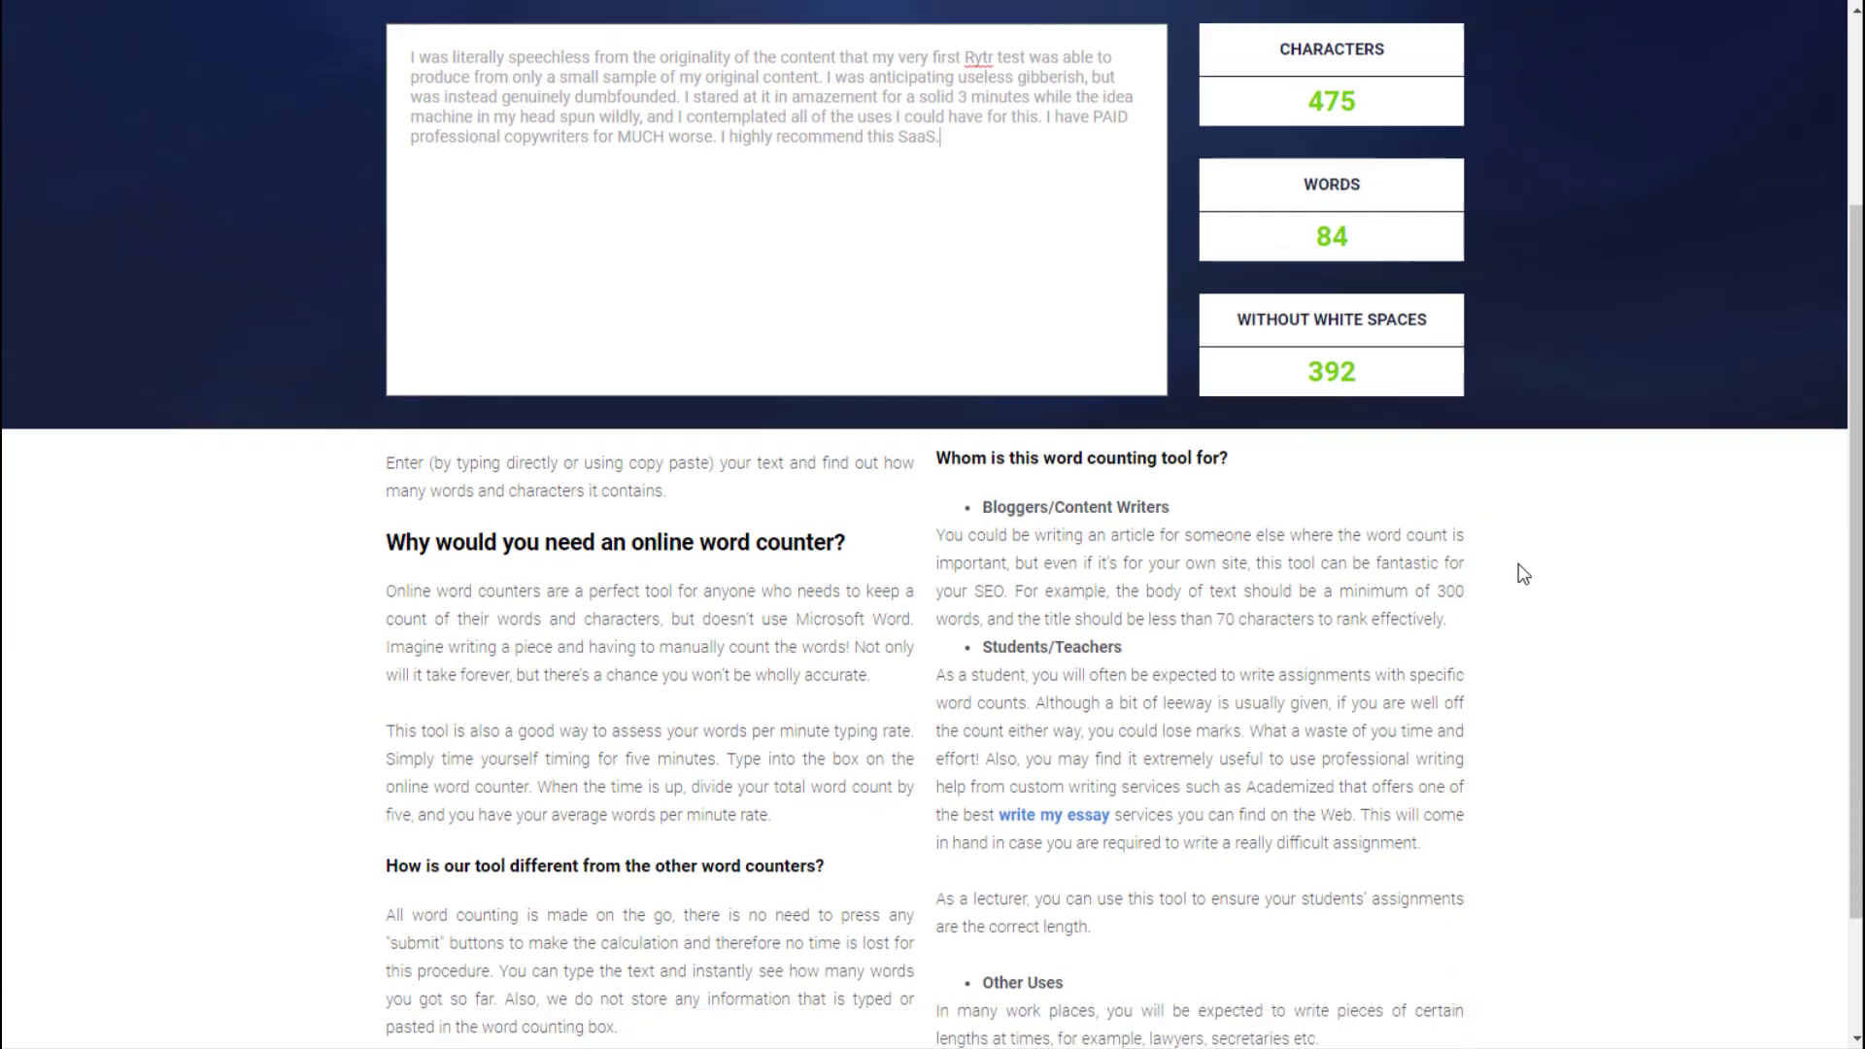
{"action": "scroll", "coordinate": [1518, 563], "scroll_direction": "down", "scroll_amount": 2}
{"action": "scroll", "coordinate": [1514, 563], "scroll_direction": "up", "scroll_amount": 5}
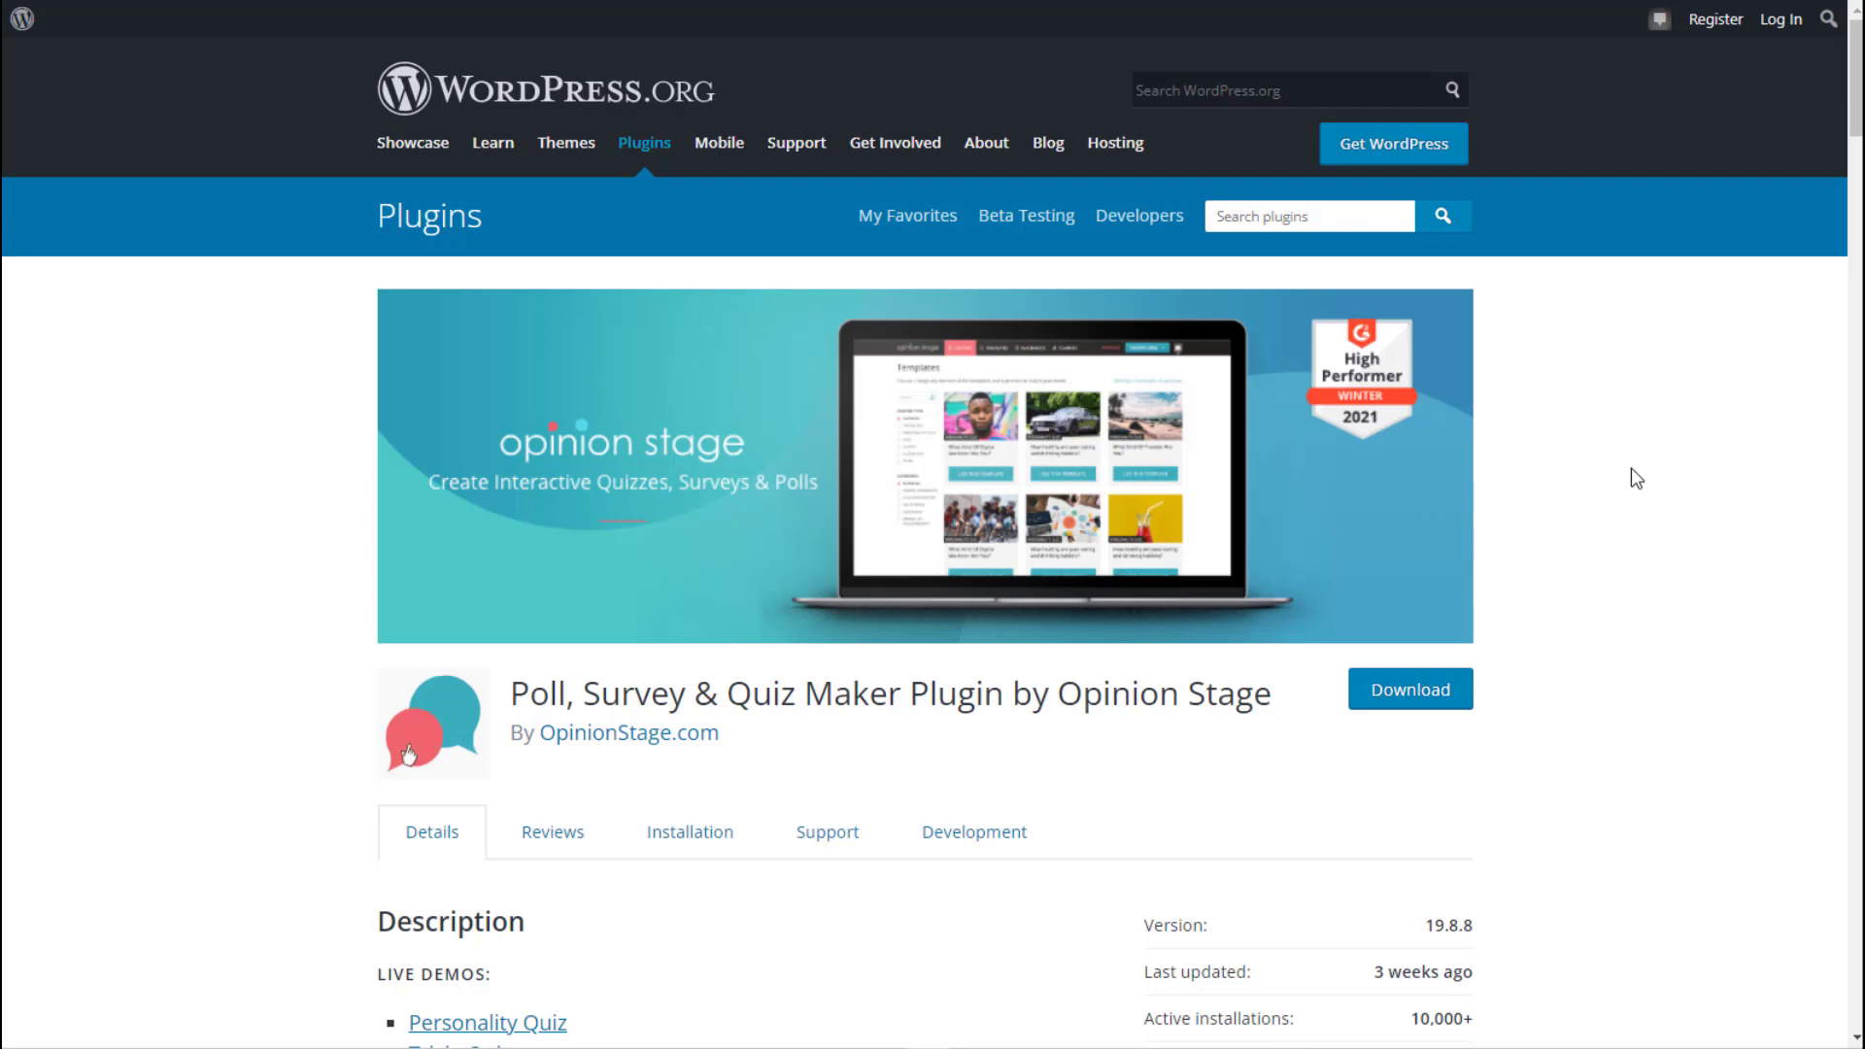
Step: Review the Opinion Stage plugin's live demos and main features on WordPress.org and play its Quizzes, Polls & Surveys video
{"action": "scroll", "coordinate": [1638, 478], "scroll_direction": "down", "scroll_amount": 6}
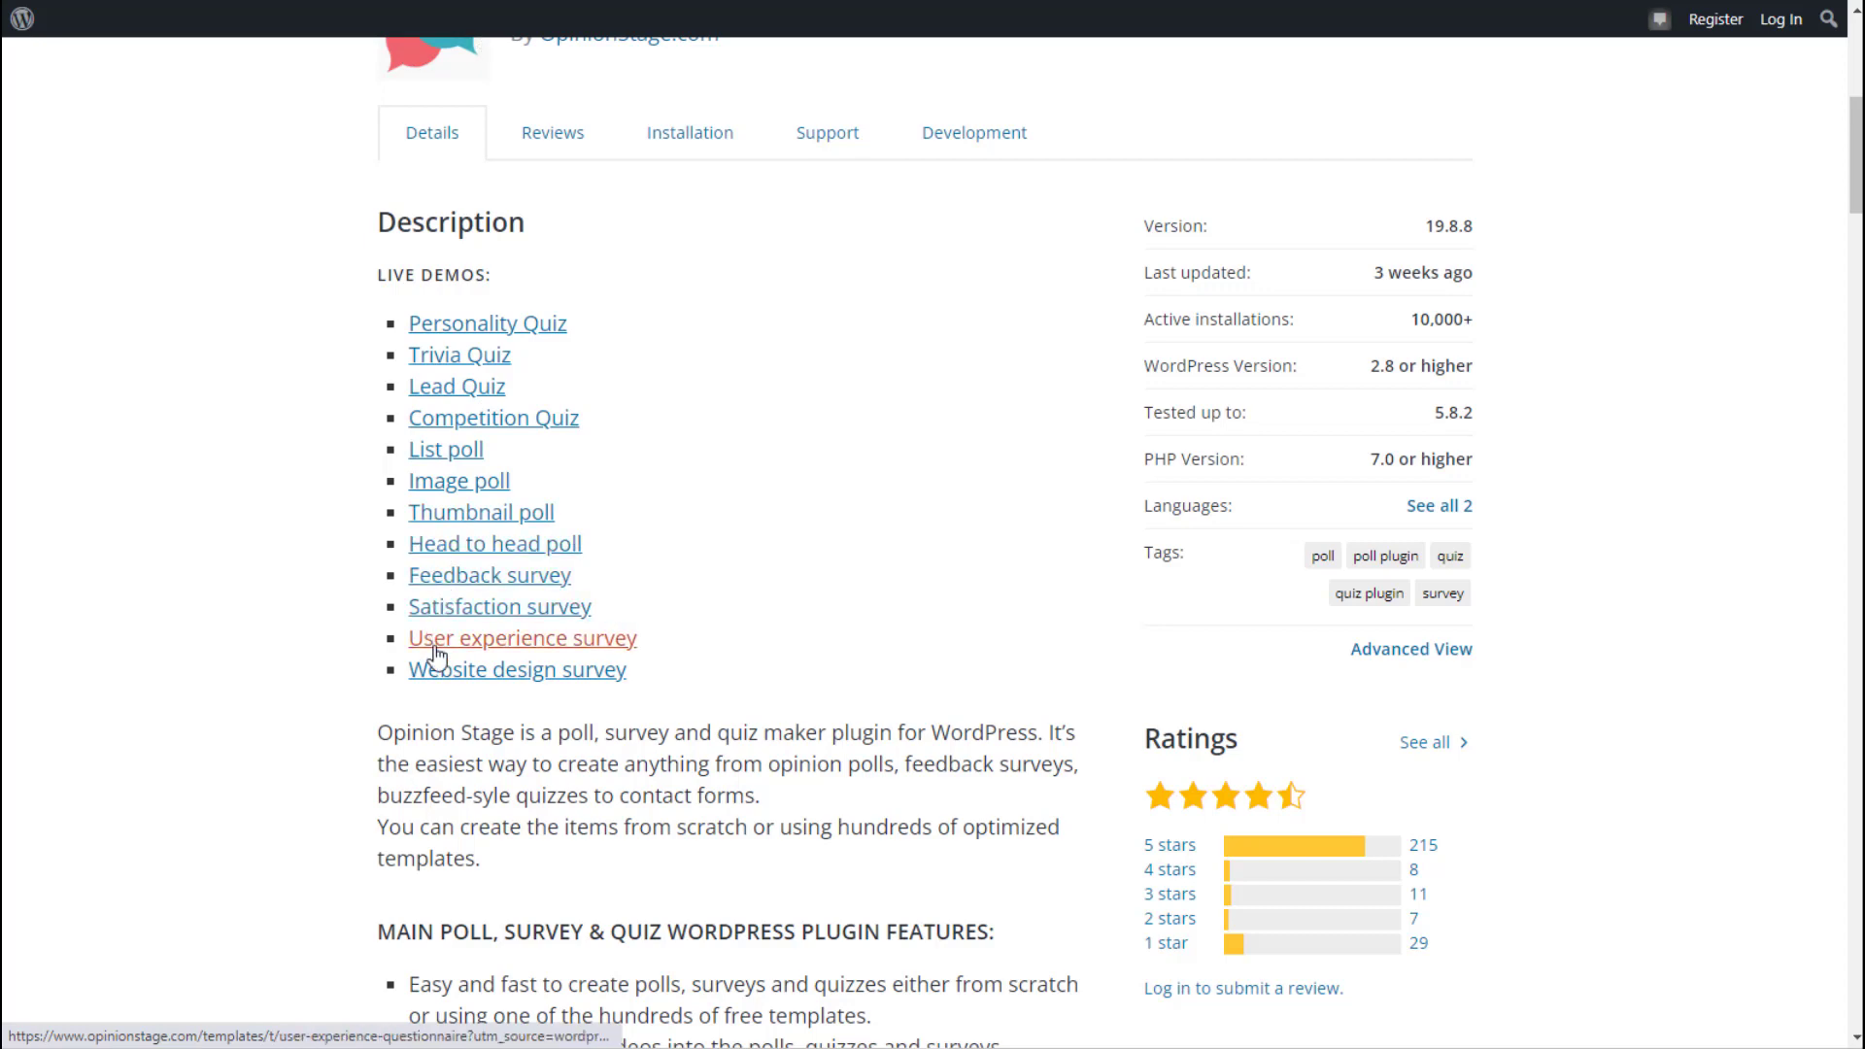
{"action": "scroll", "coordinate": [280, 710], "scroll_direction": "down", "scroll_amount": 4}
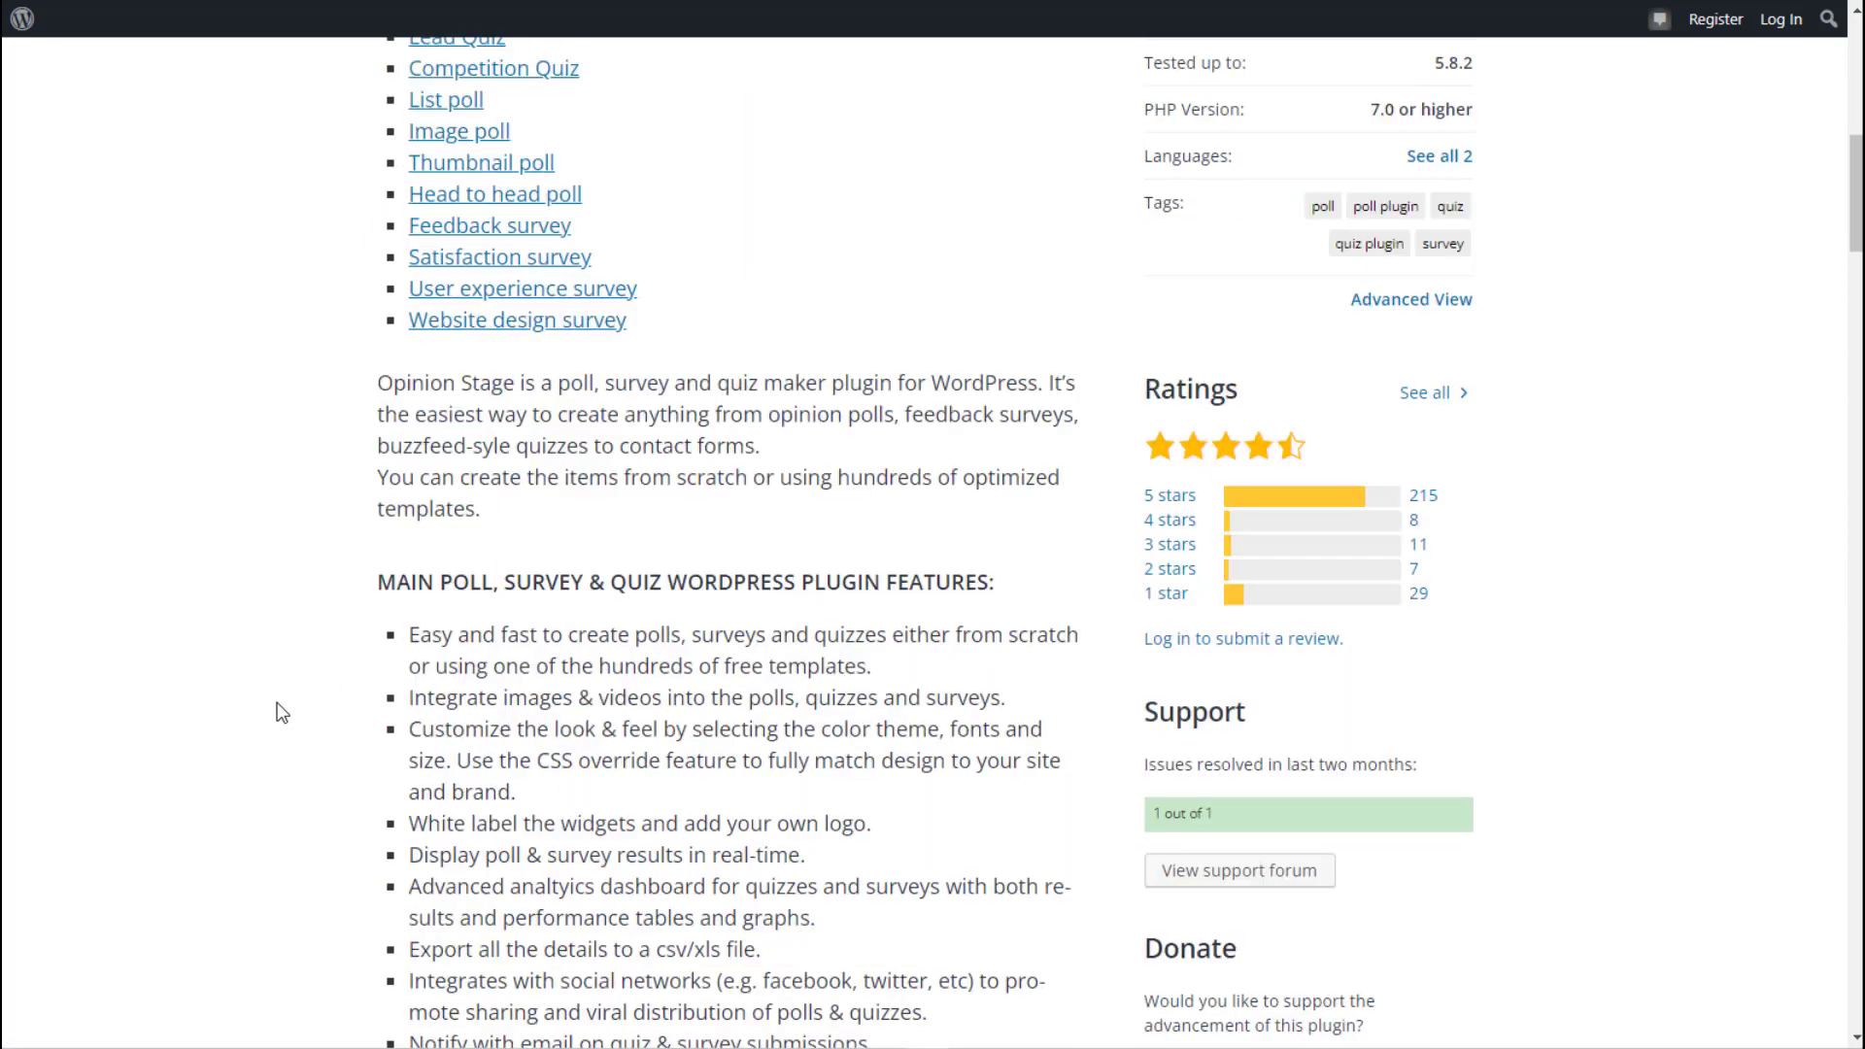
{"action": "scroll", "coordinate": [280, 710], "scroll_direction": "down", "scroll_amount": 3}
{"action": "scroll", "coordinate": [279, 704], "scroll_direction": "down", "scroll_amount": 9}
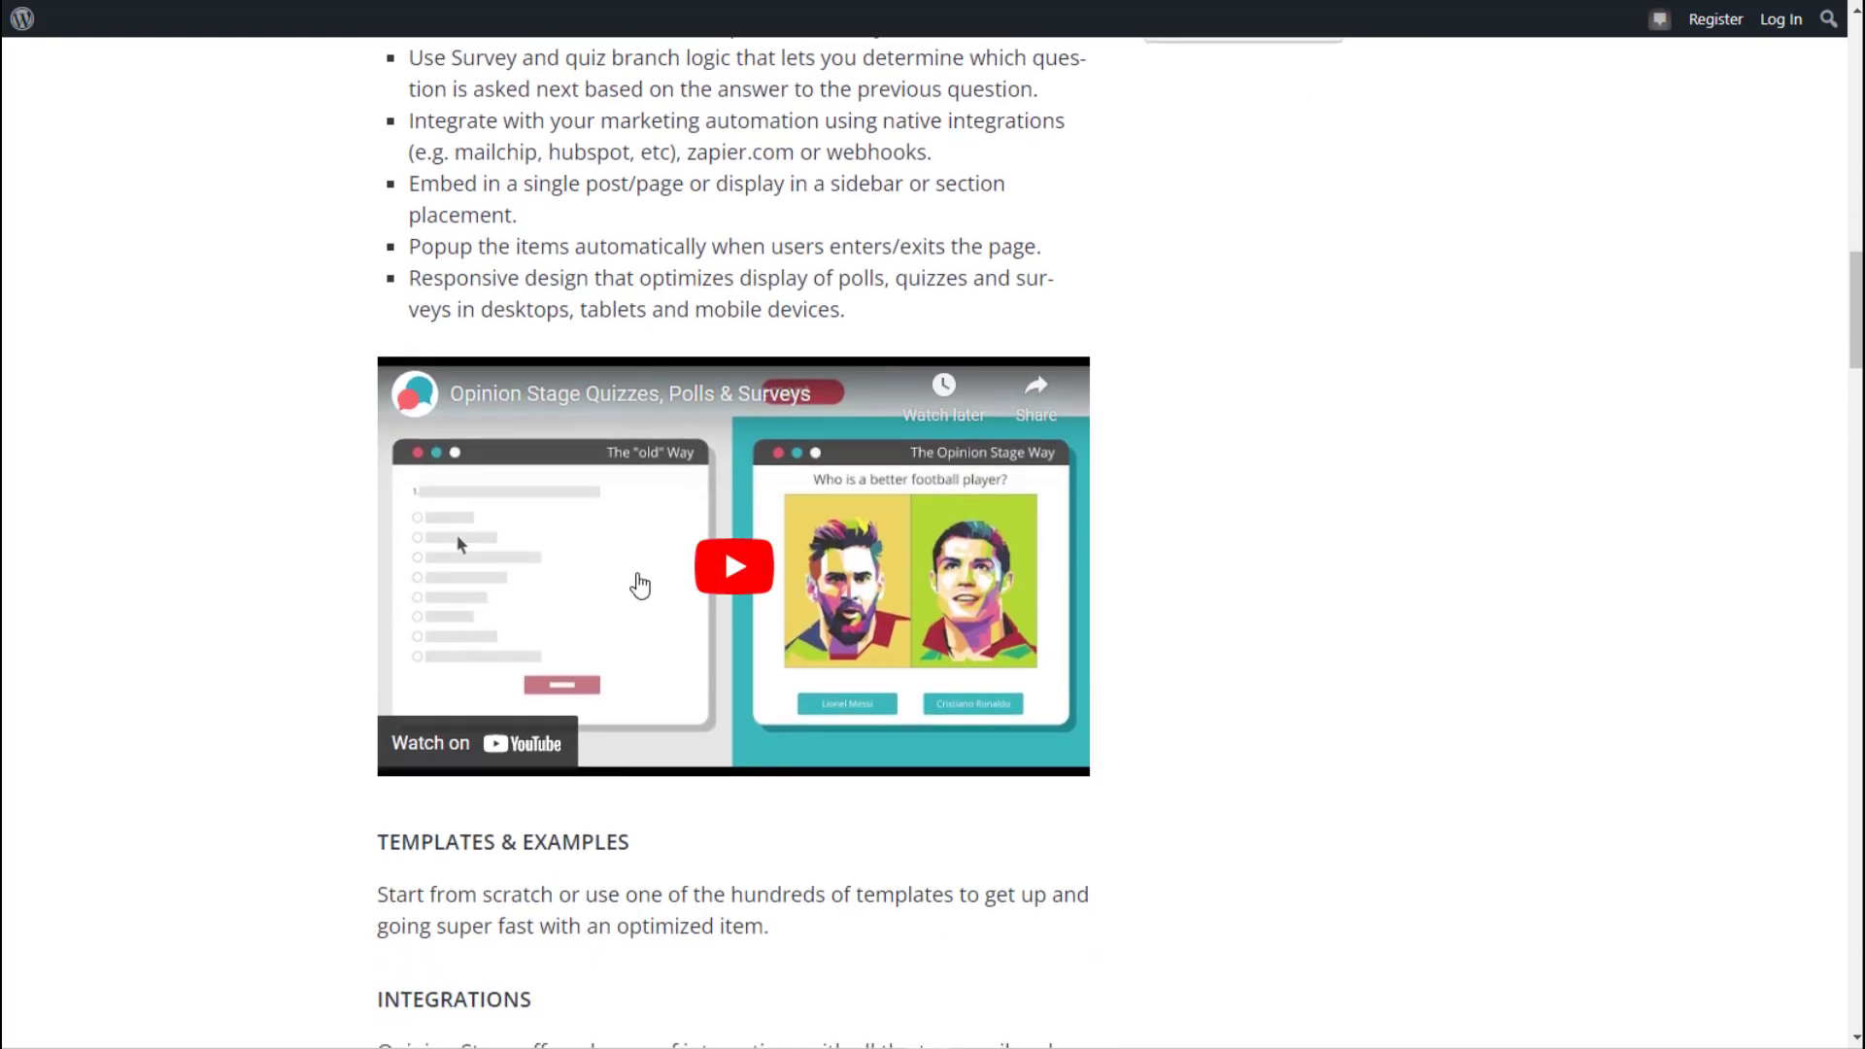
{"action": "left_click", "coordinate": [734, 568]}
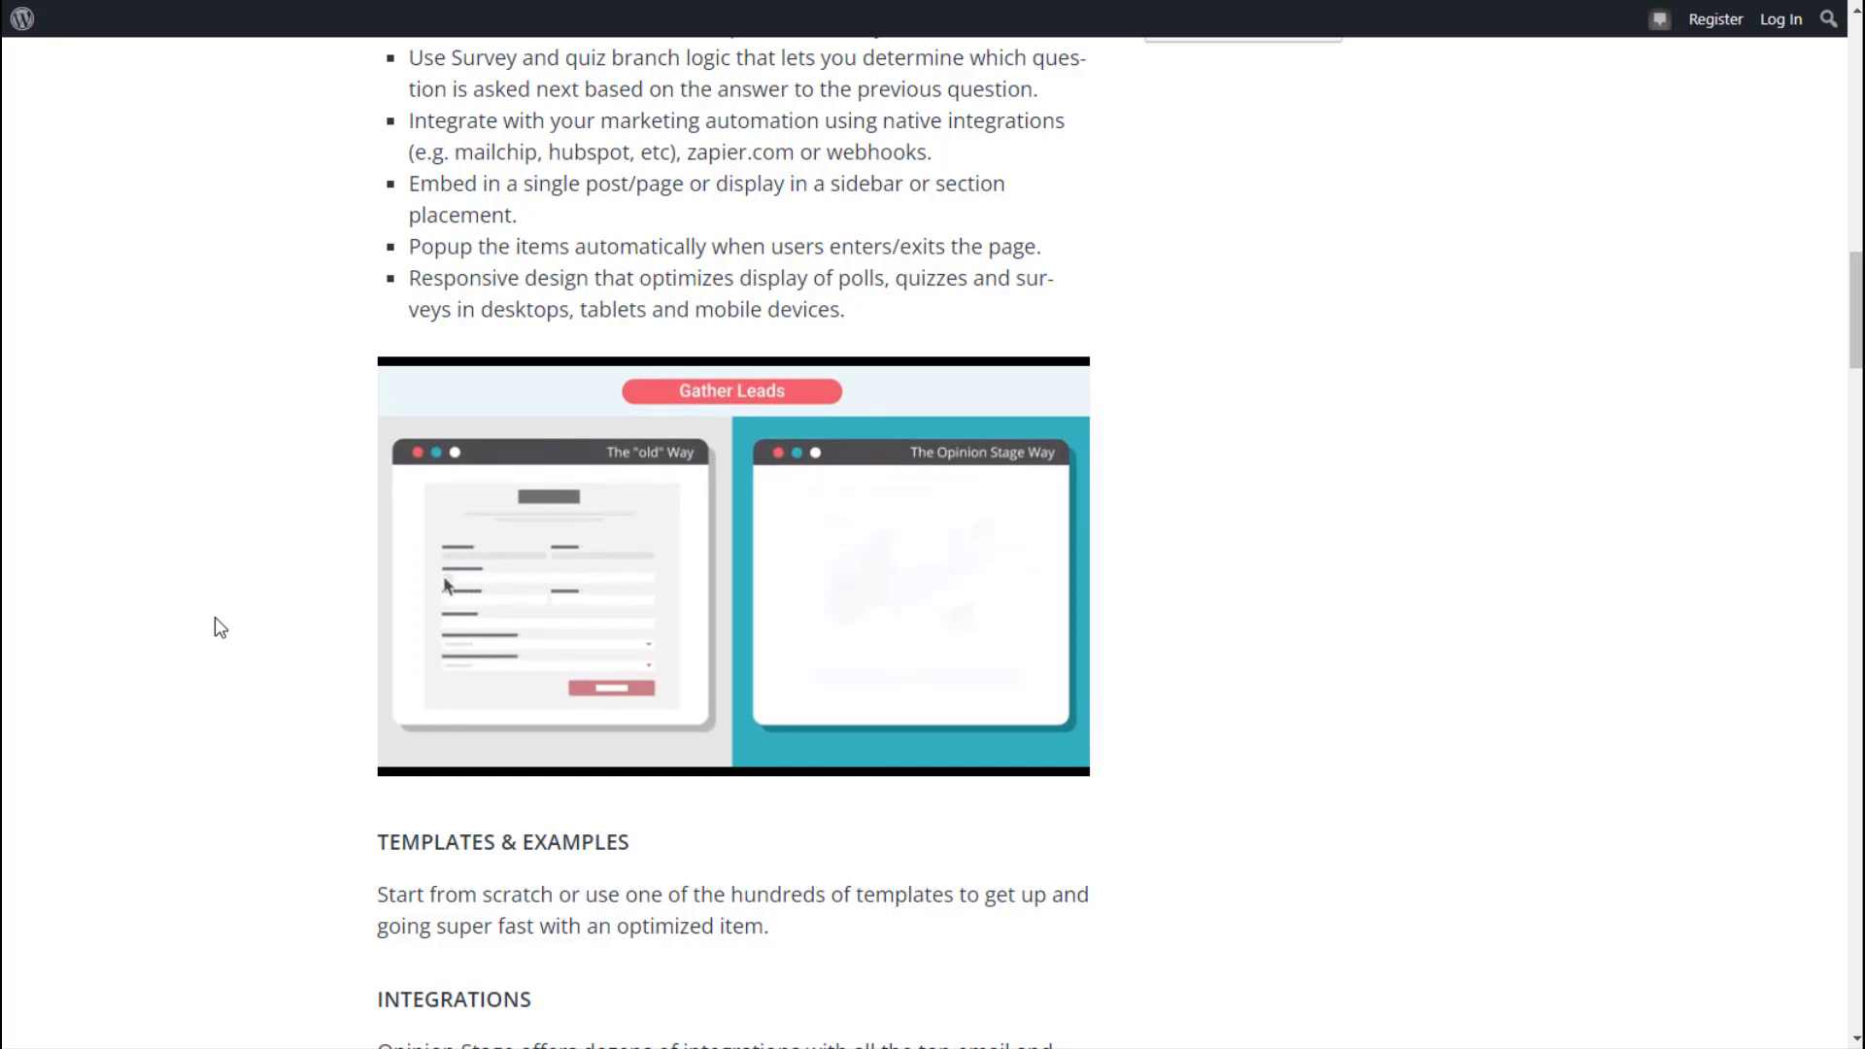
{"action": "mouse_move", "coordinate": [499, 553]}
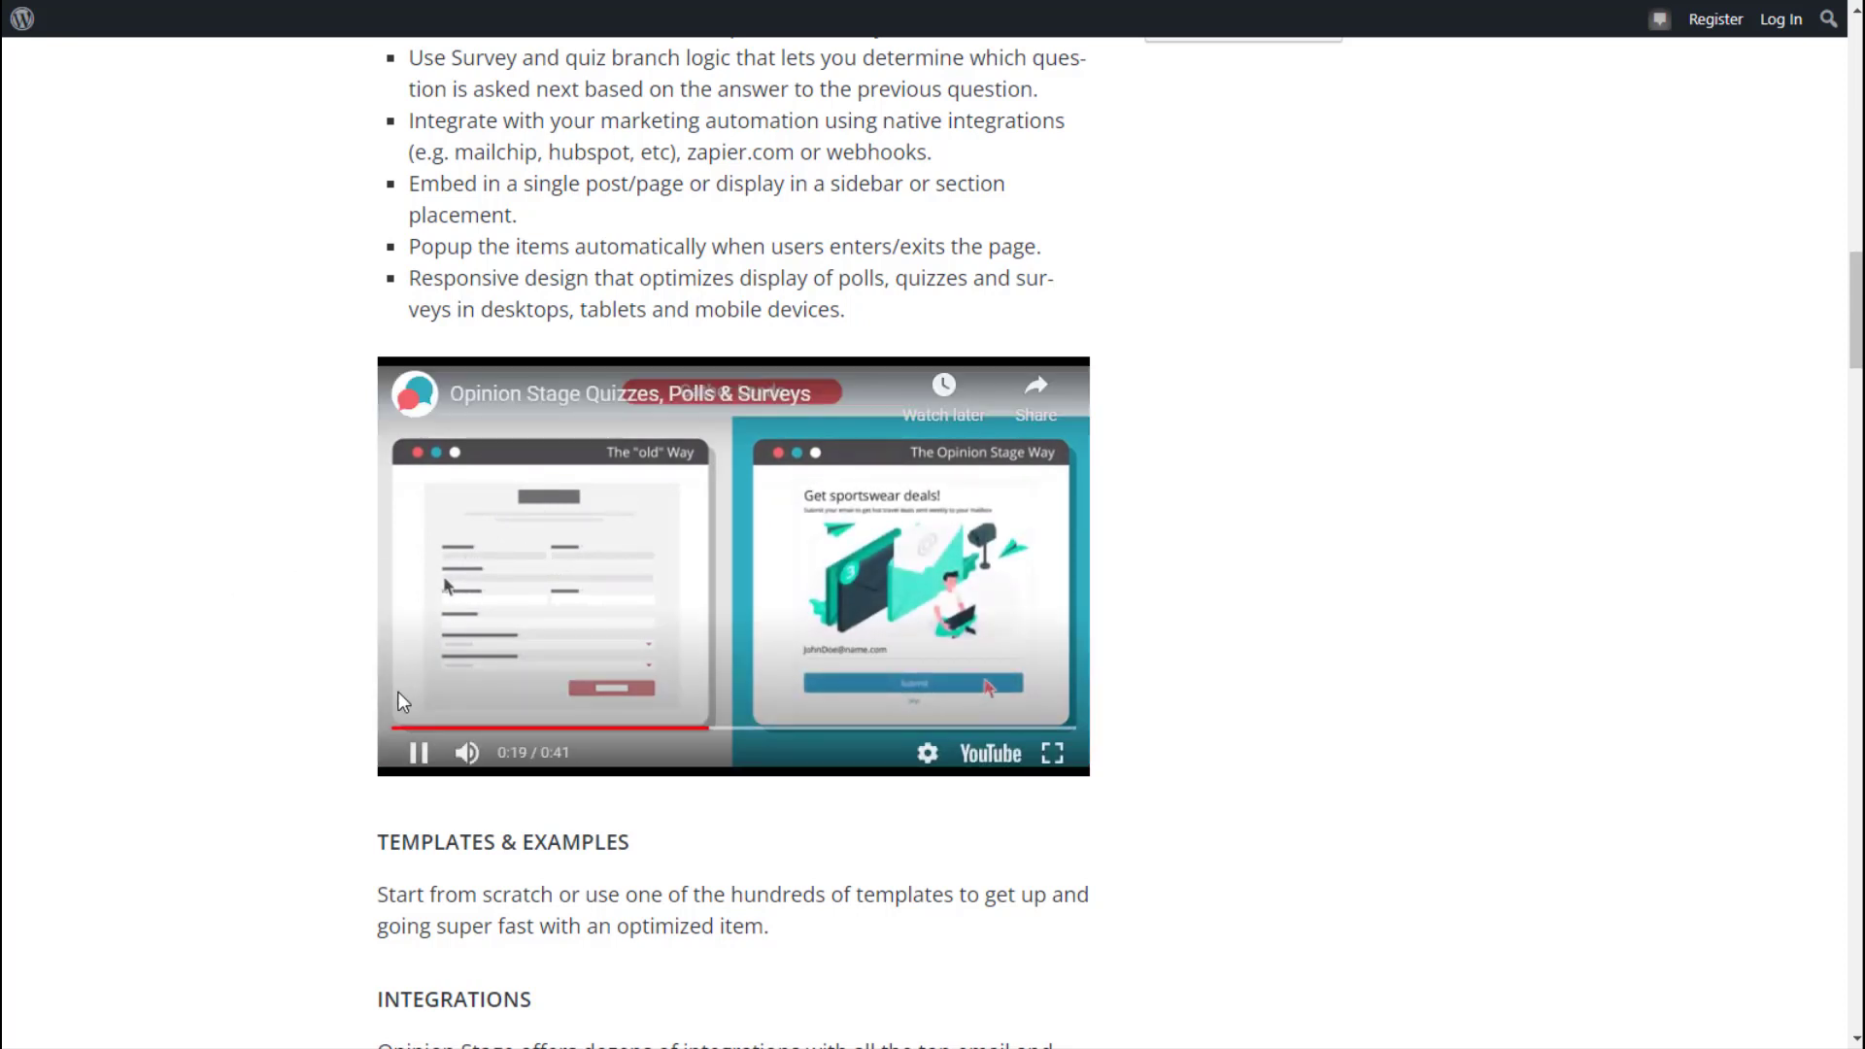
{"action": "left_click", "coordinate": [421, 756]}
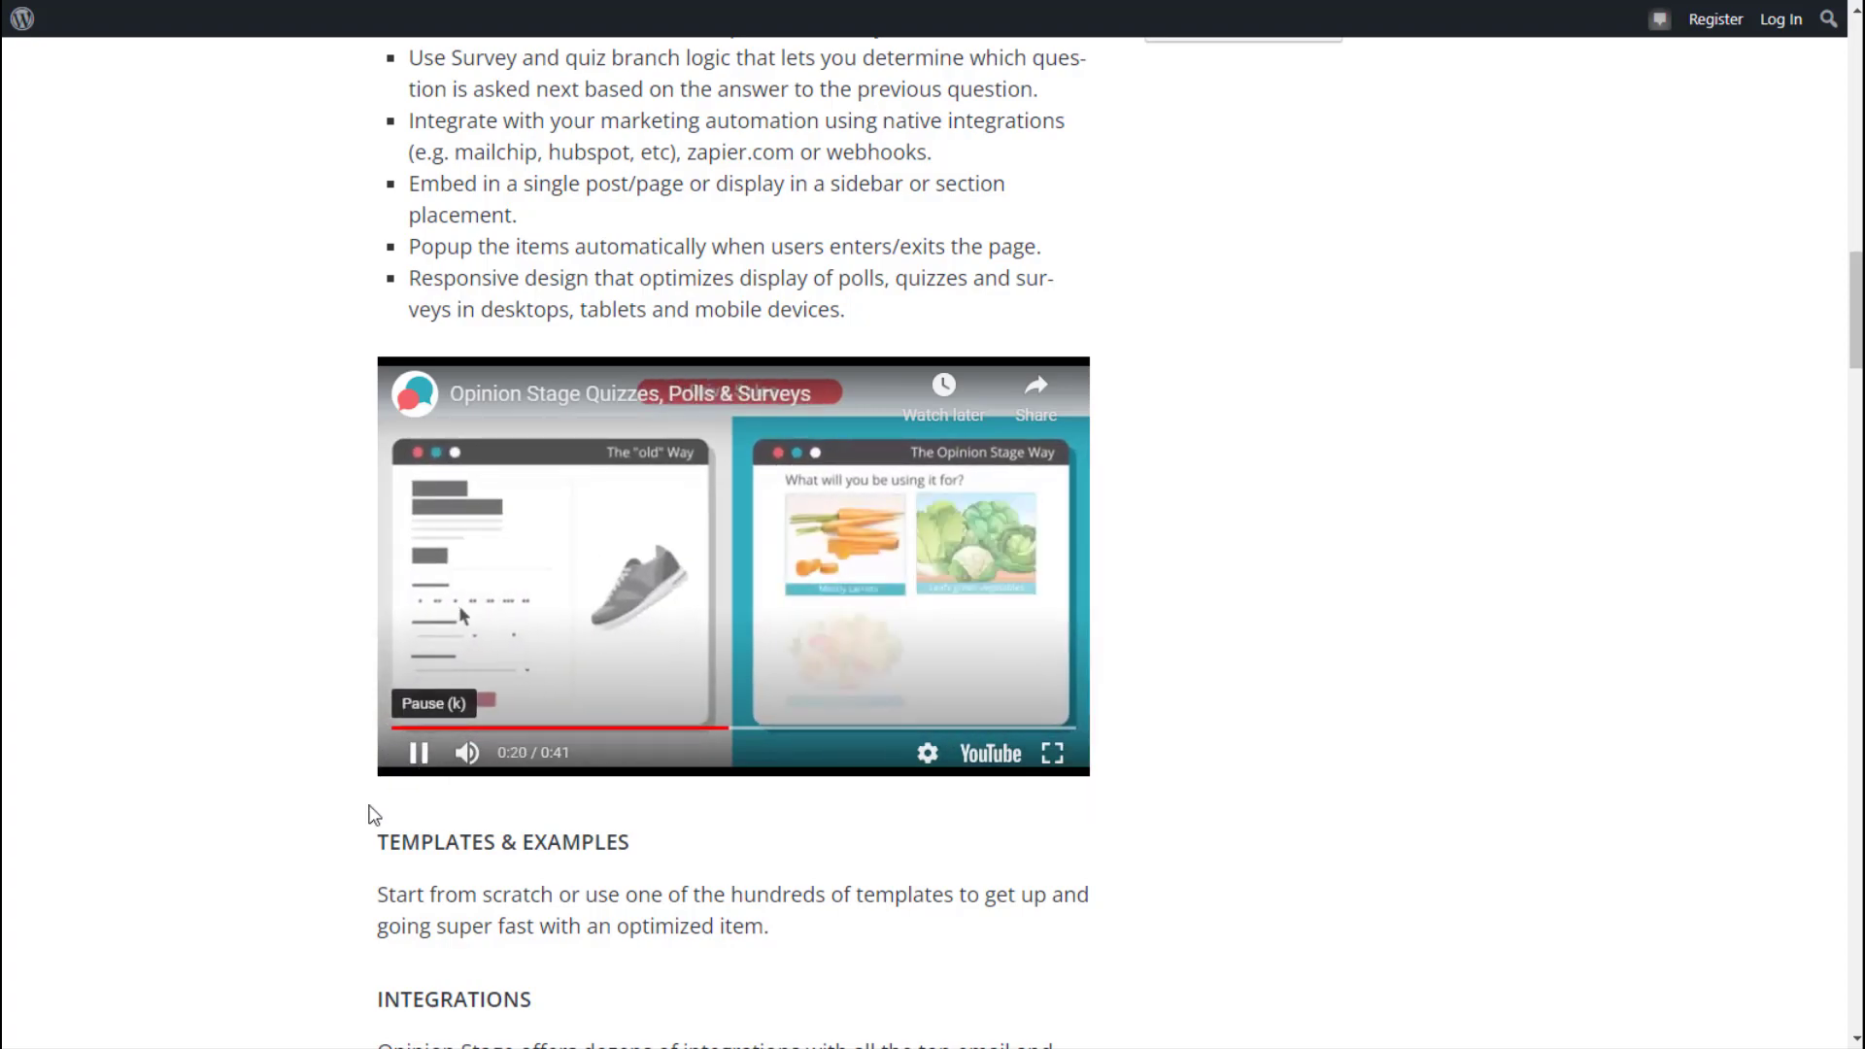